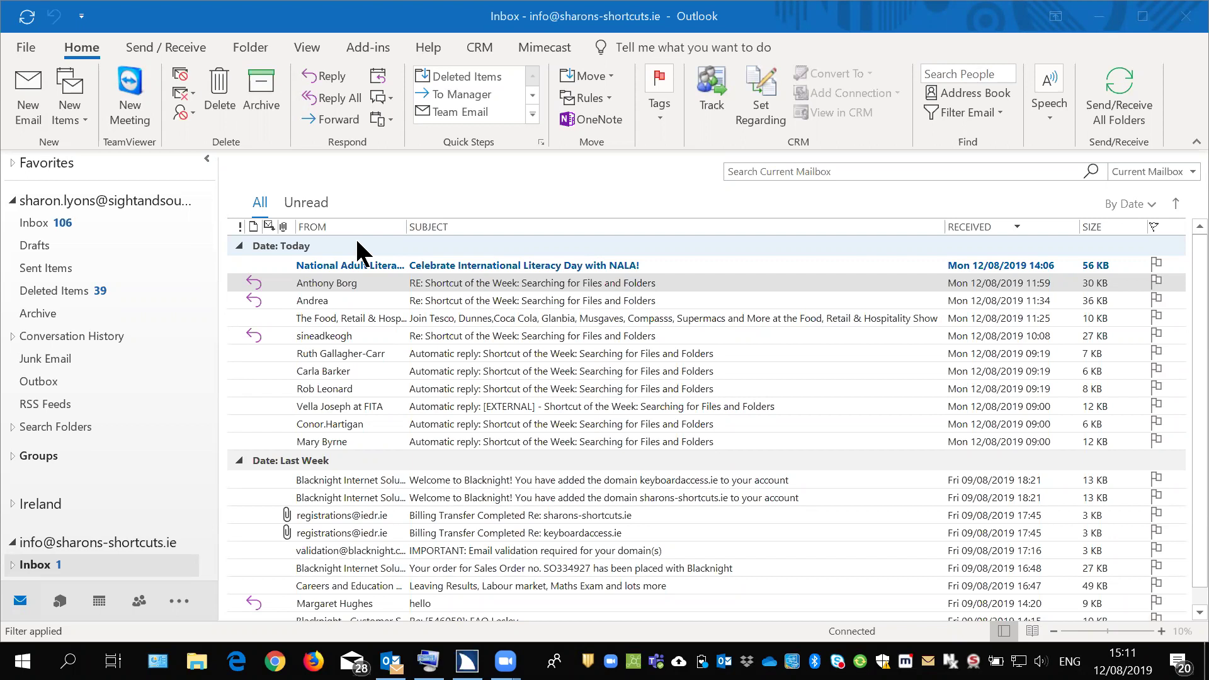
# Switch from the Outlook inbox to the On-Screen Keyboard window
pyautogui.hotkey('alt', 'Tab')
pyautogui.hotkey('alt', 'Tab')
pyautogui.hotkey('alt', 'Tab')
pyautogui.hotkey('alt', 'Tab')
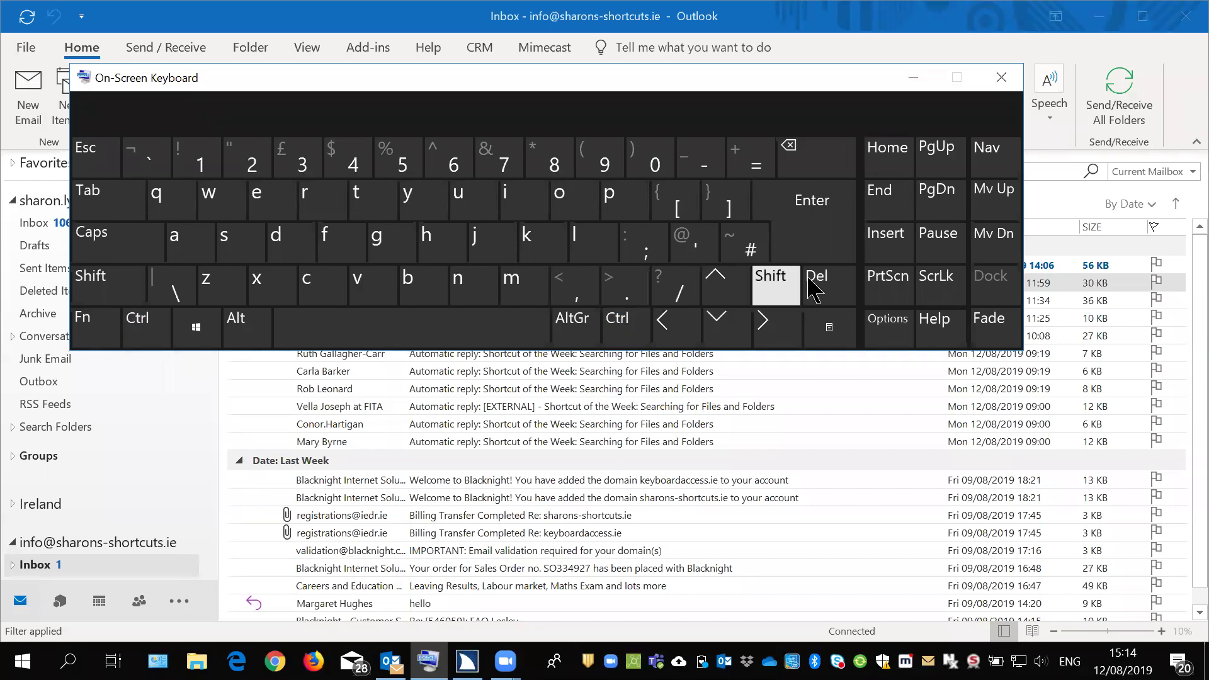
# Demonstrate the Ctrl key with the On-Screen Keyboard and dismiss the keyboard from view
pyautogui.press('ctrl')
pyautogui.press('ctrl')
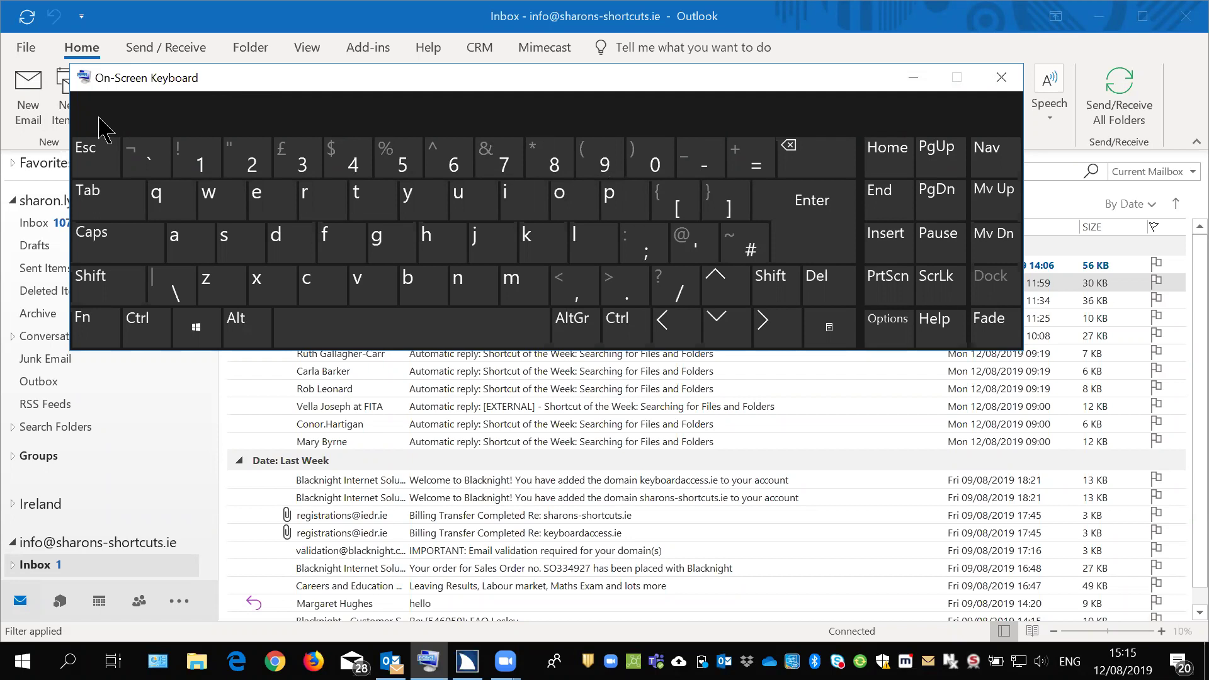
pyautogui.press('ctrl')
pyautogui.press('ctrl')
pyautogui.press('ctrl+super+o')
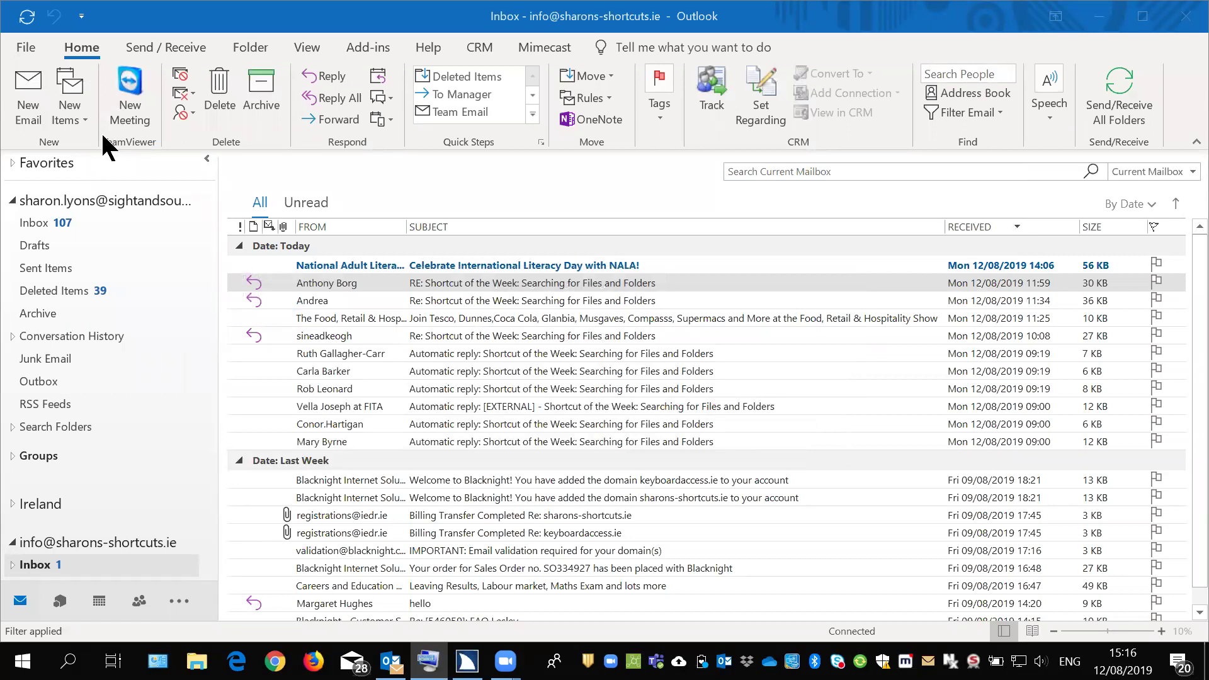
# Show the desktop and move the icon selection from JAWS 2019 to the Sunu Tutorials shortcut
pyautogui.press('super+d')
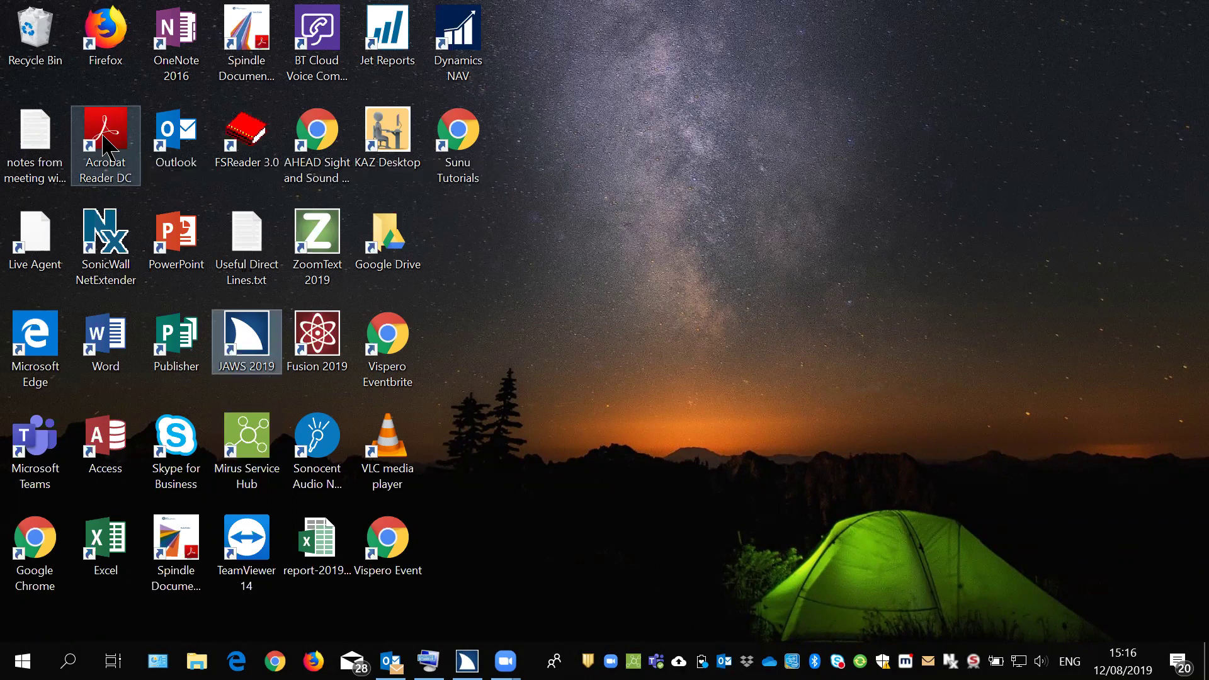
pyautogui.press('Right')
pyautogui.press('Right')
pyautogui.press('Up')
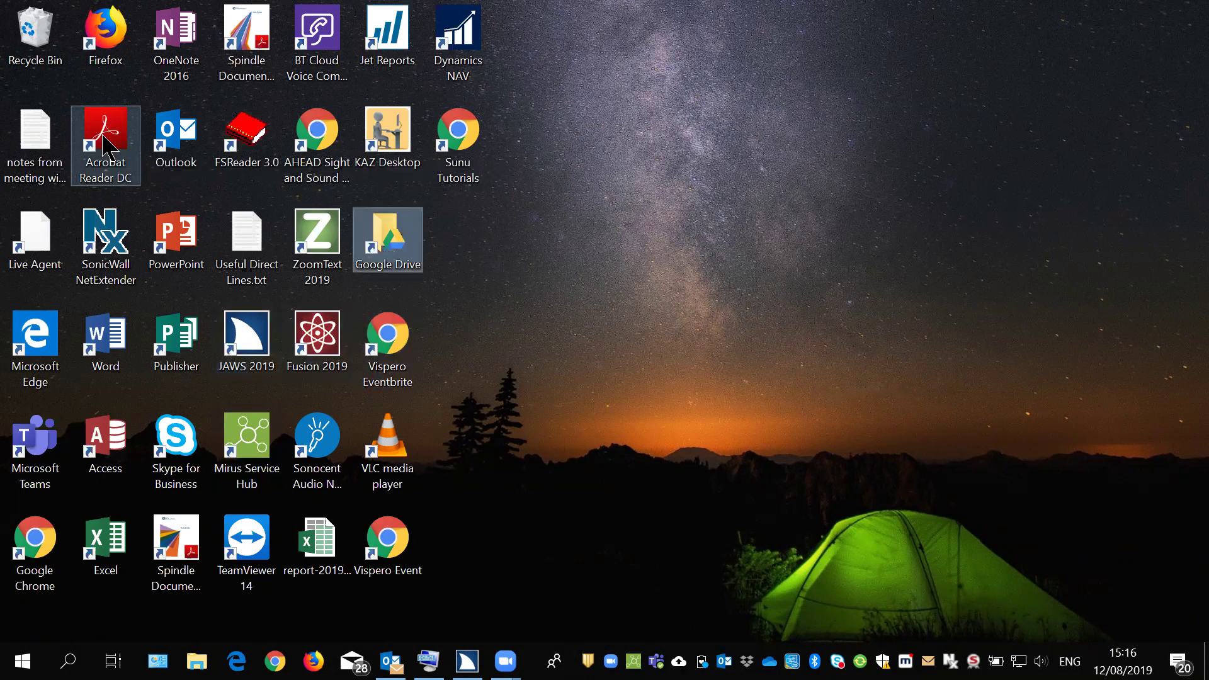
pyautogui.press('Up')
pyautogui.press('Right')
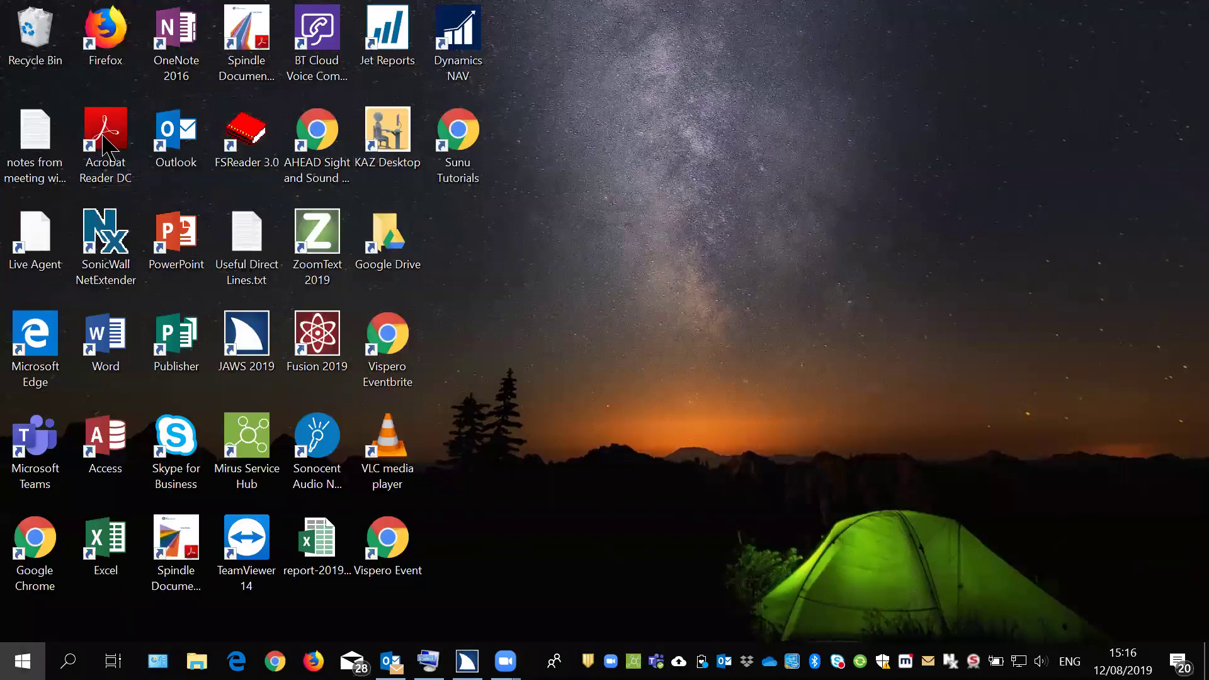
# Search the installed apps for "ou", replace the search text with "ch" and launch Google Chrome
pyautogui.press('super')
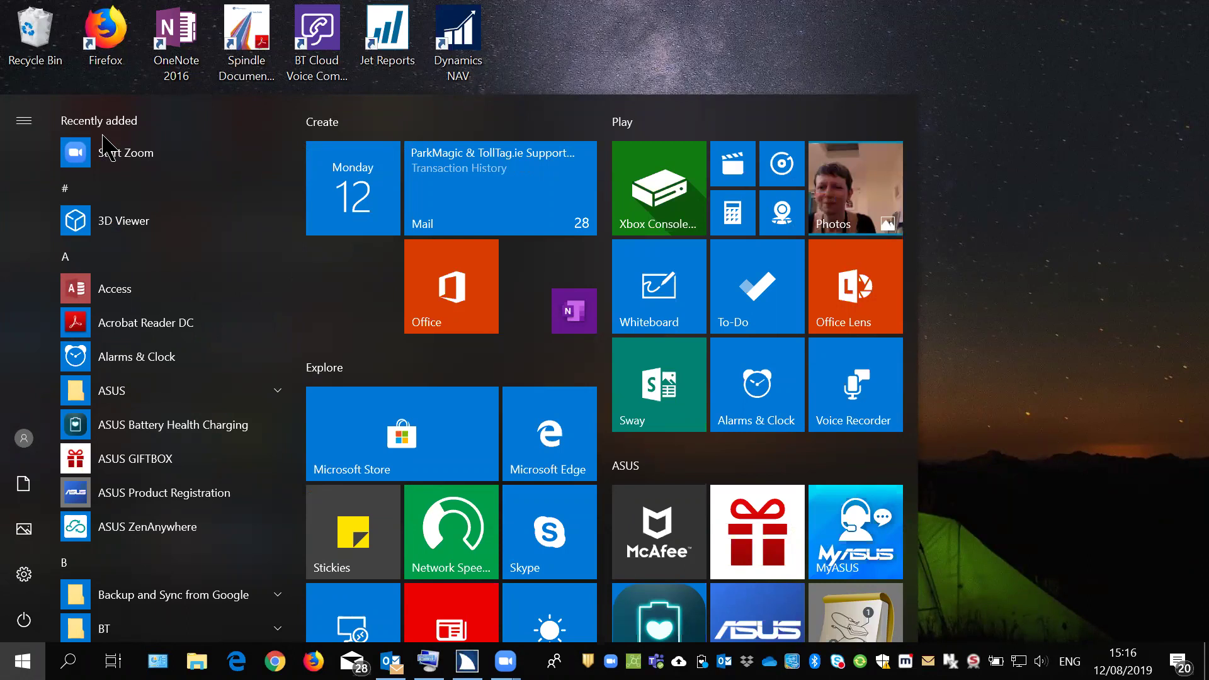
pyautogui.write('ou')
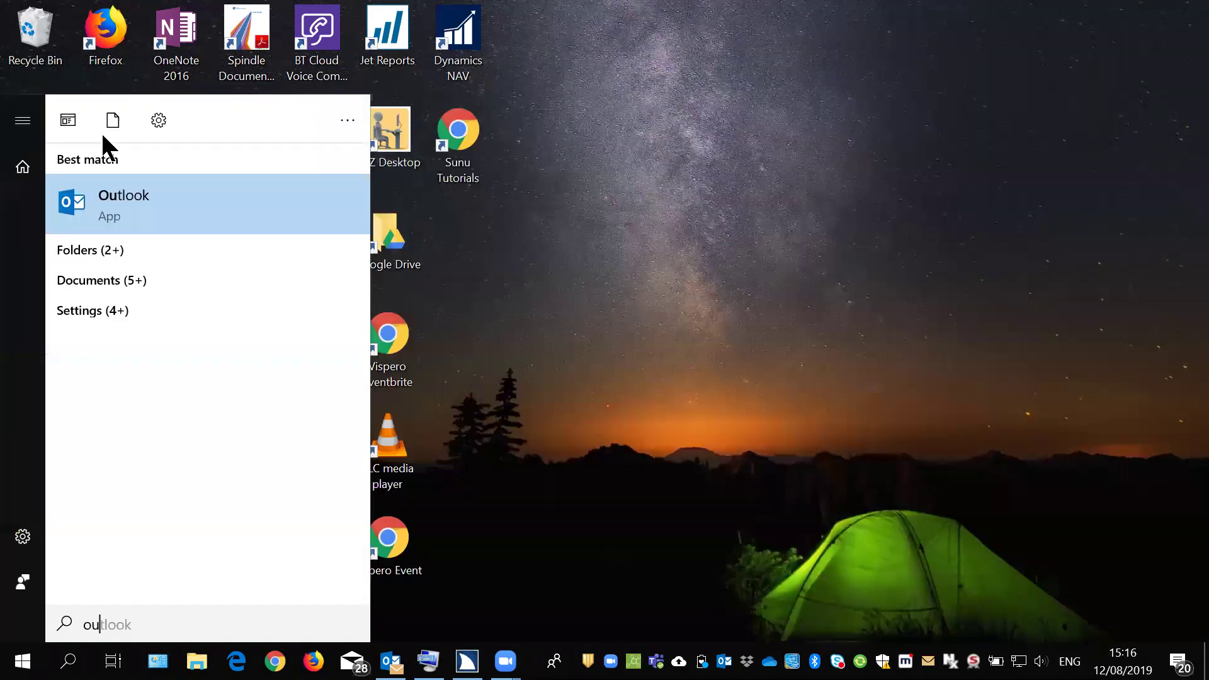
pyautogui.press('BackSpace')
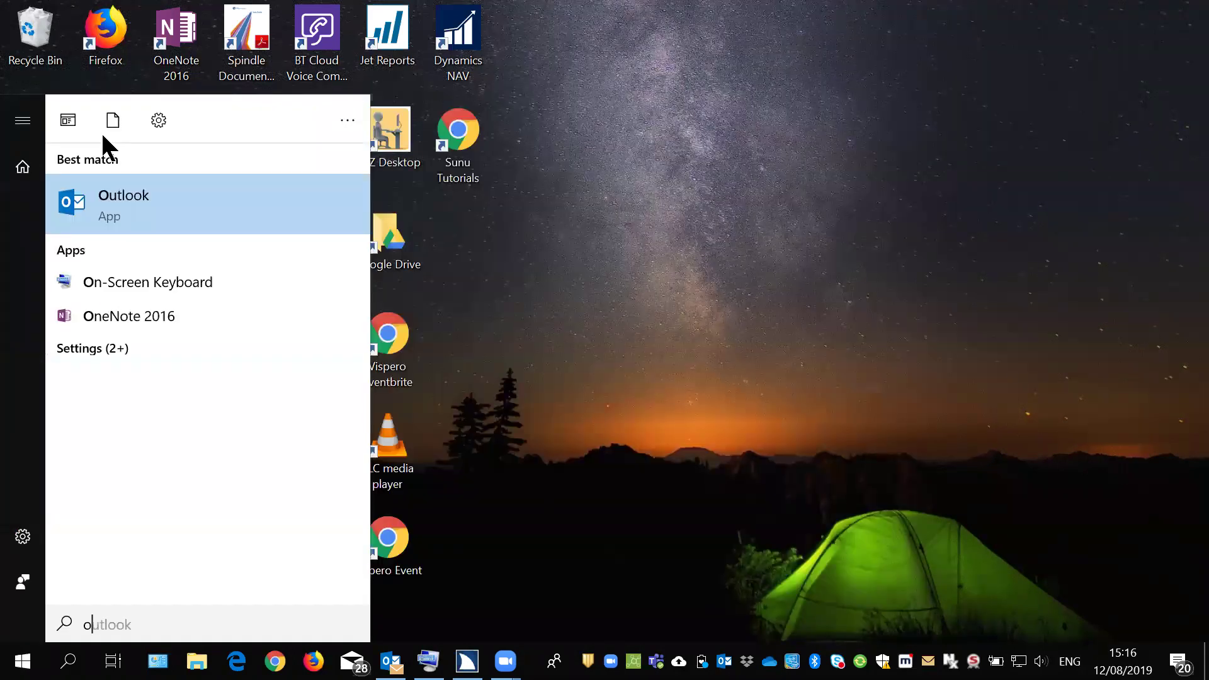
pyautogui.press('BackSpace')
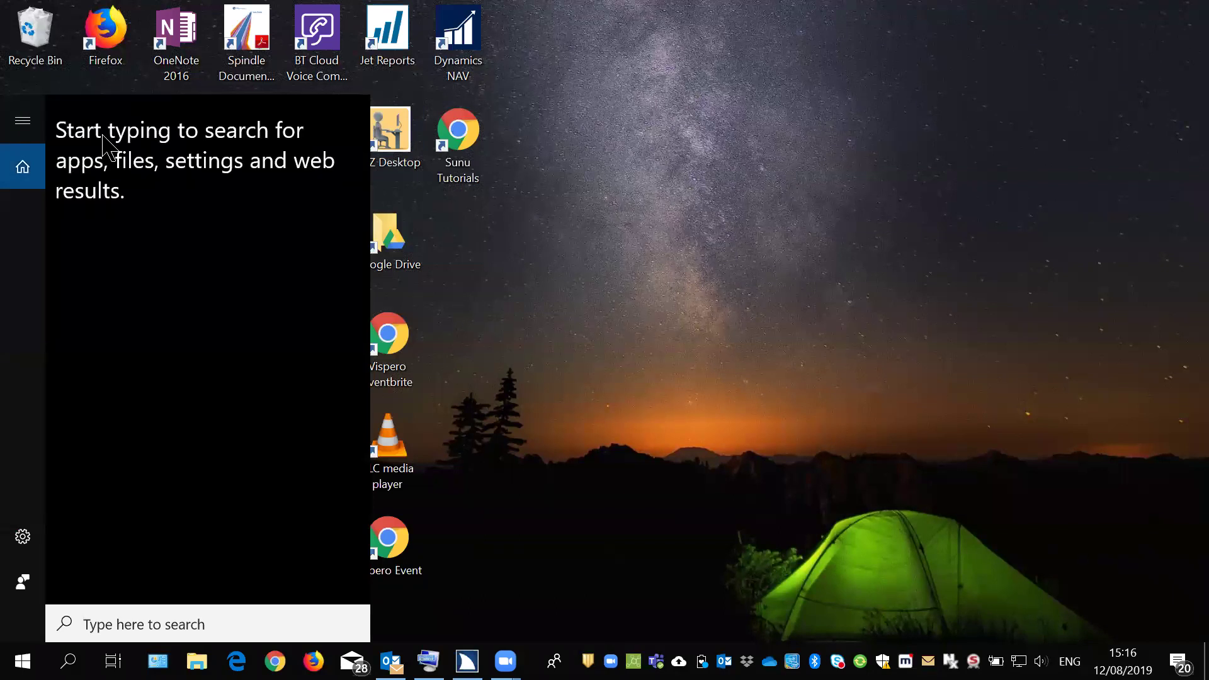
pyautogui.write('ch')
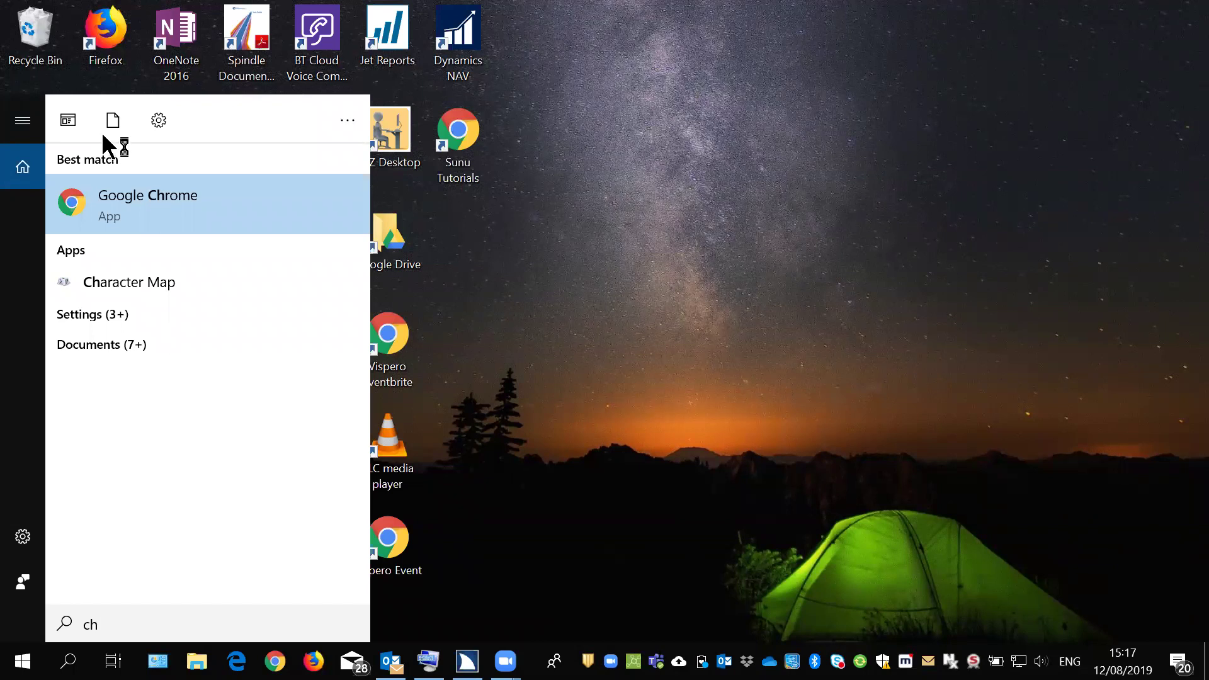
pyautogui.press('Return')
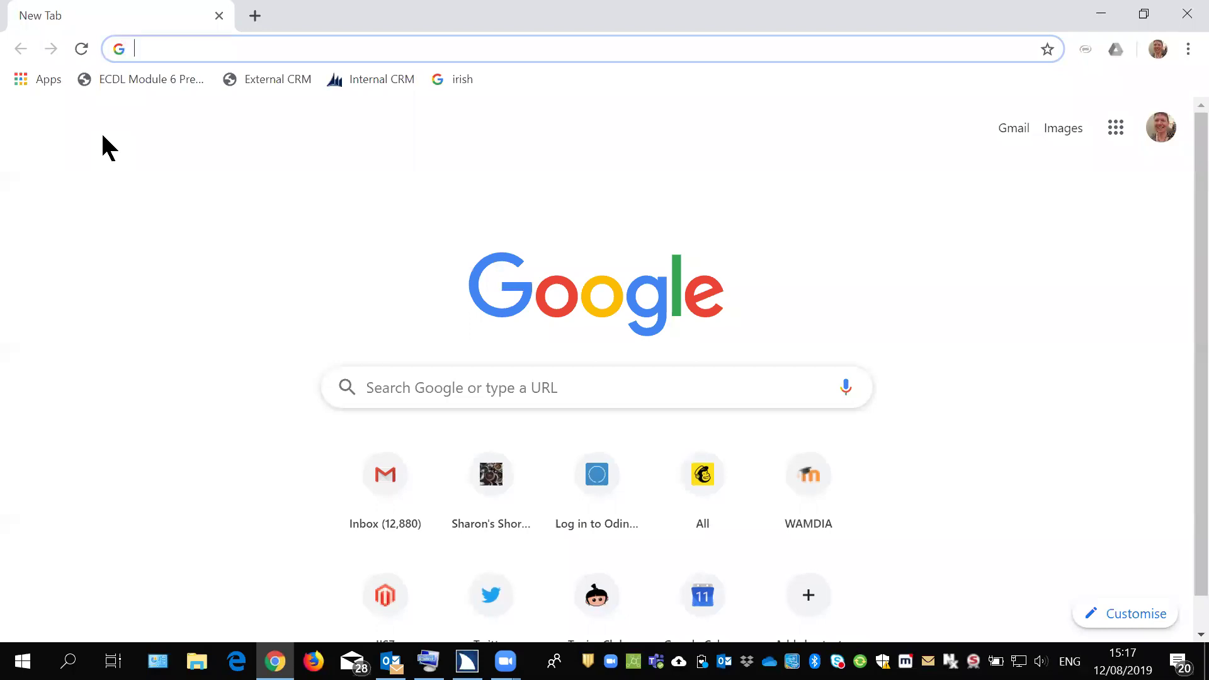
# Return to the desktop and launch Google Chrome from its desktop shortcut
pyautogui.press('super+d')
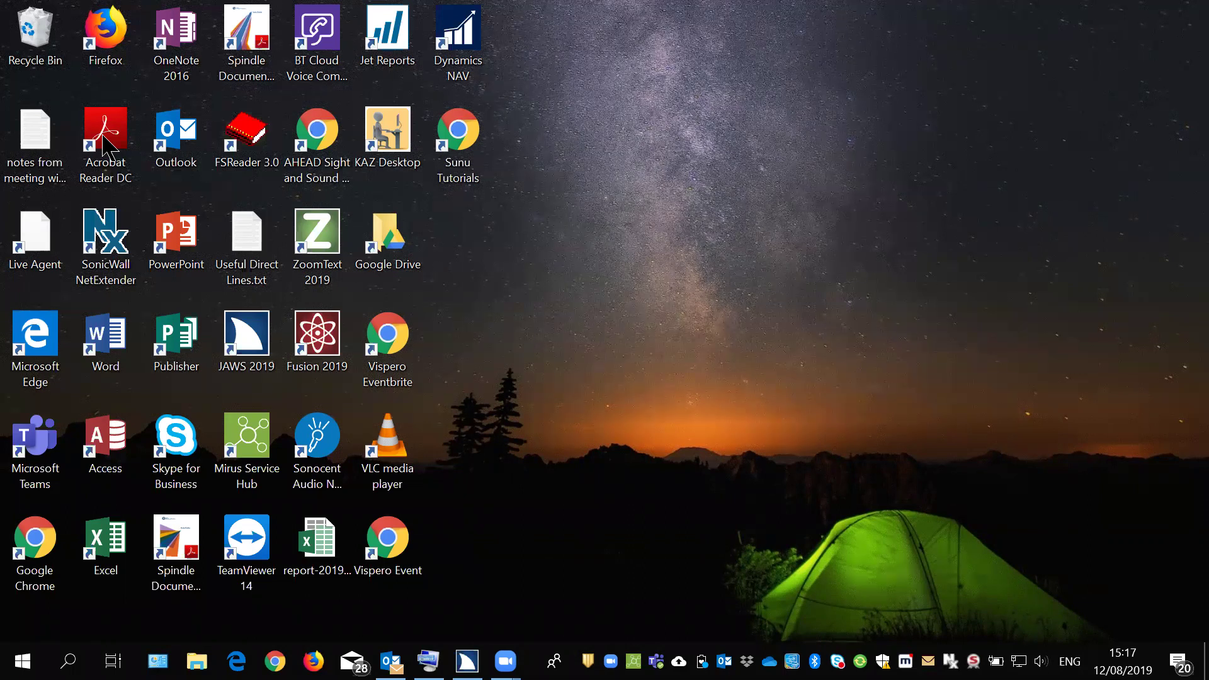
pyautogui.press('super+d')
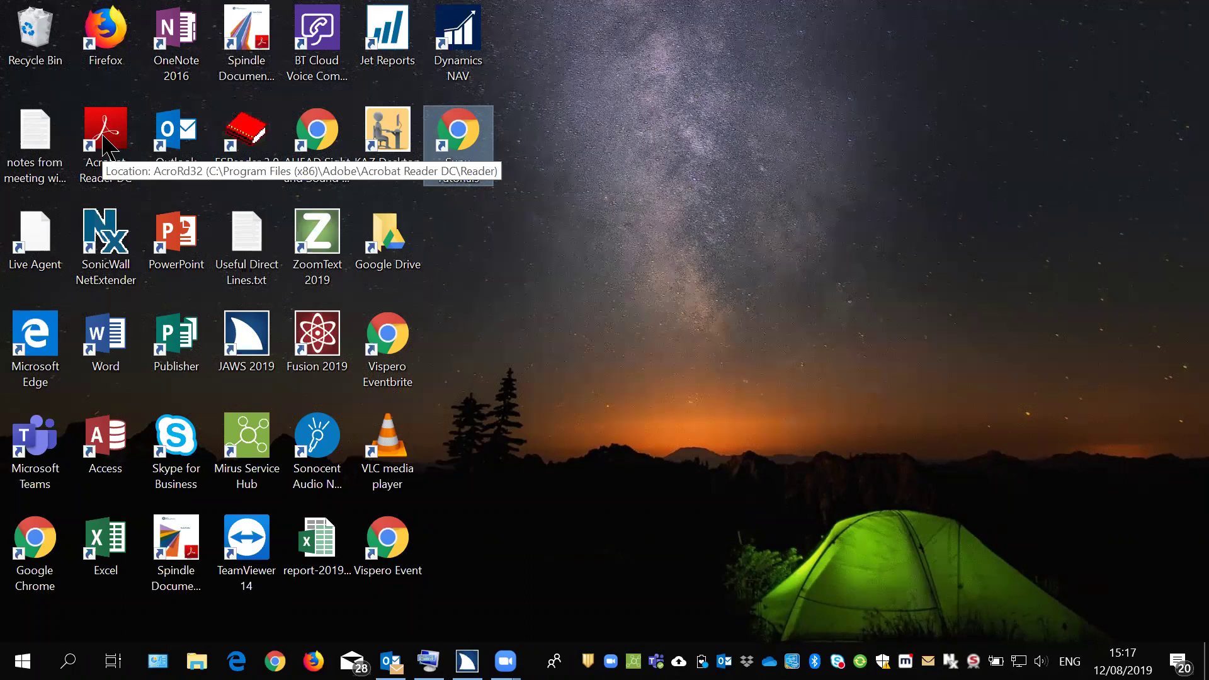
pyautogui.press('g')
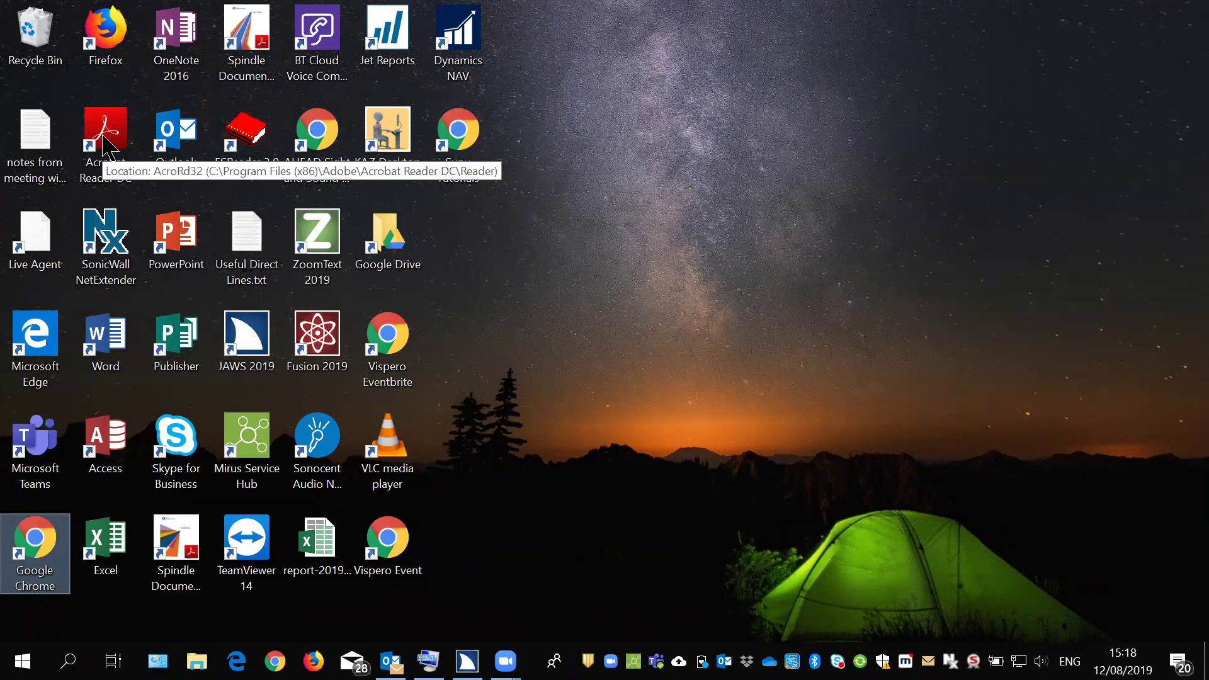
pyautogui.press('Return')
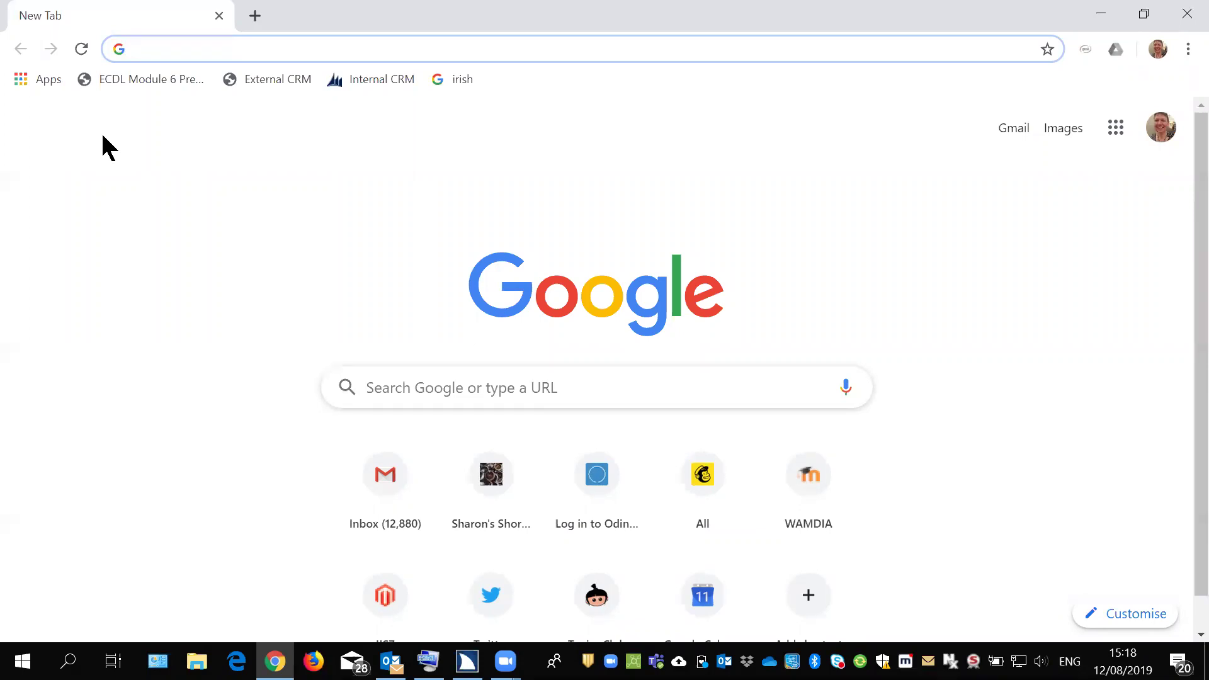
# Switch from Chrome to the Outlook inbox and to the JAWS Professional window, returning to Chrome each time
pyautogui.hotkey('alt', 'Tab')
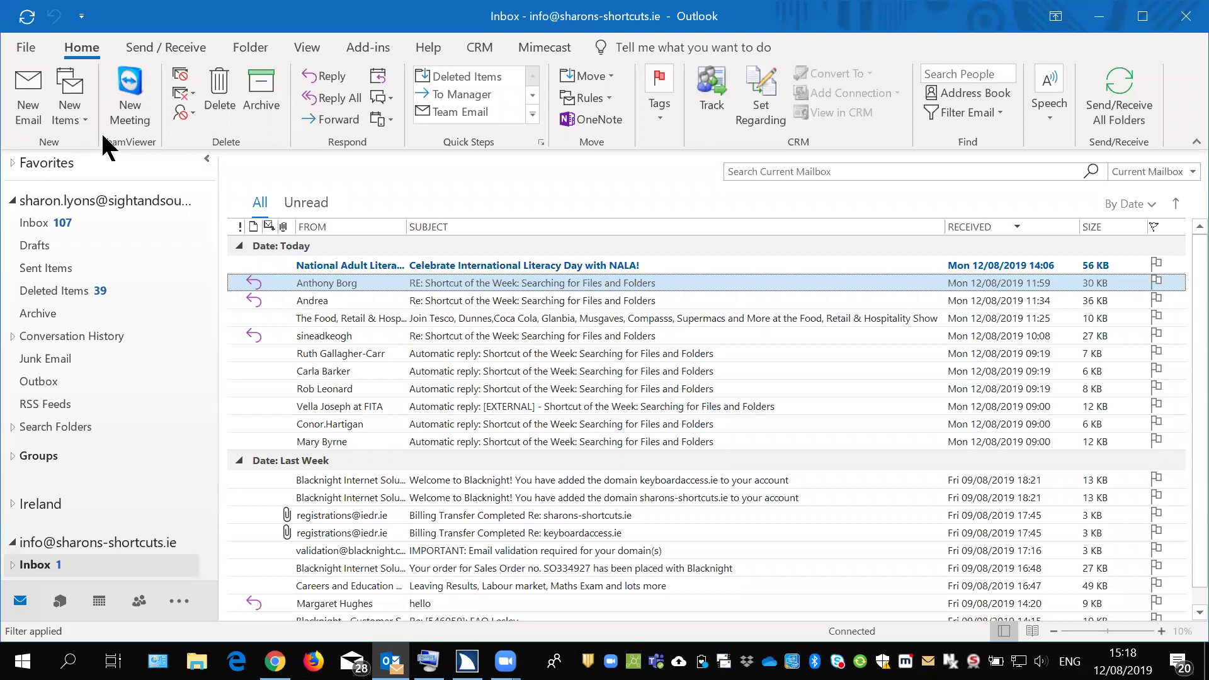
pyautogui.hotkey('alt', 'Tab')
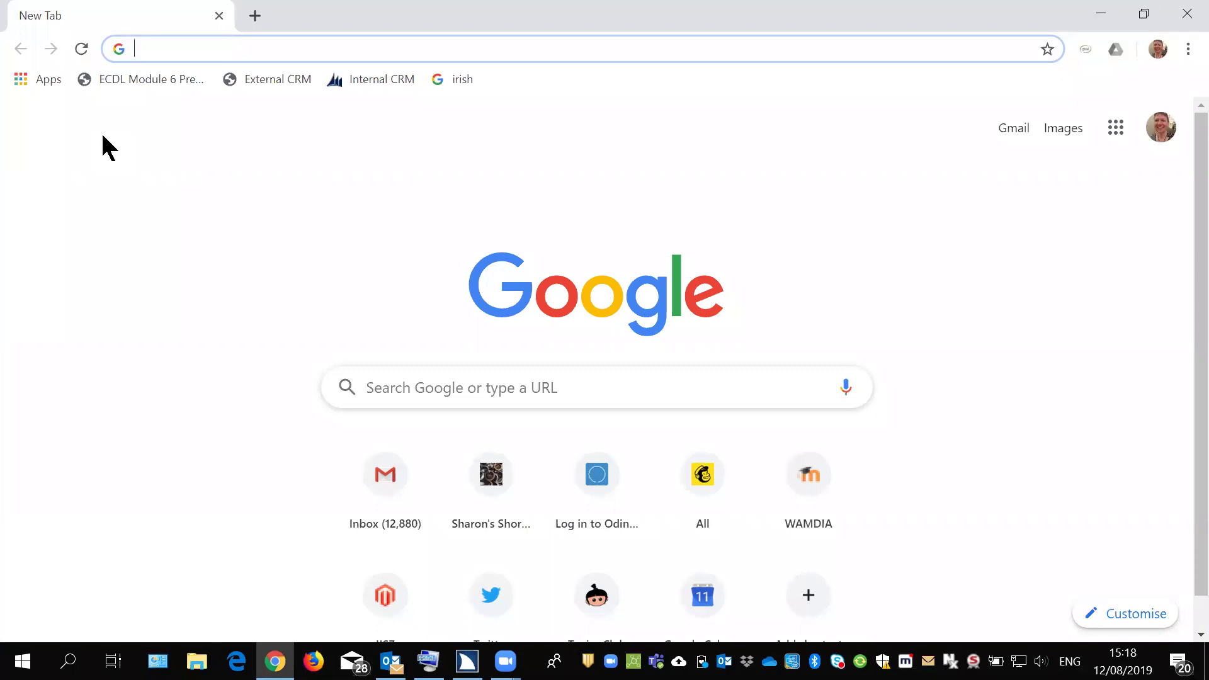
pyautogui.hotkey('alt', 'Tab')
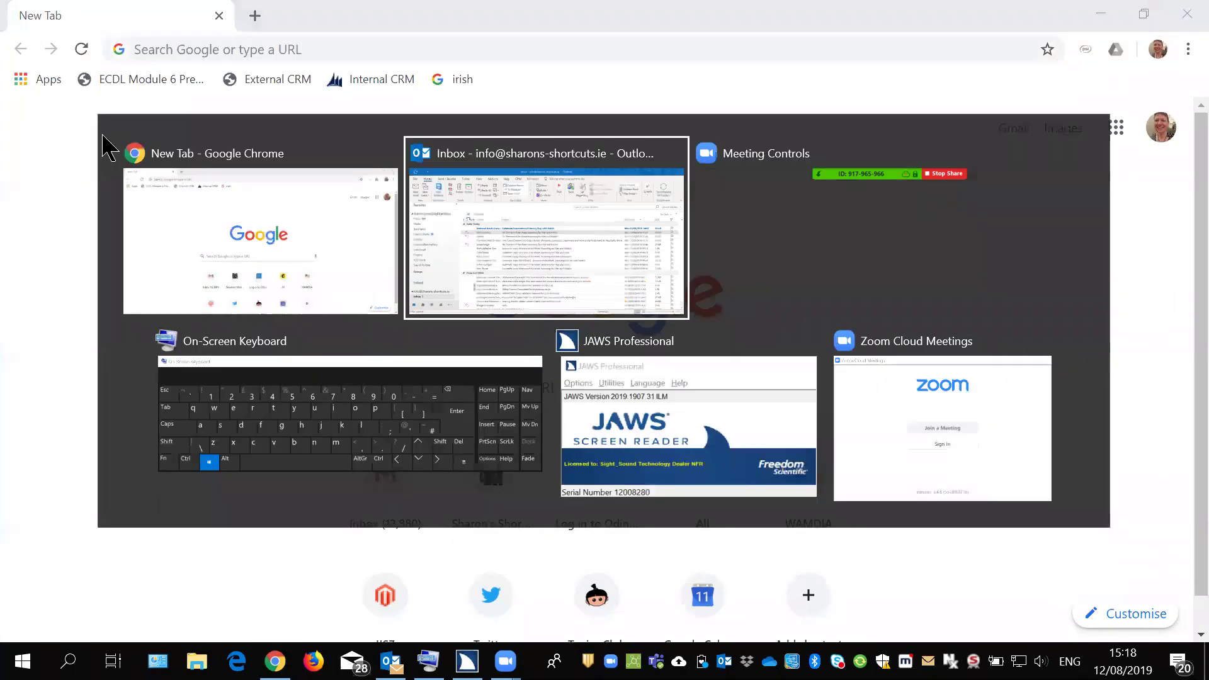
pyautogui.press('Tab')
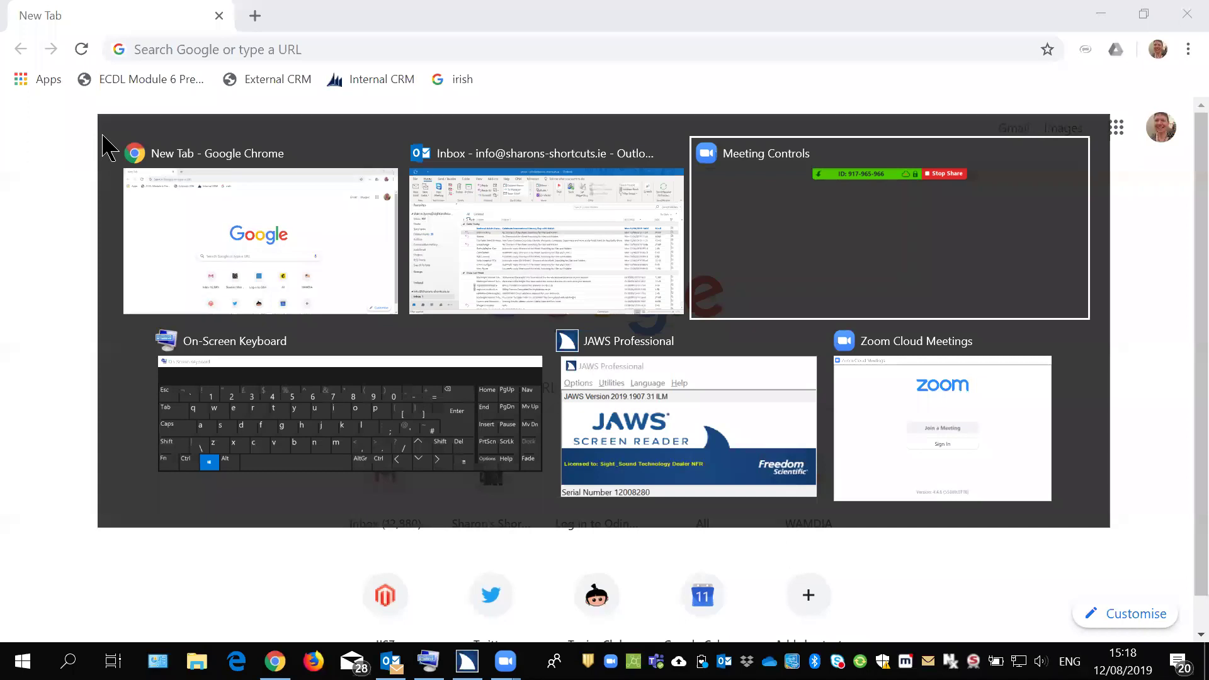
pyautogui.press('Tab')
pyautogui.press('Tab')
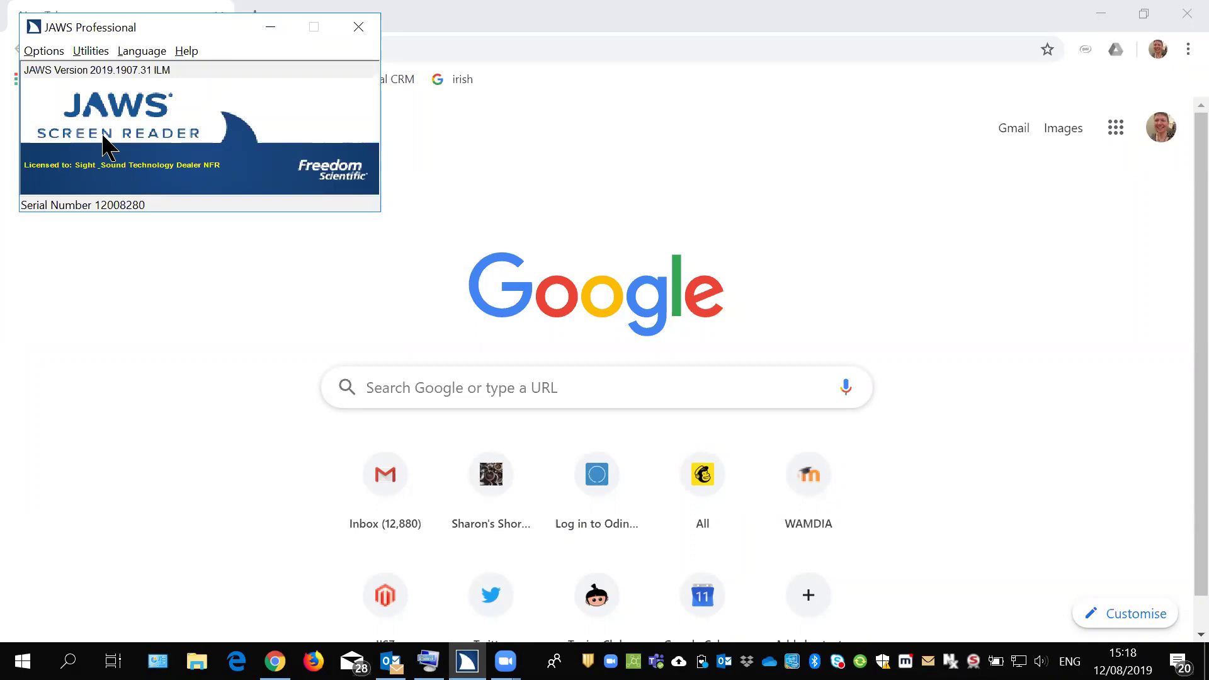
pyautogui.hotkey('alt', 'Tab')
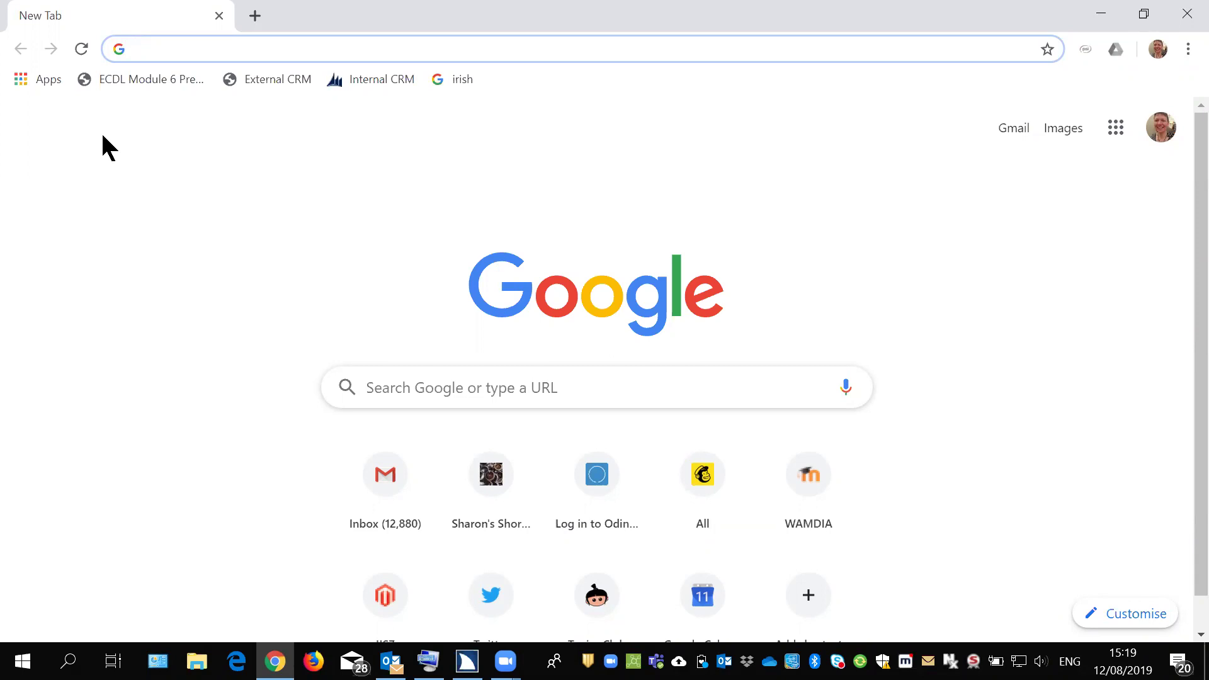
# Show the desktop, and open and close a File Explorer window over it
pyautogui.press('super+d')
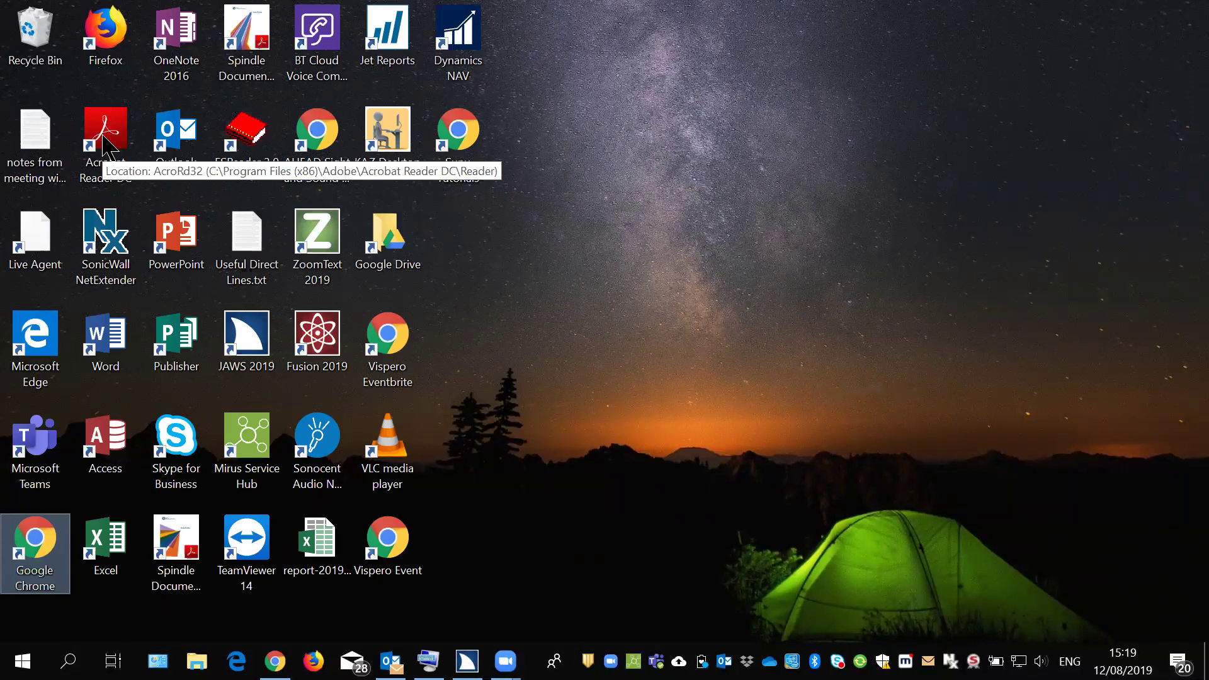
pyautogui.press('super+e')
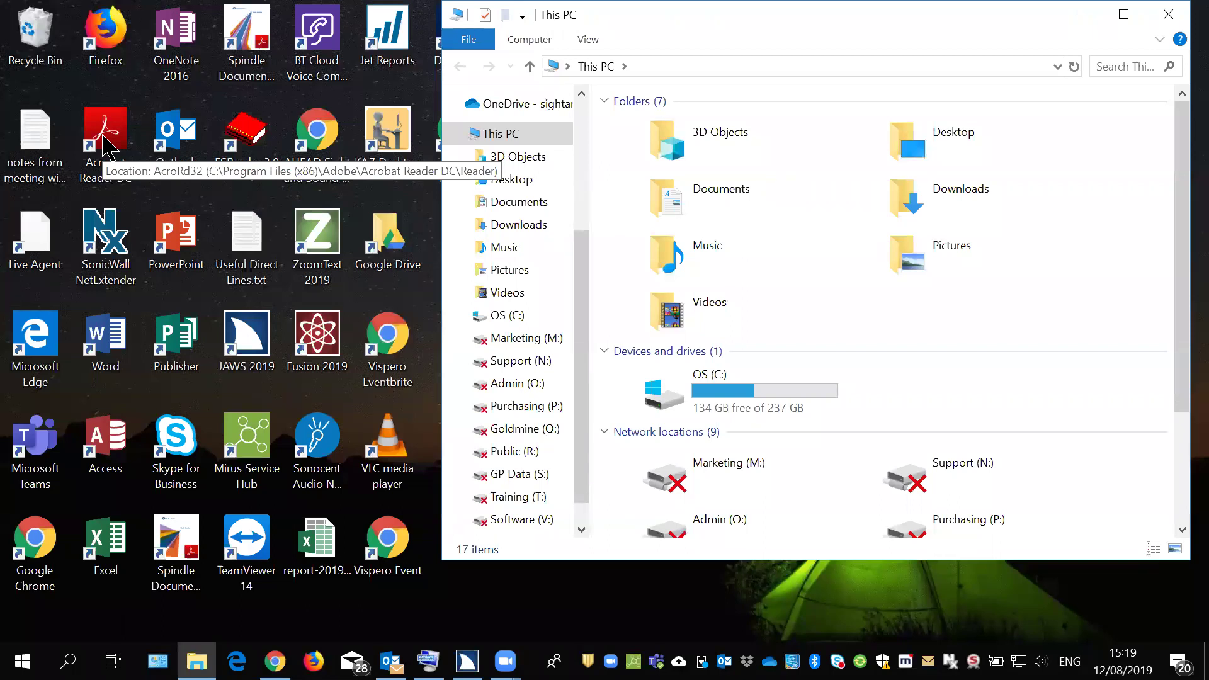
pyautogui.hotkey('alt', 'F4')
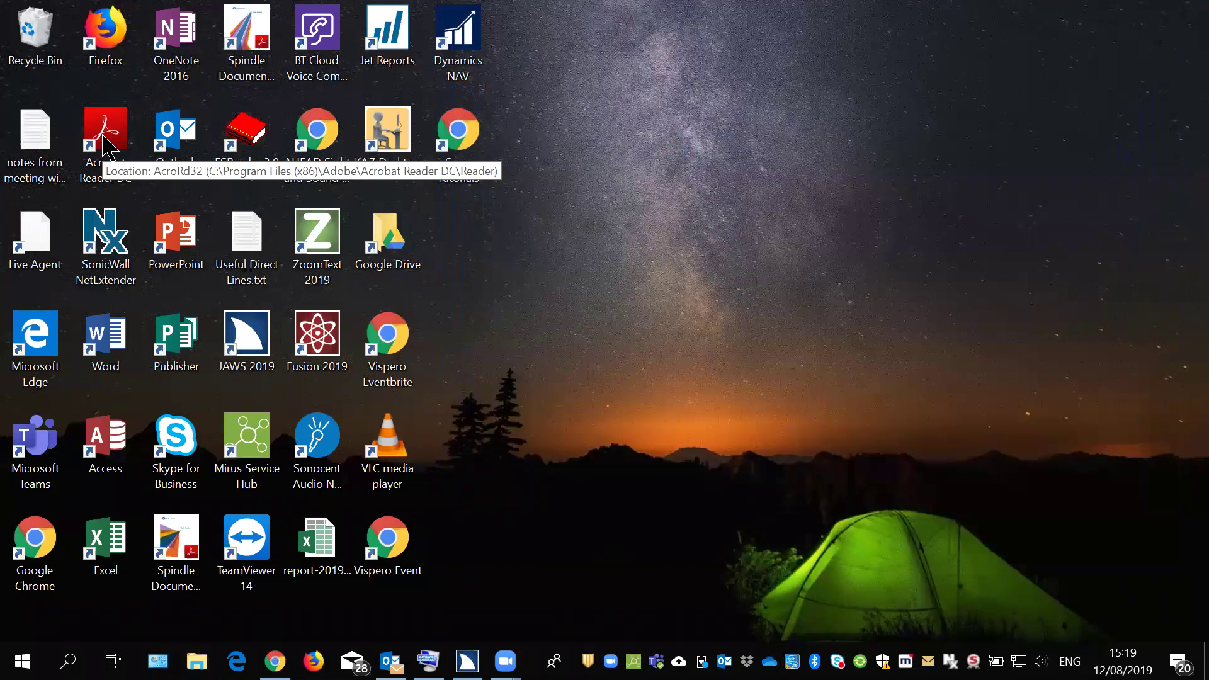
# Open File Explorer and go to the SAST Summer School folder inside Documents
pyautogui.press('super+e')
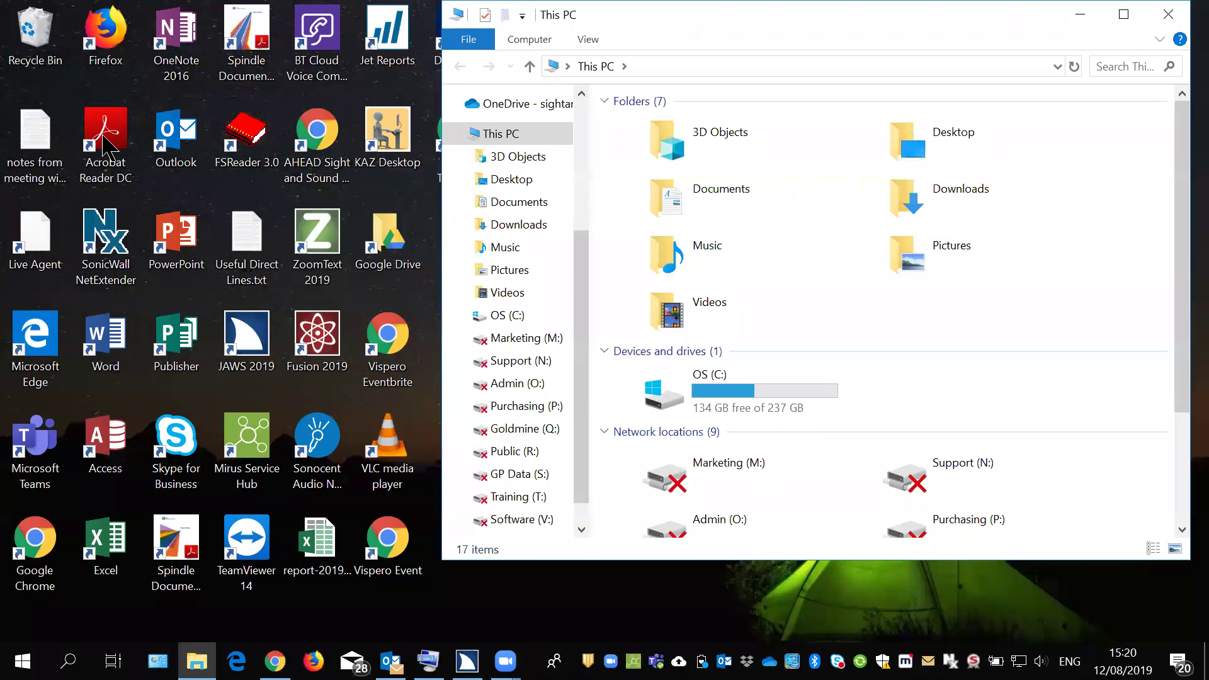
pyautogui.press('Down')
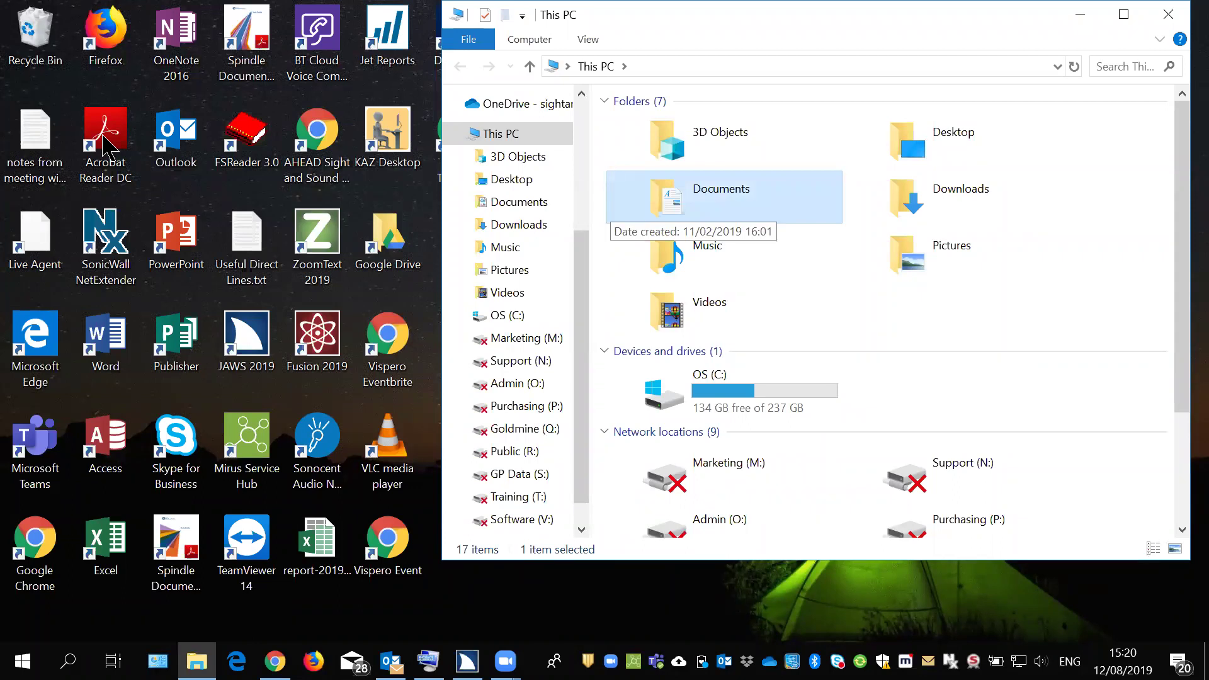
pyautogui.press('Return')
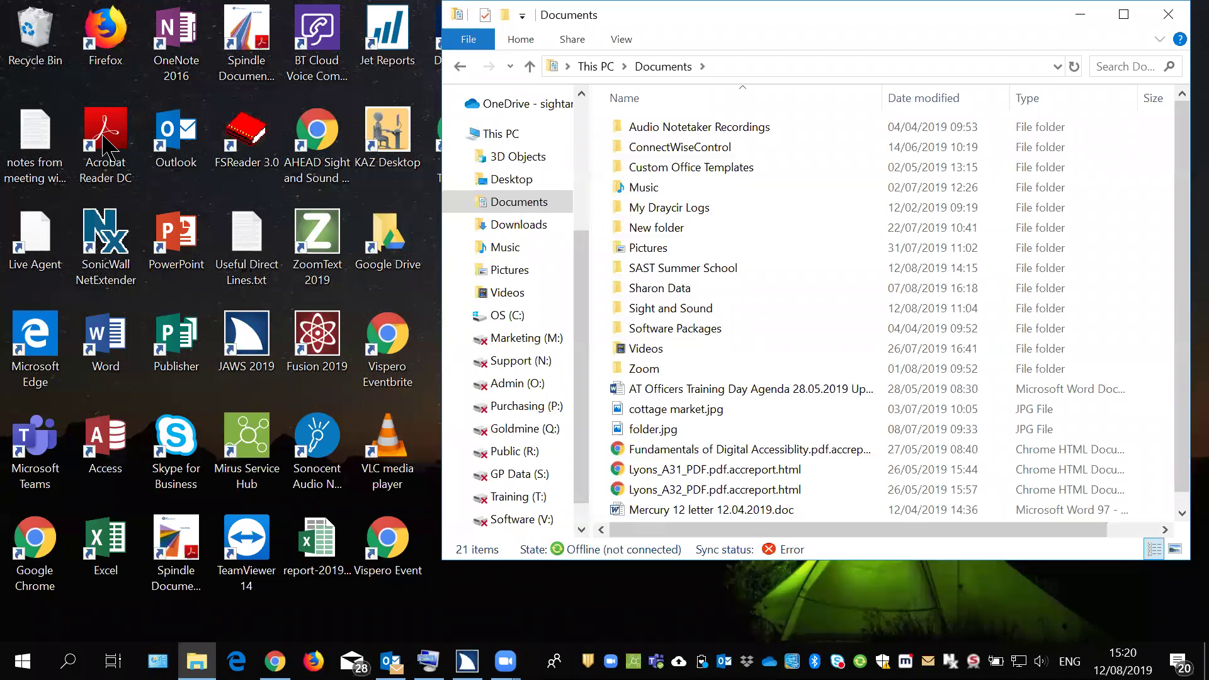
pyautogui.press('s')
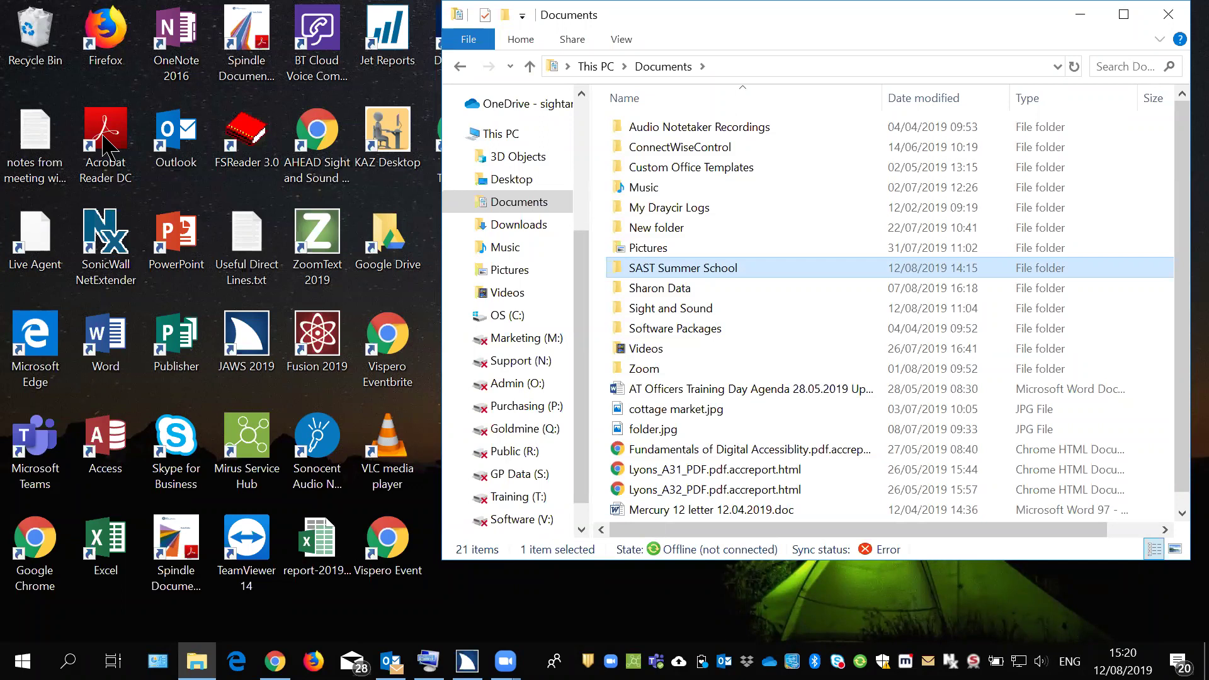
pyautogui.press('Return')
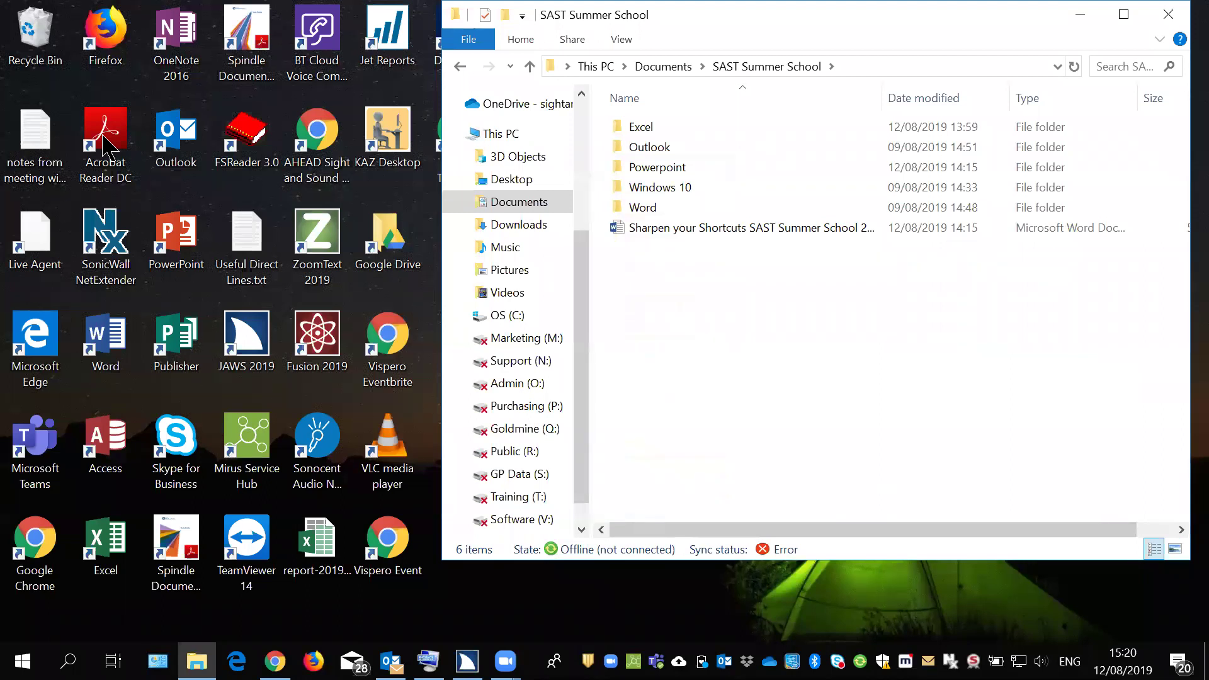
# Browse up and down the Excel, Outlook, Powerpoint, Windows 10 and Word subfolders, finishing on Word
pyautogui.press('Down')
pyautogui.press('Down')
pyautogui.press('Down')
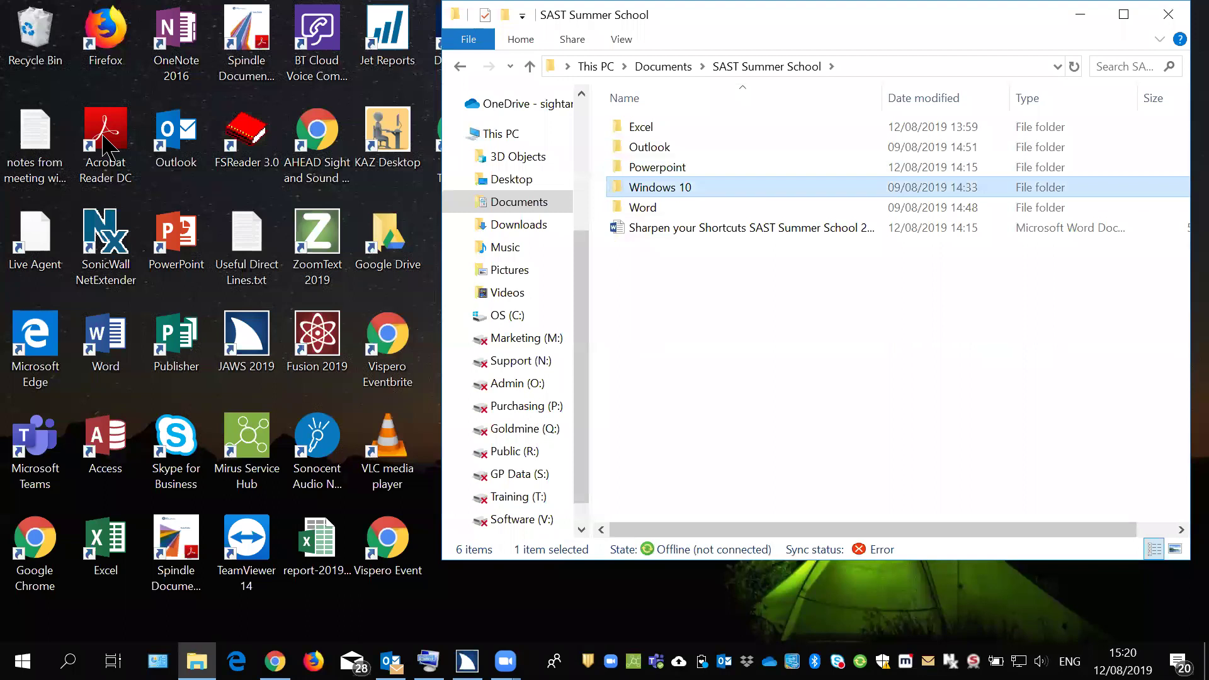
pyautogui.press('Down')
pyautogui.press('Up')
pyautogui.press('Down')
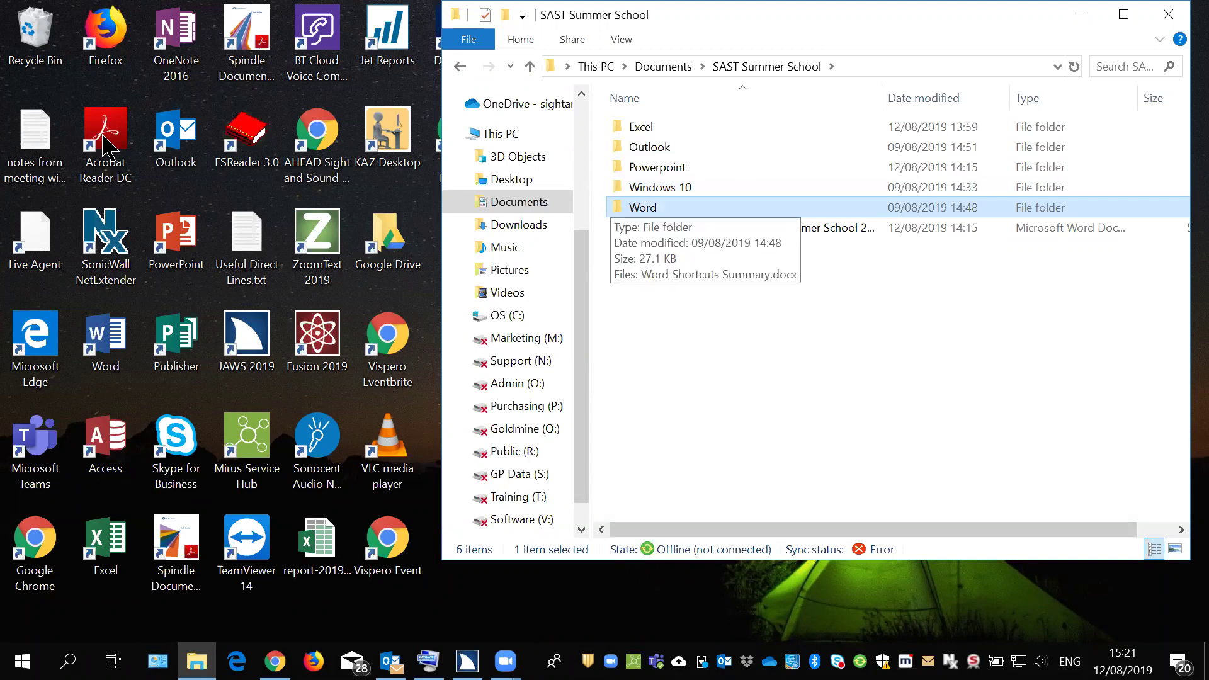
pyautogui.press('Up')
pyautogui.press('Up')
pyautogui.press('Up')
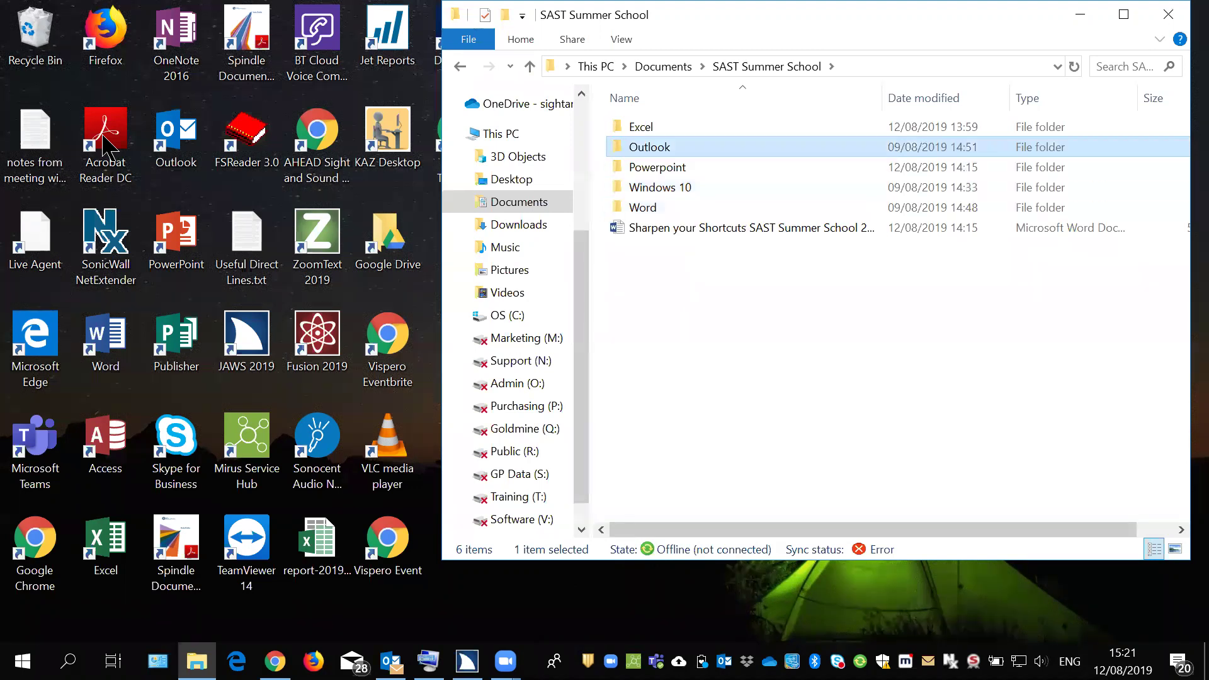
pyautogui.press('Up')
pyautogui.press('Down')
pyautogui.press('Down')
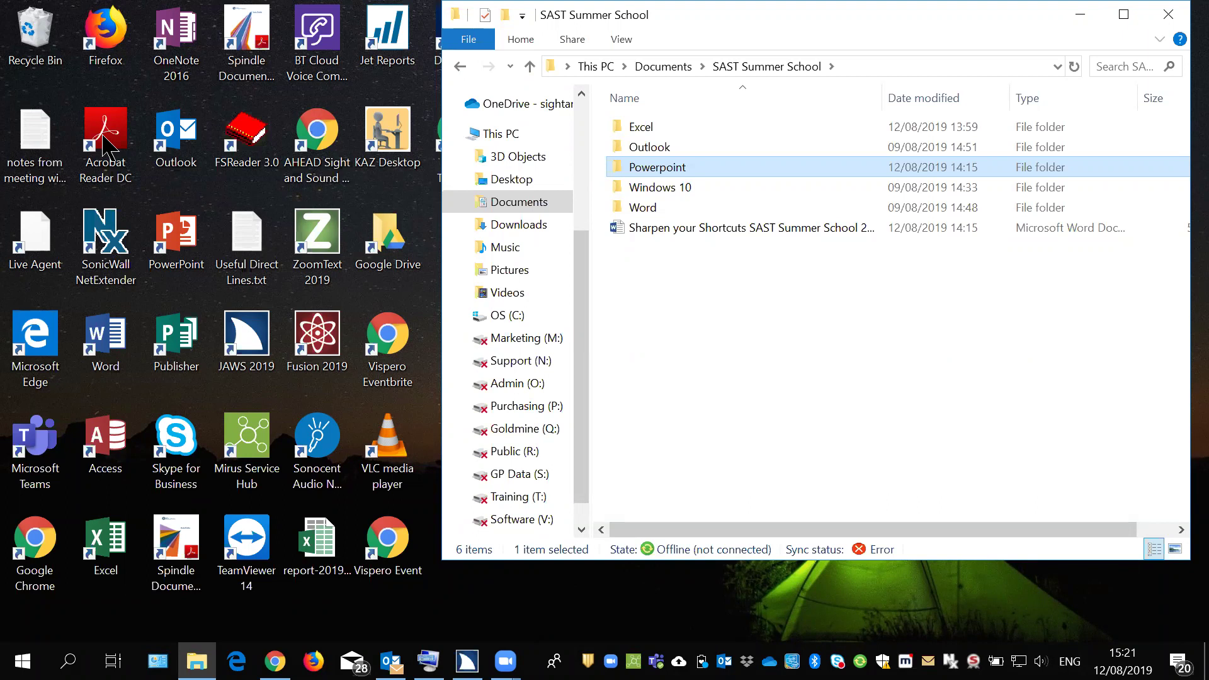
pyautogui.press('Down')
pyautogui.press('Down')
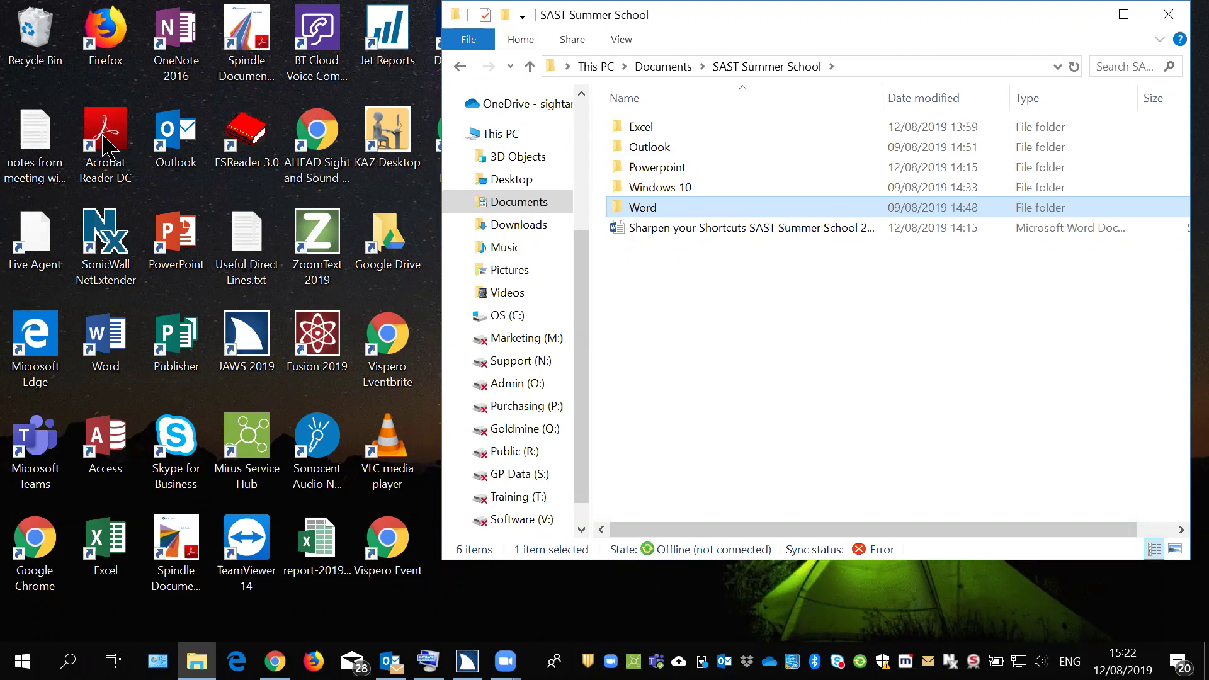
# Create a new folder named screenshots inside the SAST Summer School folder
pyautogui.hotkey('ctrl', 'shift', 'n')
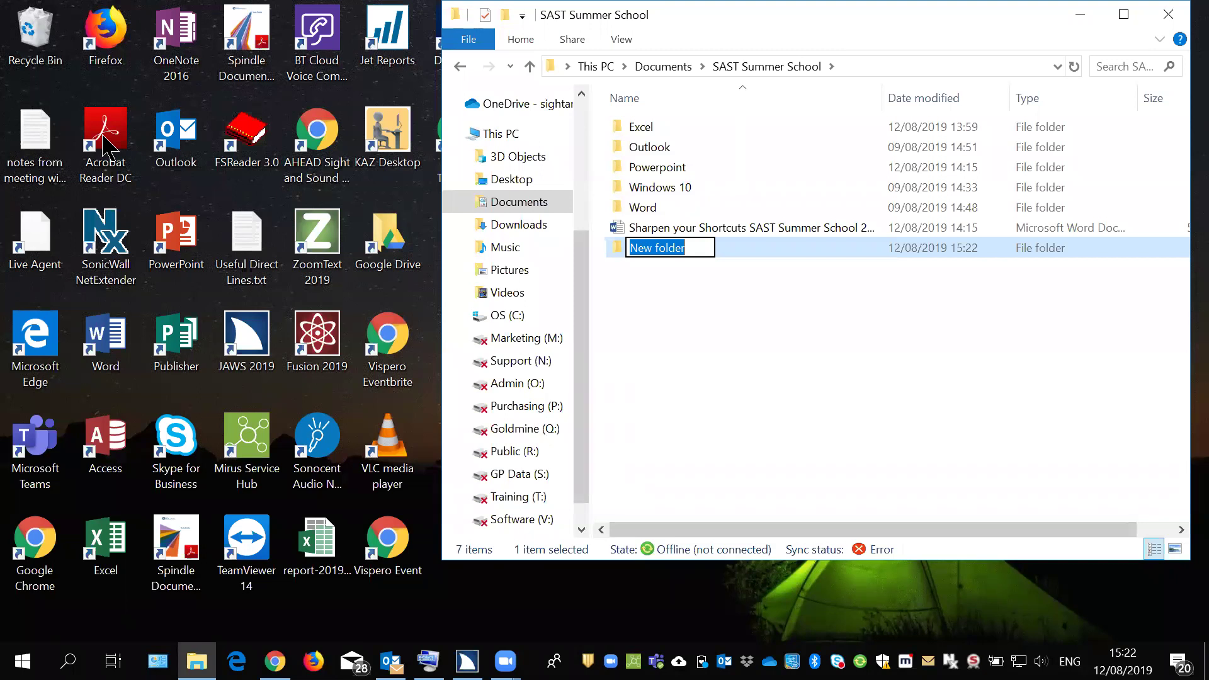
pyautogui.write('scre')
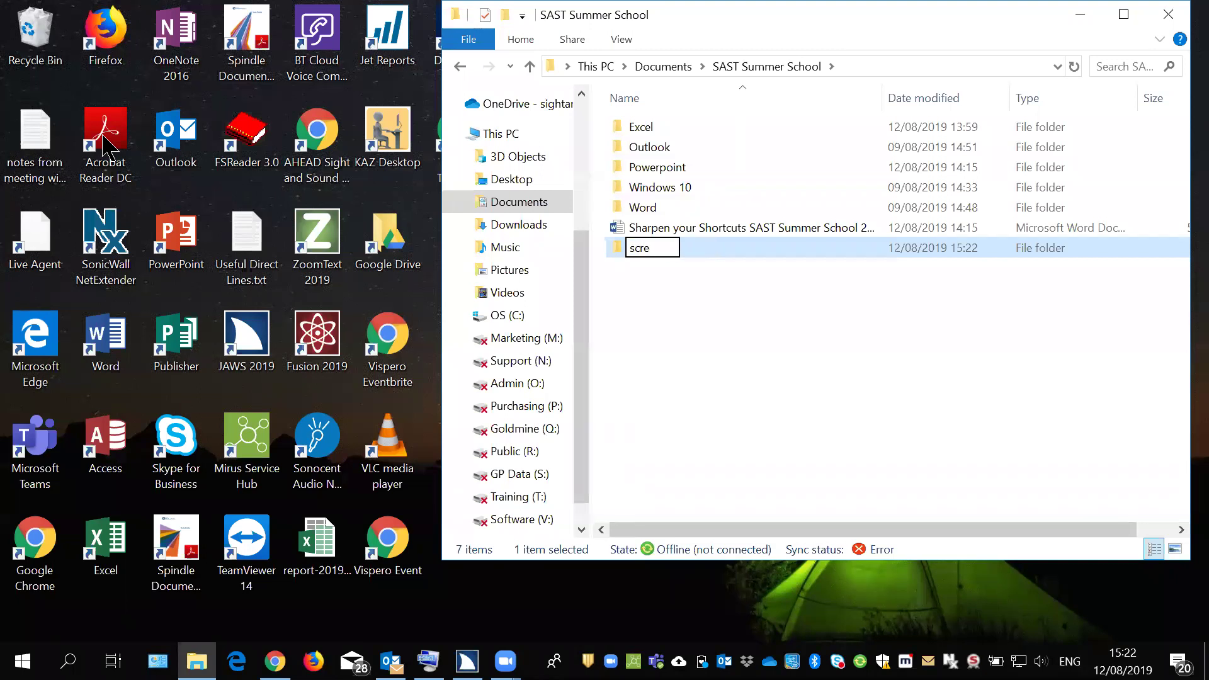
pyautogui.write('enshots')
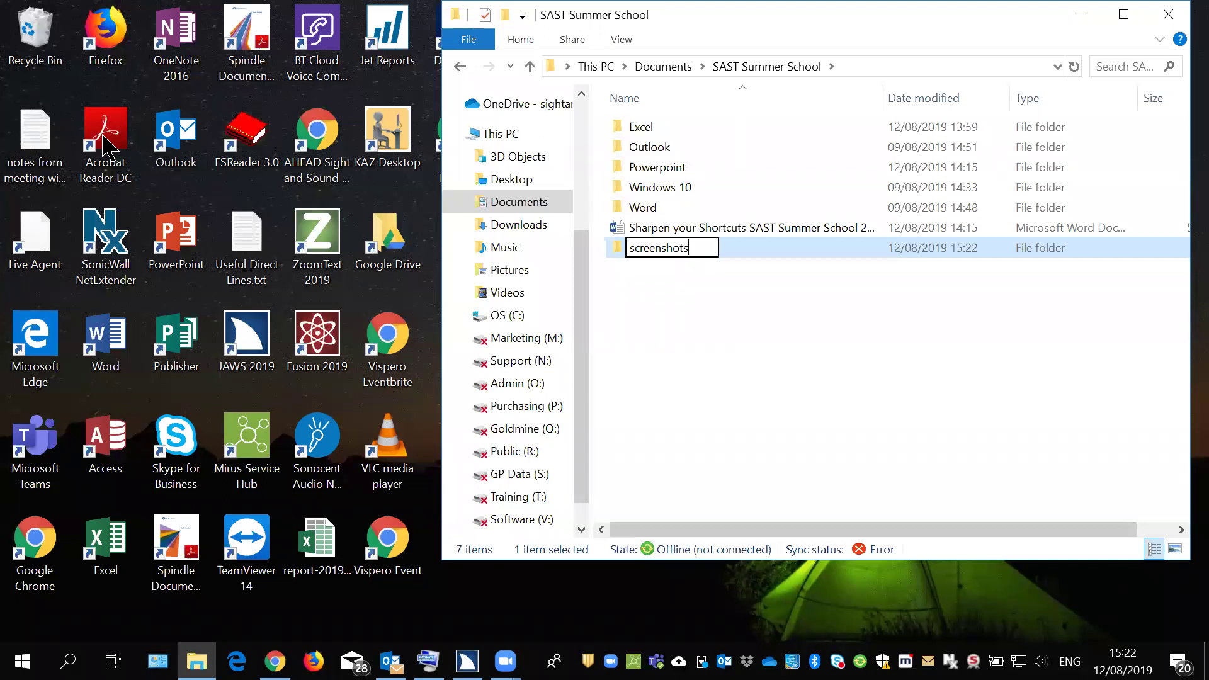
pyautogui.press('Return')
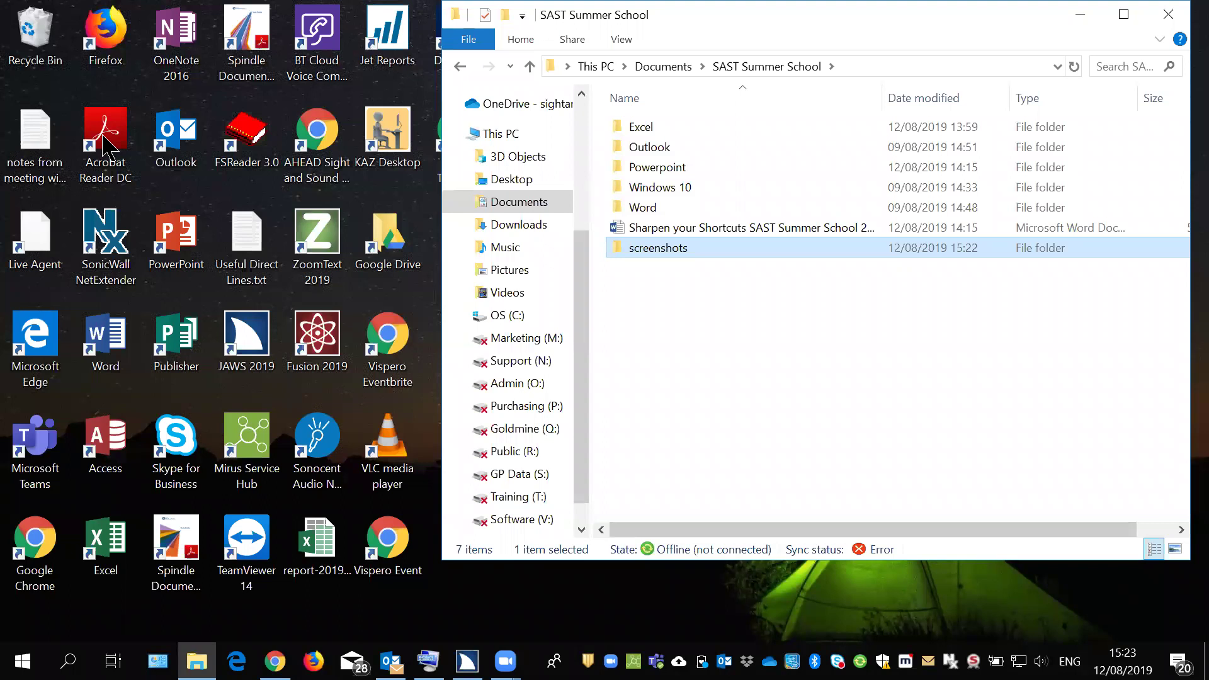
# Try to rename the screenshots folder as Screenshots, changing only the capitalisation
pyautogui.press('Up')
pyautogui.press('Down')
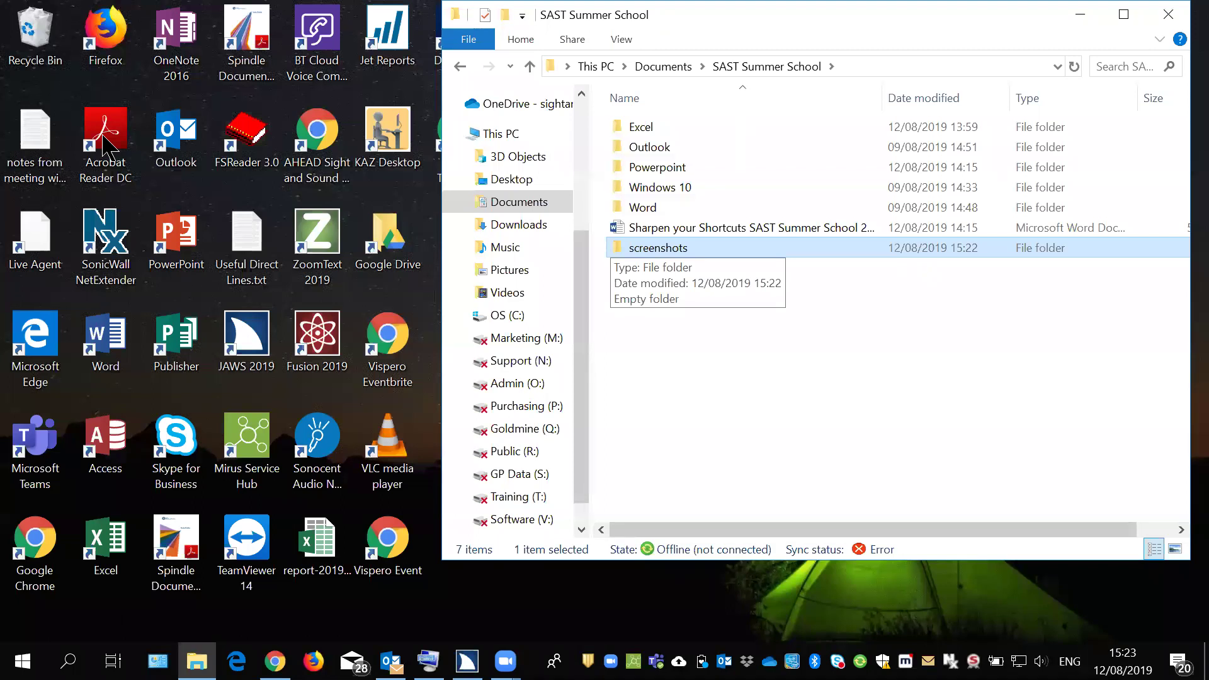
pyautogui.press('F2')
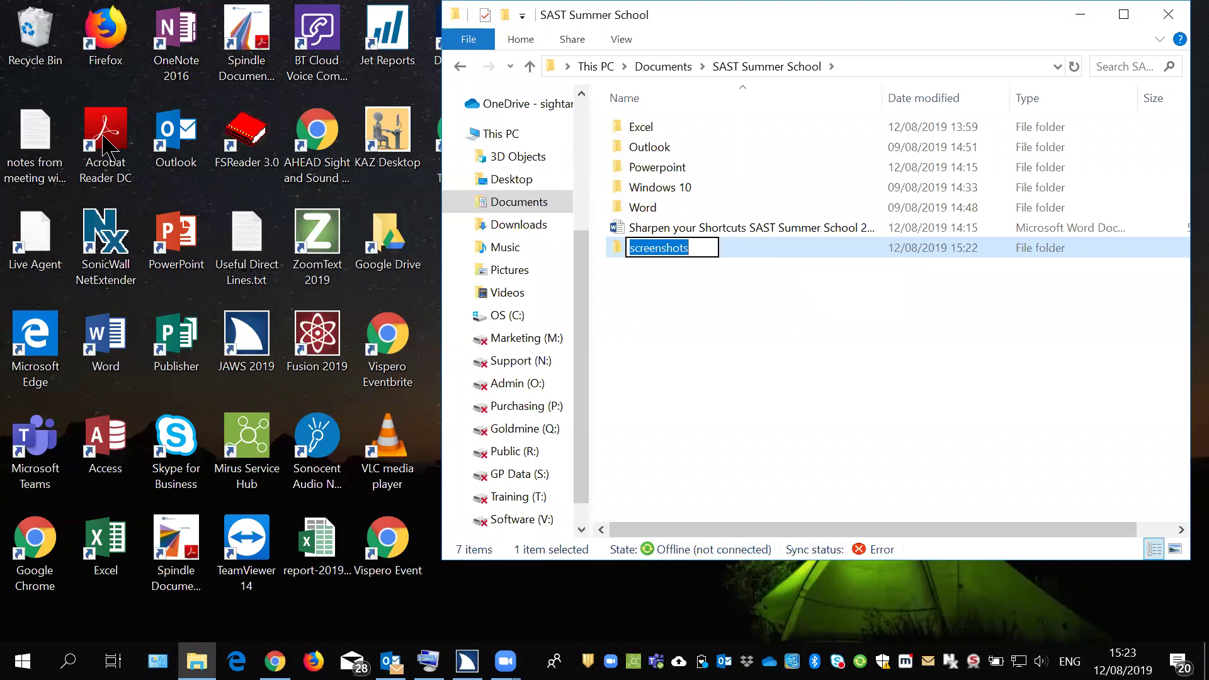
pyautogui.write('Screenshots')
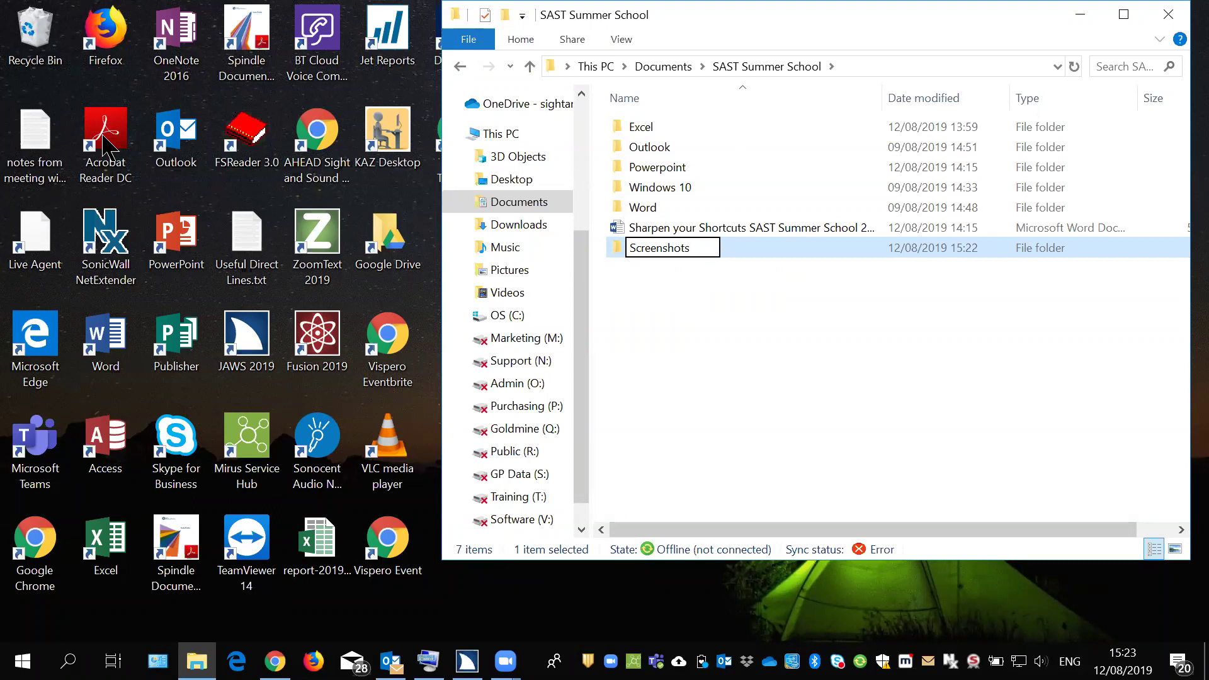
pyautogui.press('Return')
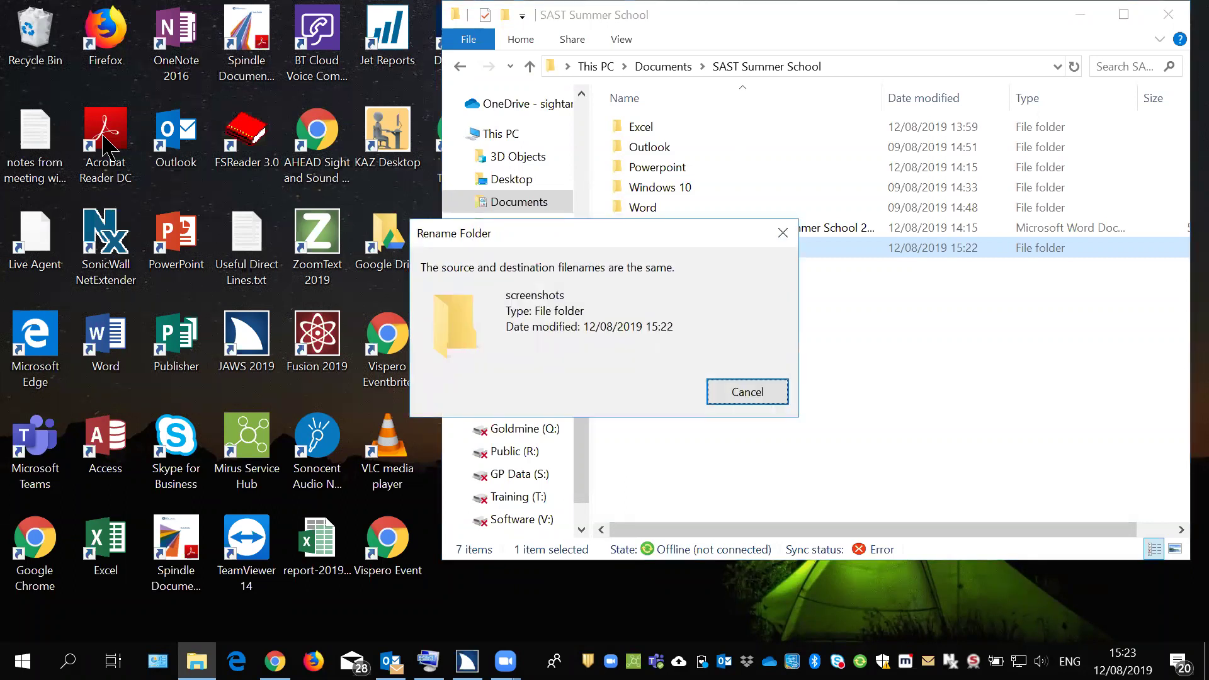
pyautogui.press('Escape')
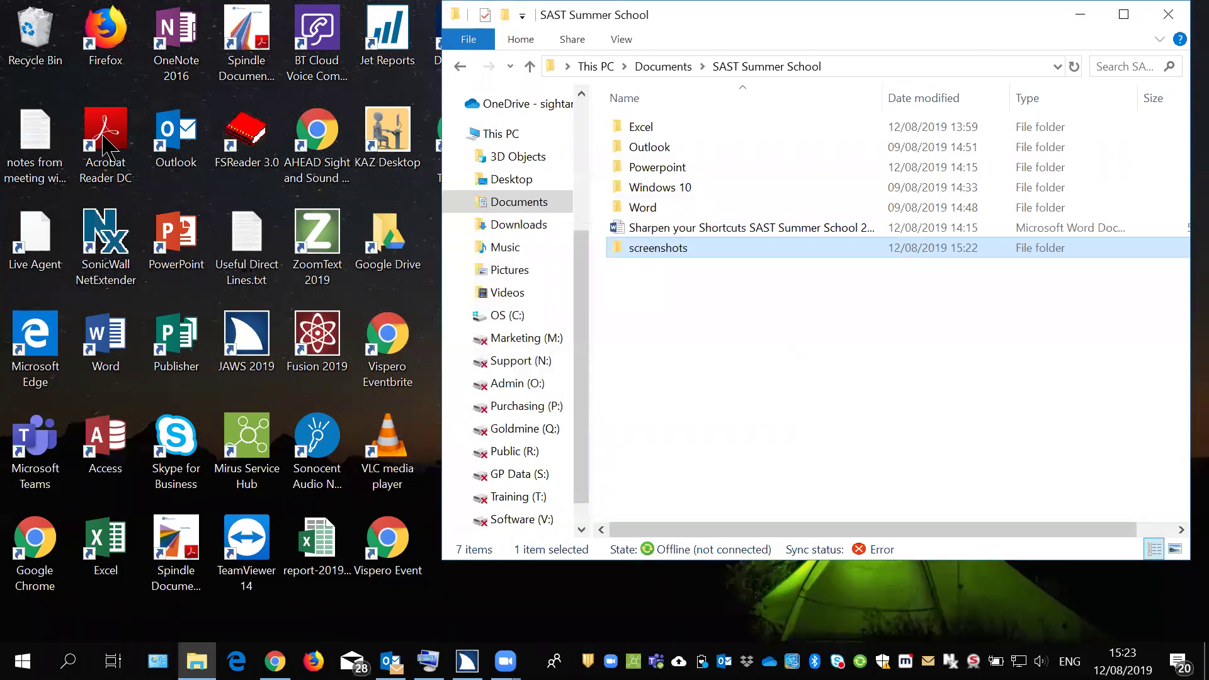
# Rename the screenshots folder as Screen shots
pyautogui.press('Up')
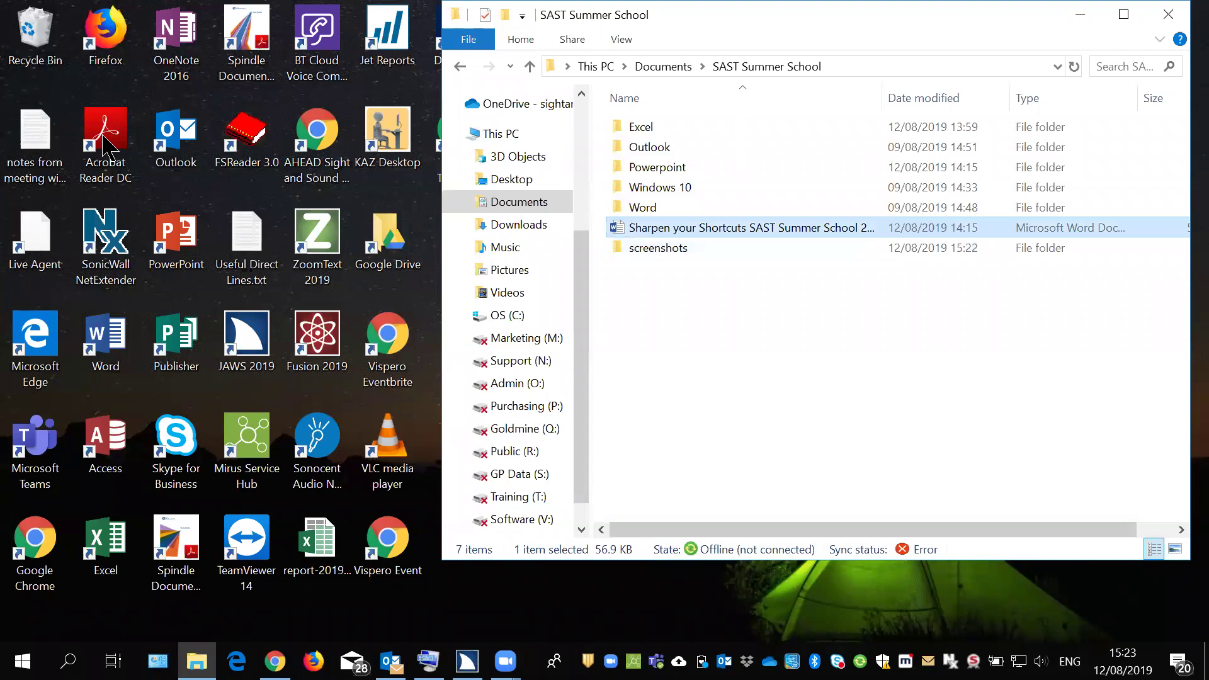
pyautogui.press('Down')
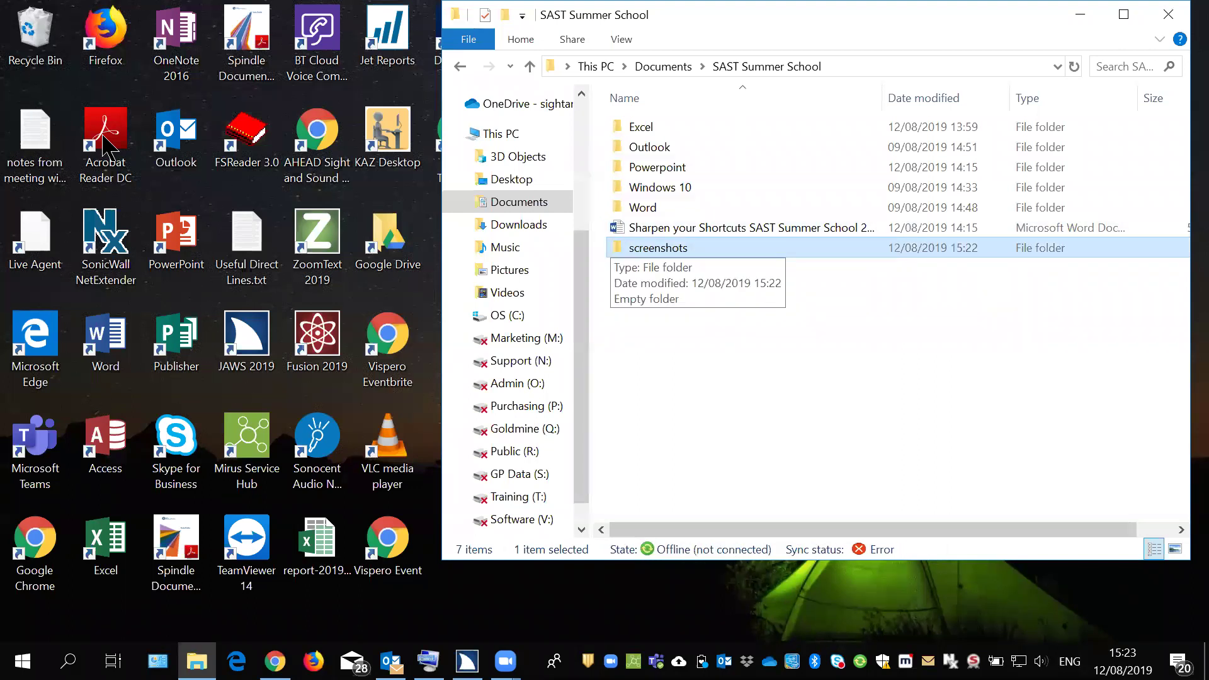
pyautogui.press('F2')
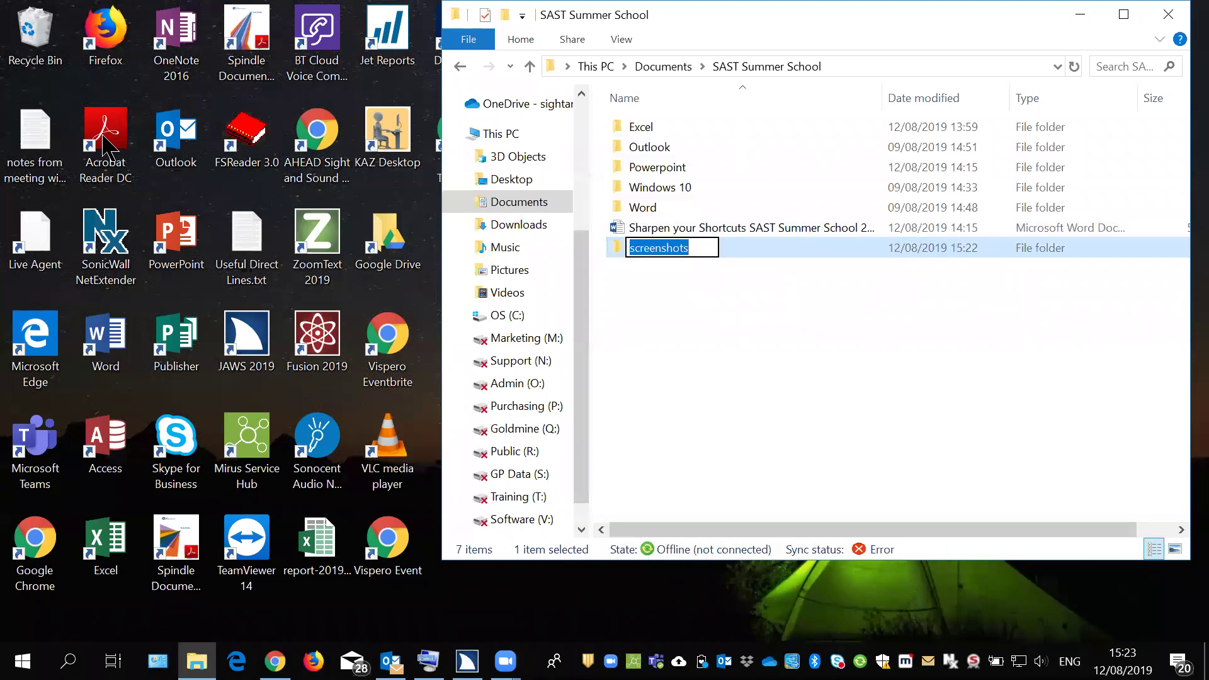
pyautogui.write('Screen shots')
pyautogui.press('Return')
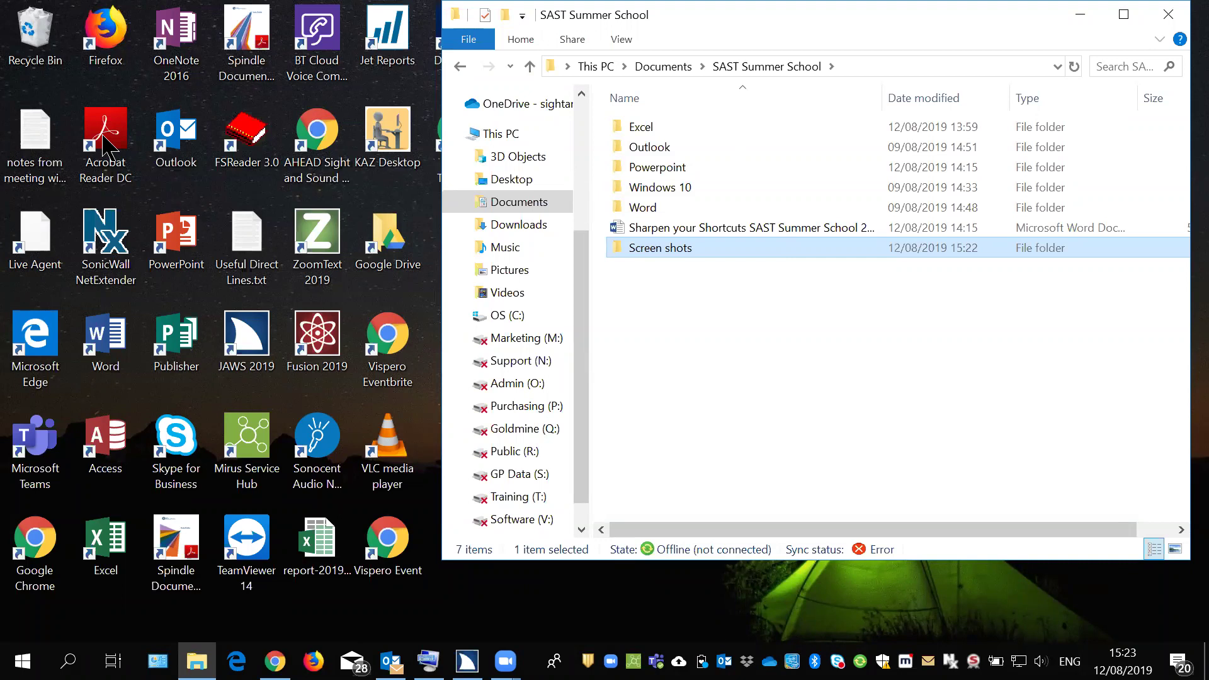
pyautogui.press('Up')
pyautogui.press('Down')
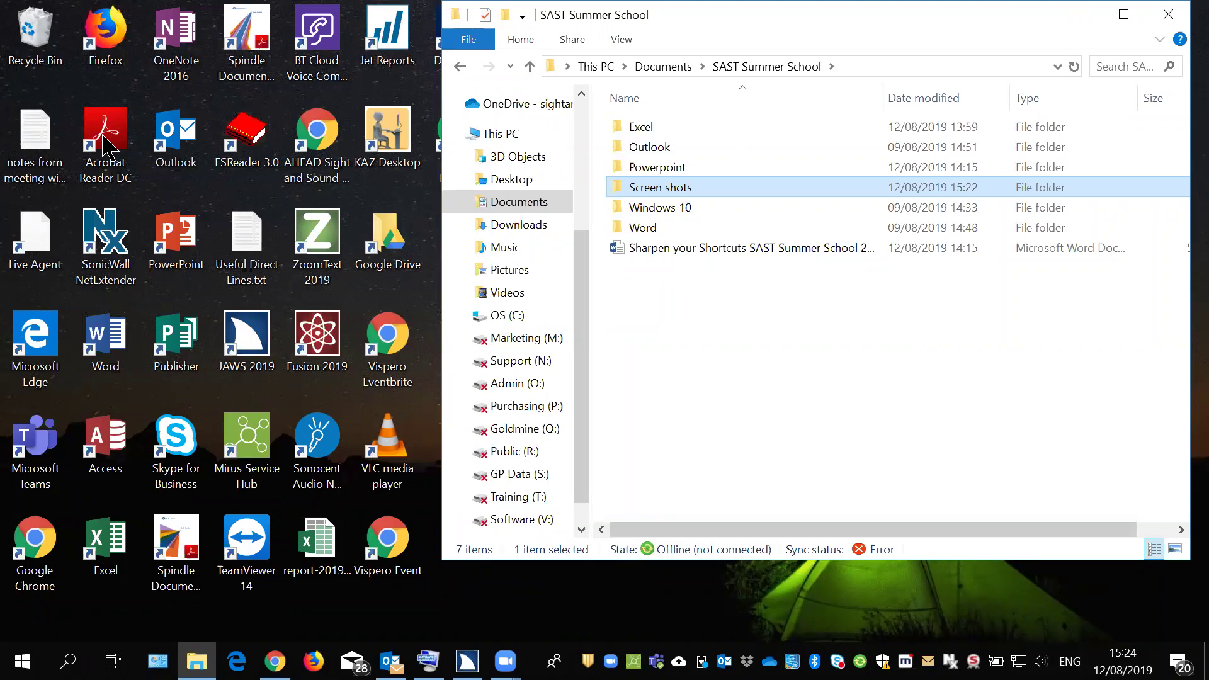
# Switch from File Explorer to the Outlook inbox window
pyautogui.hotkey('alt', 'Tab')
pyautogui.hotkey('alt', 'Tab')
pyautogui.hotkey('alt', 'Tab')
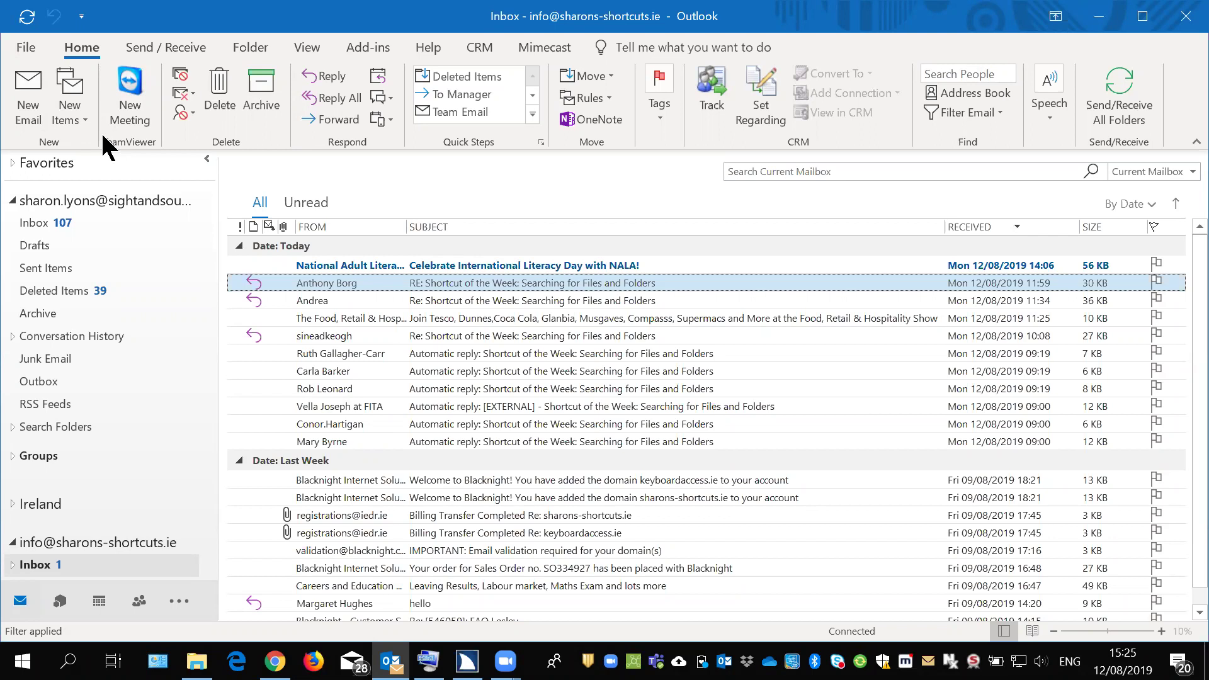
# Bring up the On-Screen Keyboard over the inbox to show the PrtScn key, and return to the Outlook inbox
pyautogui.hotkey('alt', 'Tab')
pyautogui.hotkey('alt', 'Tab')
pyautogui.hotkey('alt', 'Tab')
pyautogui.hotkey('alt', 'Tab')
pyautogui.hotkey('alt', 'Tab')
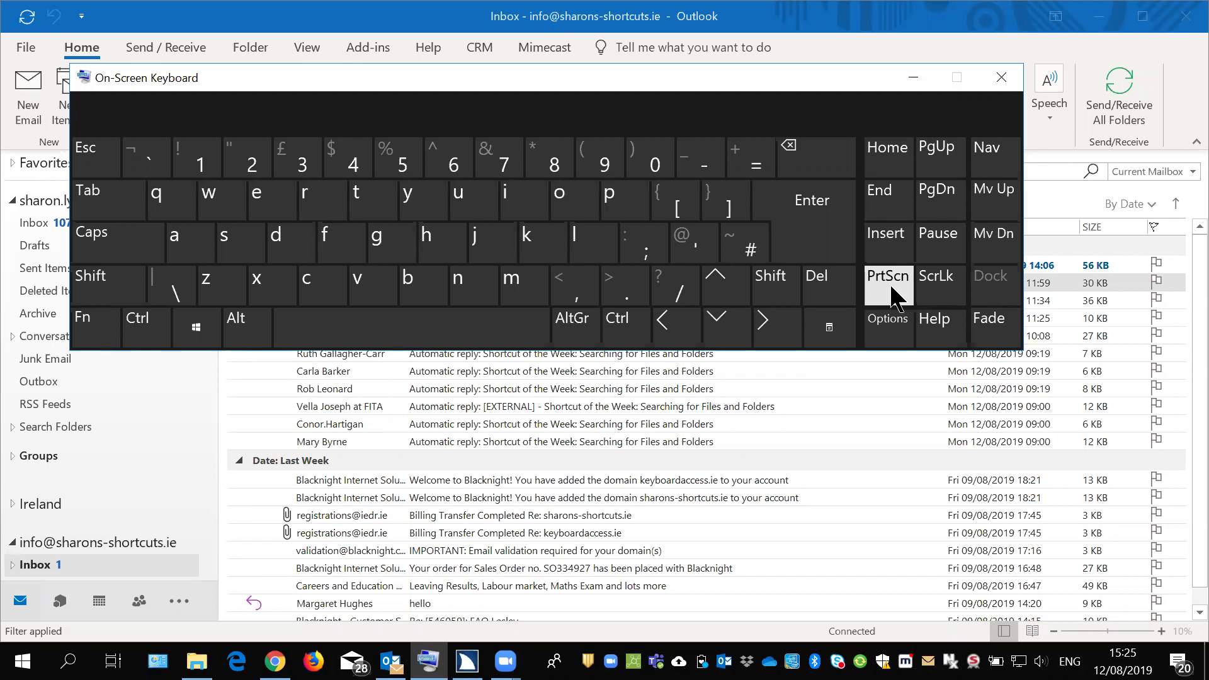
pyautogui.hotkey('alt', 'Tab')
pyautogui.press('super+ctrl+o')
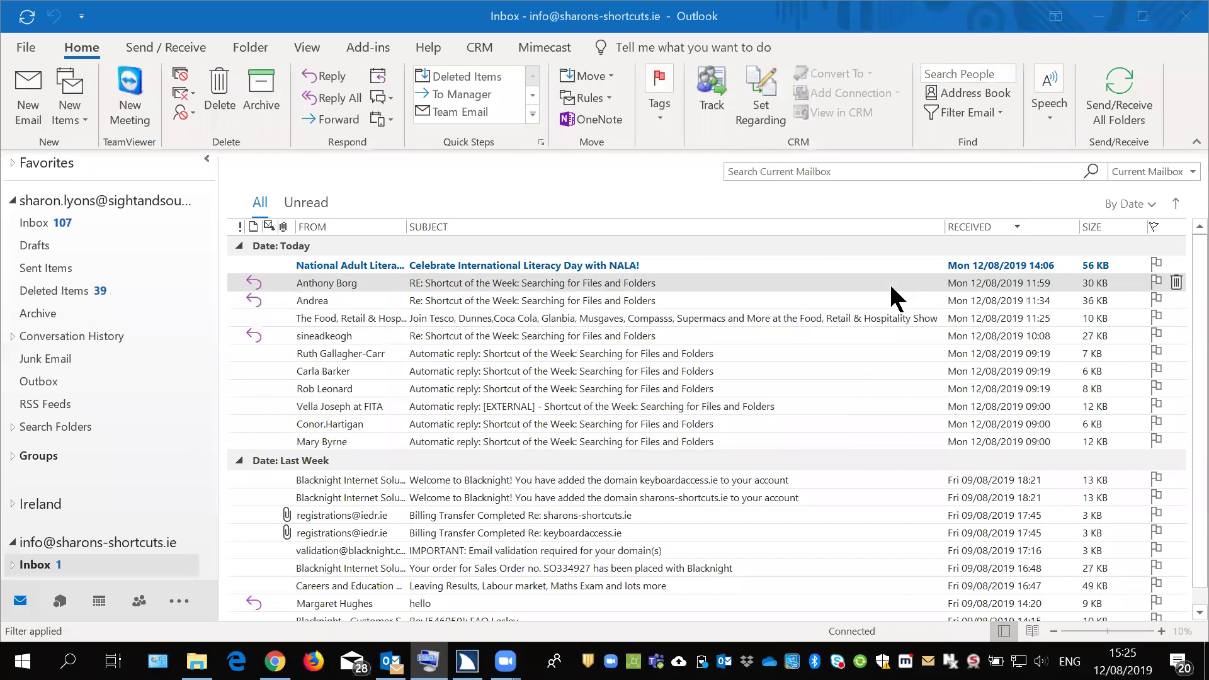
pyautogui.hotkey('alt', 'Tab')
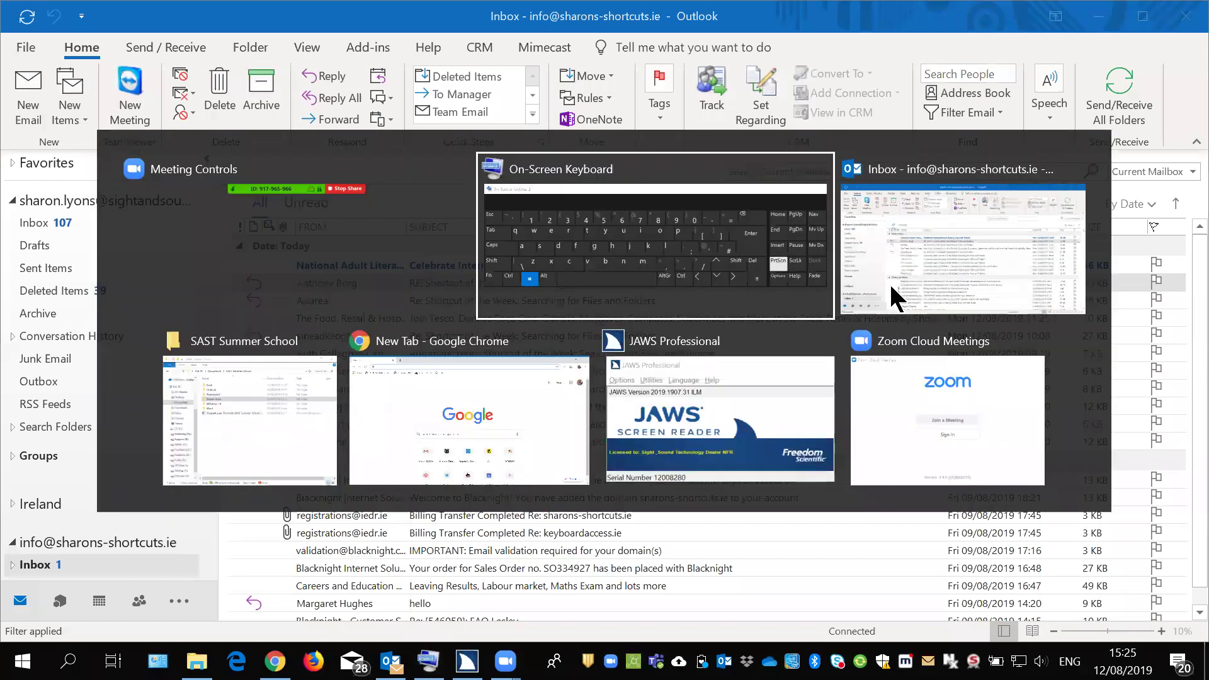
pyautogui.click(895, 296)
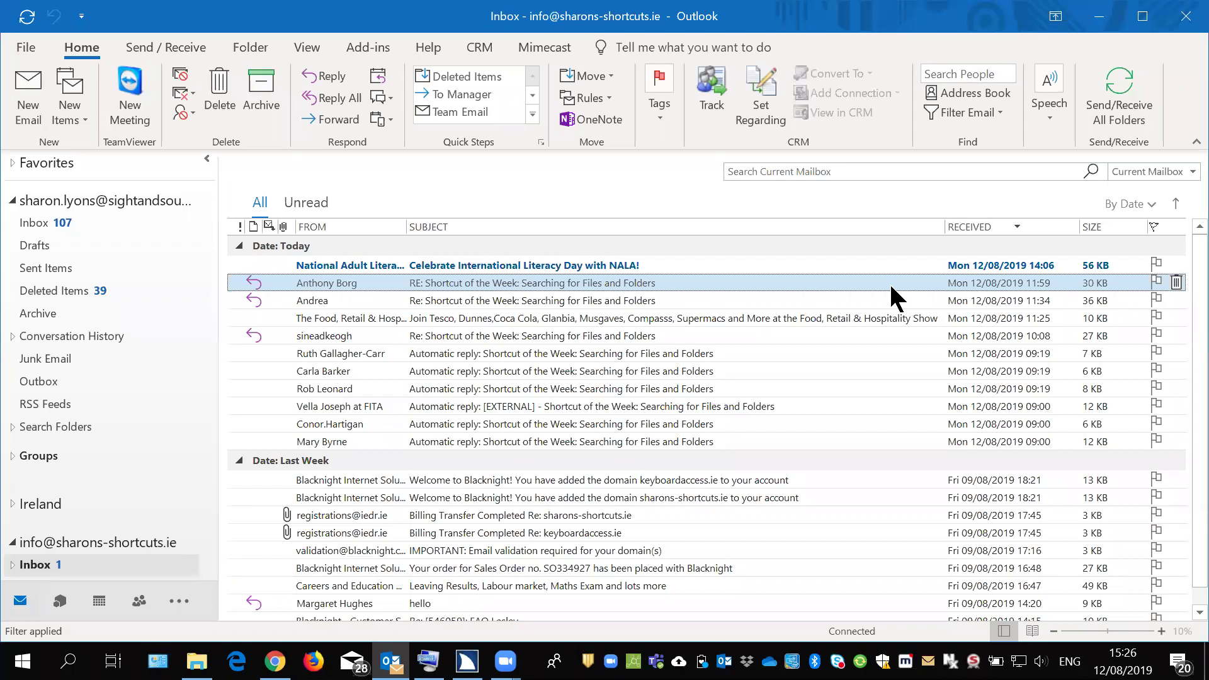
# Launch Word and paste the captured inbox screenshot into a new blank document
pyautogui.press('super')
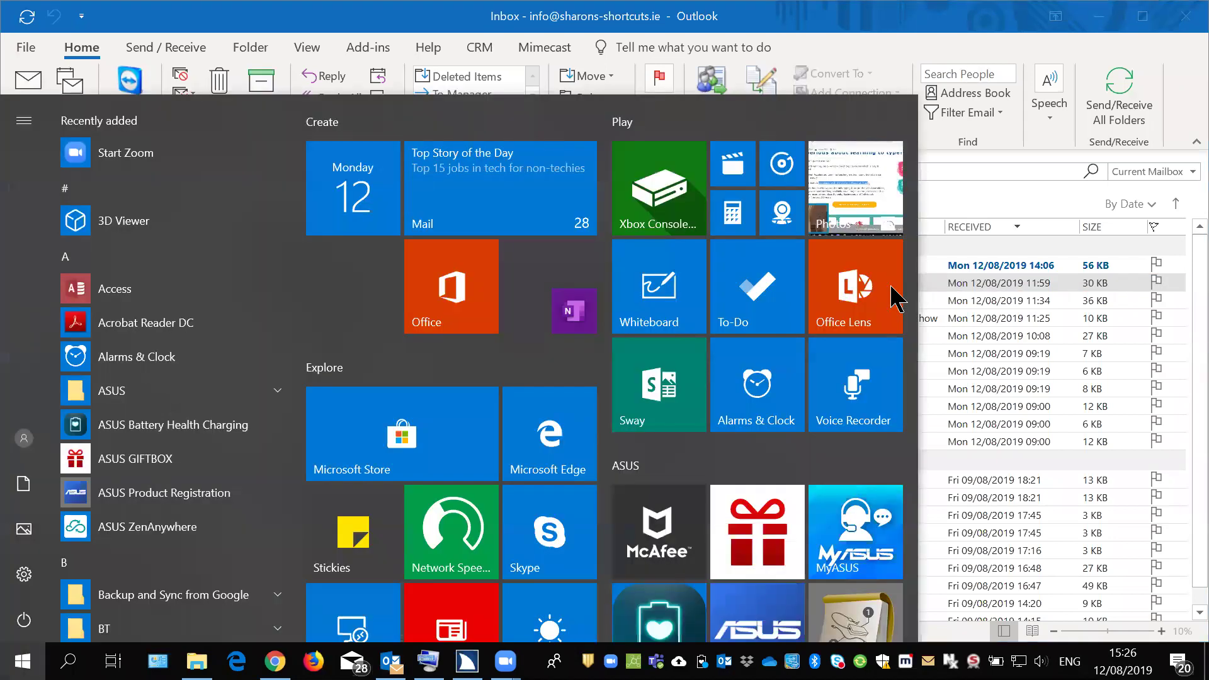
pyautogui.write('wo')
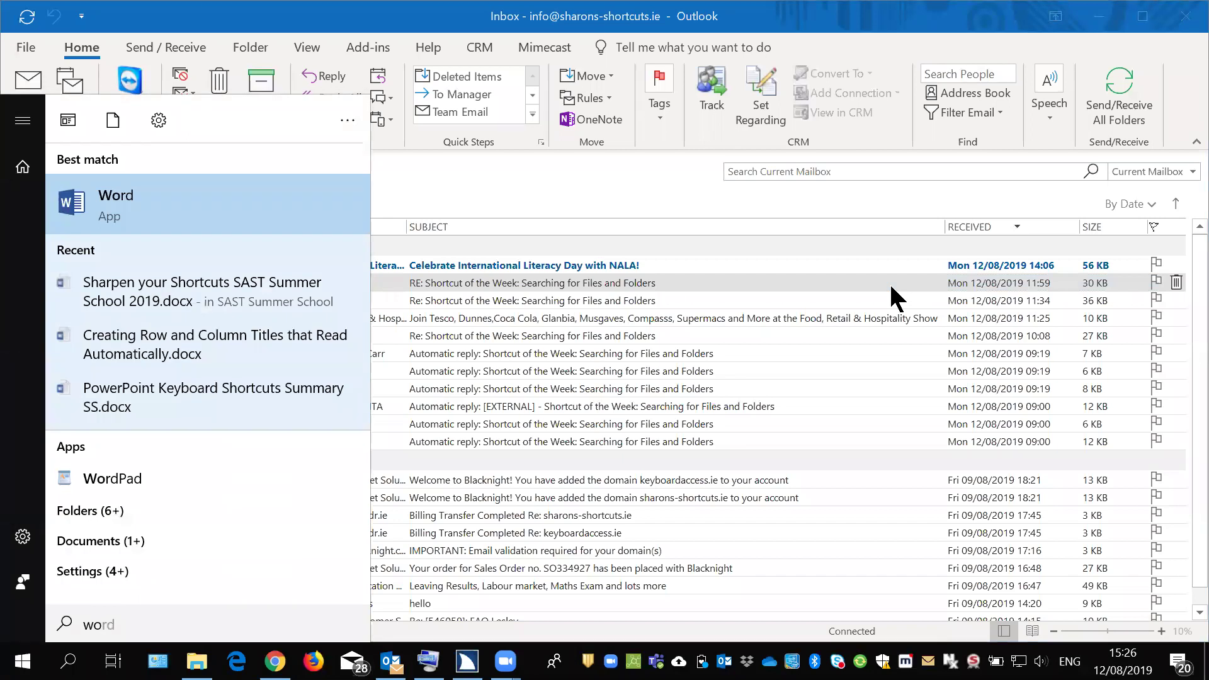
pyautogui.press('Return')
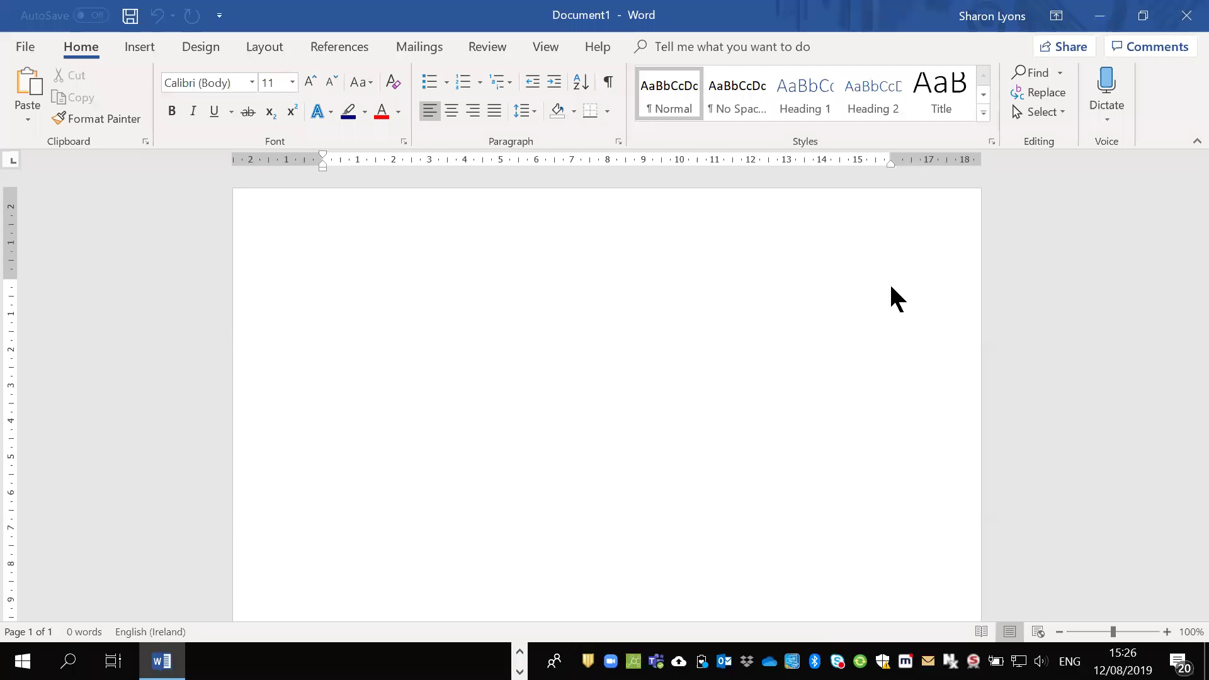
pyautogui.hotkey('ctrl', 'v')
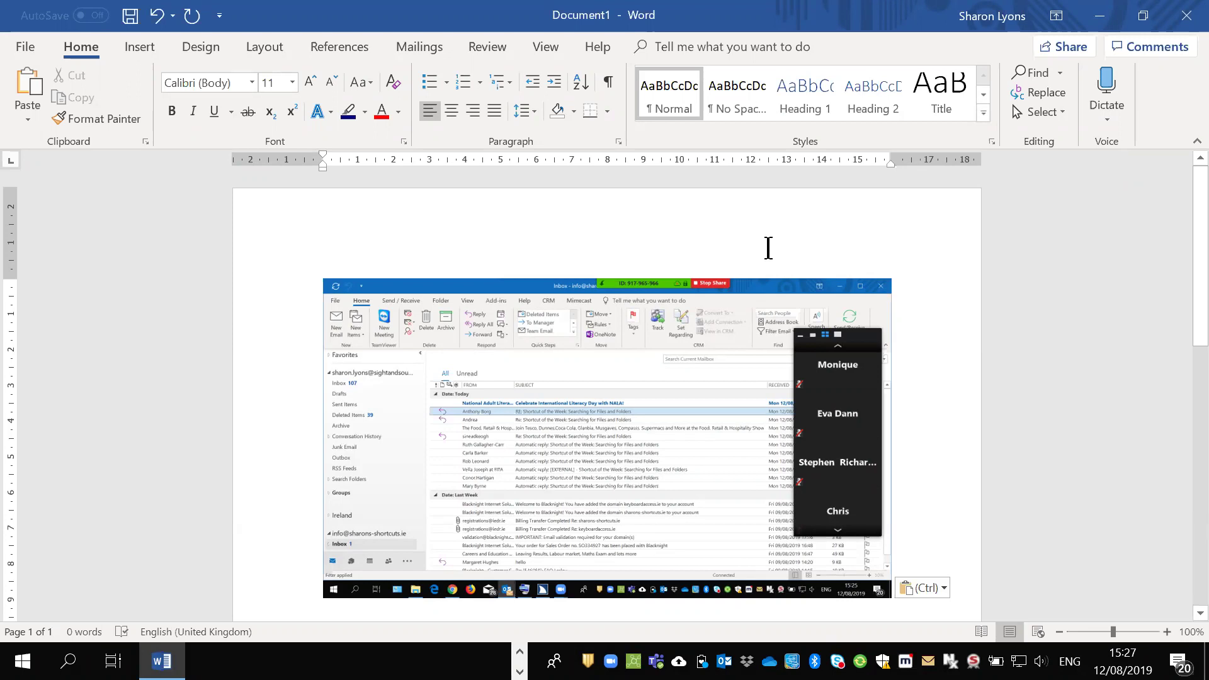
# Start saving the pasted screenshot as a separate PNG picture and name the file Inbox screenshot
pyautogui.hotkey('shift', 'Left')
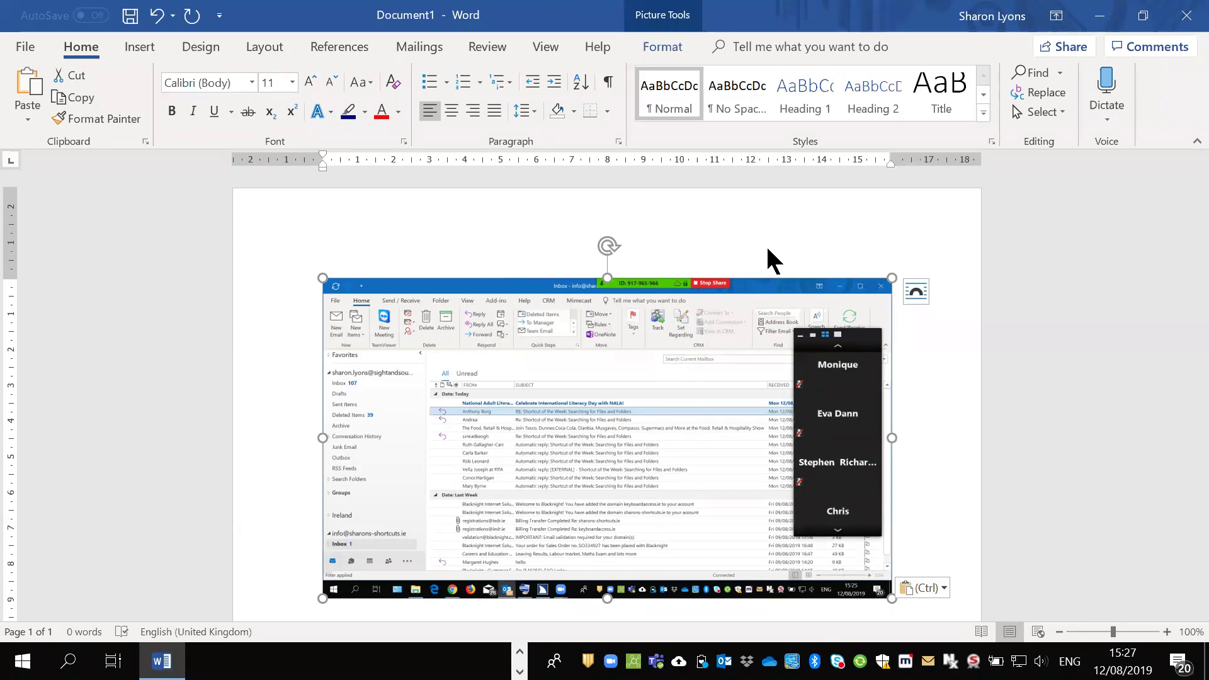
pyautogui.press('ctrl')
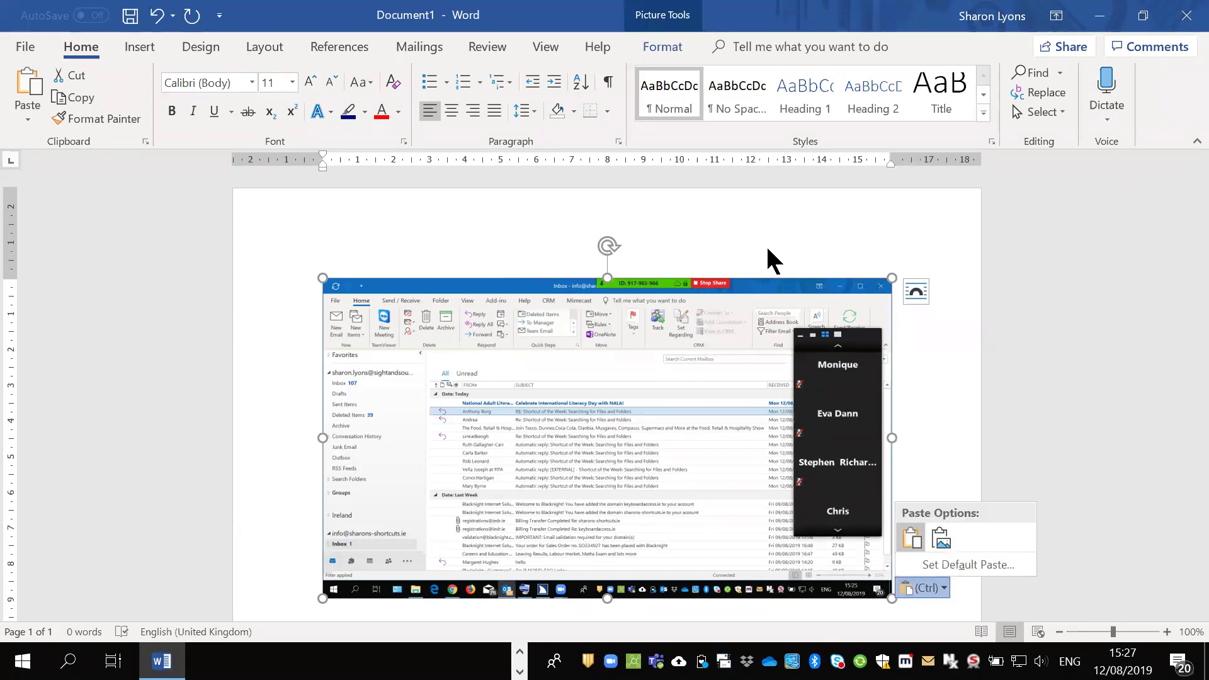
pyautogui.press('Escape')
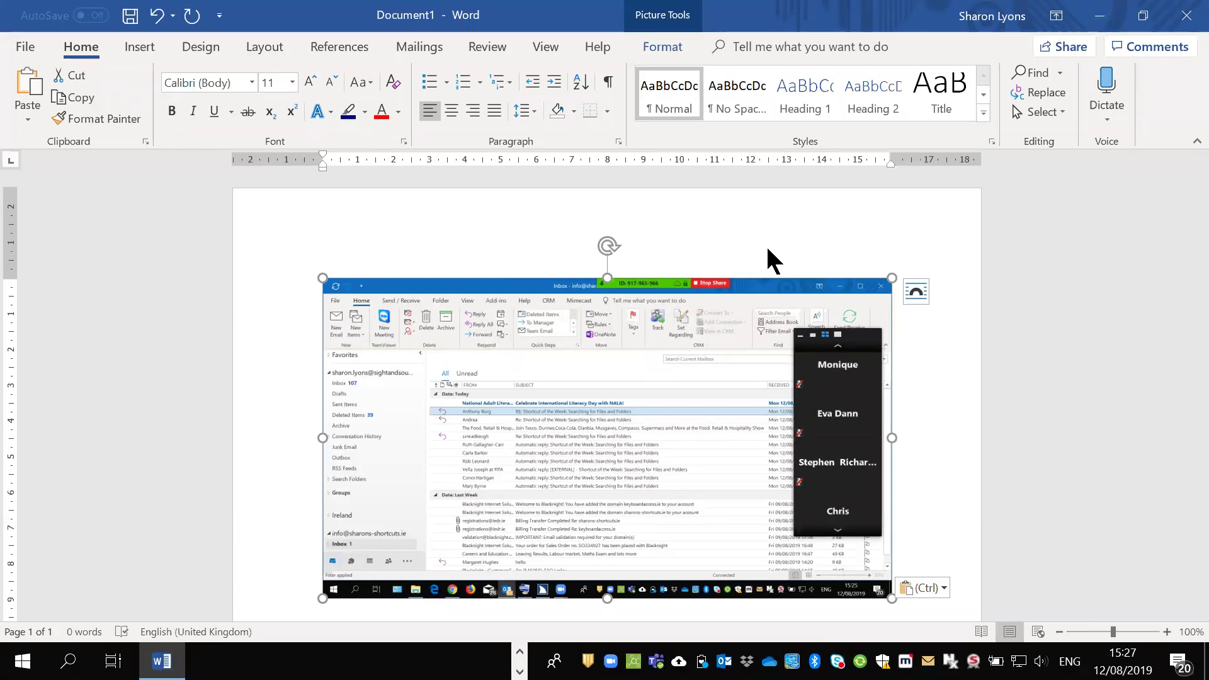
pyautogui.hotkey('shift', 'F10')
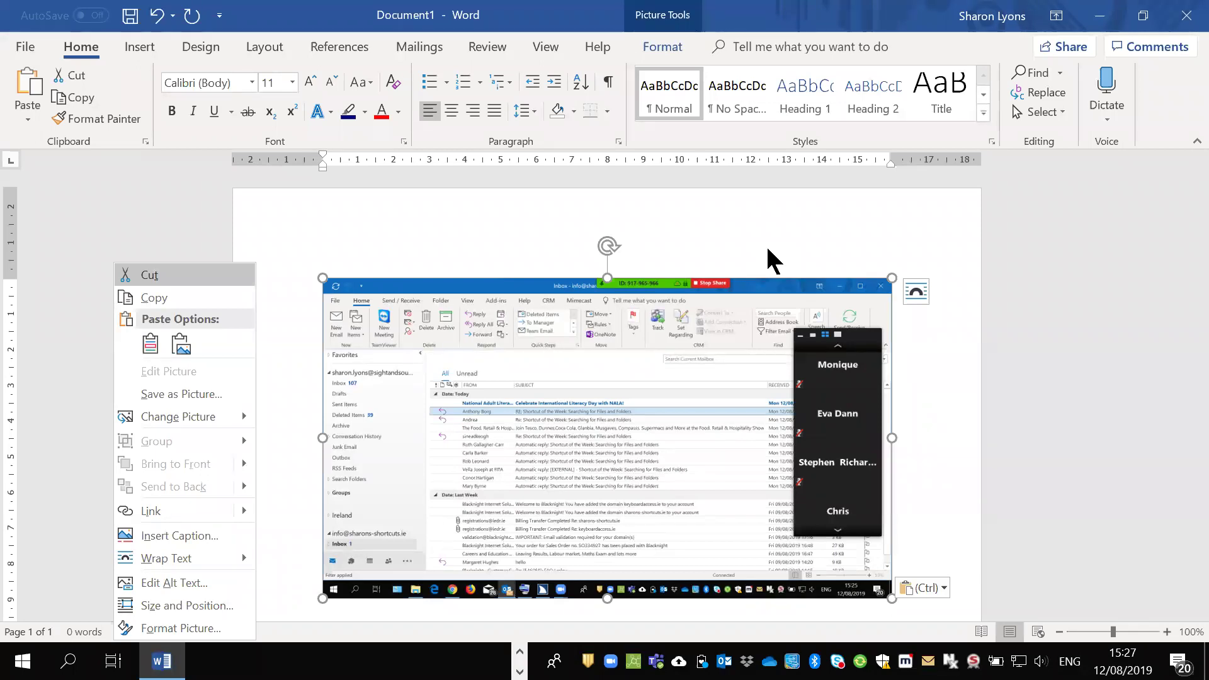
pyautogui.press('Down')
pyautogui.press('Down')
pyautogui.press('Down')
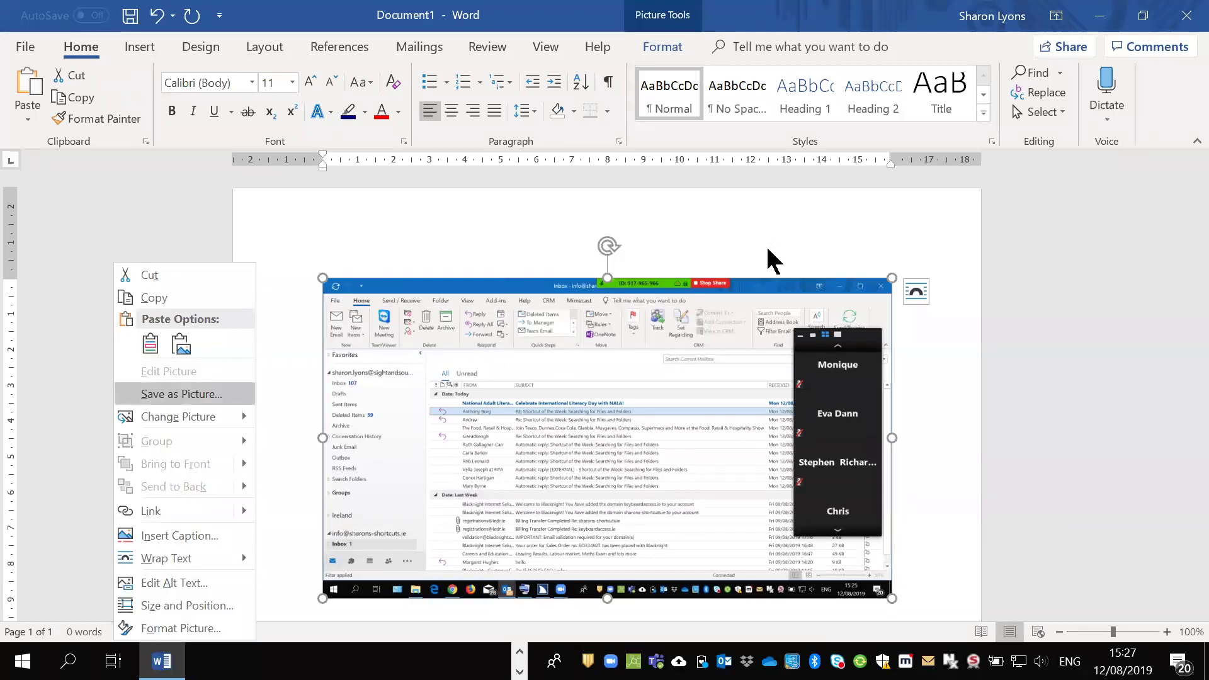
pyautogui.press('Return')
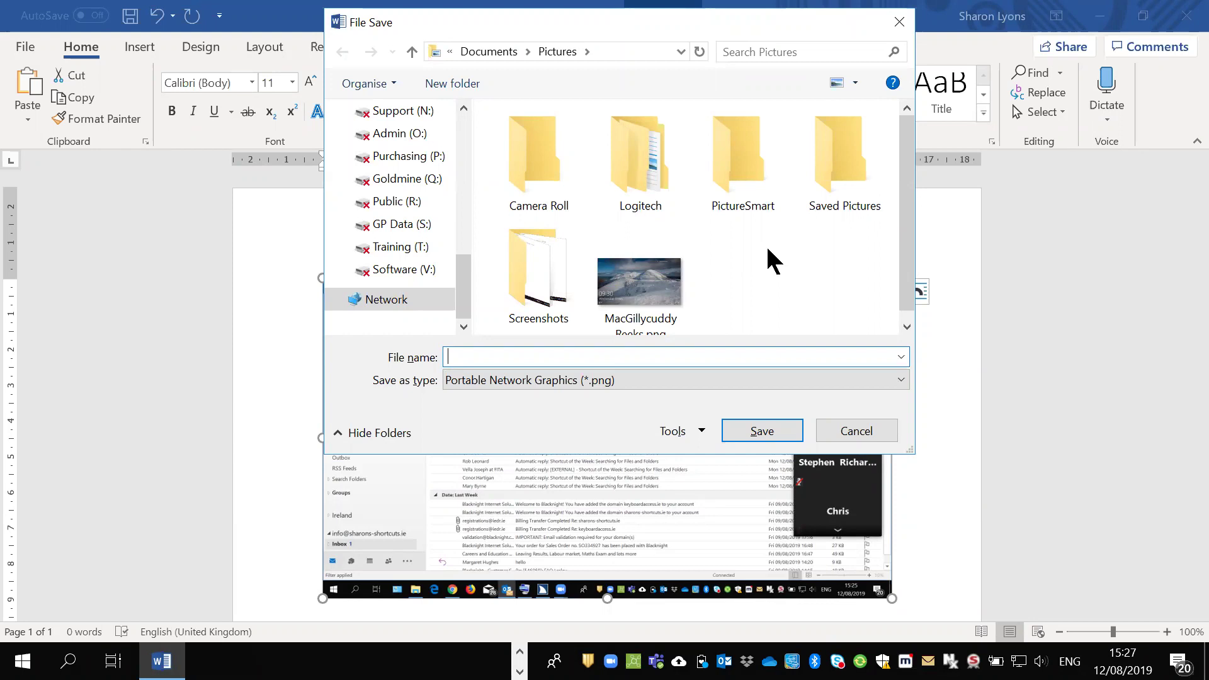
pyautogui.write('Inbox screenshot')
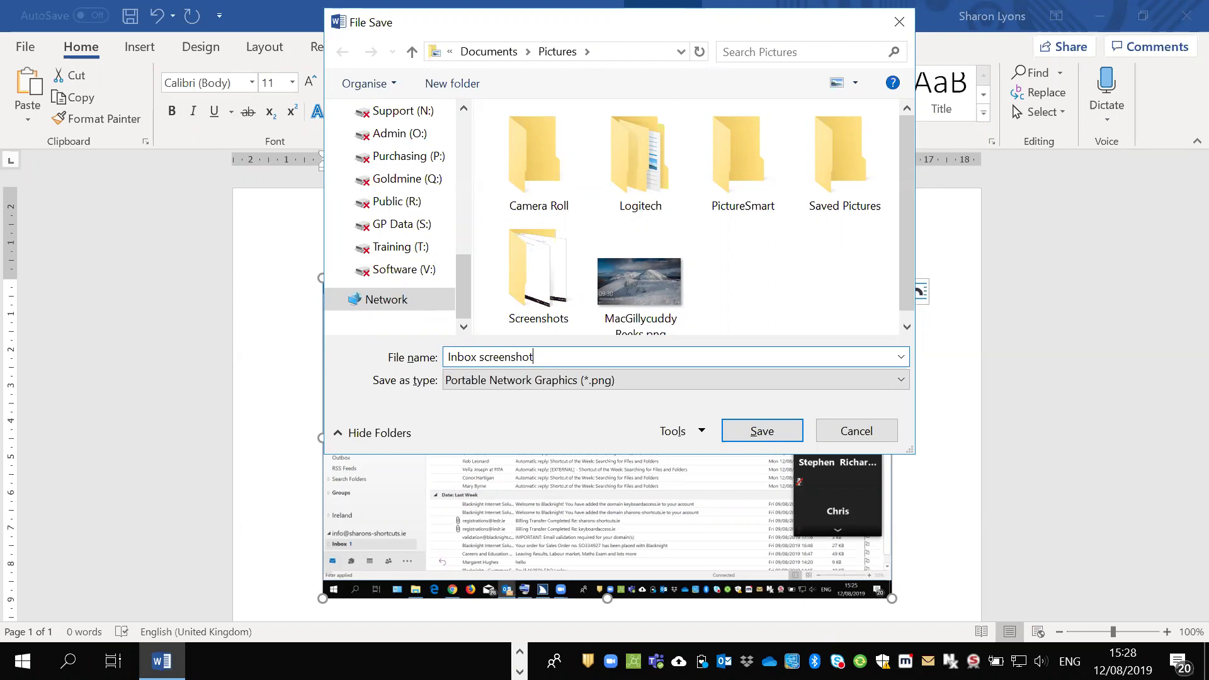
# Save the Inbox screenshot picture in the Screen shots folder, inside SAST Summer School under Documents
pyautogui.hotkey('shift', 'Tab')
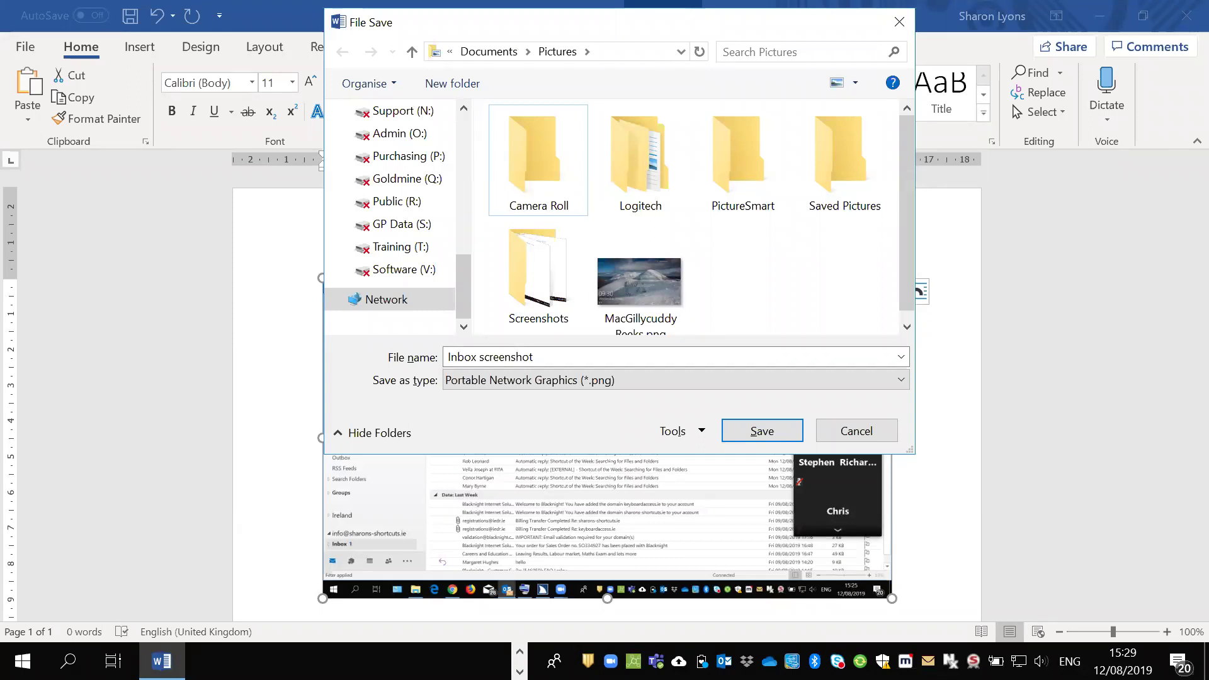
pyautogui.hotkey('alt', 'Up')
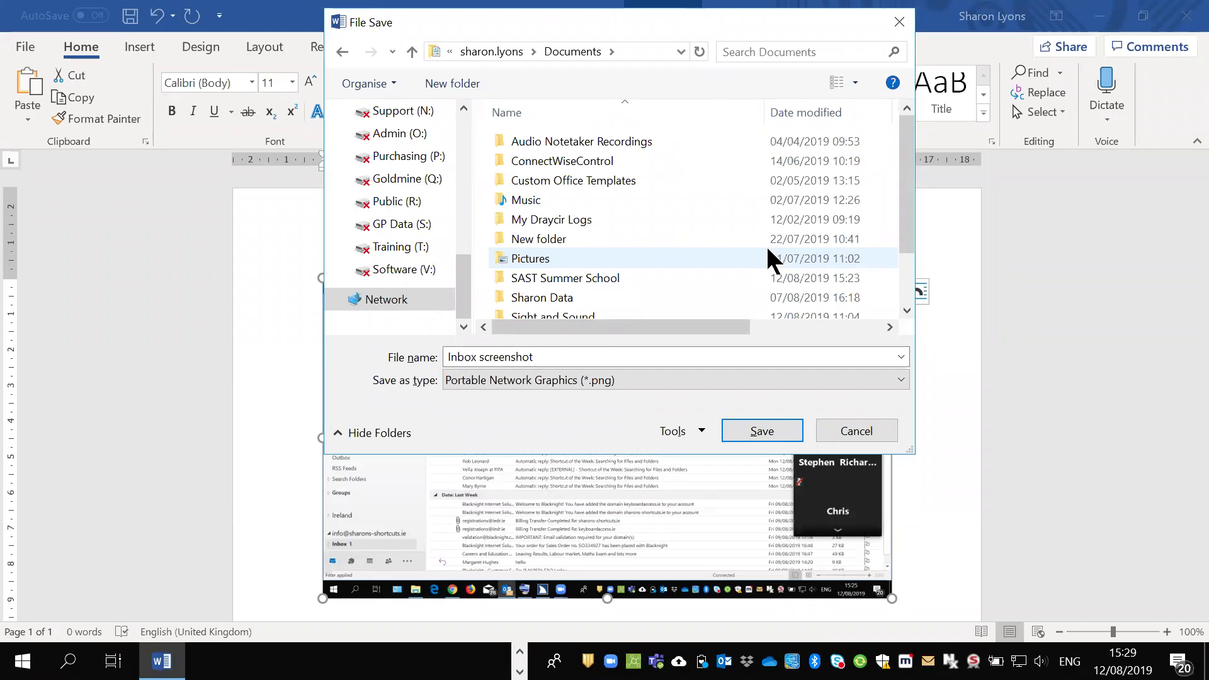
pyautogui.press('Down')
pyautogui.press('Down')
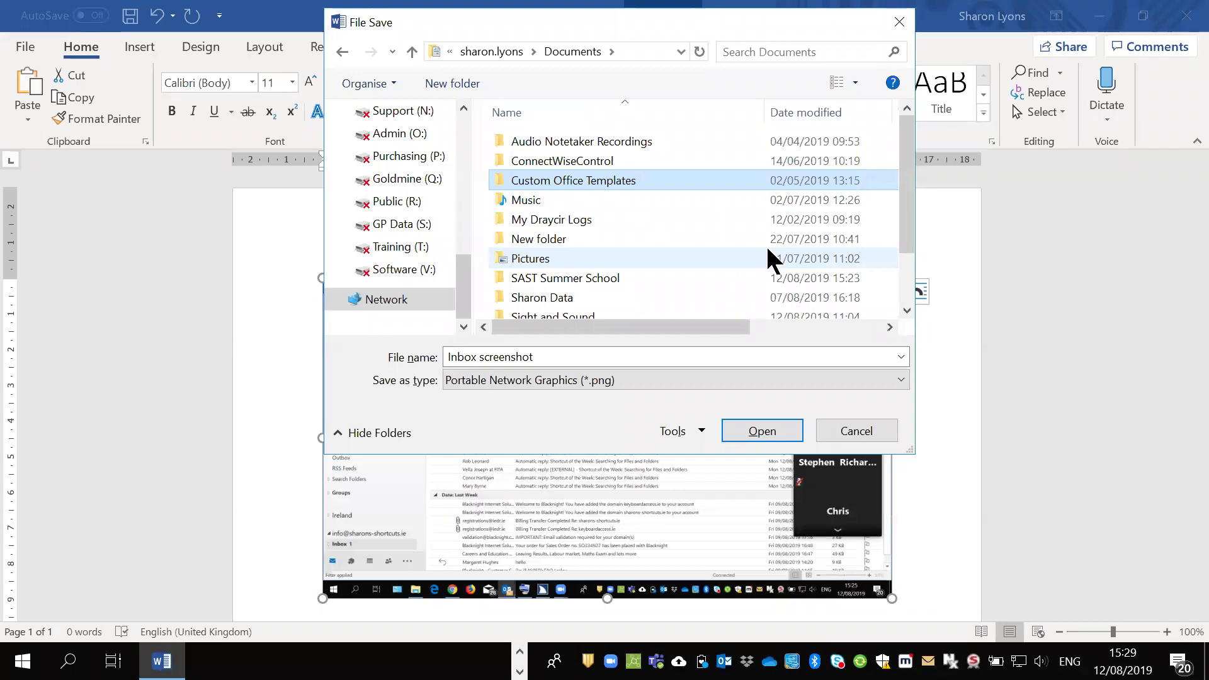
pyautogui.press('Down')
pyautogui.press('Down')
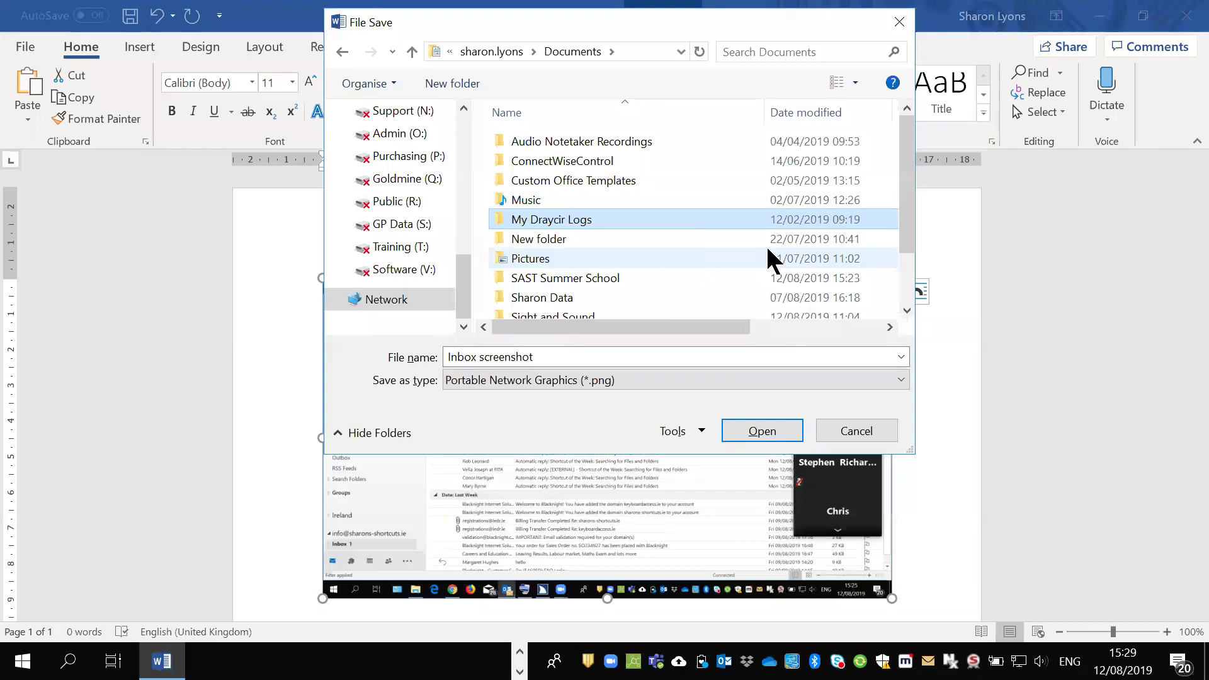
pyautogui.press('s')
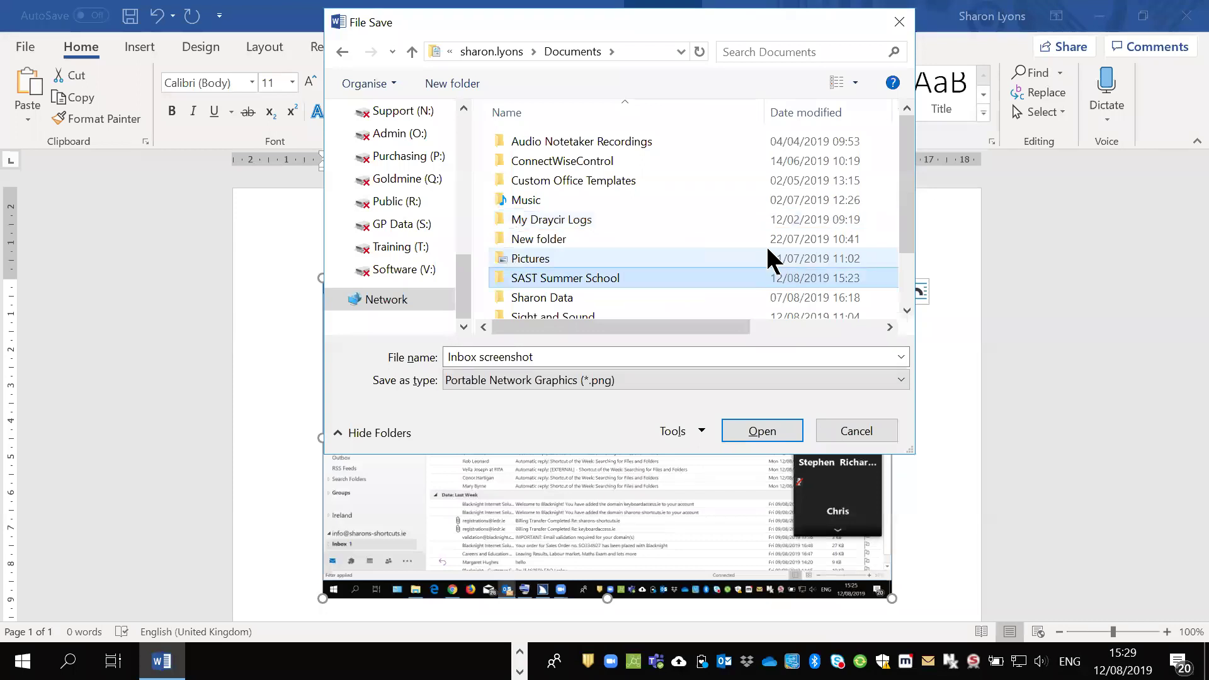
pyautogui.press('Return')
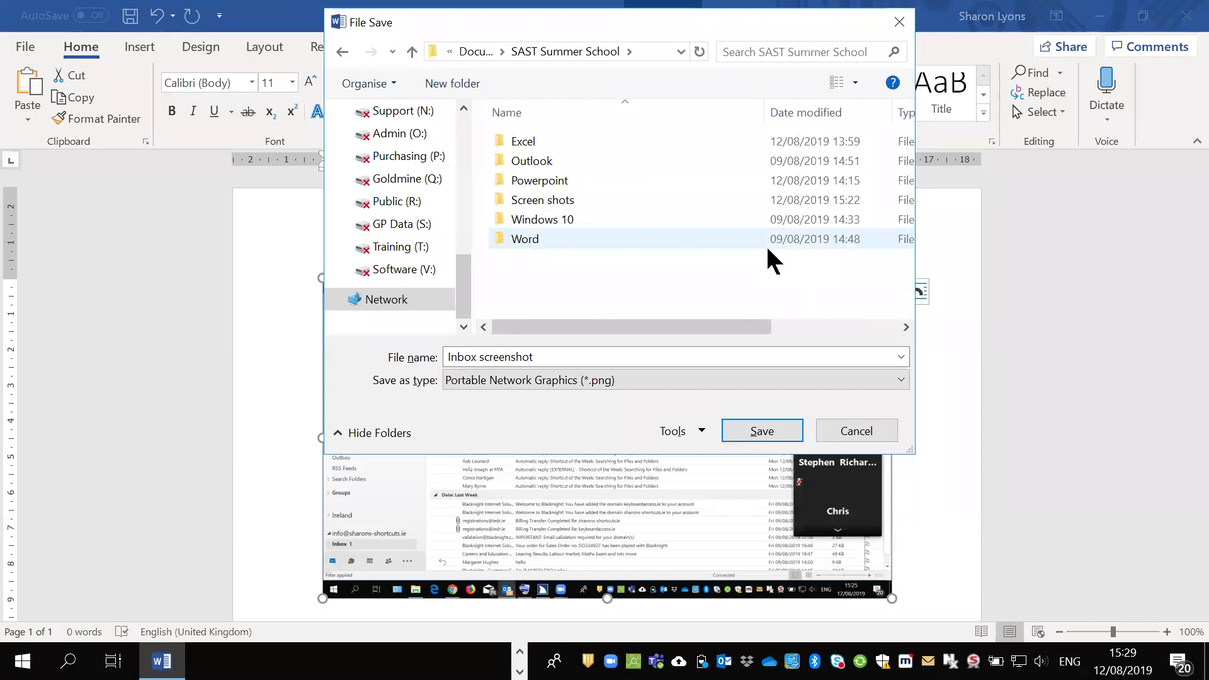
pyautogui.press('s')
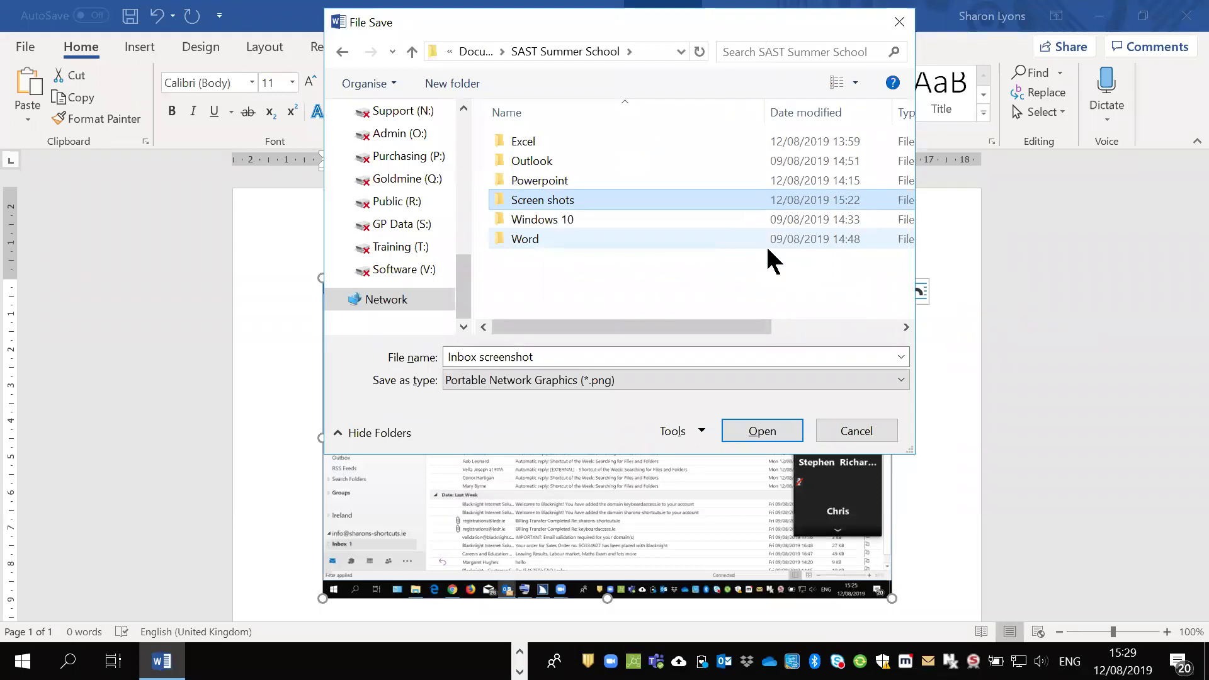
pyautogui.press('Return')
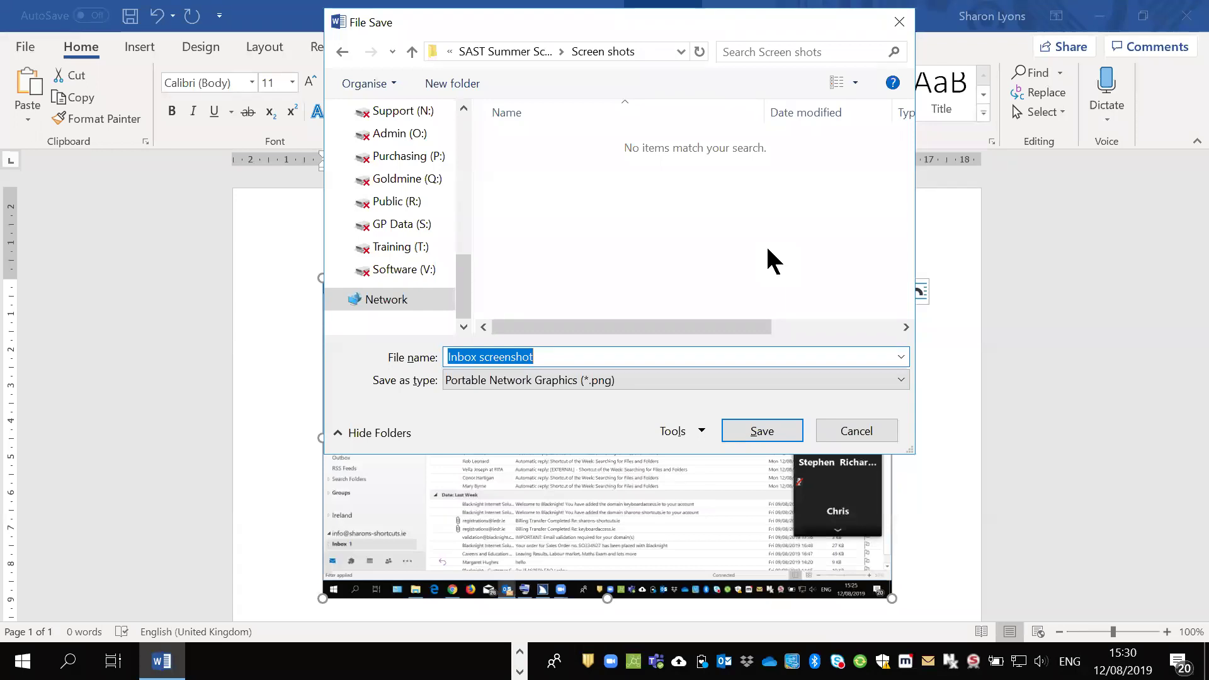
pyautogui.press('Return')
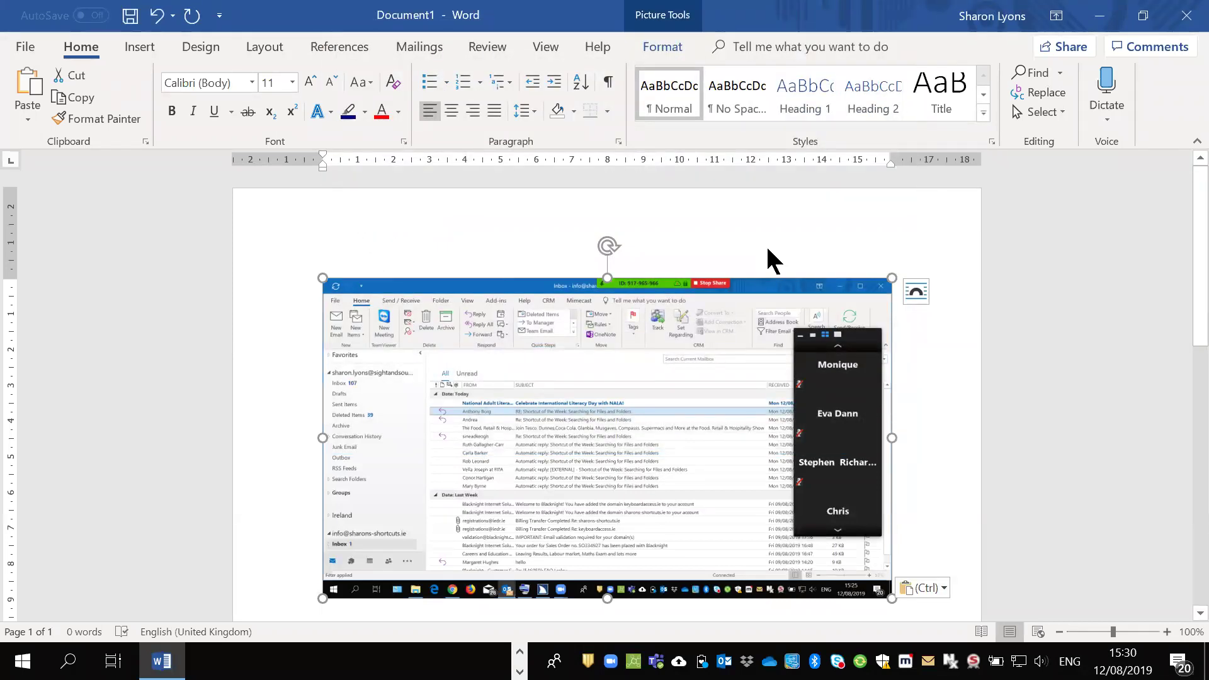
# Close the Word document without saving its changes
pyautogui.press('ctrl')
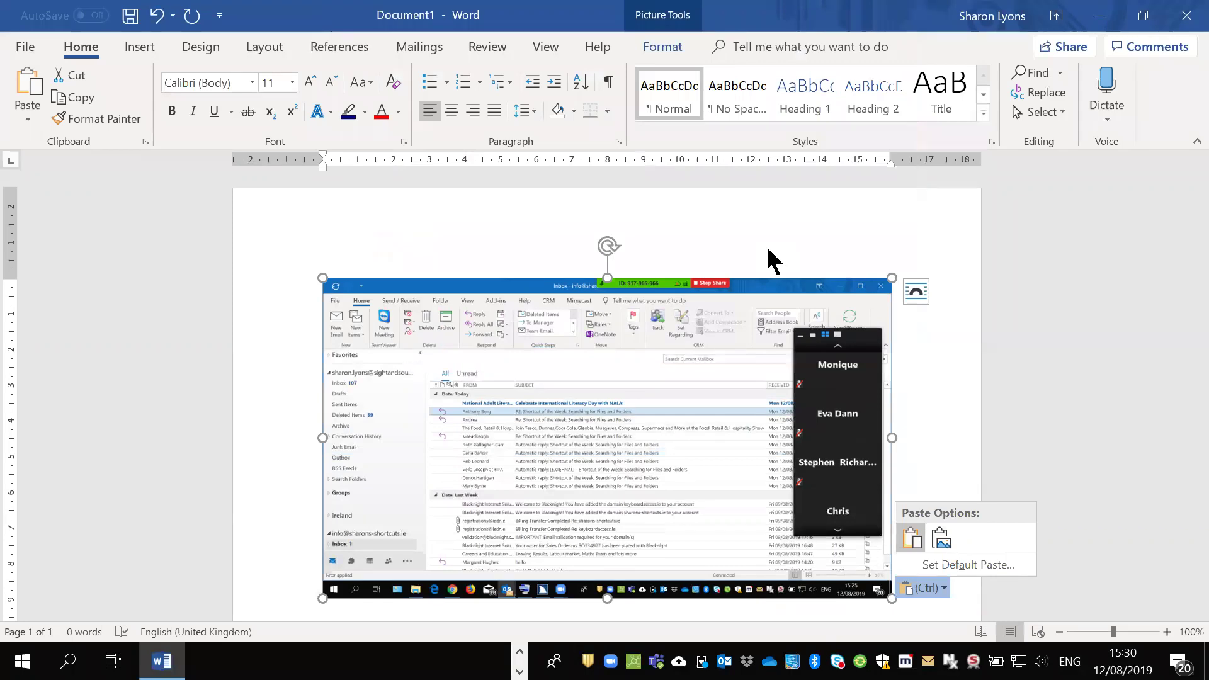
pyautogui.hotkey('ctrl', 'w')
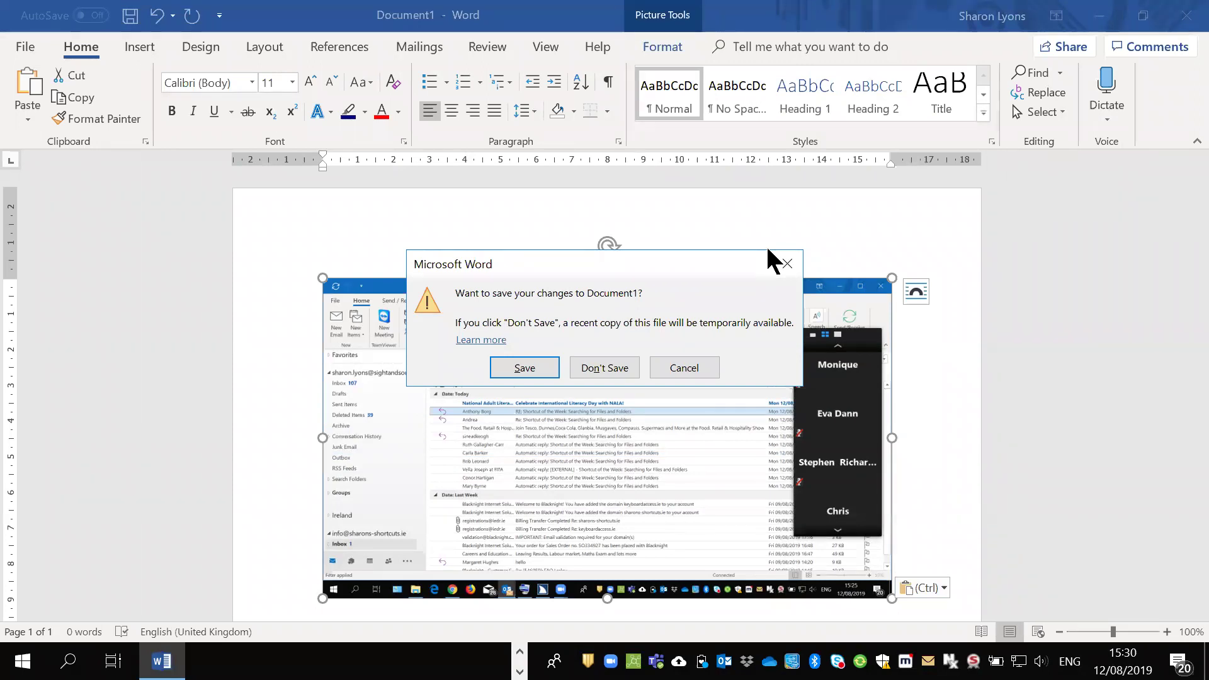
pyautogui.press('n')
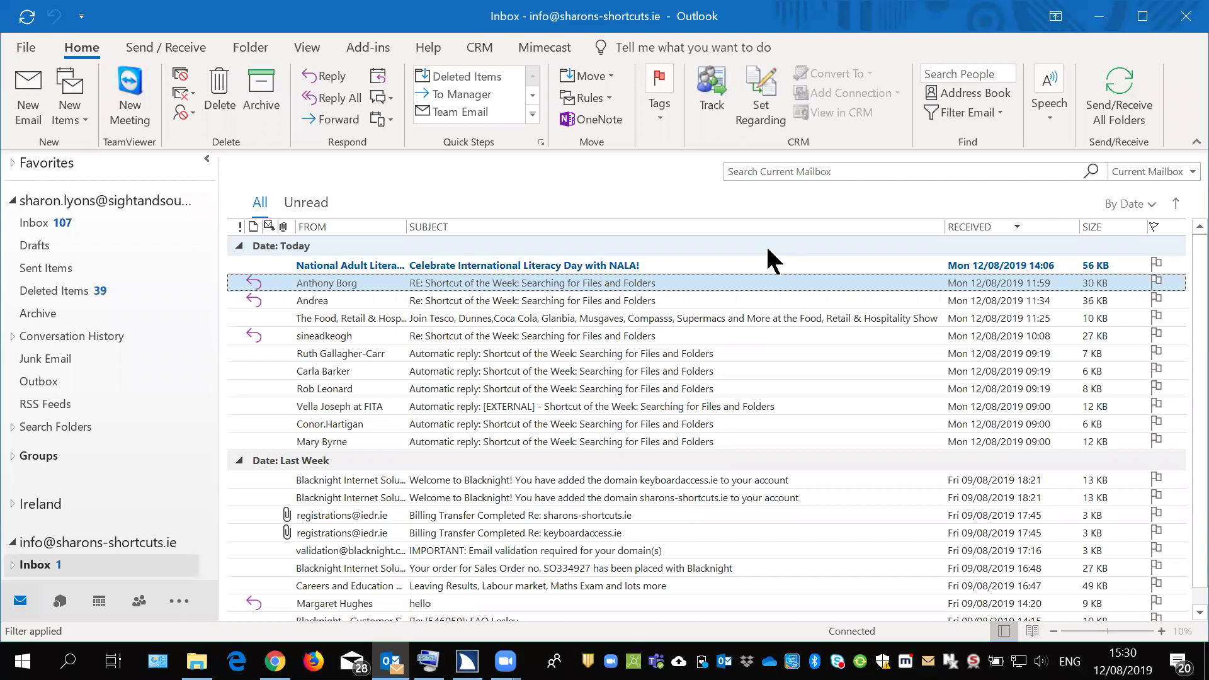
# Switch to the SAST Summer School window in File Explorer and open the Screen shots folder to check the saved picture
pyautogui.hotkey('alt', 'Tab')
pyautogui.hotkey('alt', 'Tab')
pyautogui.hotkey('alt', 'Tab')
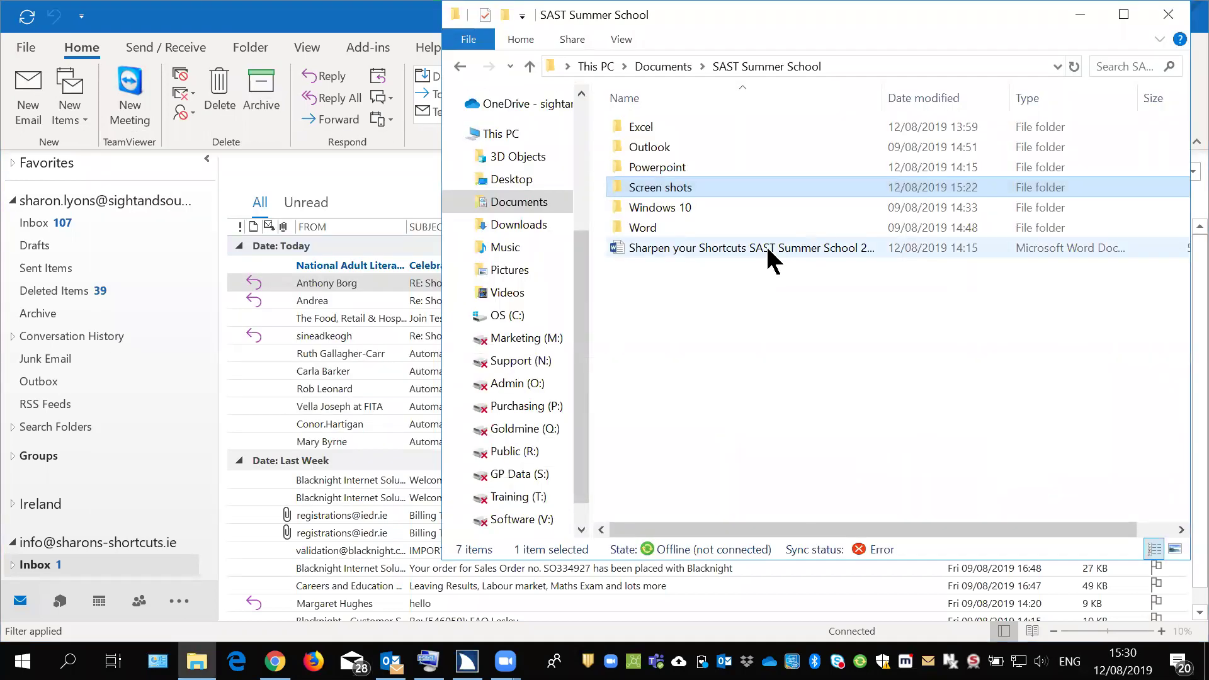
pyautogui.press('Down')
pyautogui.press('Up')
pyautogui.press('Return')
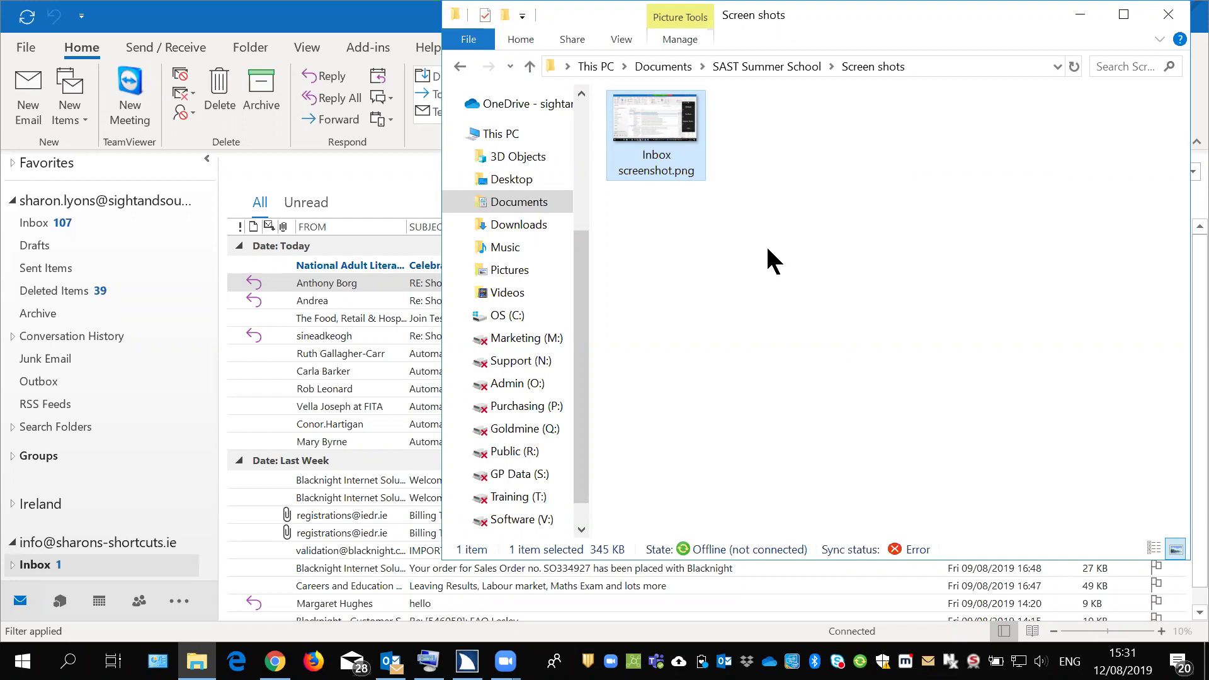
# Return to the Documents folder and send the SAST Summer School folder to the desktop as a shortcut
pyautogui.hotkey('alt', 'Left')
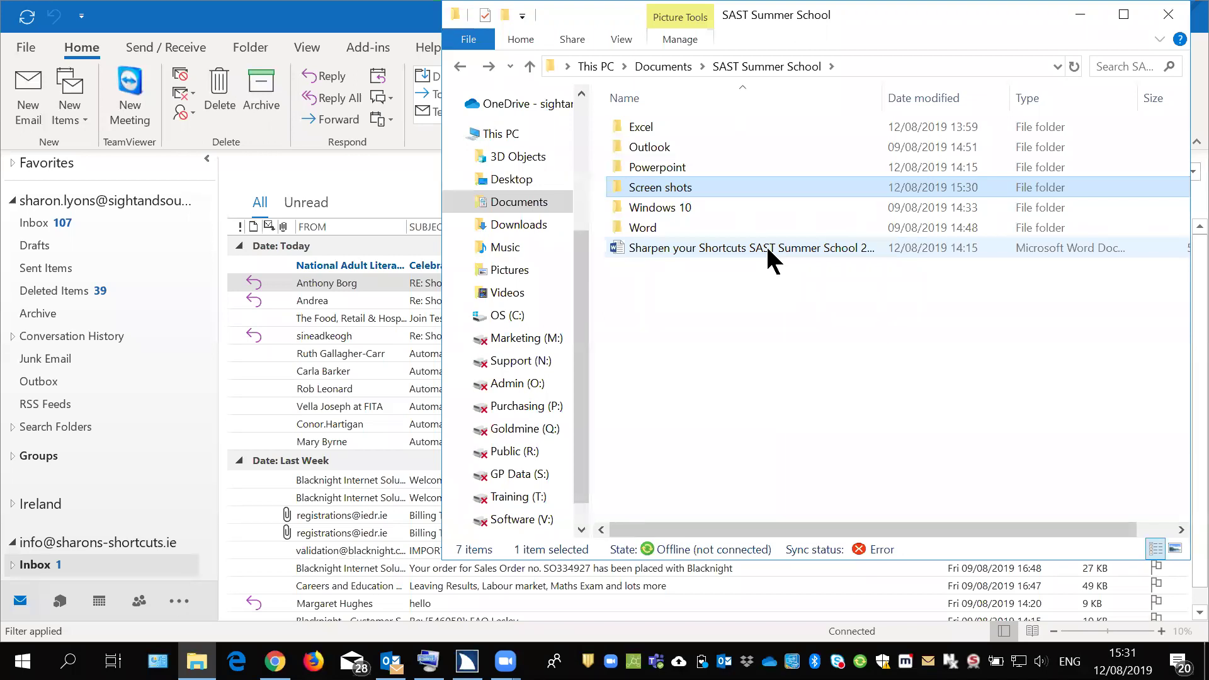
pyautogui.hotkey('alt', 'Left')
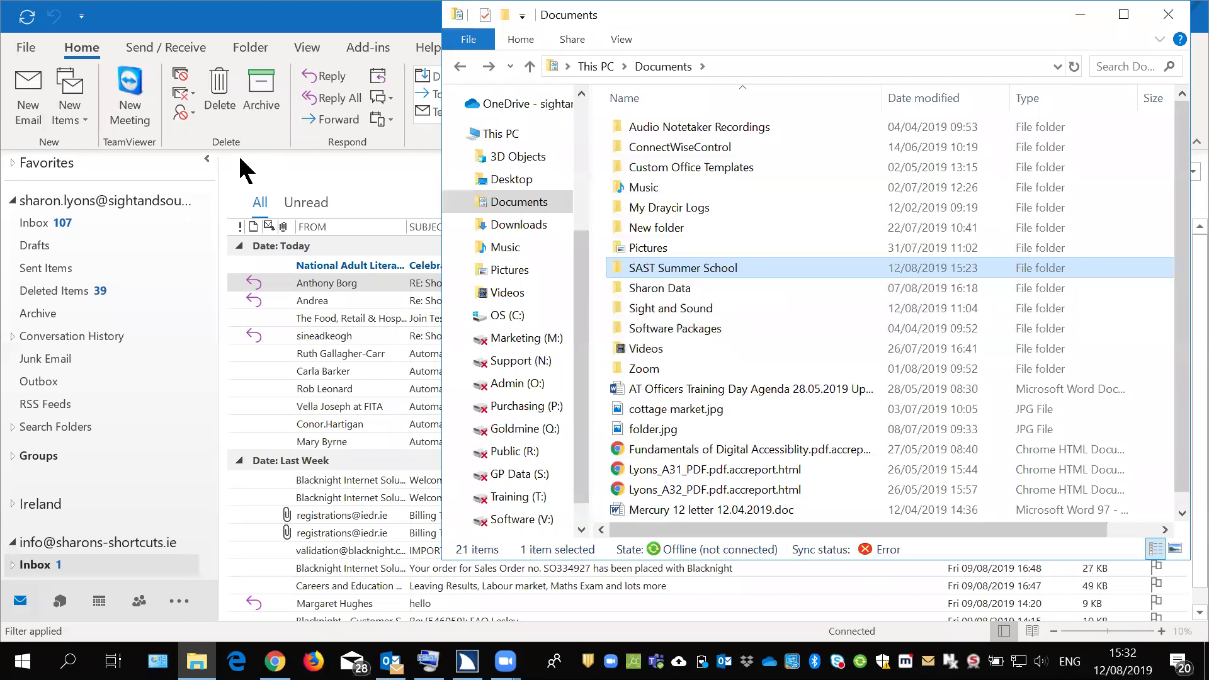
pyautogui.hotkey('shift', 'F10')
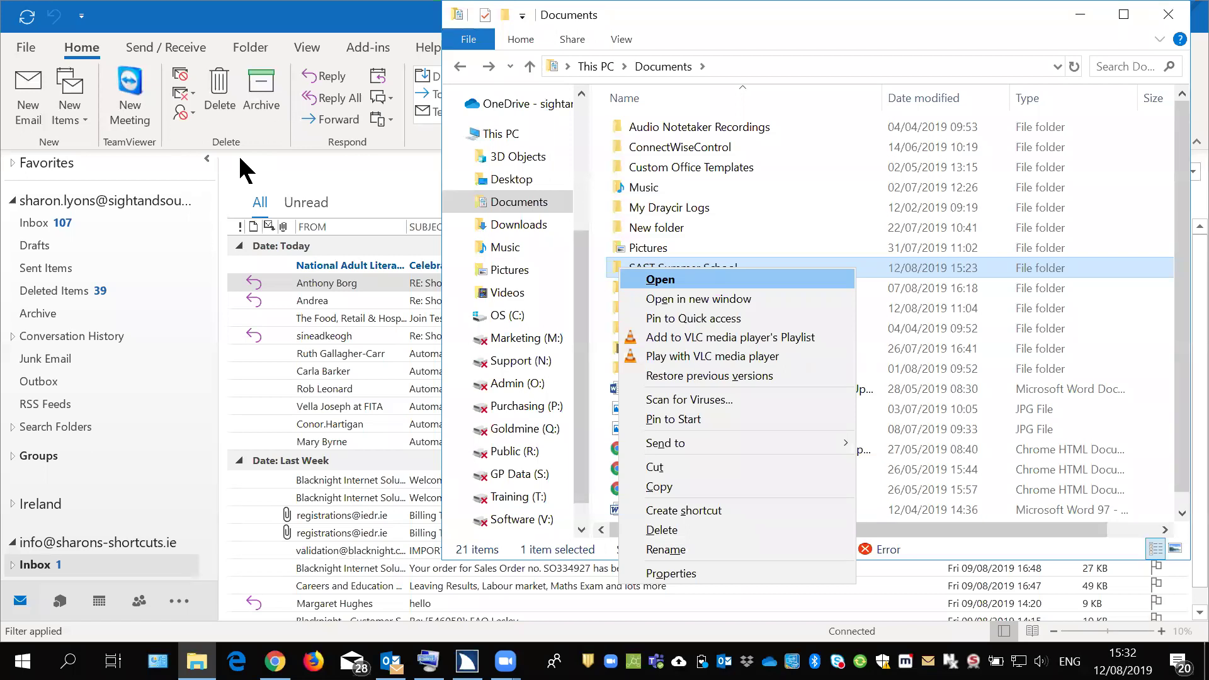
pyautogui.press('Down')
pyautogui.press('Down')
pyautogui.press('Down')
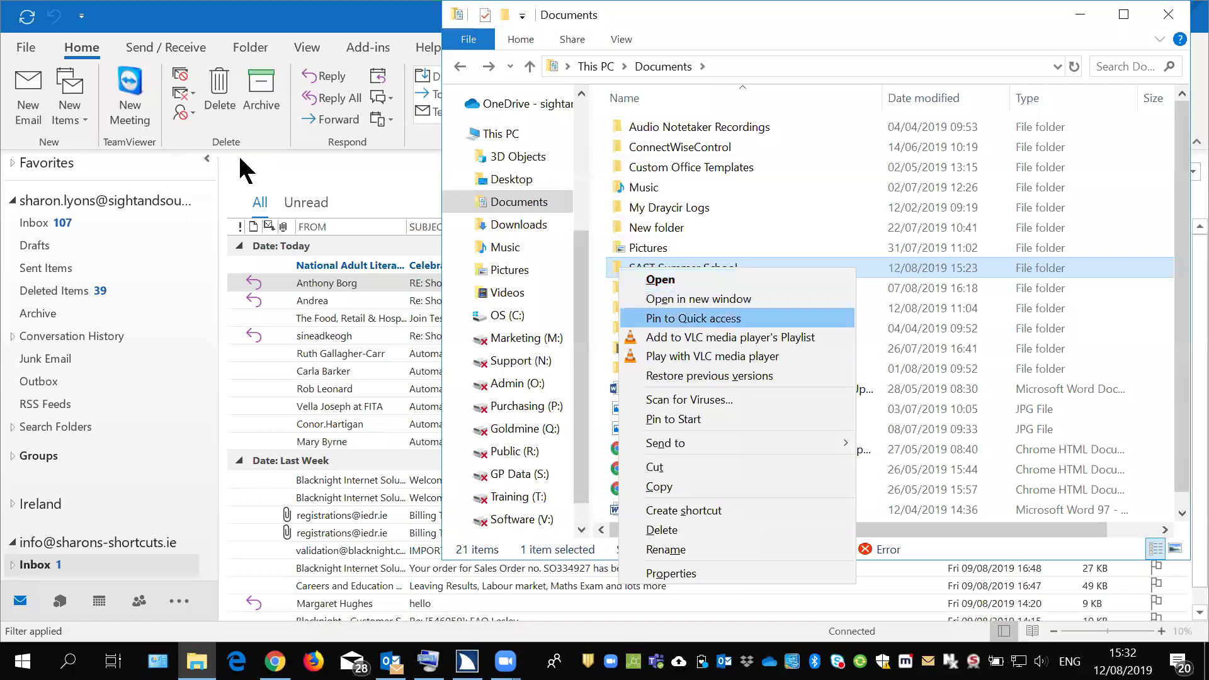
pyautogui.press('Down')
pyautogui.press('Down')
pyautogui.press('Down')
pyautogui.press('Down')
pyautogui.press('Down')
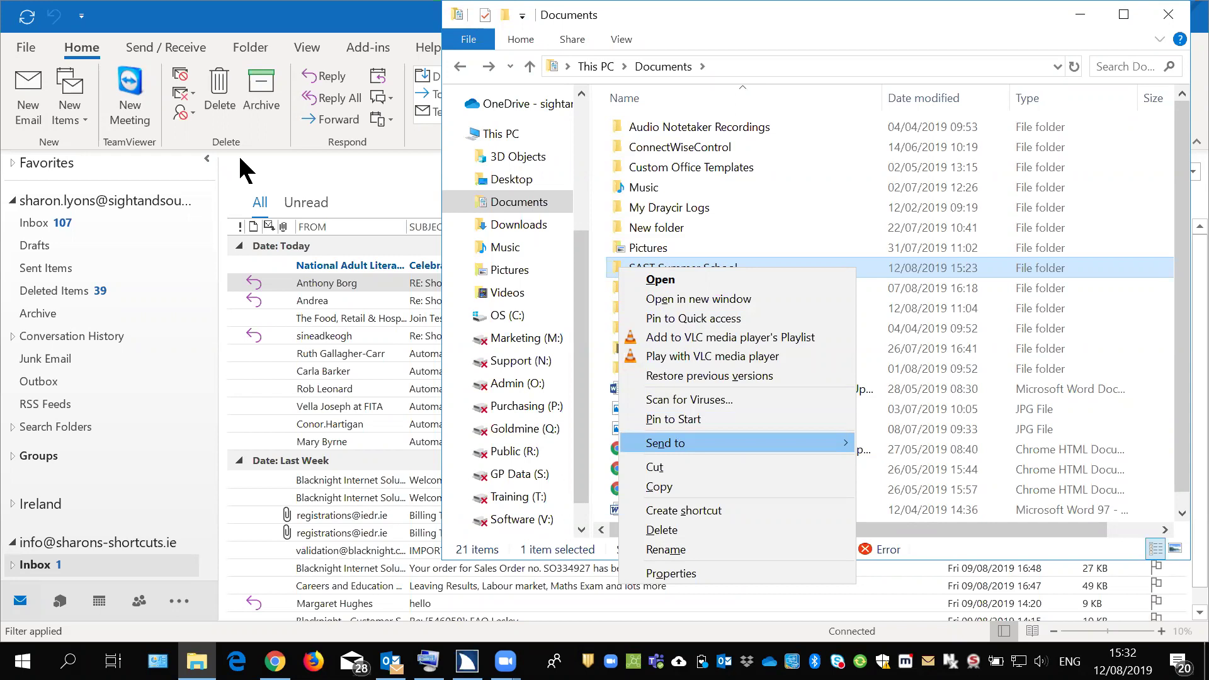
pyautogui.press('Right')
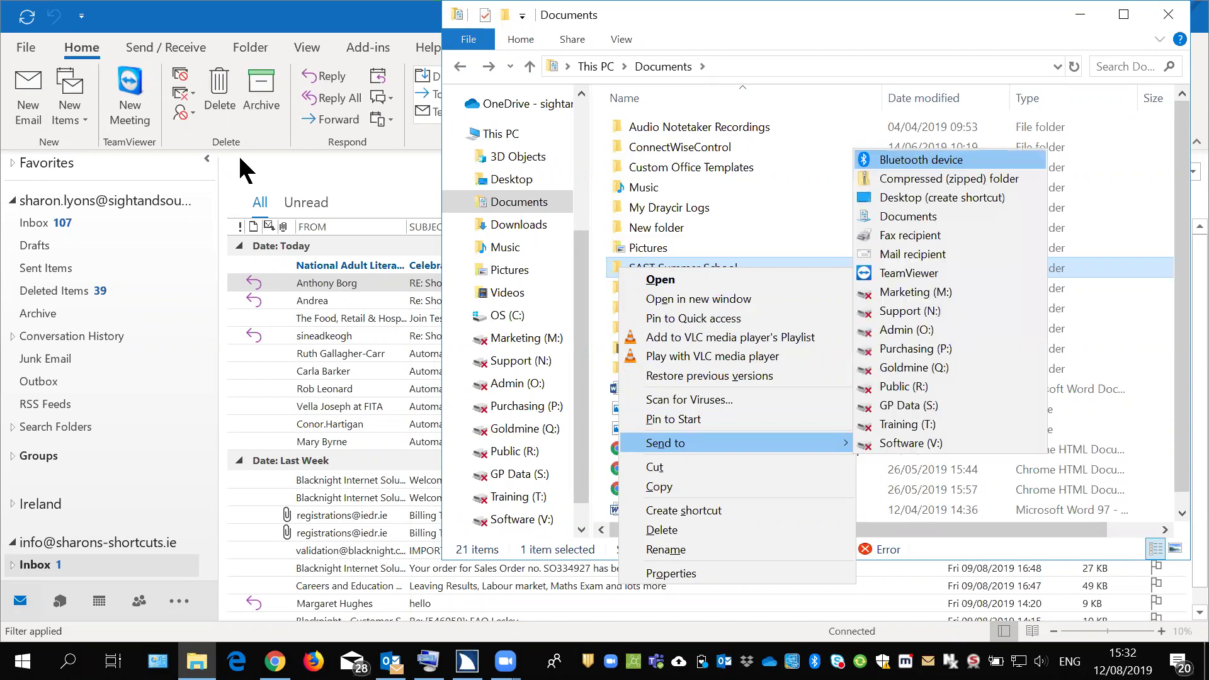
pyautogui.press('Down')
pyautogui.press('Down')
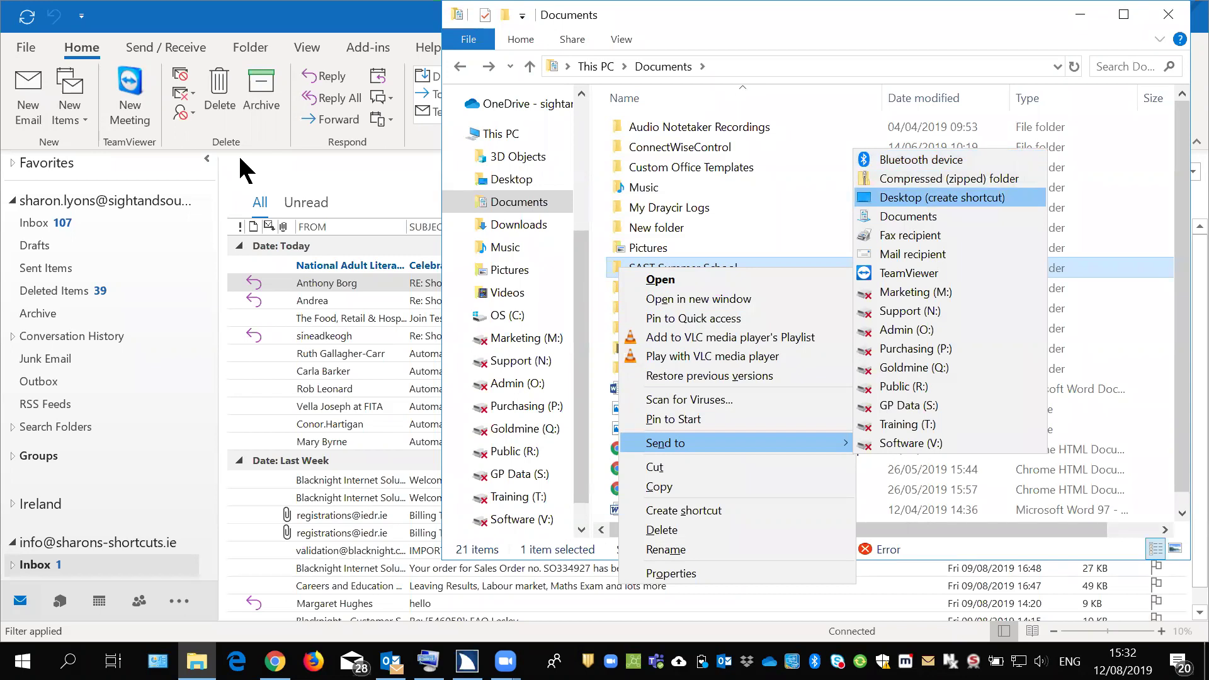
pyautogui.press('Up')
pyautogui.press('Down')
pyautogui.press('Return')
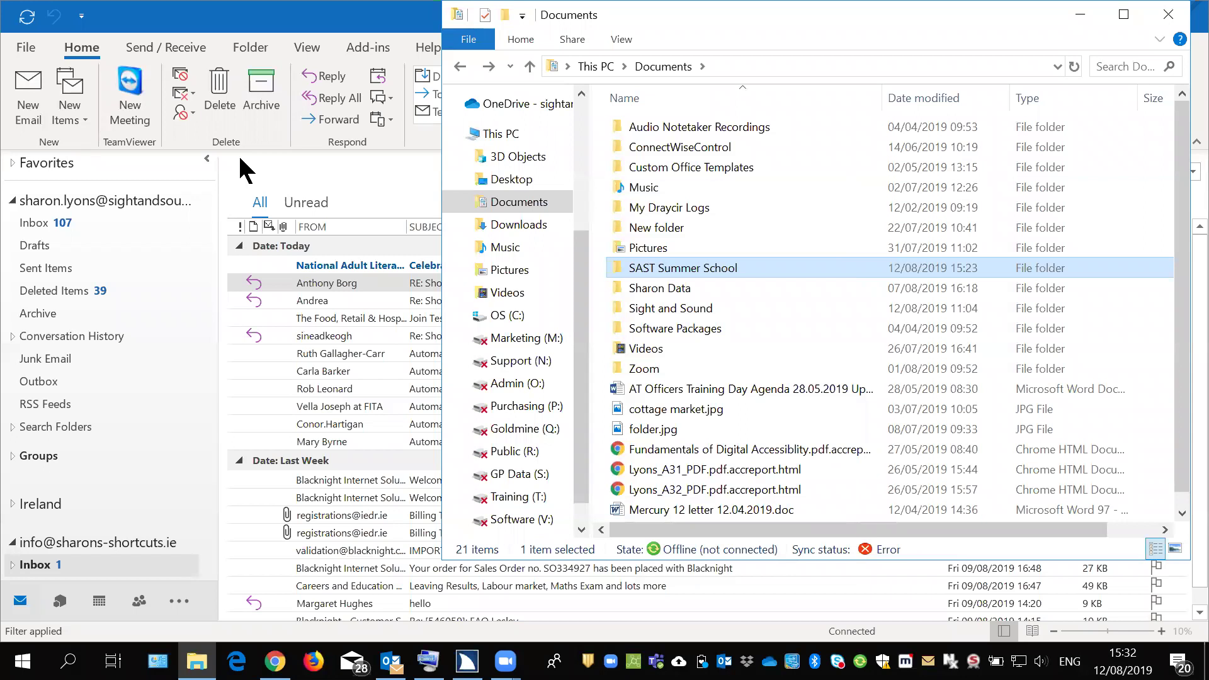
# Show the desktop and select the SAST Summer School shortcut
pyautogui.hotkey('alt', 'Tab')
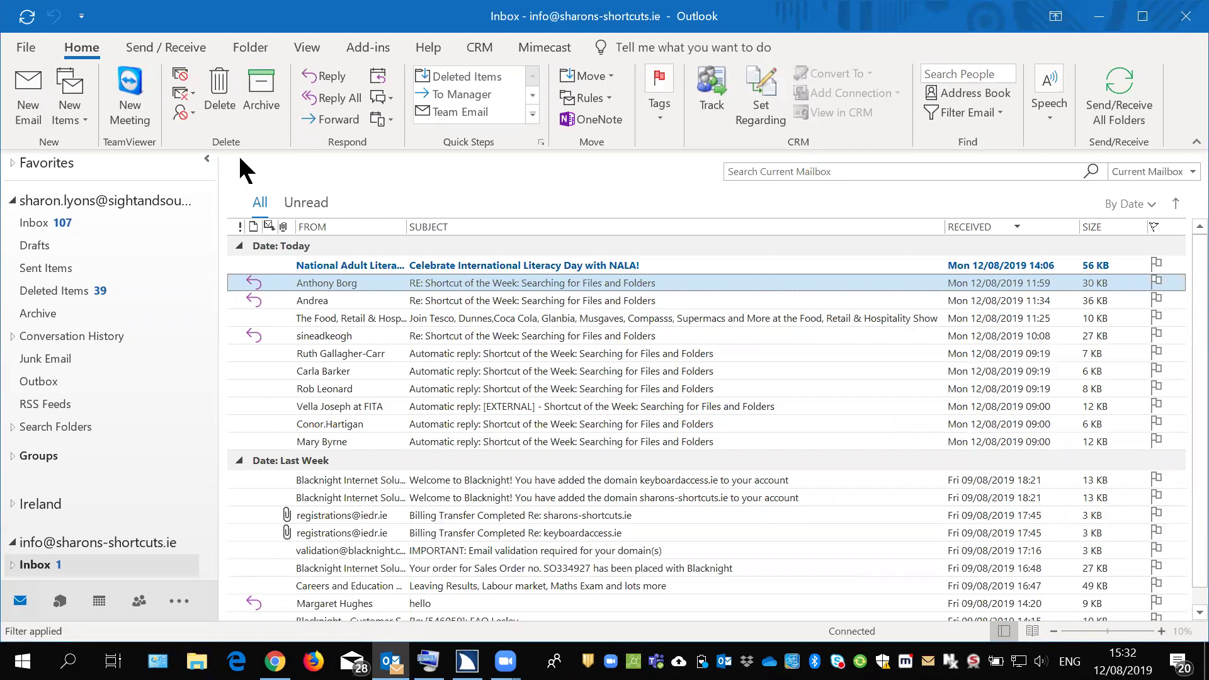
pyautogui.press('super+d')
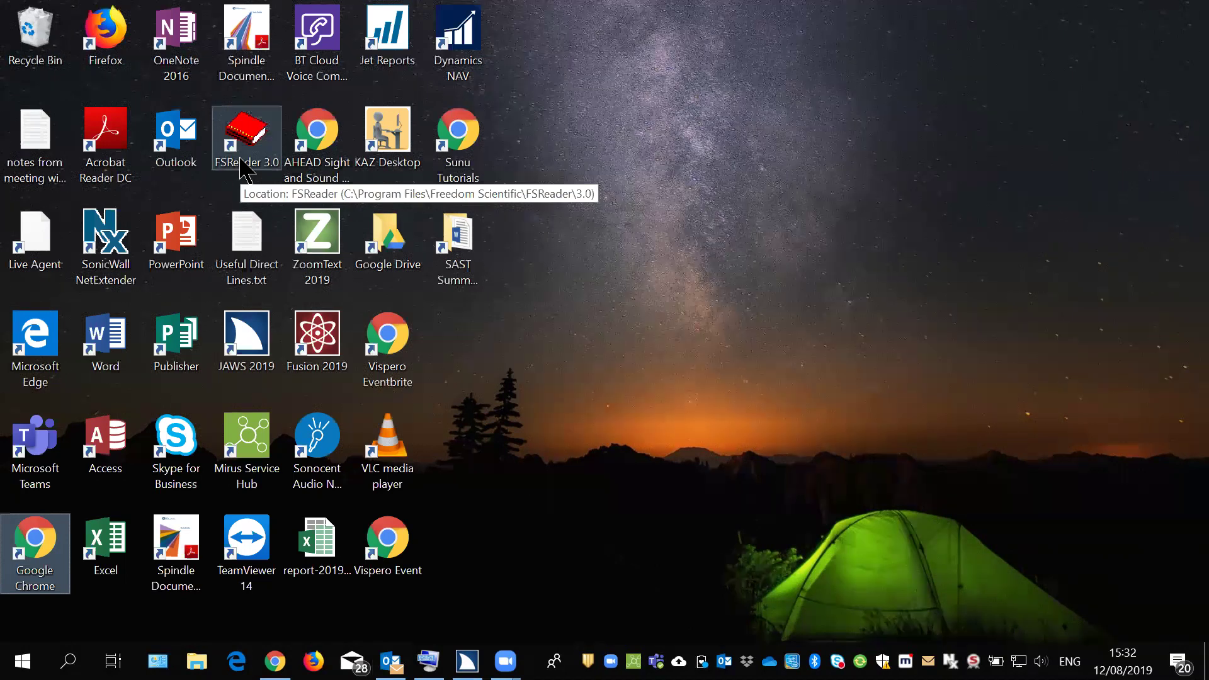
pyautogui.press('s')
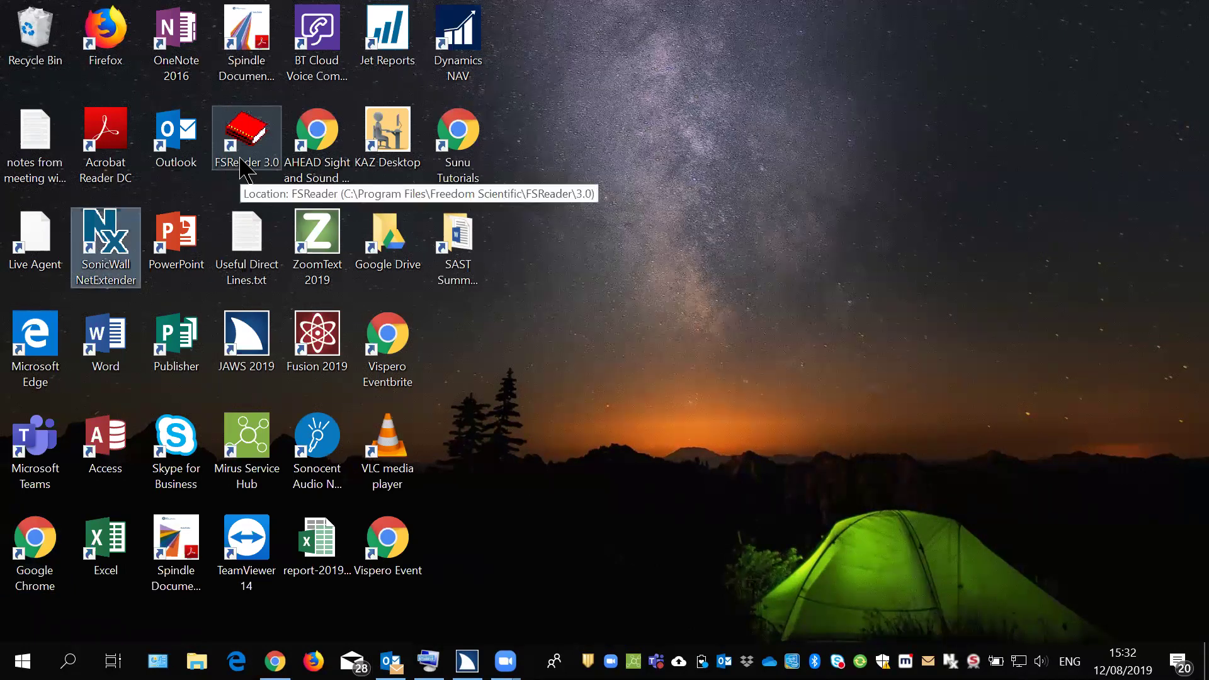
pyautogui.press('s')
pyautogui.press('s')
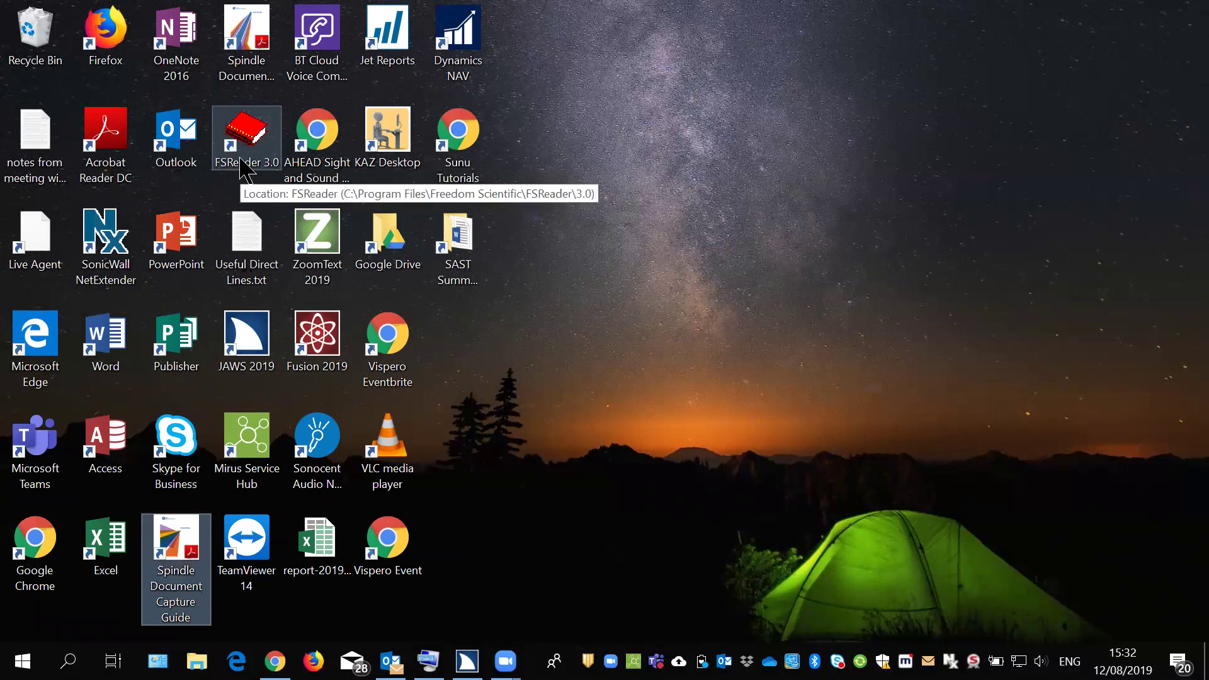
pyautogui.press('s')
pyautogui.press('s')
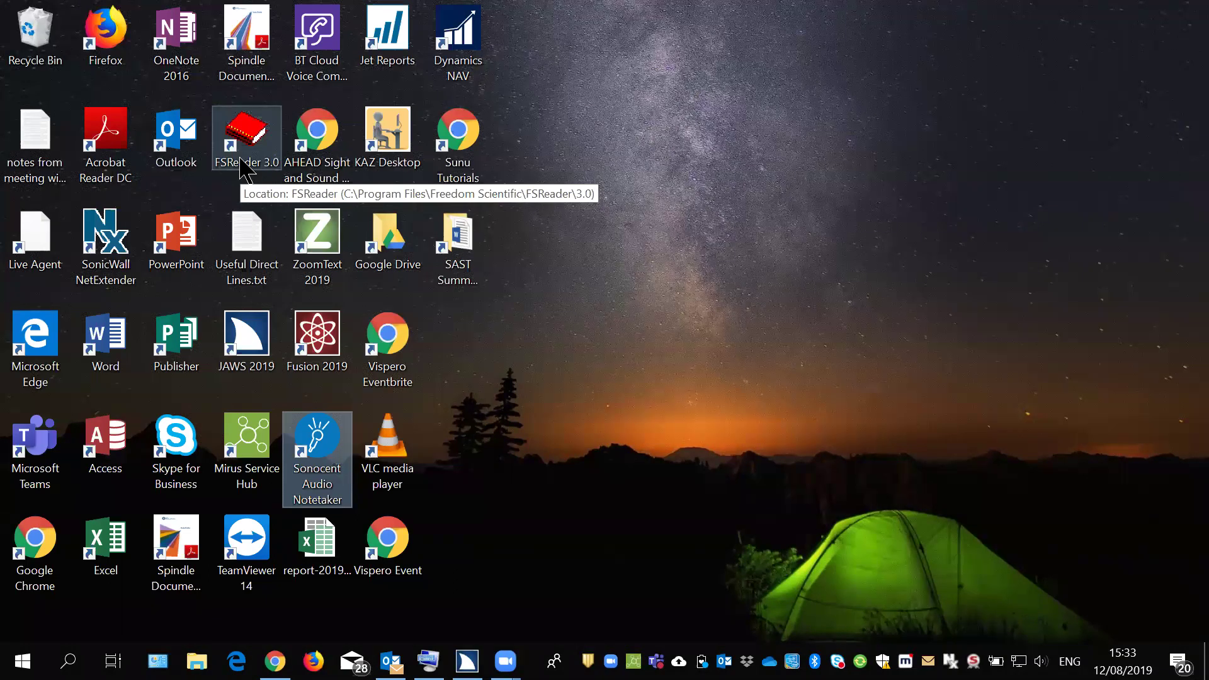
pyautogui.press('s')
pyautogui.press('s')
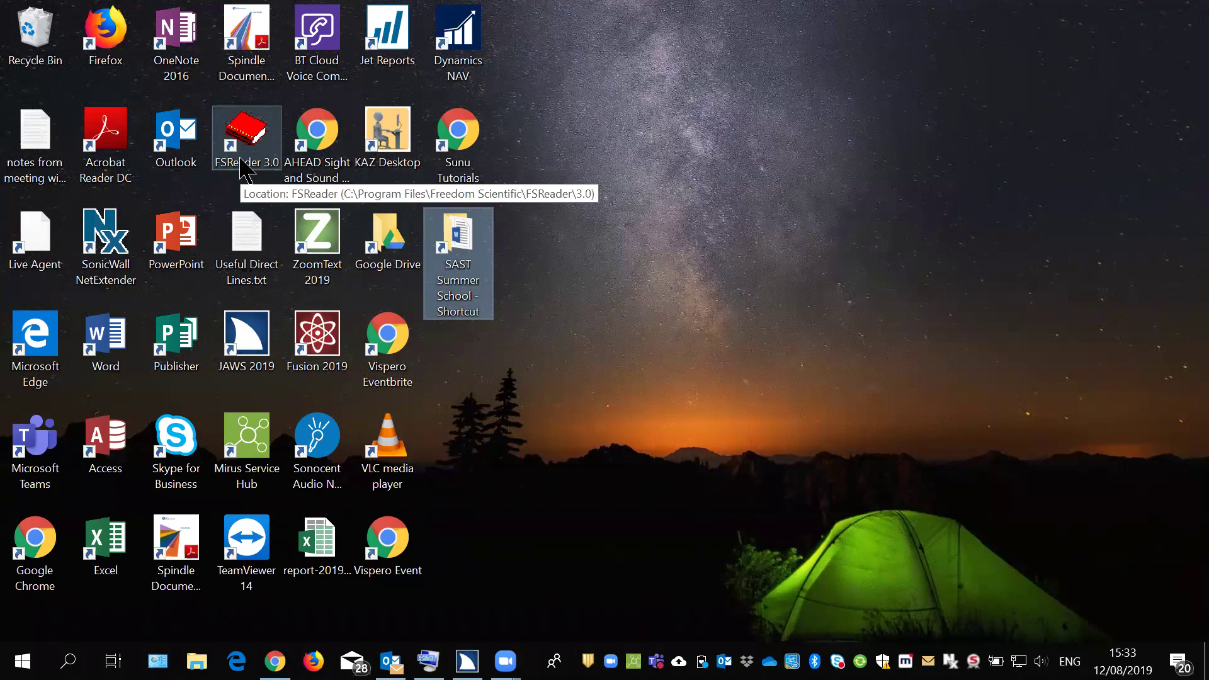
# Open the SAST Summer School folder from its desktop shortcut, leaving the shortcut's name as it is
pyautogui.press('F2')
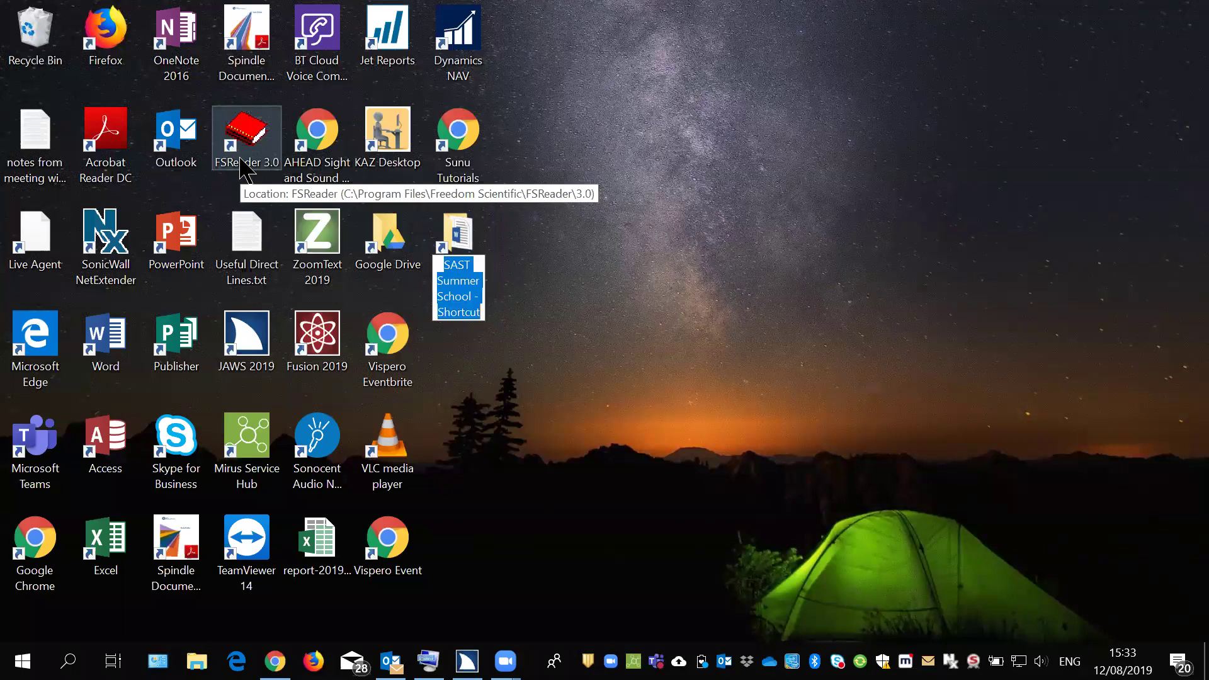
pyautogui.press('Escape')
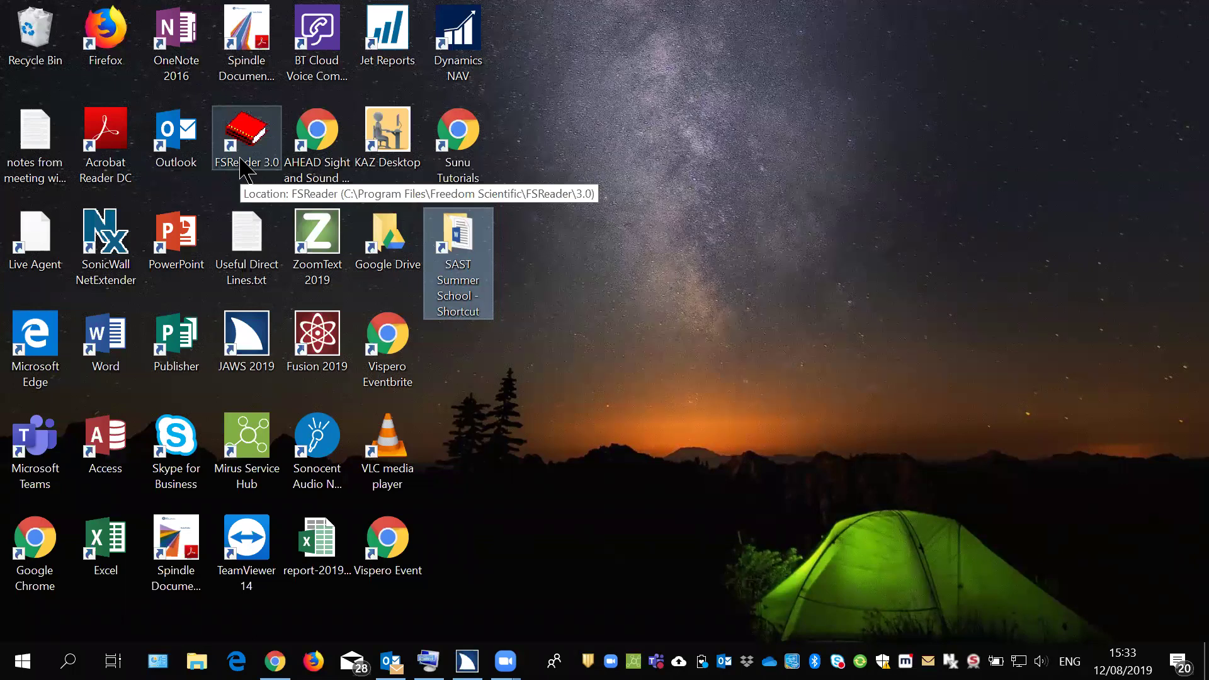
pyautogui.hotkey('ctrl', 'space')
pyautogui.press('Return')
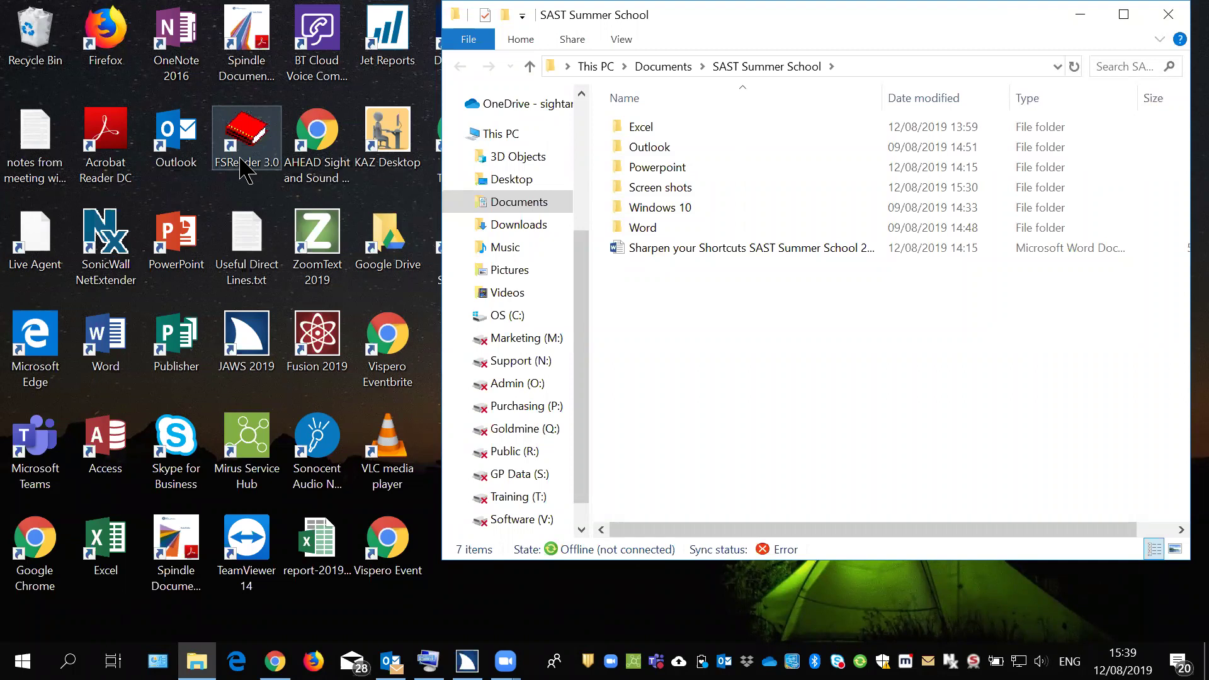
# Move focus to the notification area and go through its icons as far as the Speakers icon
pyautogui.press('super+b')
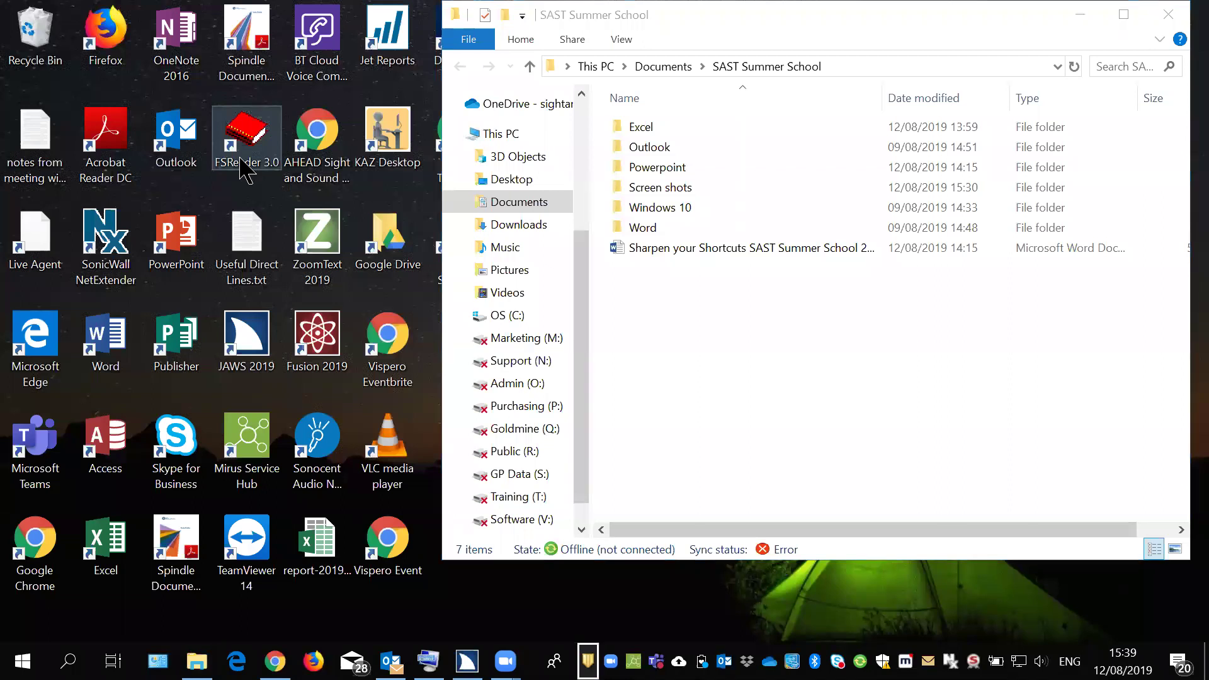
pyautogui.press('Right')
pyautogui.press('Right')
pyautogui.press('Right')
pyautogui.press('Right')
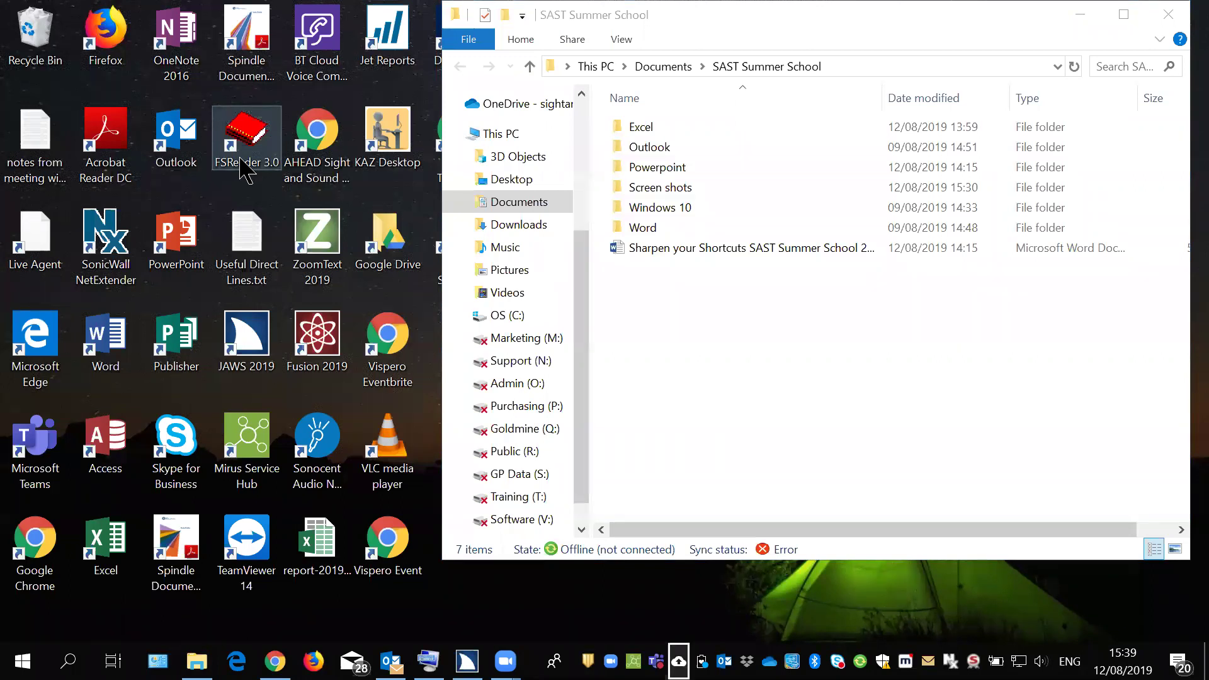
pyautogui.press('Right')
pyautogui.press('Right')
pyautogui.press('Right')
pyautogui.press('Right')
pyautogui.press('Right')
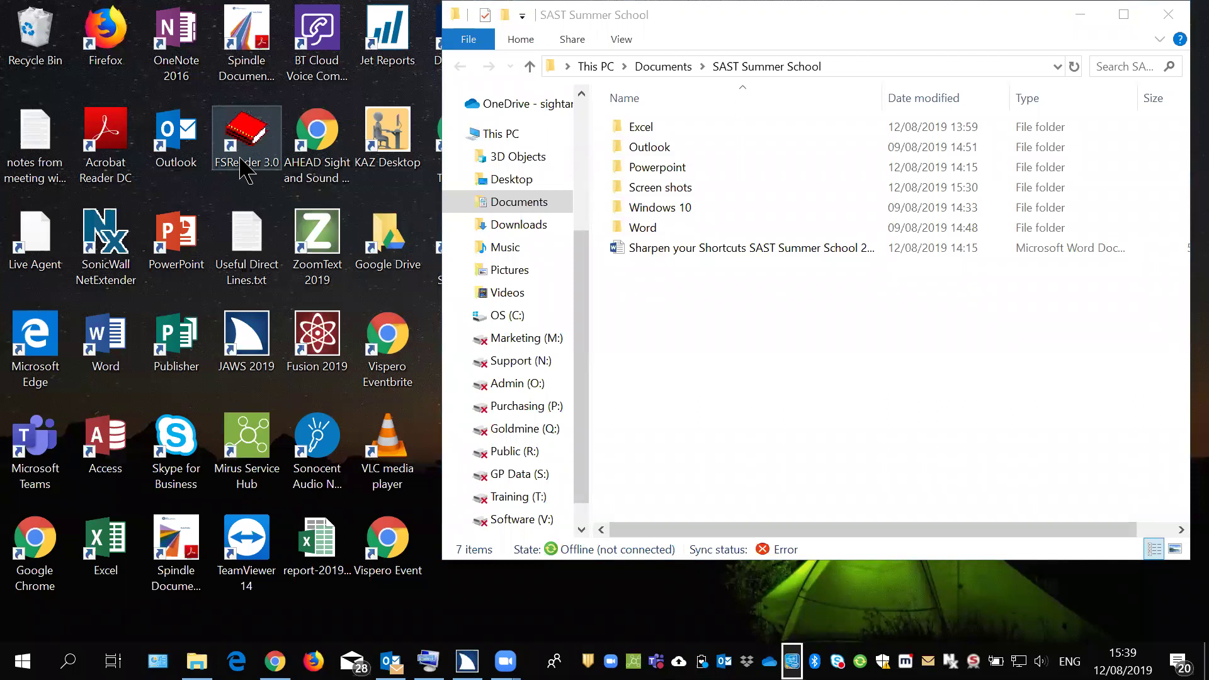
pyautogui.press('Right')
pyautogui.press('Right')
pyautogui.press('Right')
pyautogui.press('Right')
pyautogui.press('Right')
pyautogui.press('Right')
pyautogui.press('Right')
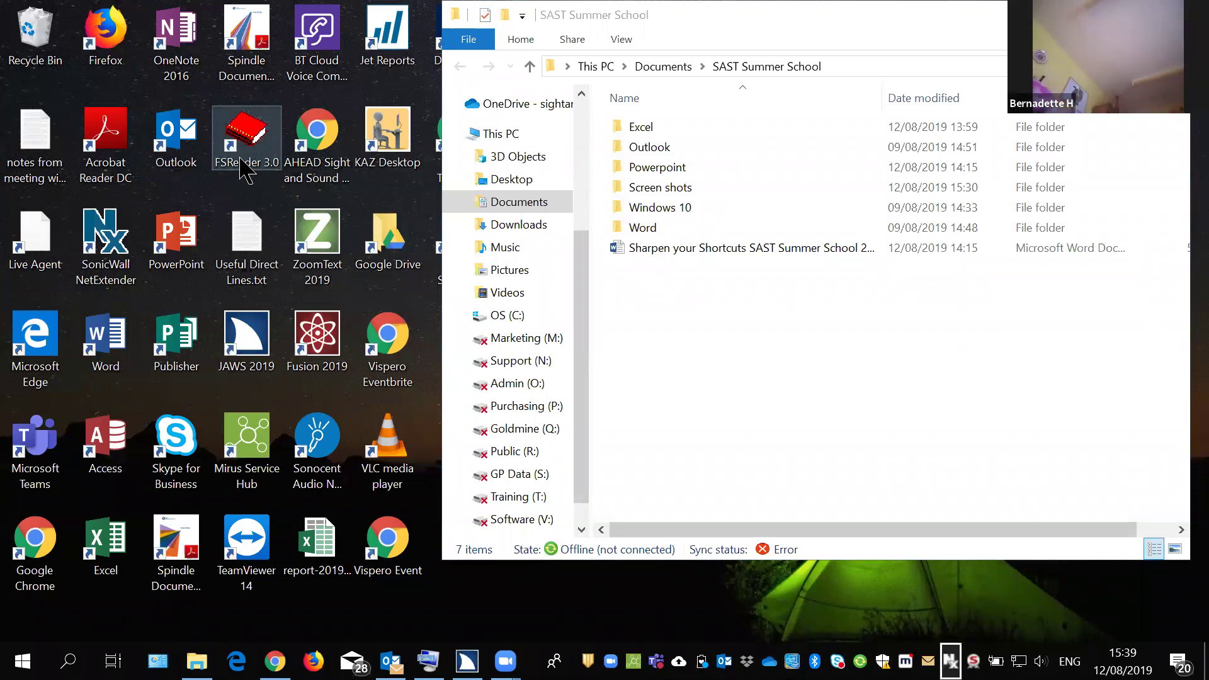
pyautogui.press('Right')
pyautogui.press('Right')
pyautogui.press('Right')
pyautogui.press('Right')
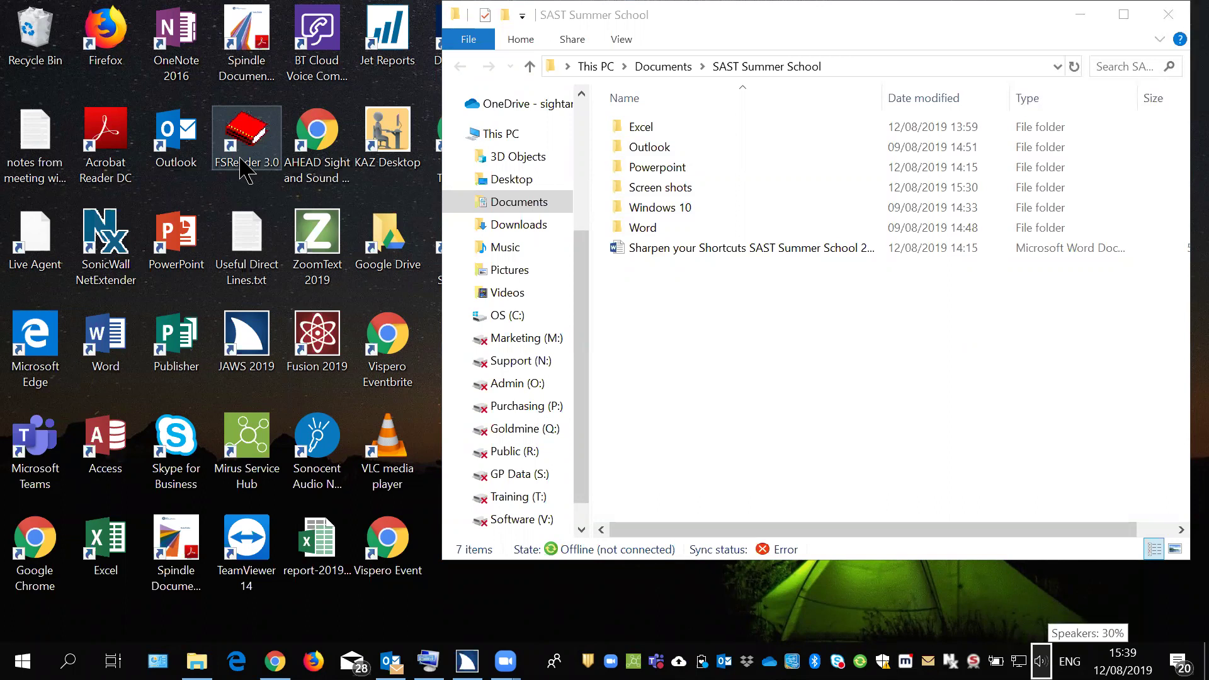
pyautogui.press('Escape')
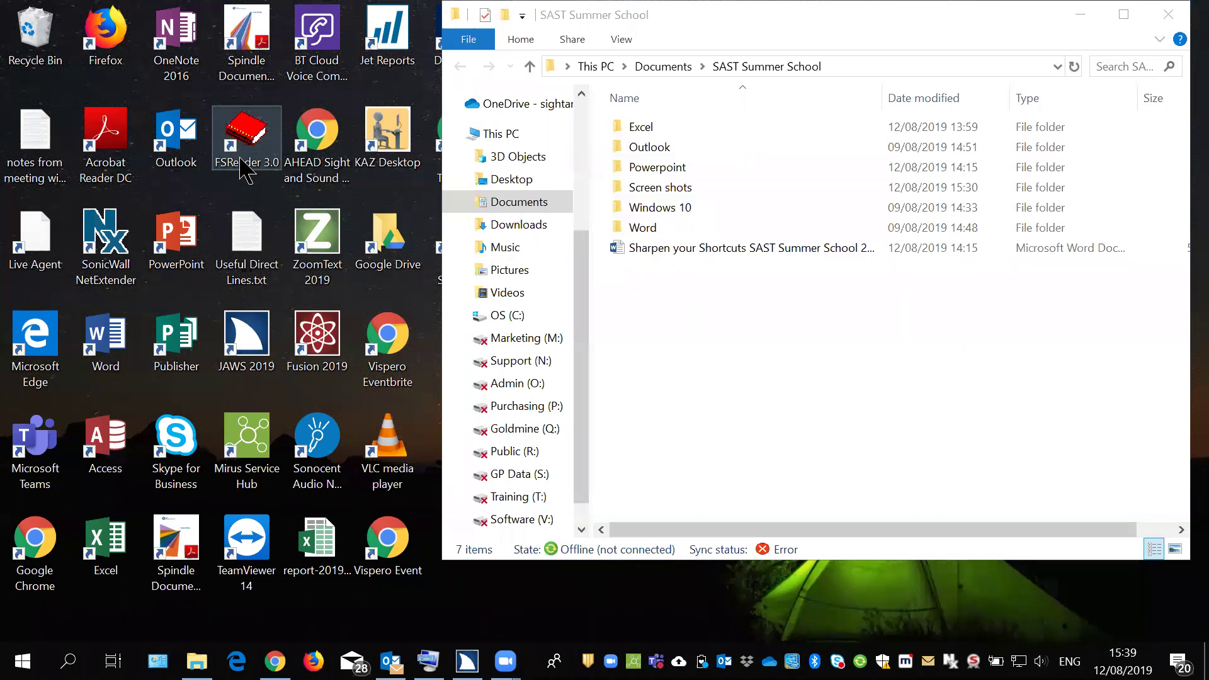
# Open the speaker volume control, raise the volume a few steps and lower it again, closing the control when done
pyautogui.press('Return')
pyautogui.press('Up')
pyautogui.press('Up')
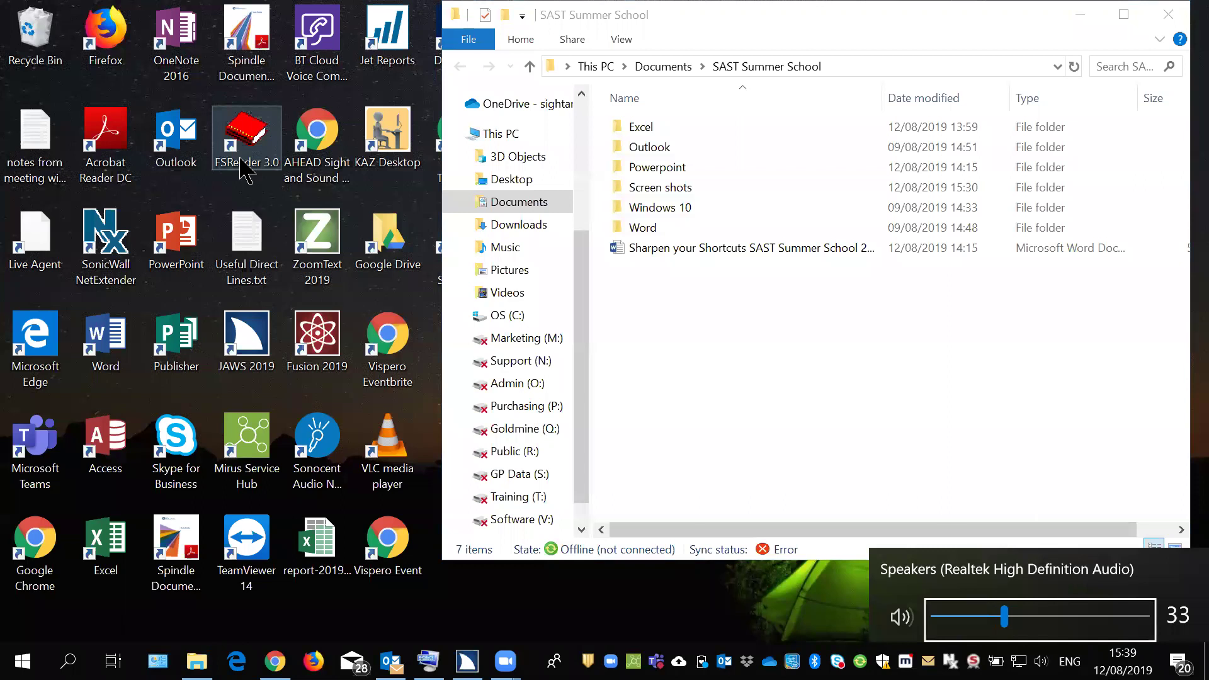
pyautogui.press('Up')
pyautogui.press('Down')
pyautogui.press('Down')
pyautogui.press('Down')
pyautogui.press('Down')
pyautogui.press('Down')
pyautogui.press('Escape')
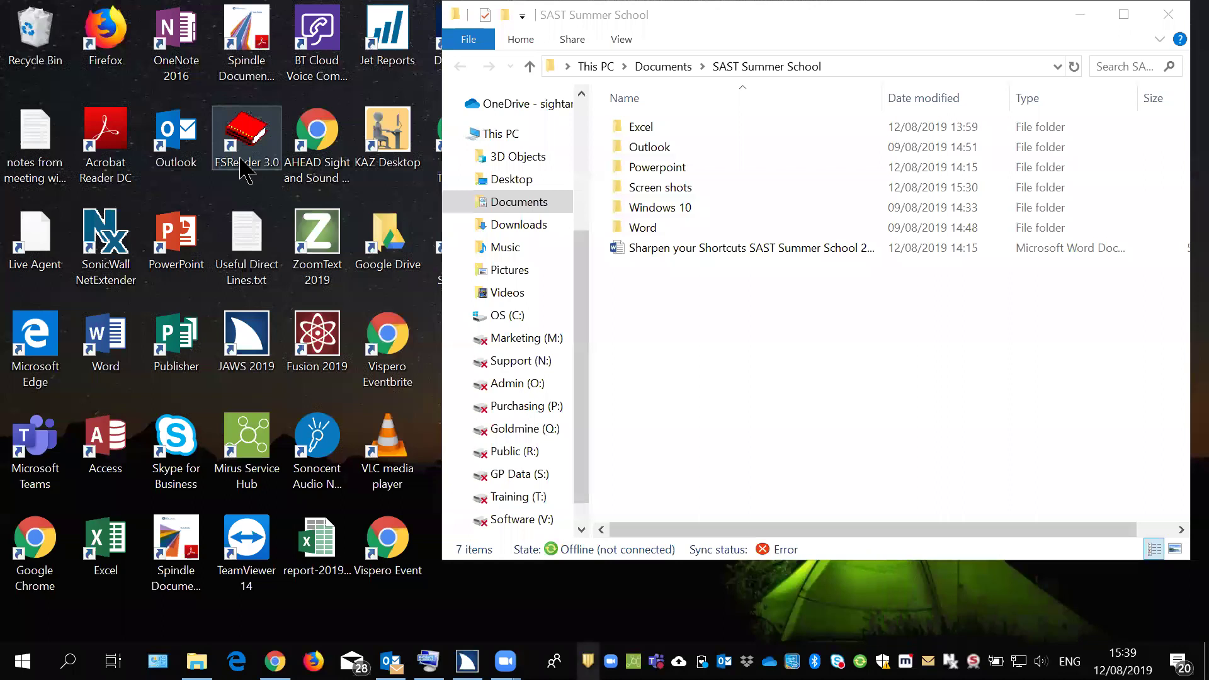
# Return focus to the notification area and go backwards from the notification centre icon to the Speakers icon
pyautogui.press('super+b')
pyautogui.press('Tab')
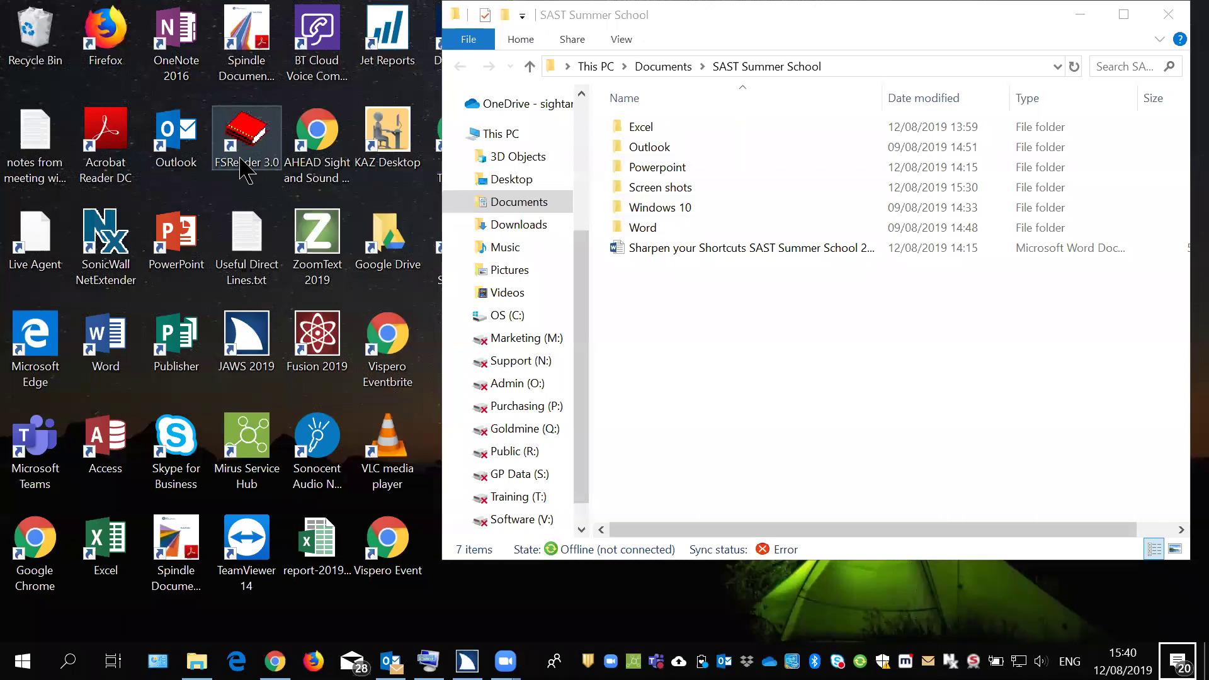
pyautogui.press('Left')
pyautogui.press('Left')
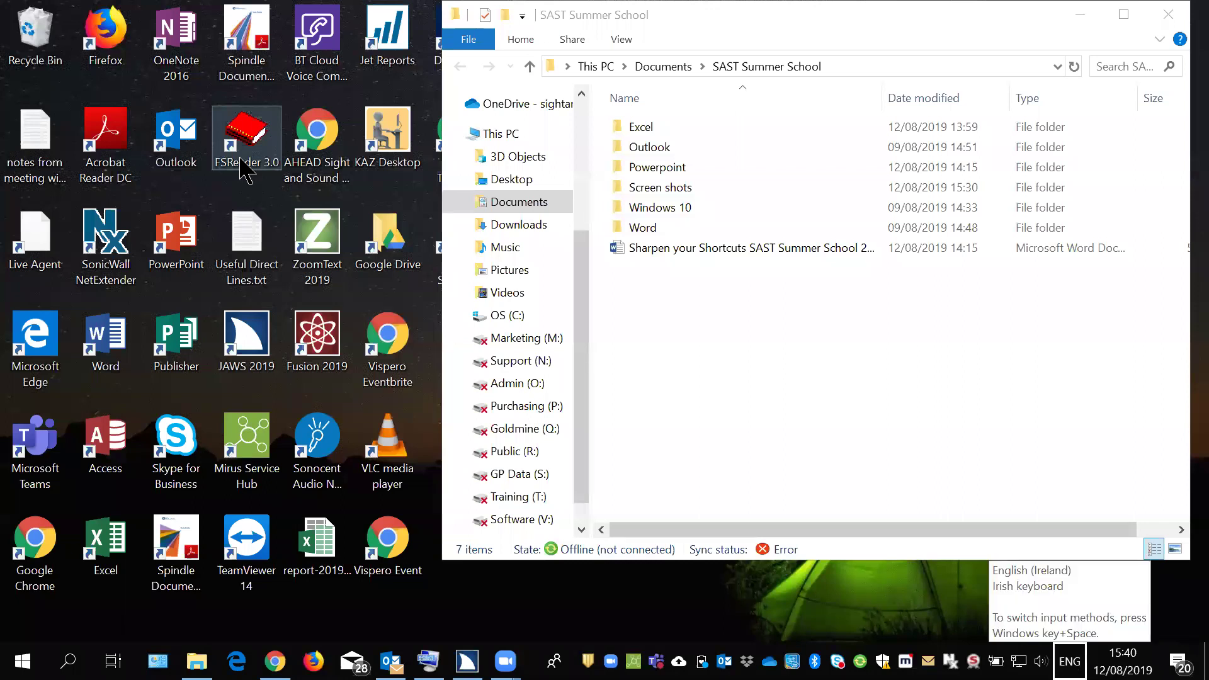
pyautogui.press('Left')
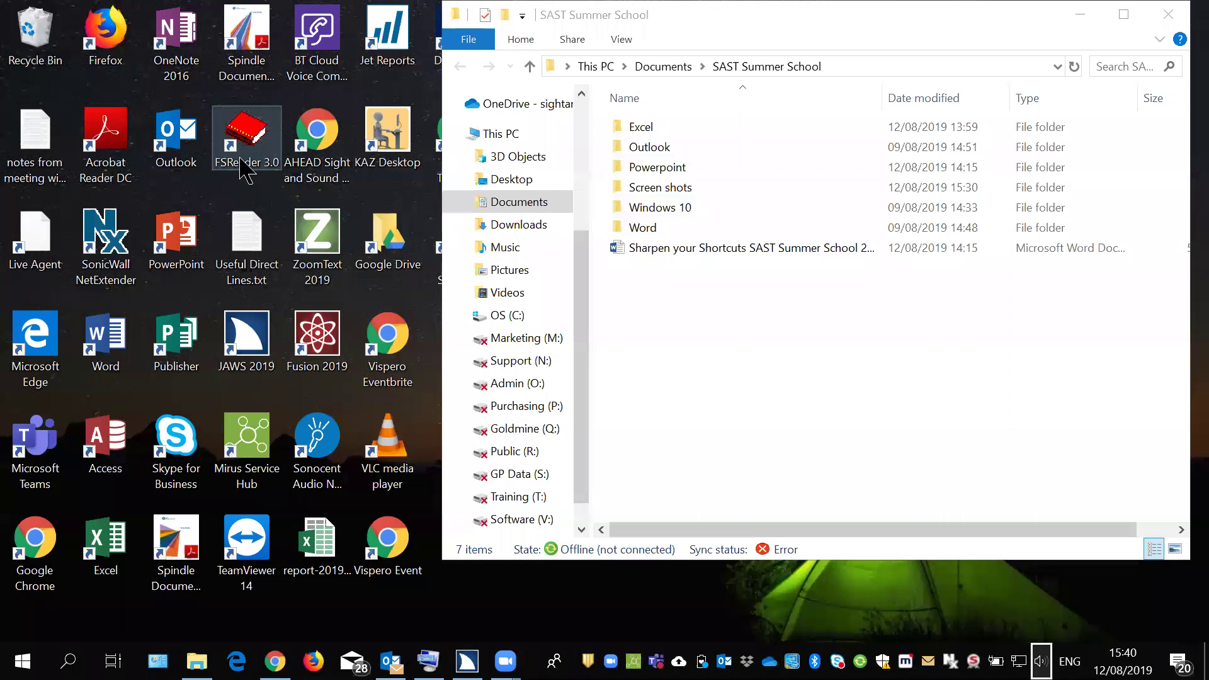
pyautogui.press('Escape')
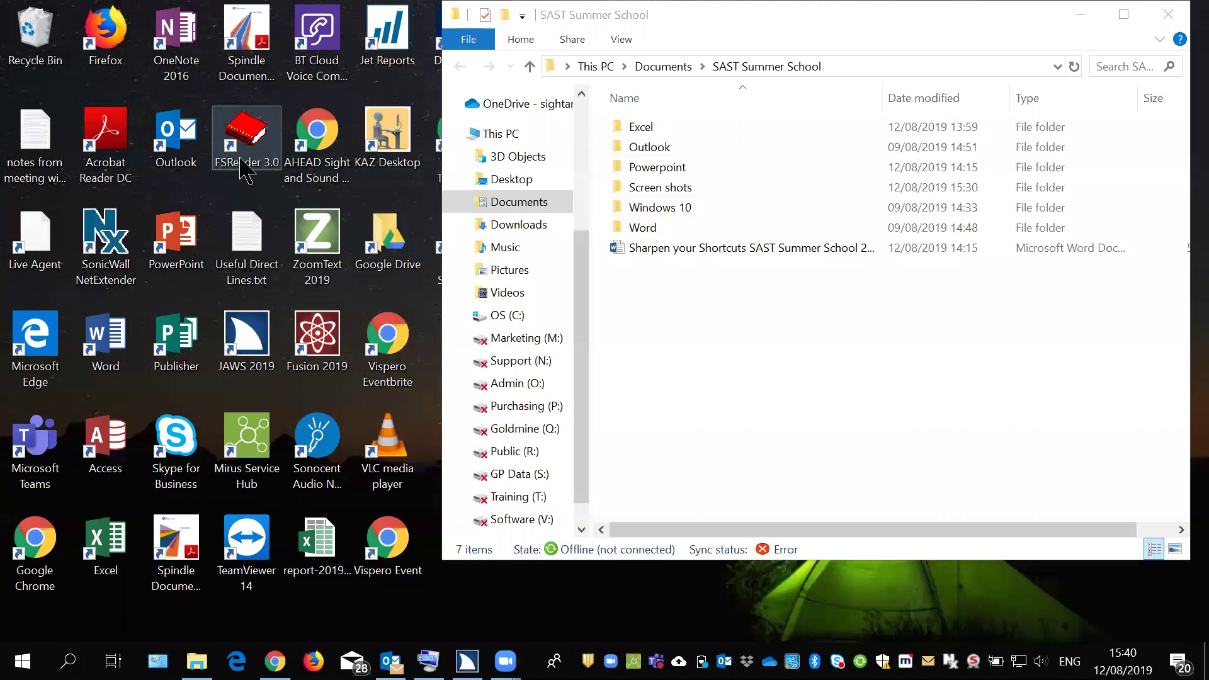
# Raise the speaker volume to 32, lower it again by three steps, and close the volume control
pyautogui.press('Return')
pyautogui.press('Right')
pyautogui.press('Right')
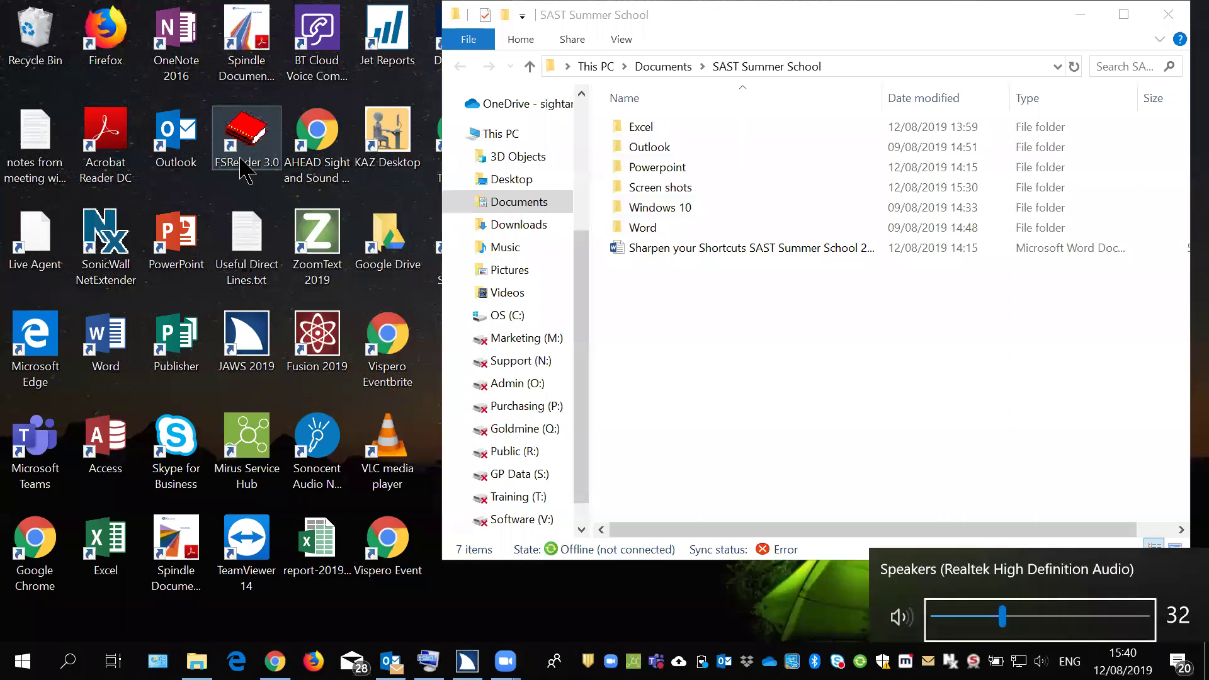
pyautogui.press('Left')
pyautogui.press('Left')
pyautogui.press('Left')
pyautogui.press('Escape')
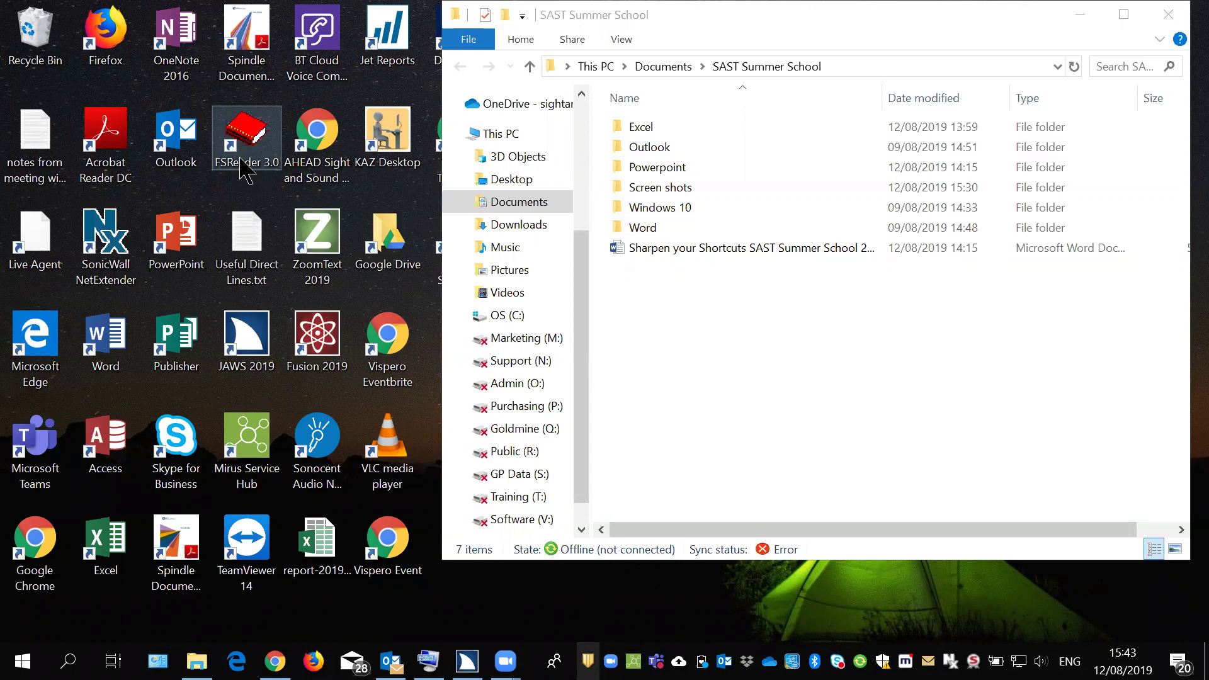
# Switch to the SAST Summer School window, jump through the Outlook and Word folders, and open Sharpen your Shortcuts SAST Summer School 2019.docx
pyautogui.hotkey('alt', 'Tab')
pyautogui.hotkey('alt', 'Tab')
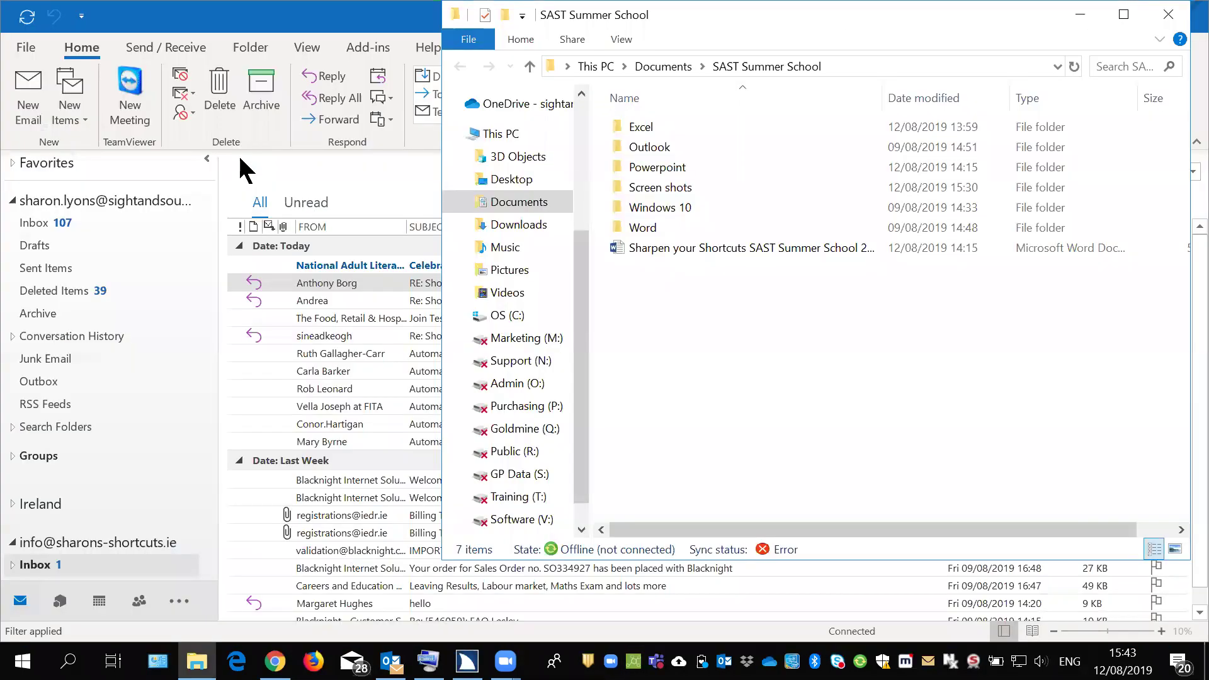
pyautogui.press('o')
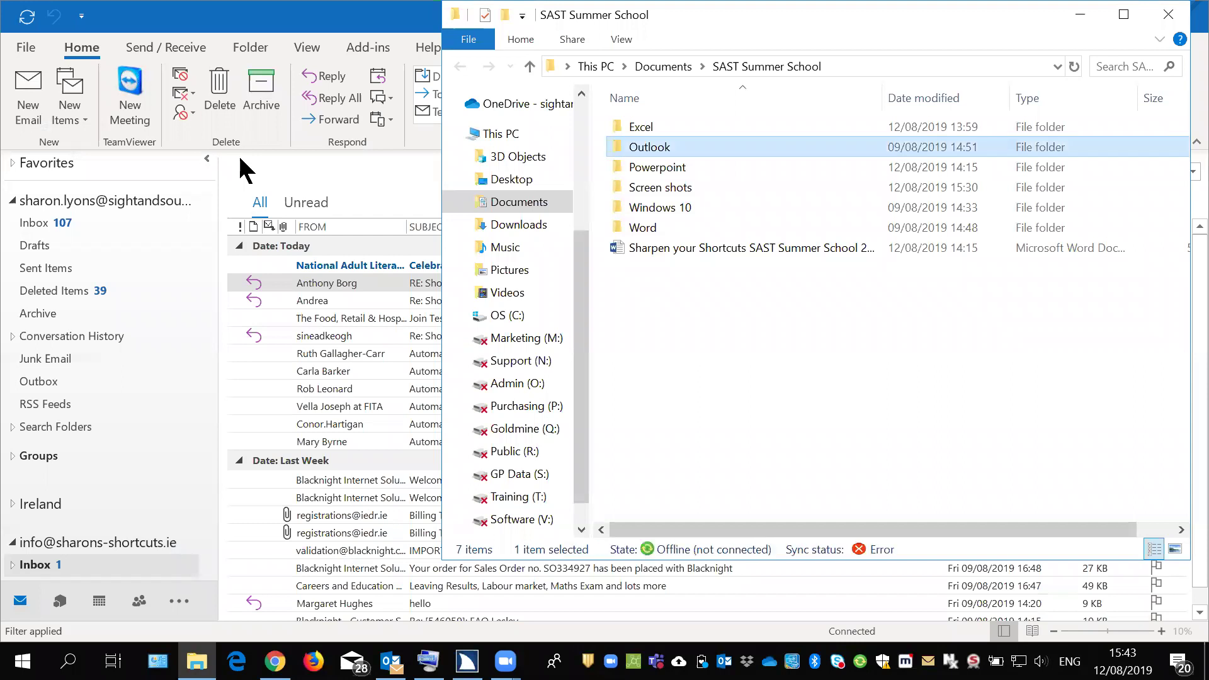
pyautogui.press('w')
pyautogui.press('w')
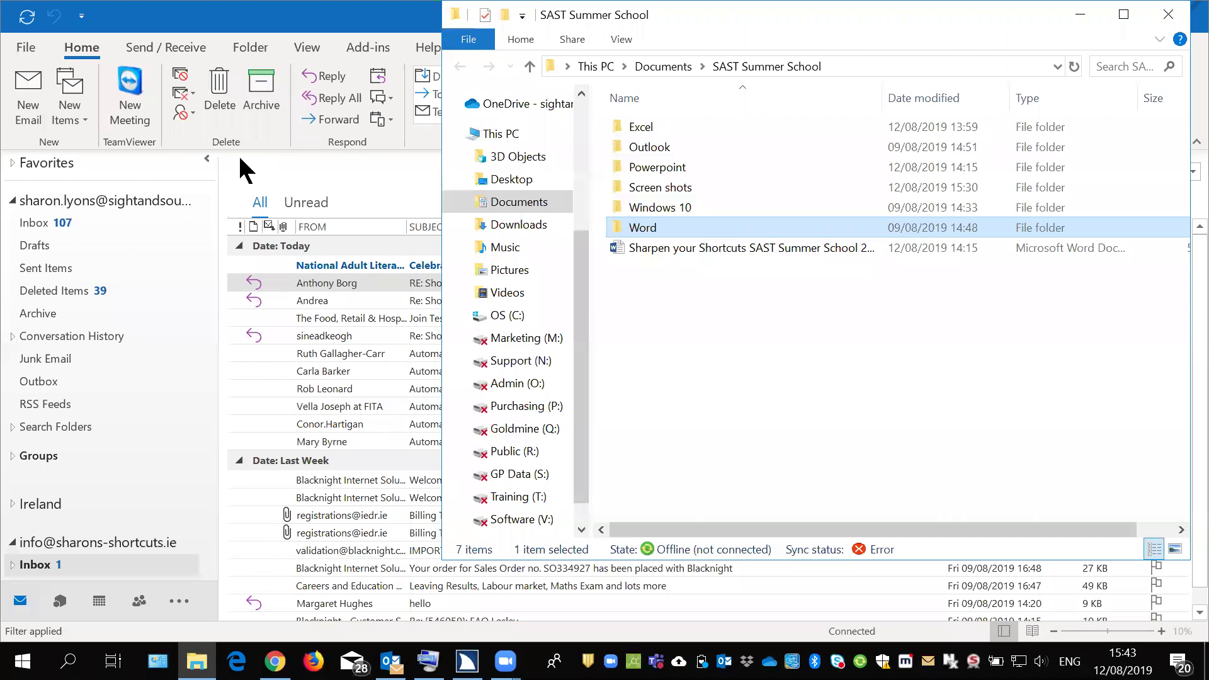
pyautogui.press('s')
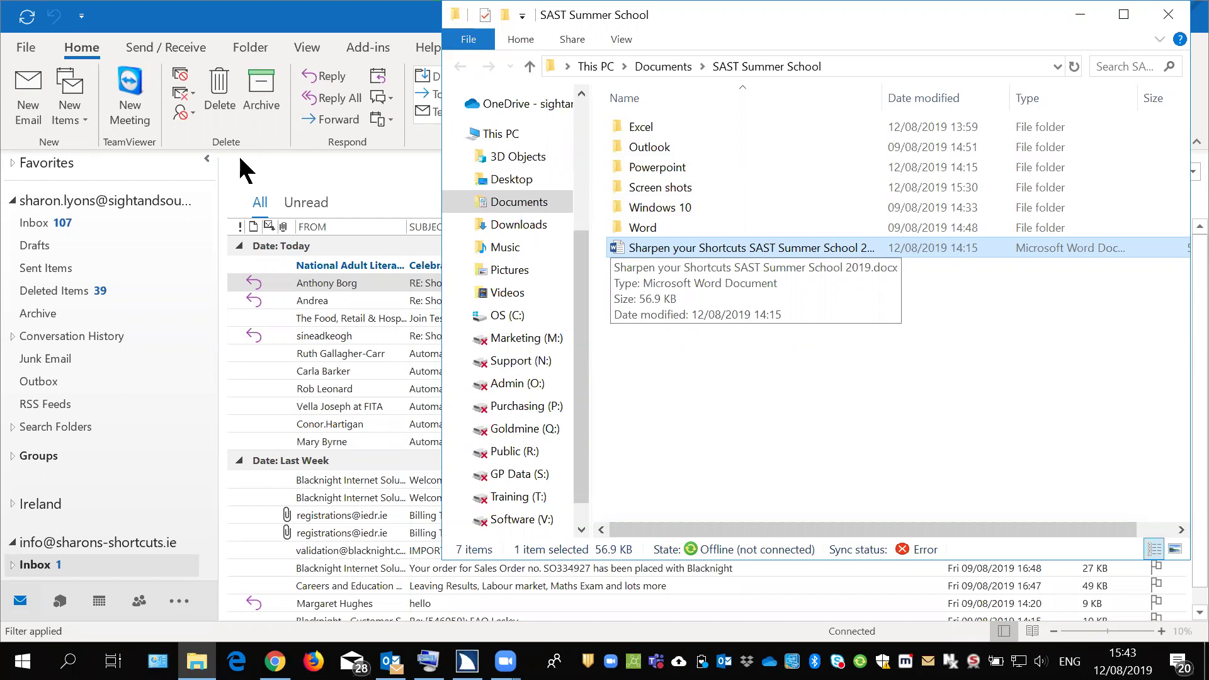
pyautogui.press('Return')
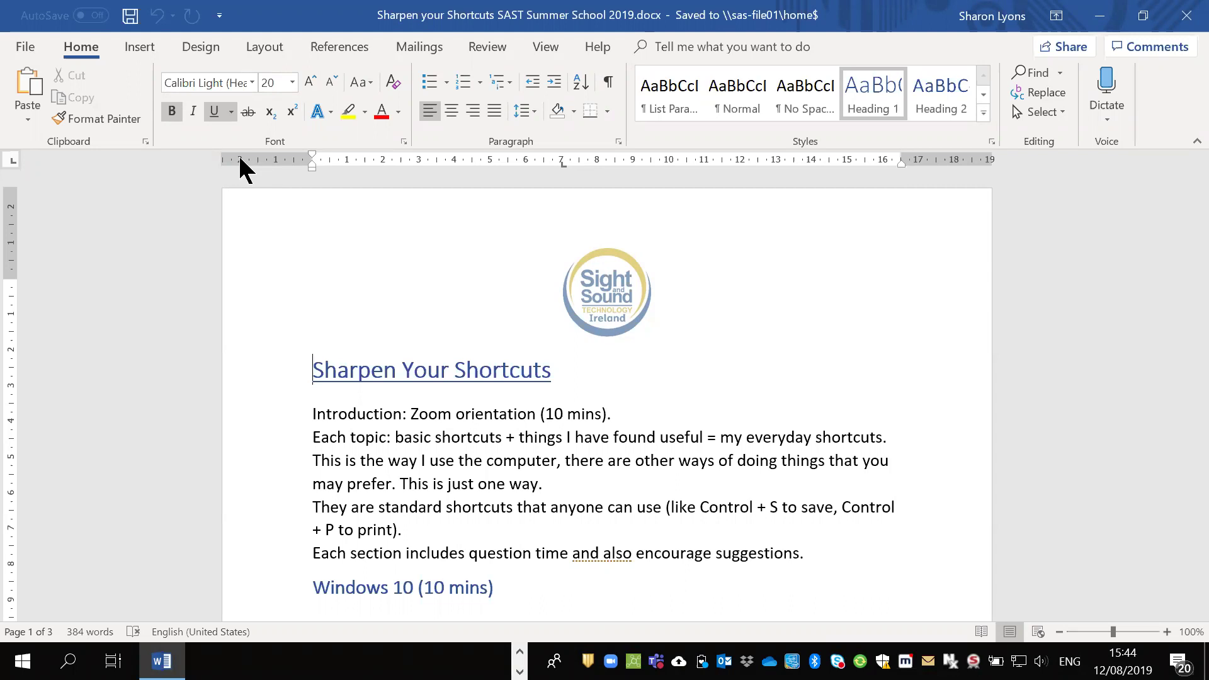
# Jump to the end of the document and back to its start, and move down to the "Word (10 mins)" heading
pyautogui.hotkey('ctrl', 'End')
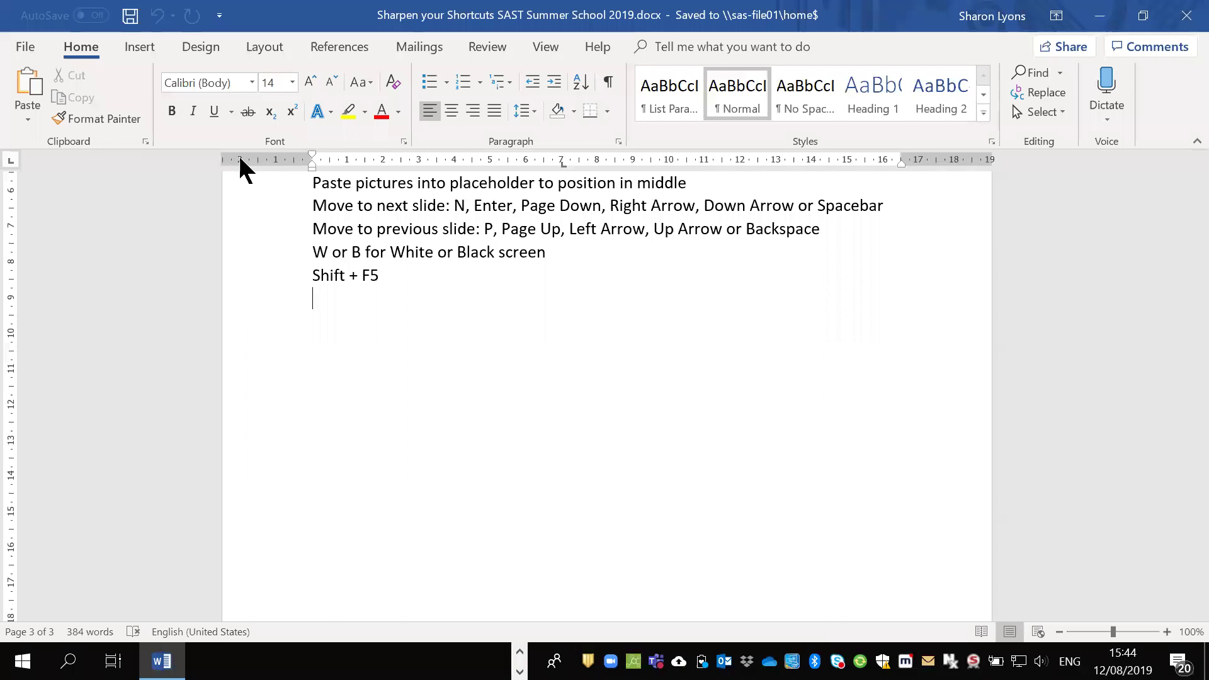
pyautogui.hotkey('ctrl', 'Home')
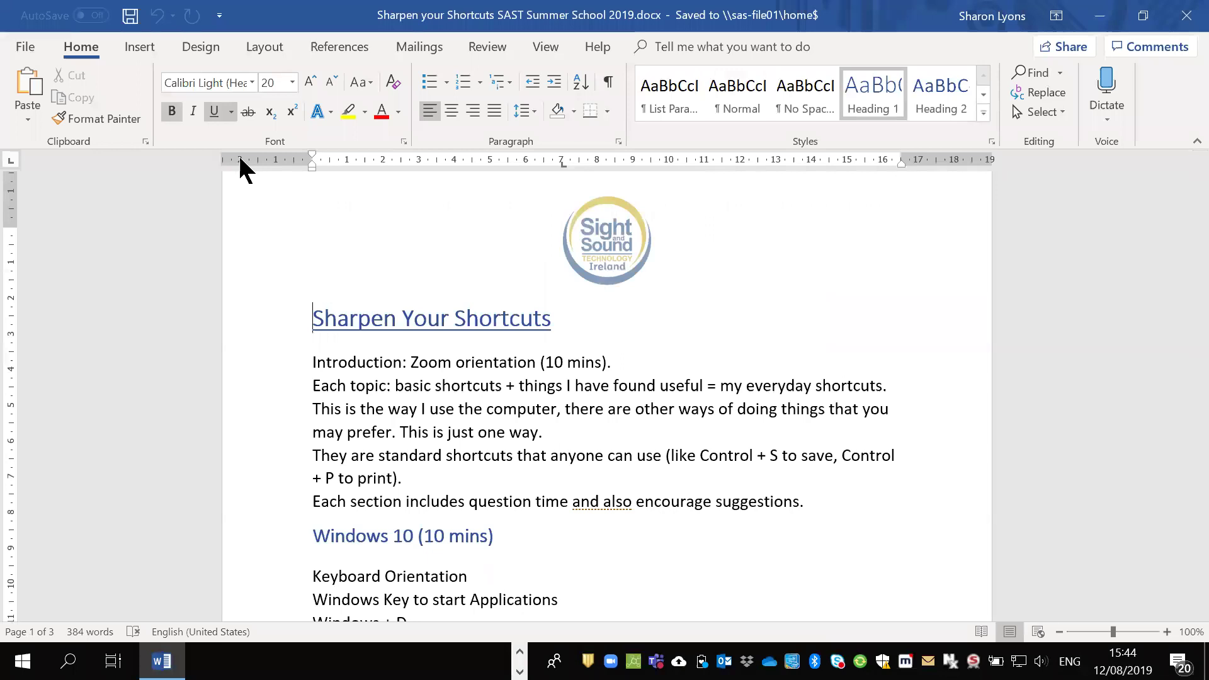
pyautogui.press('Down')
pyautogui.press('Down')
pyautogui.press('Down')
pyautogui.press('Down')
pyautogui.press('Down')
pyautogui.press('Down')
pyautogui.press('Down')
pyautogui.press('Down')
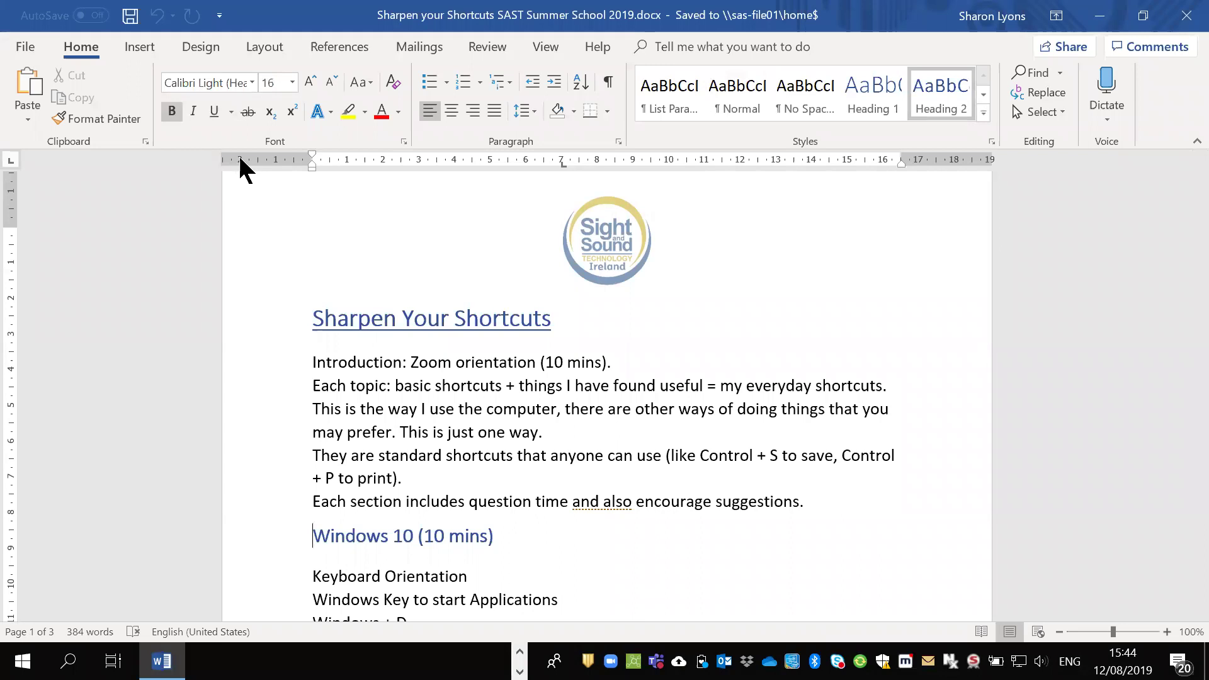
pyautogui.scroll(-10, 240, 168)
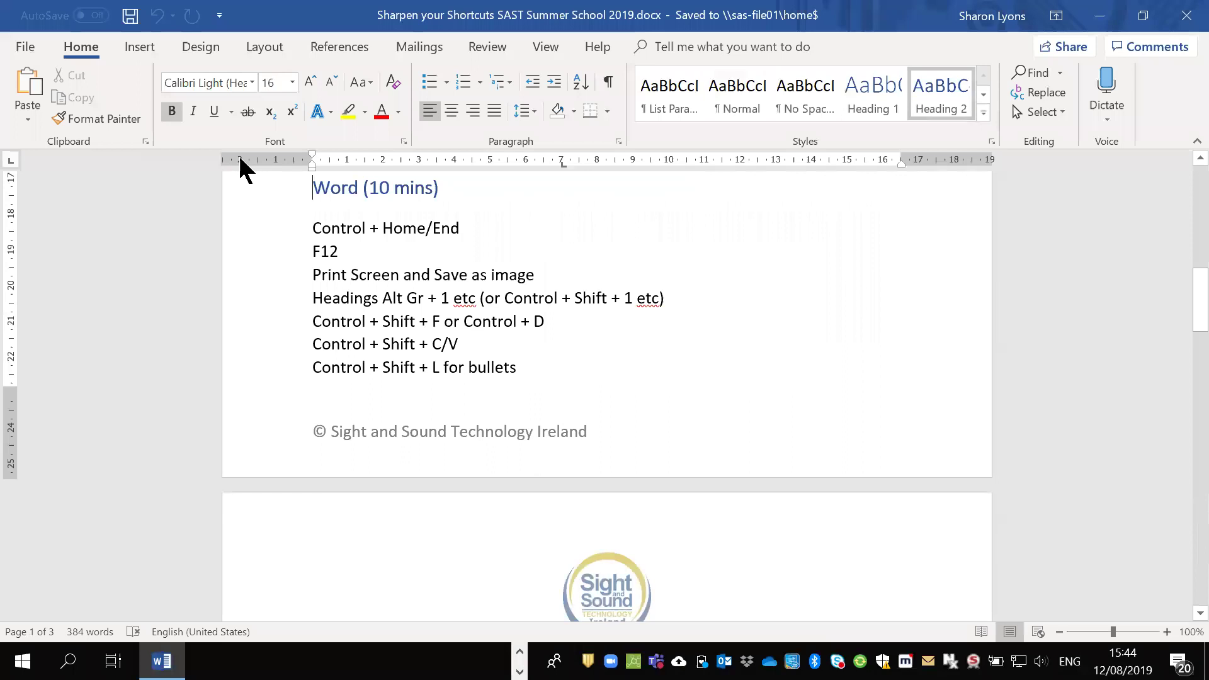
# Apply the Heading 1 style to the "Control + Home/End" line beneath the "Word (10 mins)" heading
pyautogui.press('Down')
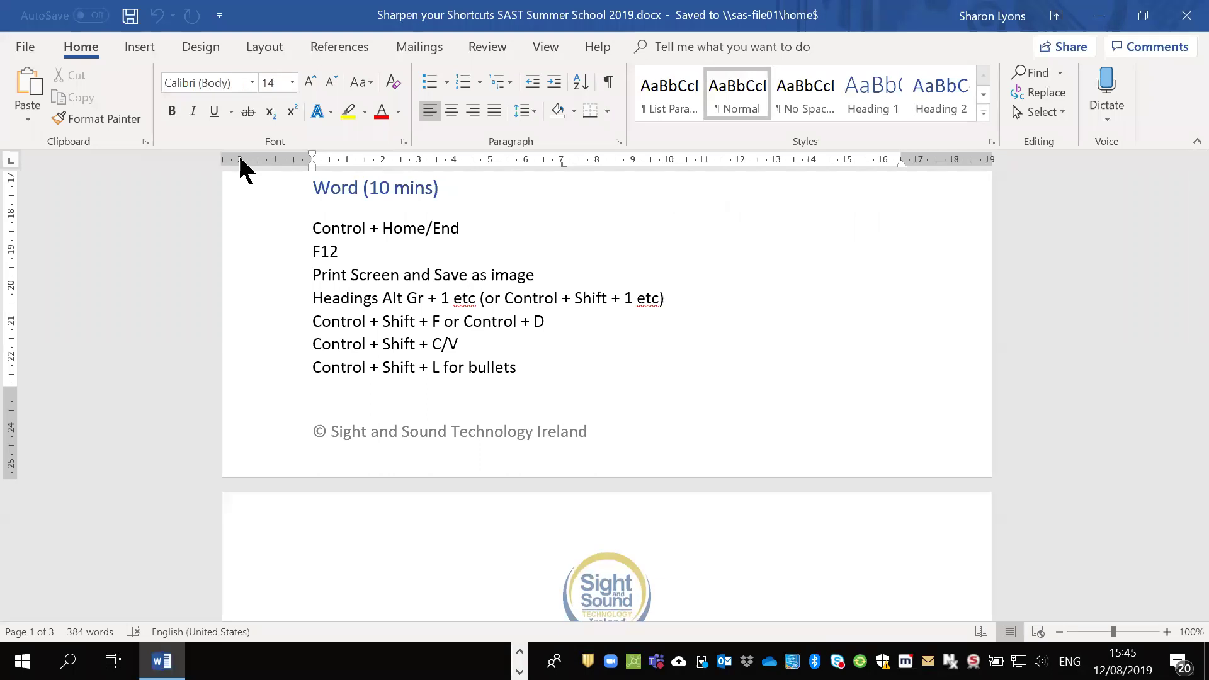
pyautogui.press('Up')
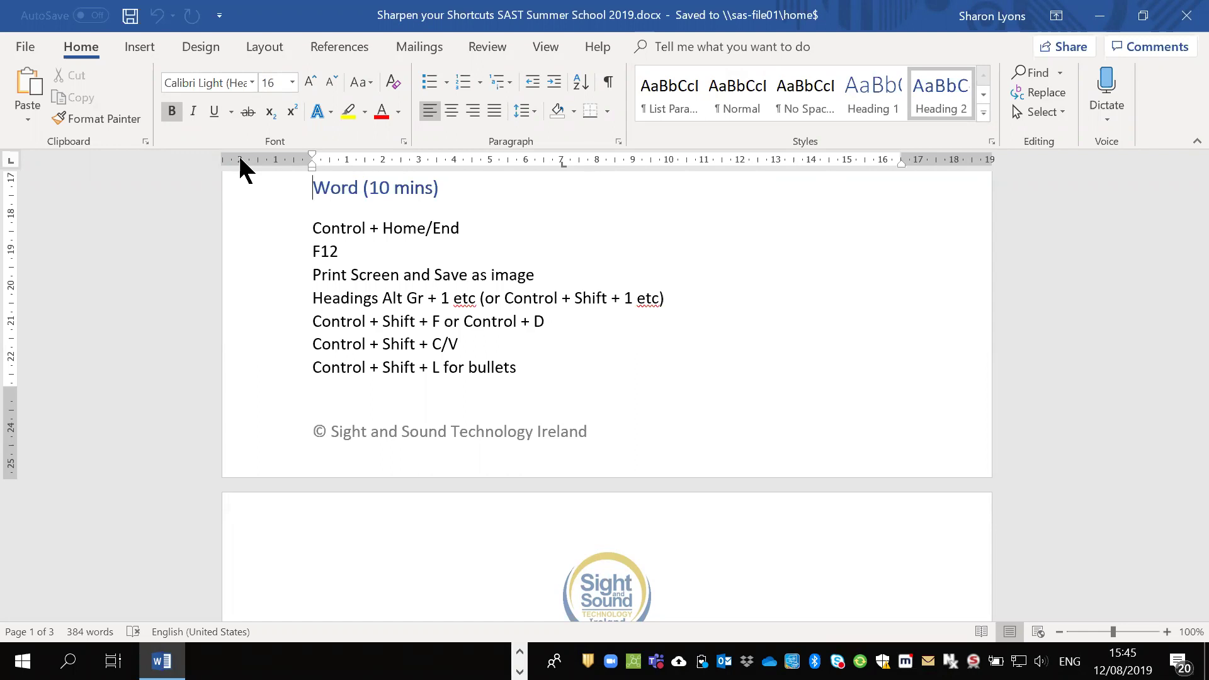
pyautogui.press('Down')
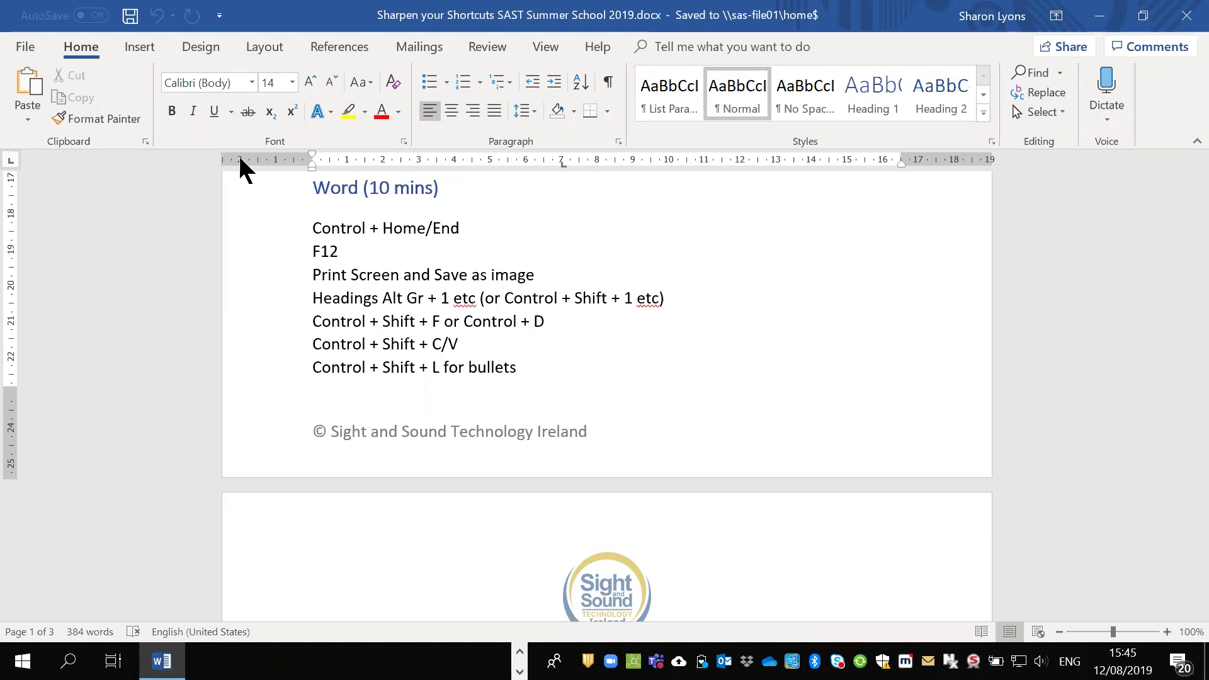
pyautogui.hotkey('ctrl', 'z')
pyautogui.press('Up')
pyautogui.press('Down')
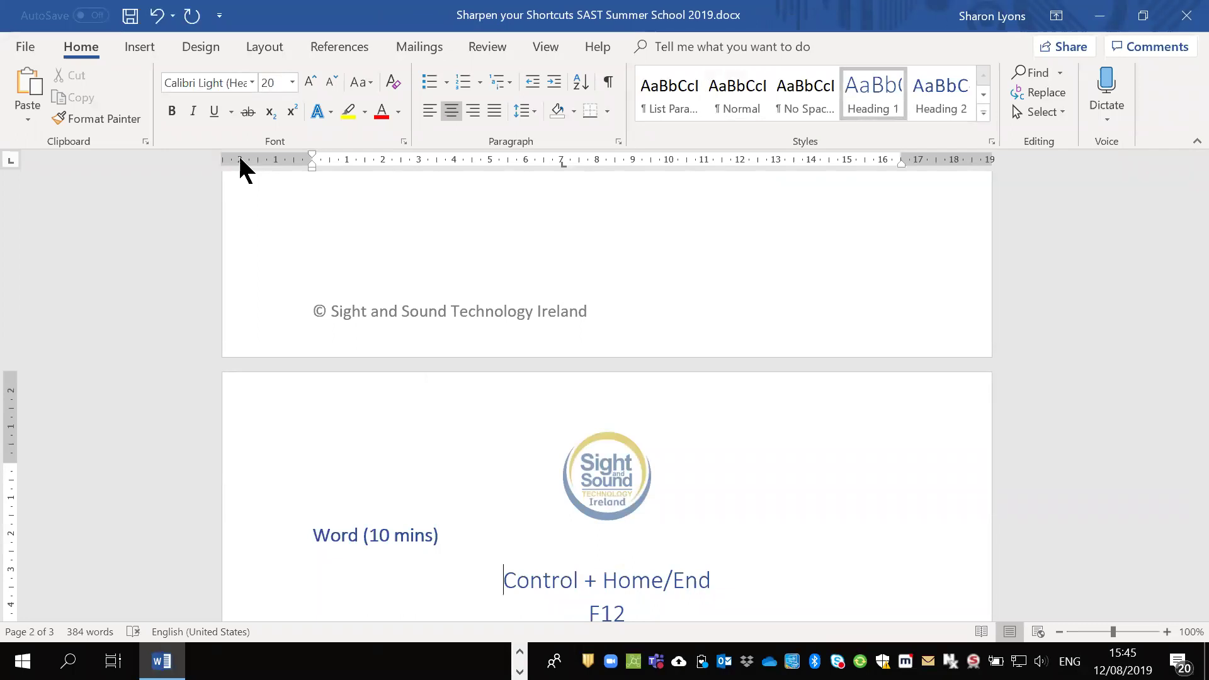
# Apply the Heading 2 style to the "Control + Home/End" line and undo both heading style changes
pyautogui.hotkey('ctrl', 'alt', '2')
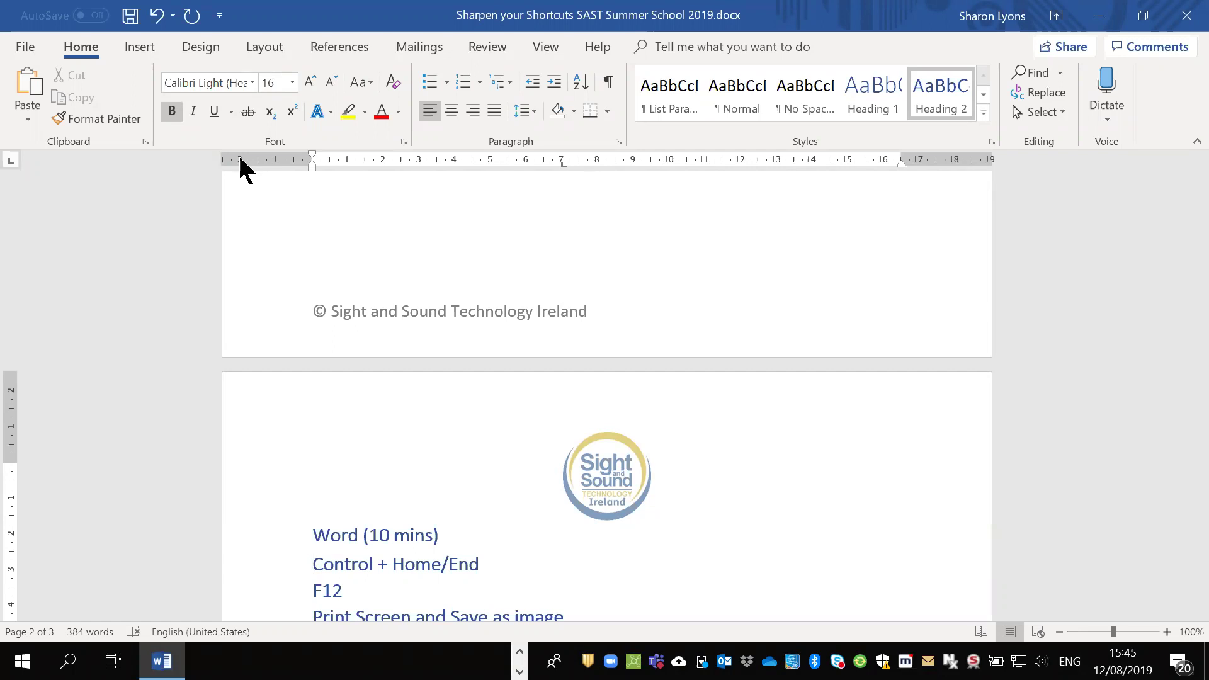
pyautogui.hotkey('ctrl', 'z')
pyautogui.hotkey('ctrl', 's')
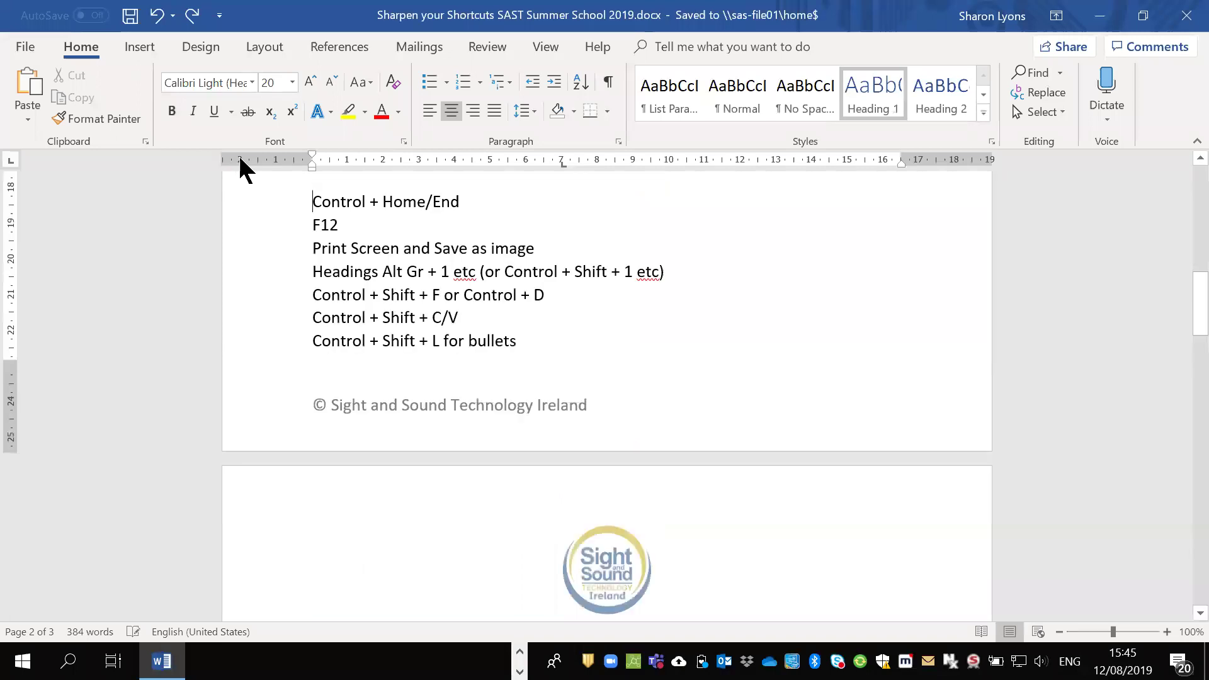
pyautogui.hotkey('ctrl', 'z')
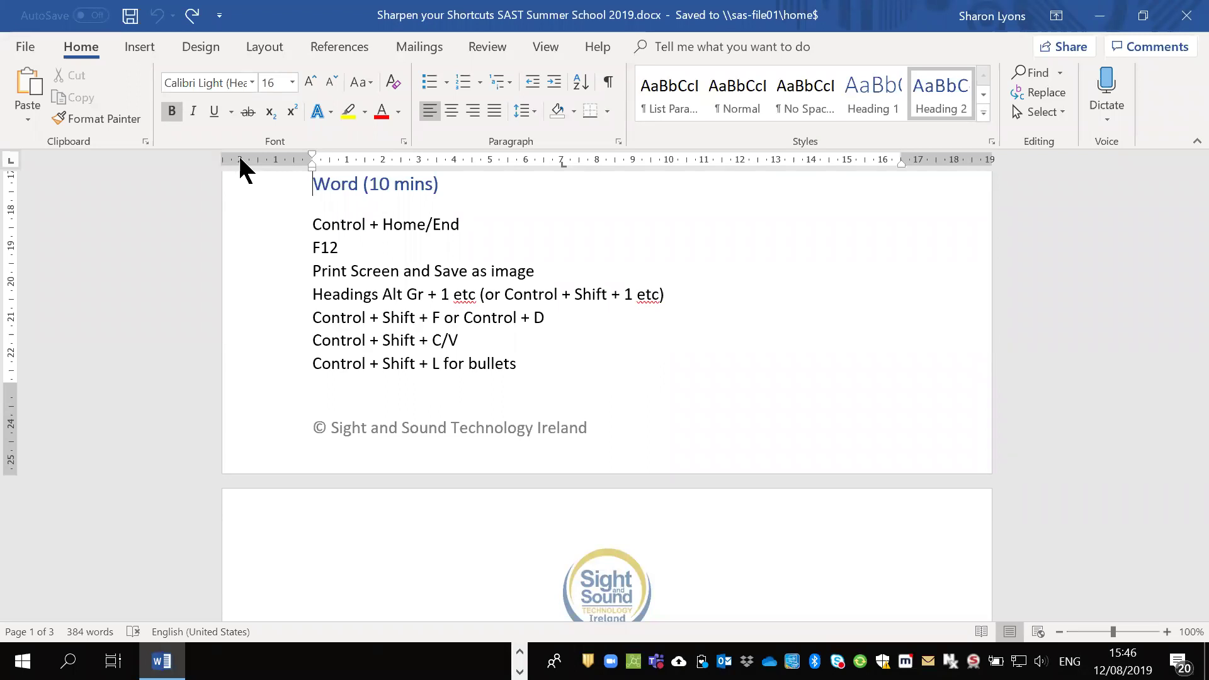
# Select the word "Control" in the "Control + Shift + F or Control + D" line and set its font size to 22 in the Font dialog
pyautogui.press('Down')
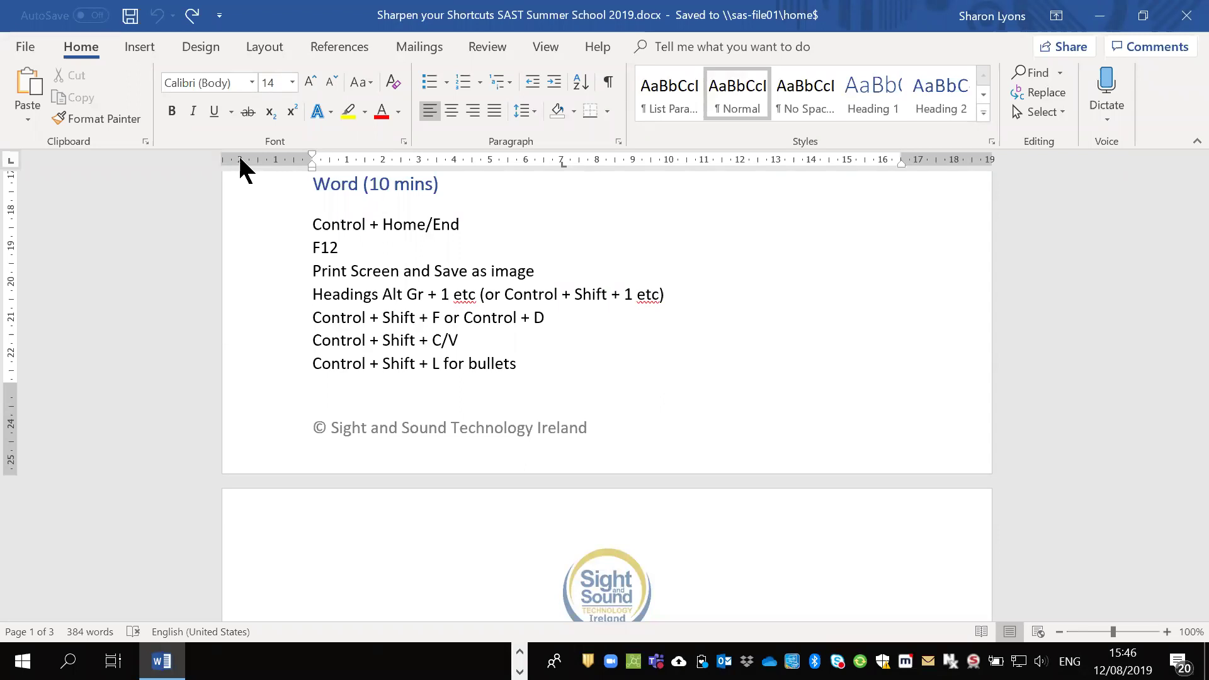
pyautogui.hotkey('ctrl', 'shift', 'Right')
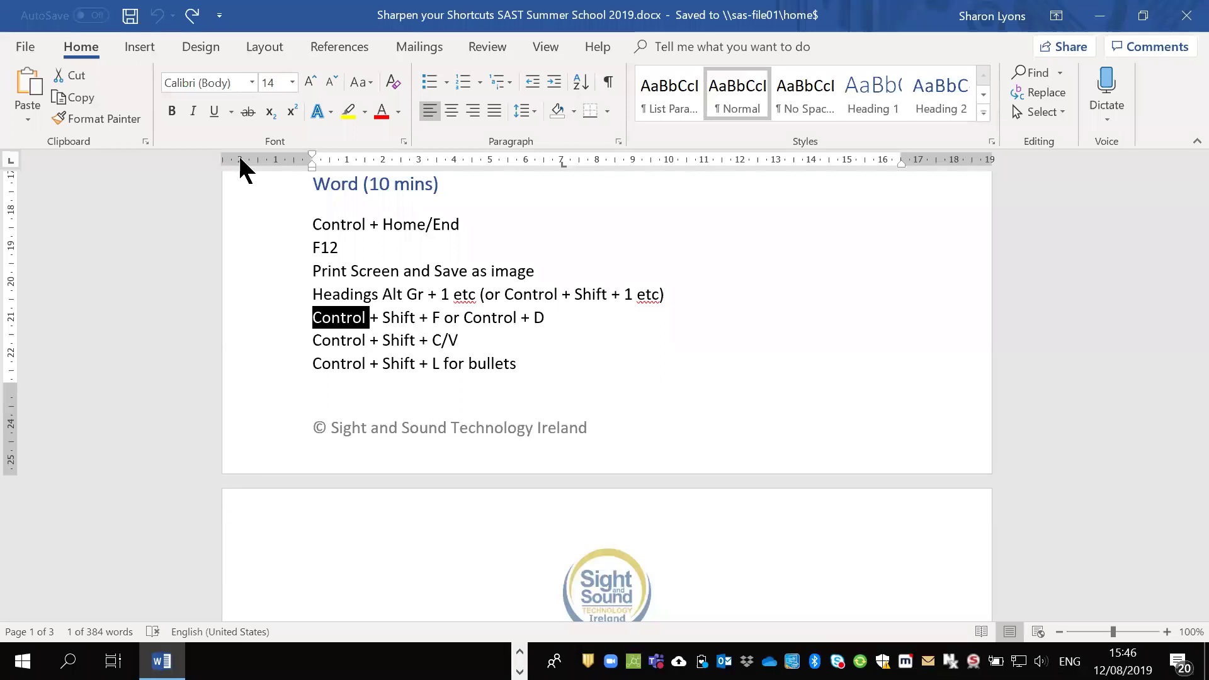
pyautogui.press('Left')
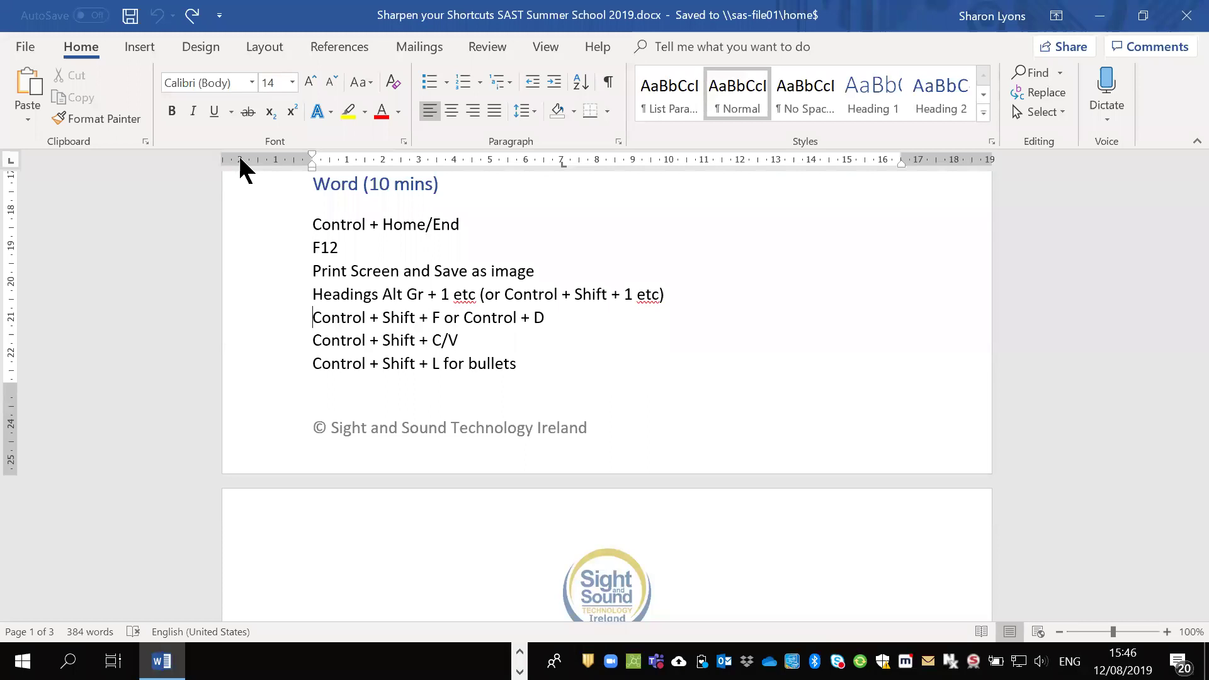
pyautogui.hotkey('ctrl', 'shift', 'Right')
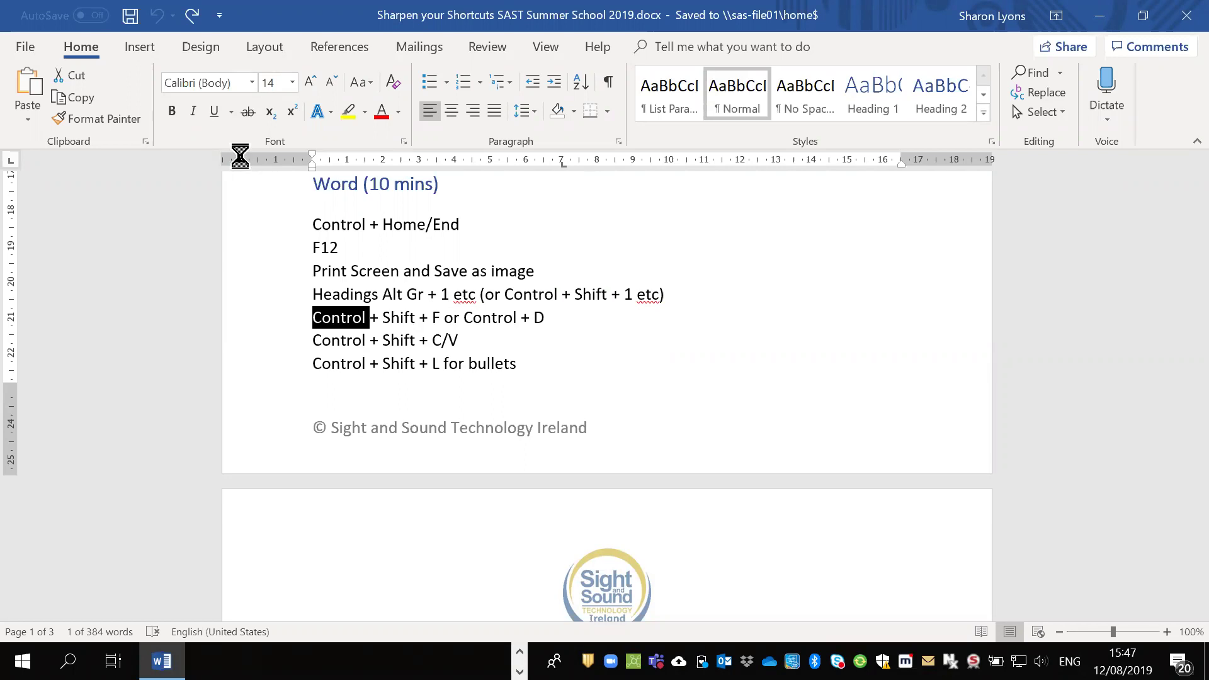
pyautogui.hotkey('ctrl', 'd')
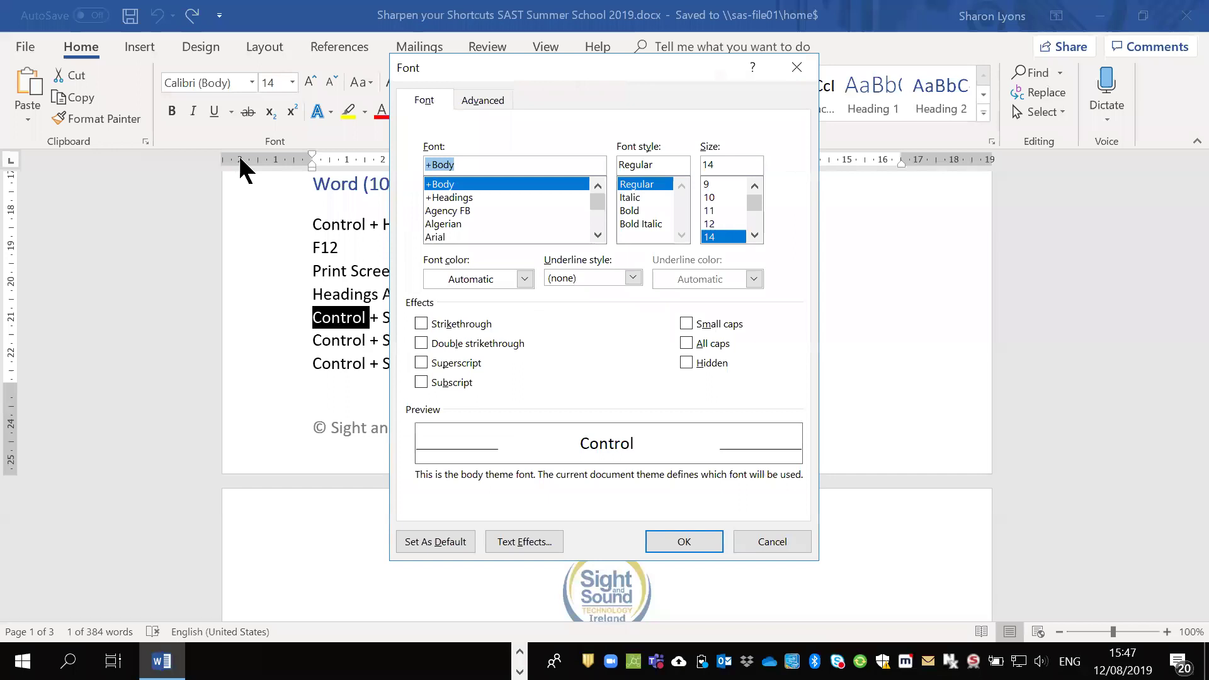
pyautogui.press('Tab')
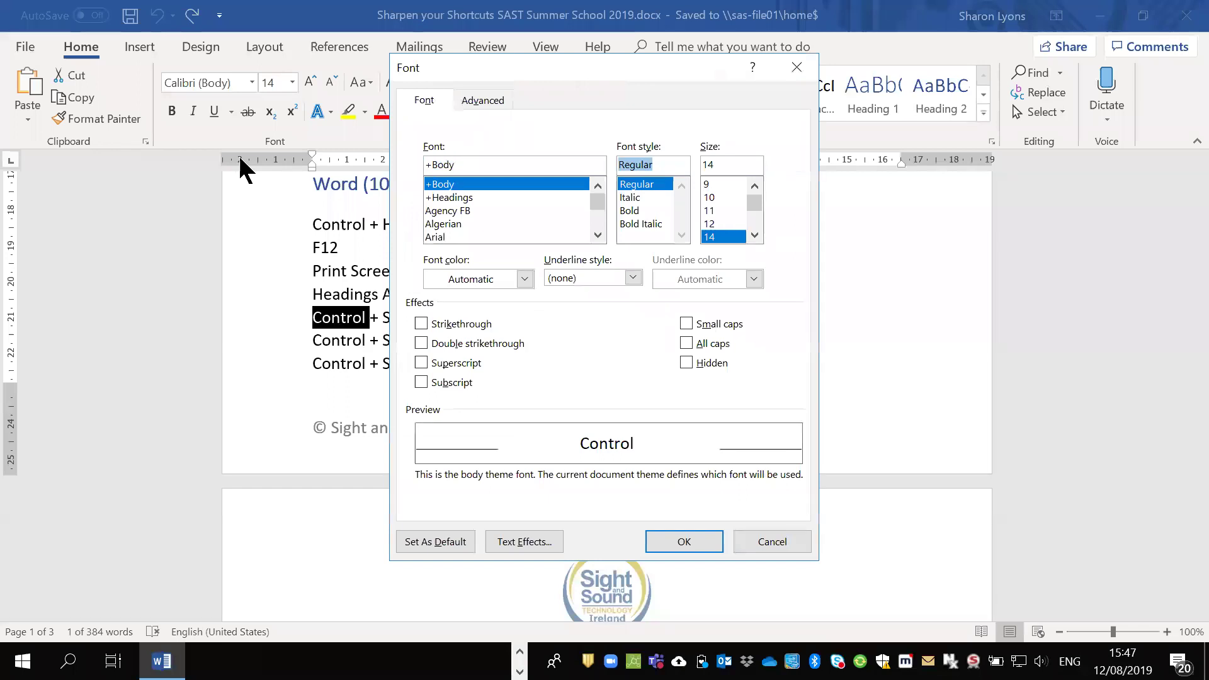
pyautogui.press('Tab')
pyautogui.press('Down')
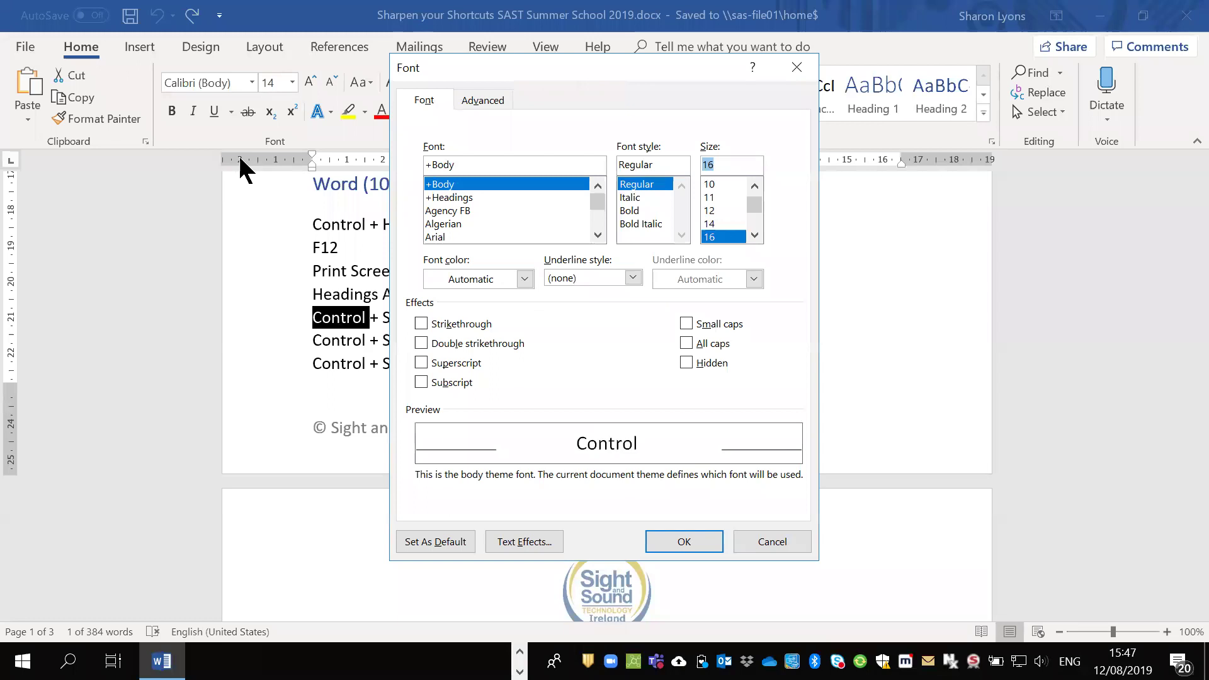
pyautogui.press('Down')
pyautogui.press('Down')
pyautogui.press('Down')
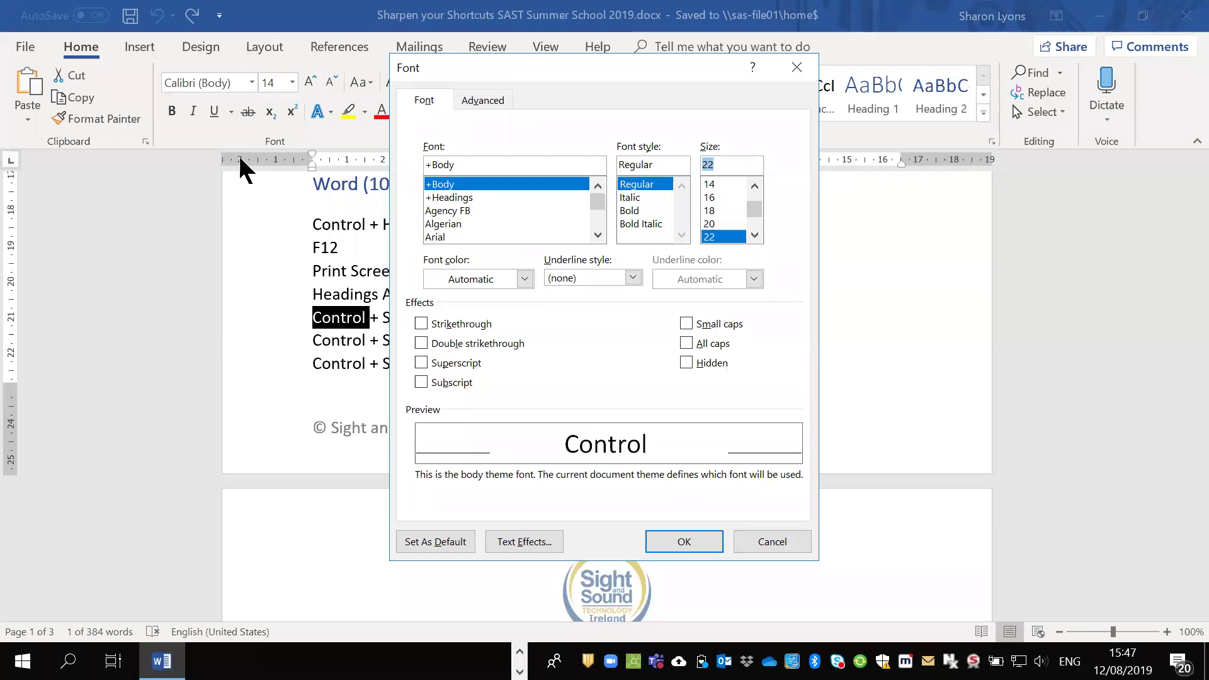
# Set the selected word's font colour to dark blue from the theme colours, apply the font changes and clear the selection
pyautogui.press('Tab')
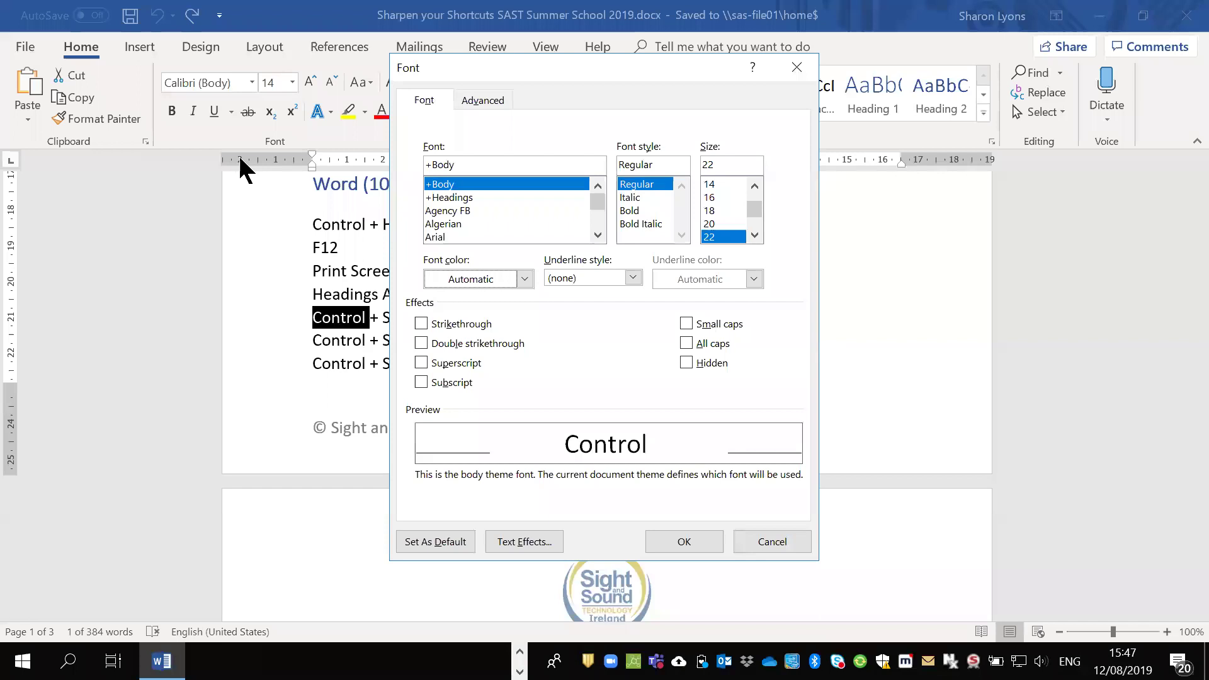
pyautogui.hotkey('alt', 'Down')
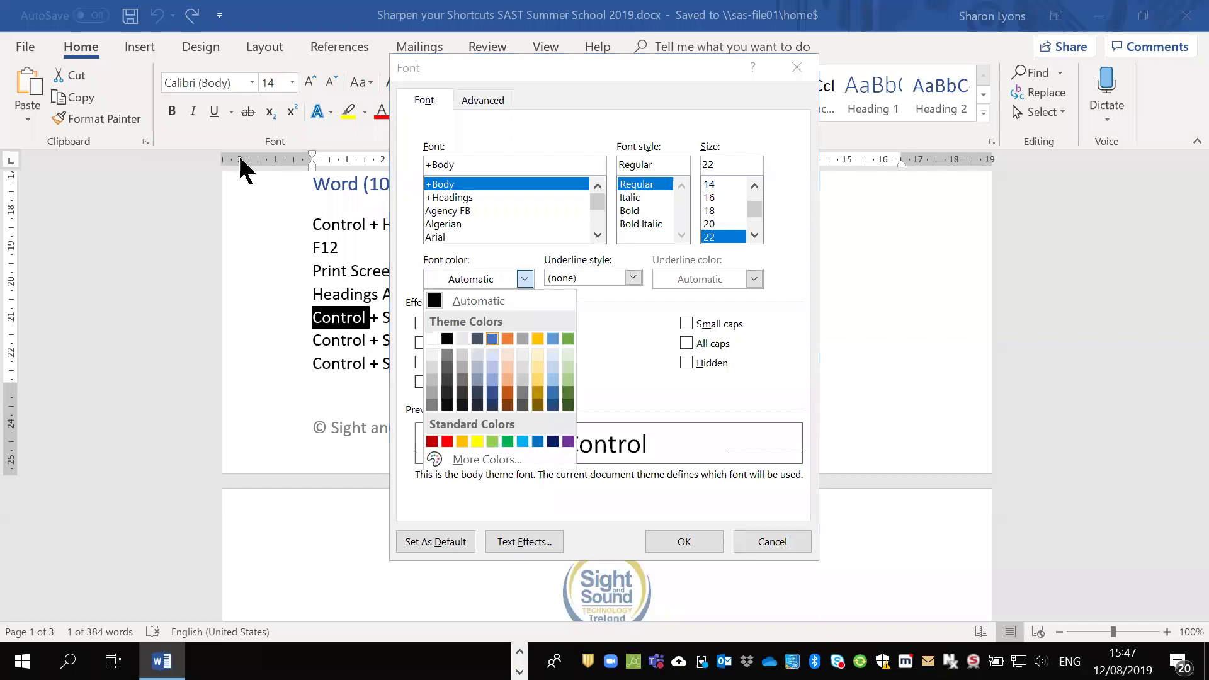
pyautogui.press('Down')
pyautogui.press('Down')
pyautogui.press('Down')
pyautogui.press('Down')
pyautogui.press('Return')
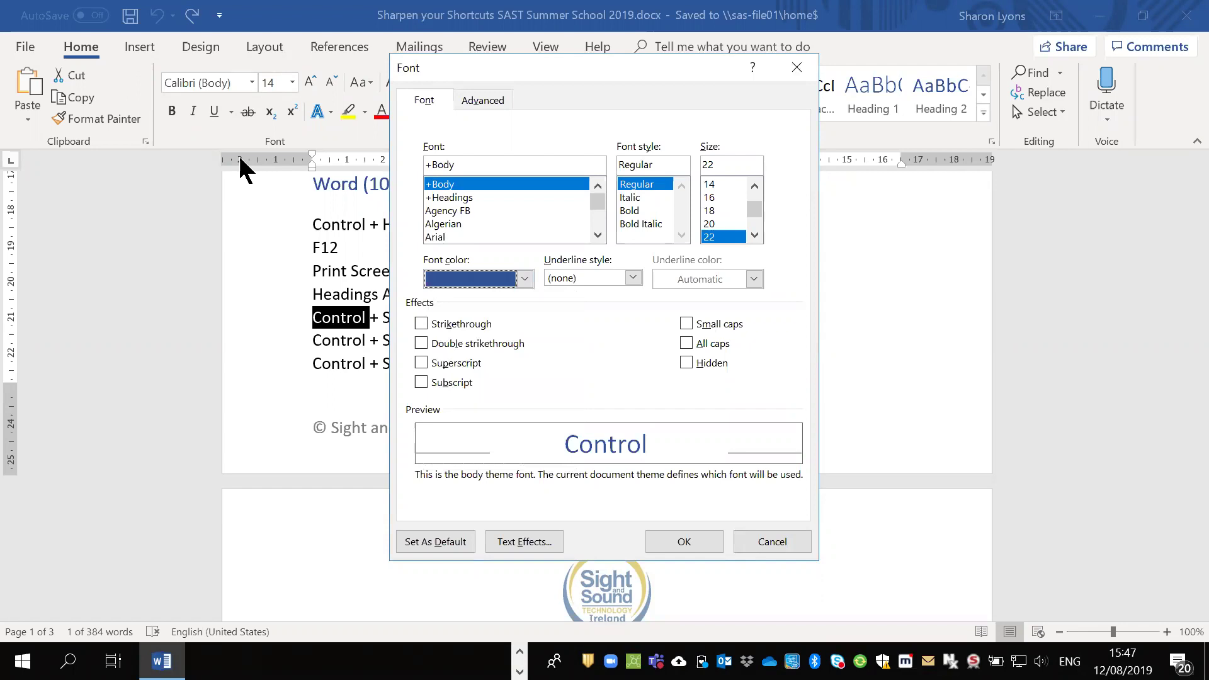
pyautogui.hotkey('shift', 'Tab')
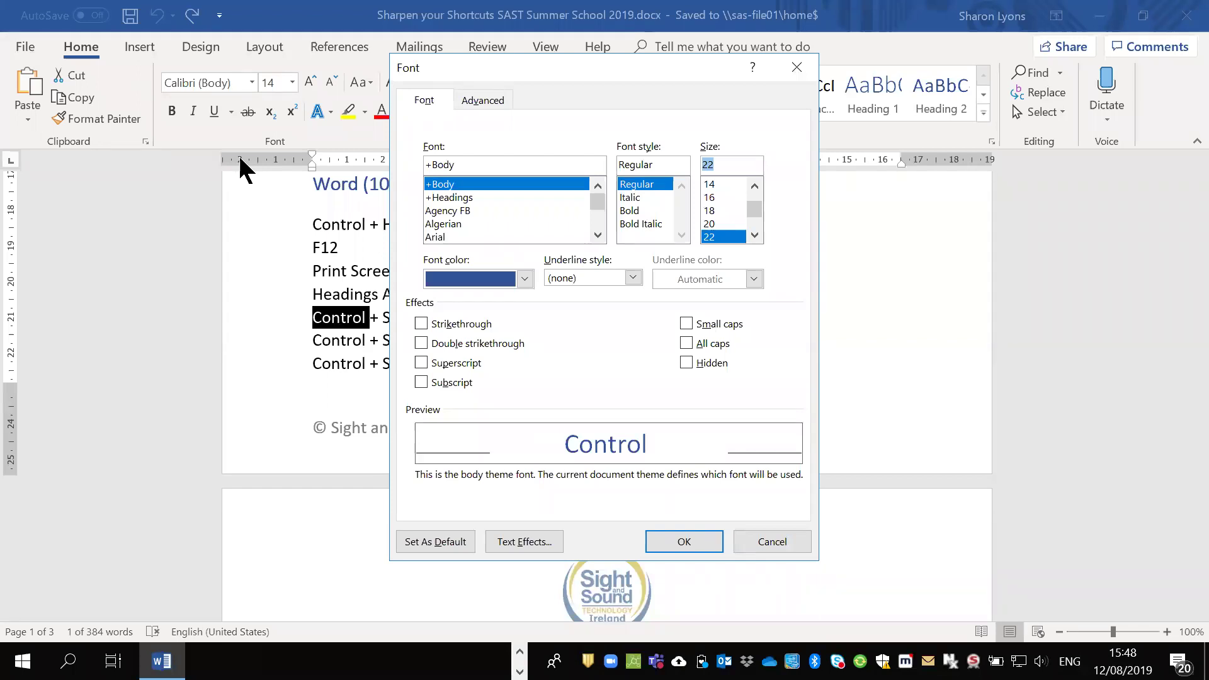
pyautogui.press('Return')
pyautogui.press('Up')
pyautogui.press('Down')
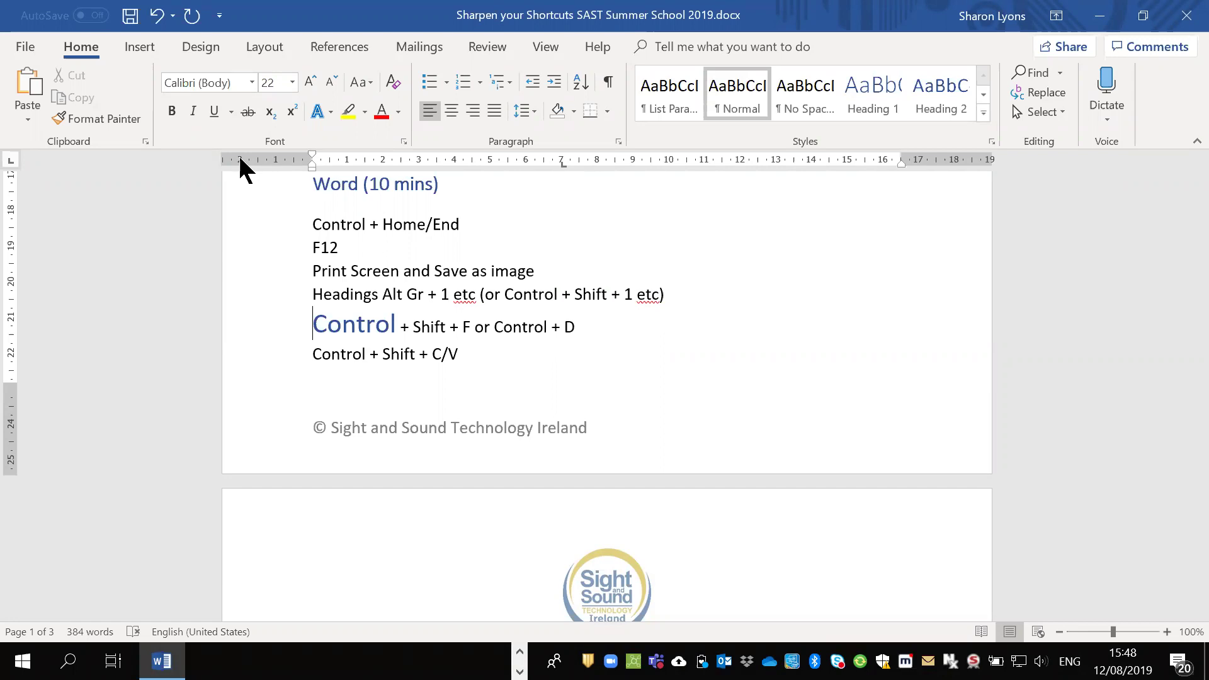
# Copy the formatting of the large blue word "Control" and paste it onto the whole "Control + Enter" line on page 2
pyautogui.press('Right')
pyautogui.press('Right')
pyautogui.hotkey('ctrl', 'shift', 'c')
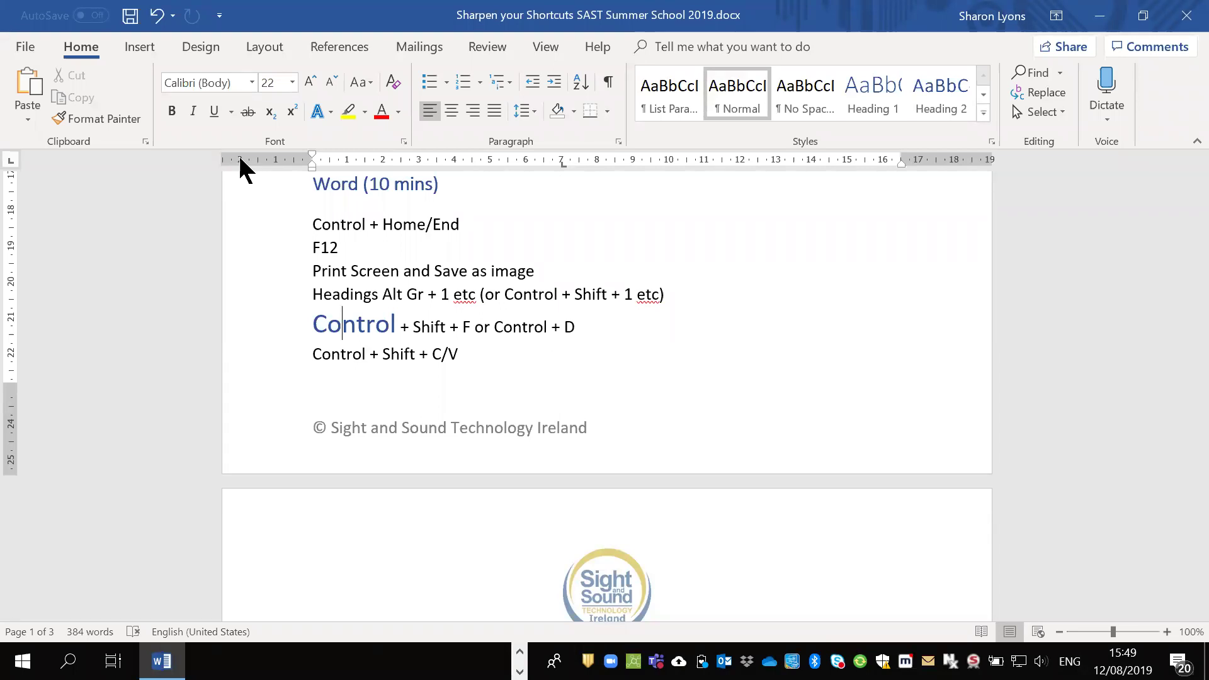
pyautogui.press('Down')
pyautogui.press('Down')
pyautogui.press('Down')
pyautogui.press('Down')
pyautogui.press('Down')
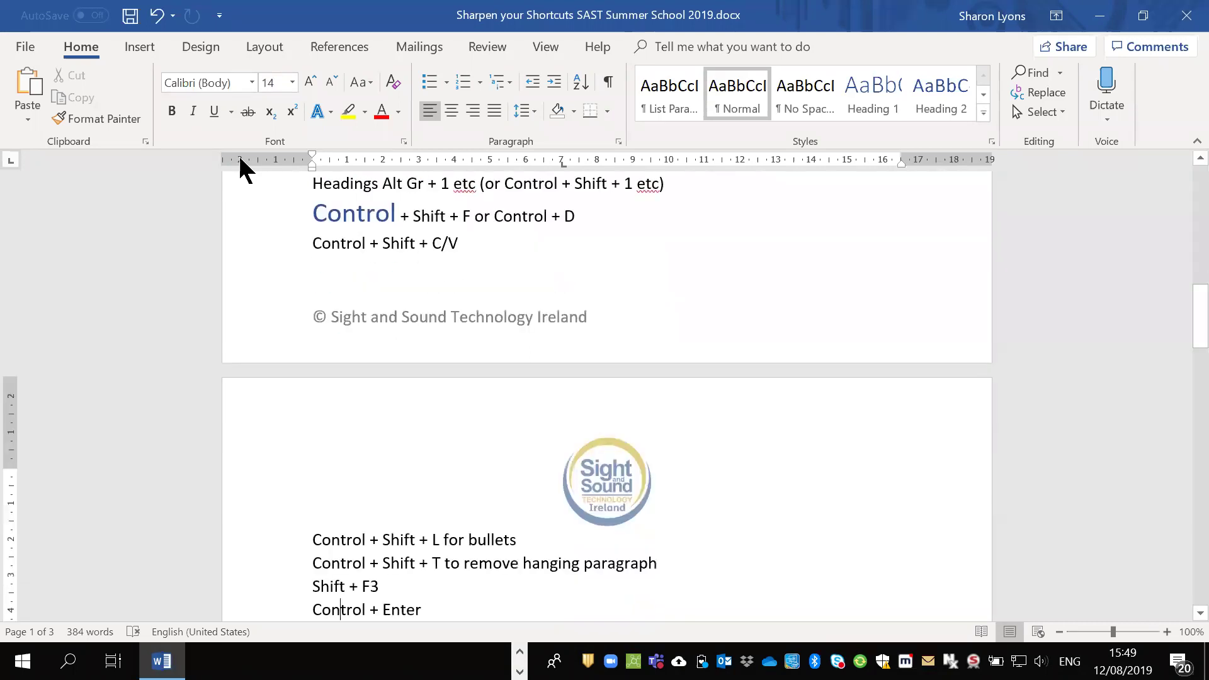
pyautogui.press('Home')
pyautogui.hotkey('ctrl', 'shift', 'Right')
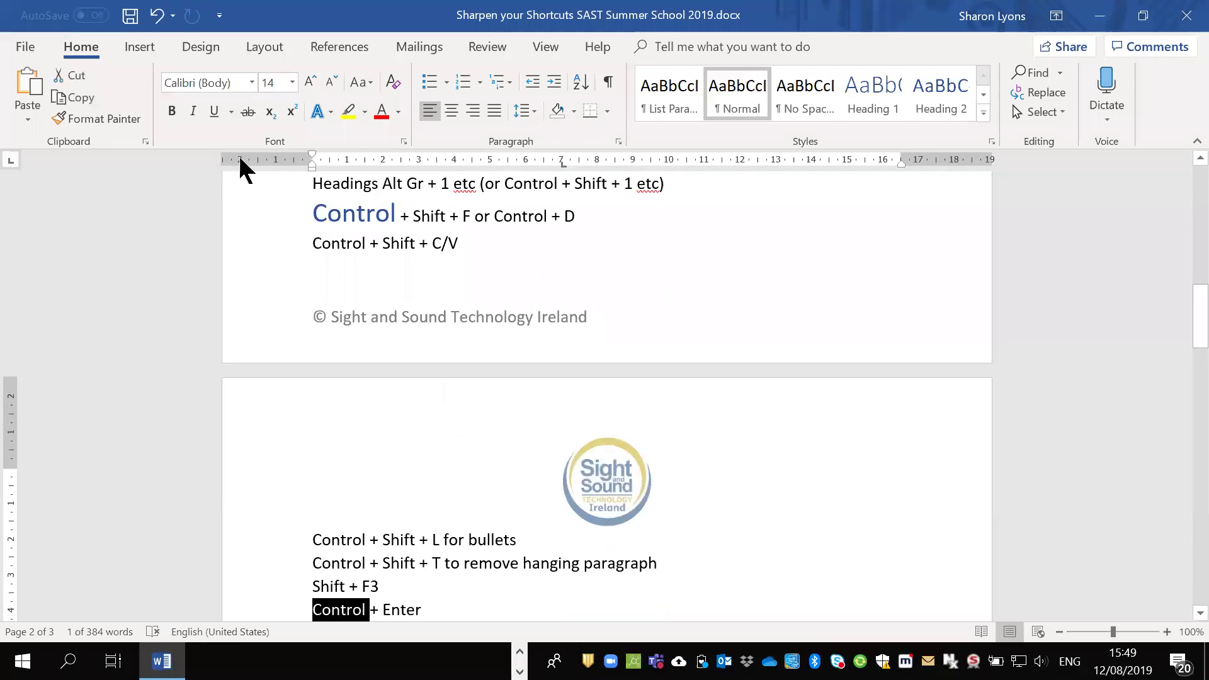
pyautogui.hotkey('shift', 'End')
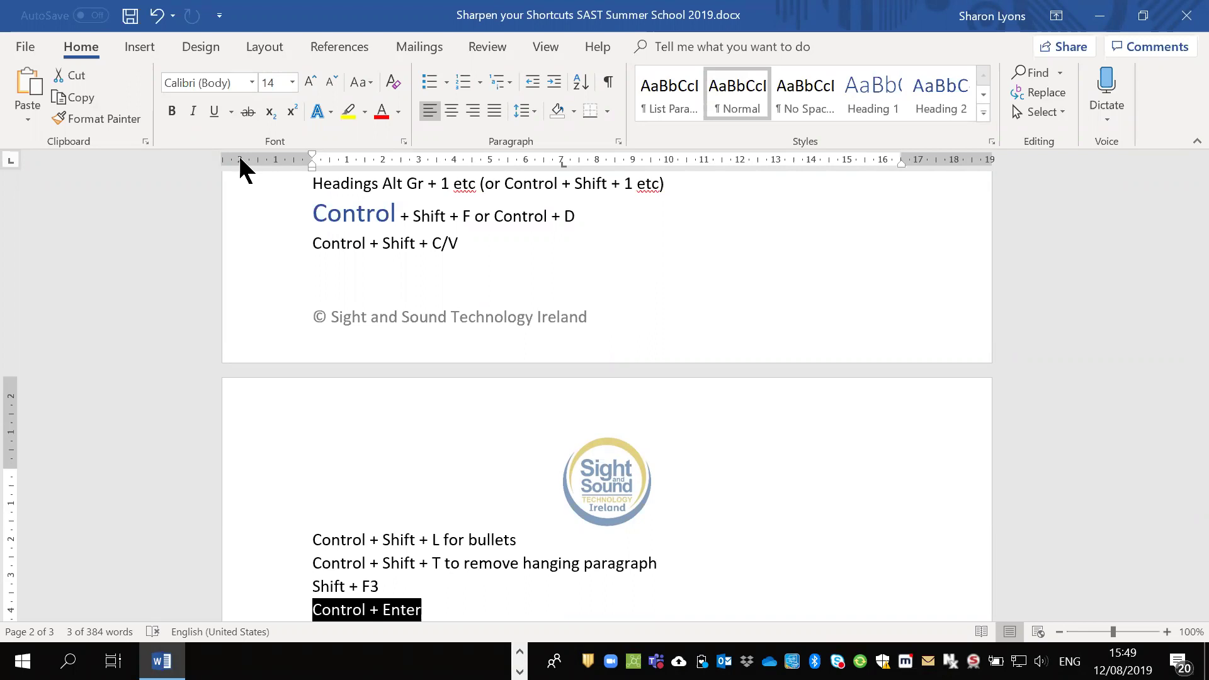
pyautogui.hotkey('ctrl', 'shift', '.')
pyautogui.hotkey('ctrl', 'shift', '.')
pyautogui.hotkey('ctrl', 'shift', '.')
pyautogui.hotkey('ctrl', 'shift', '.')
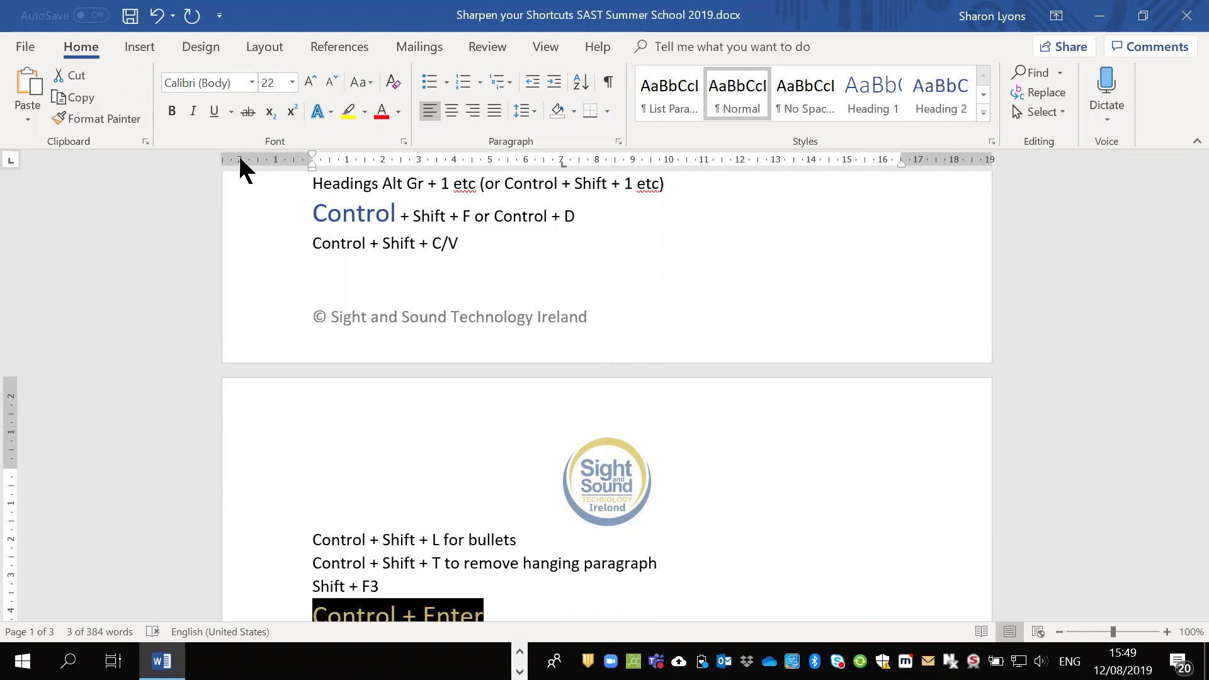
pyautogui.press('Down')
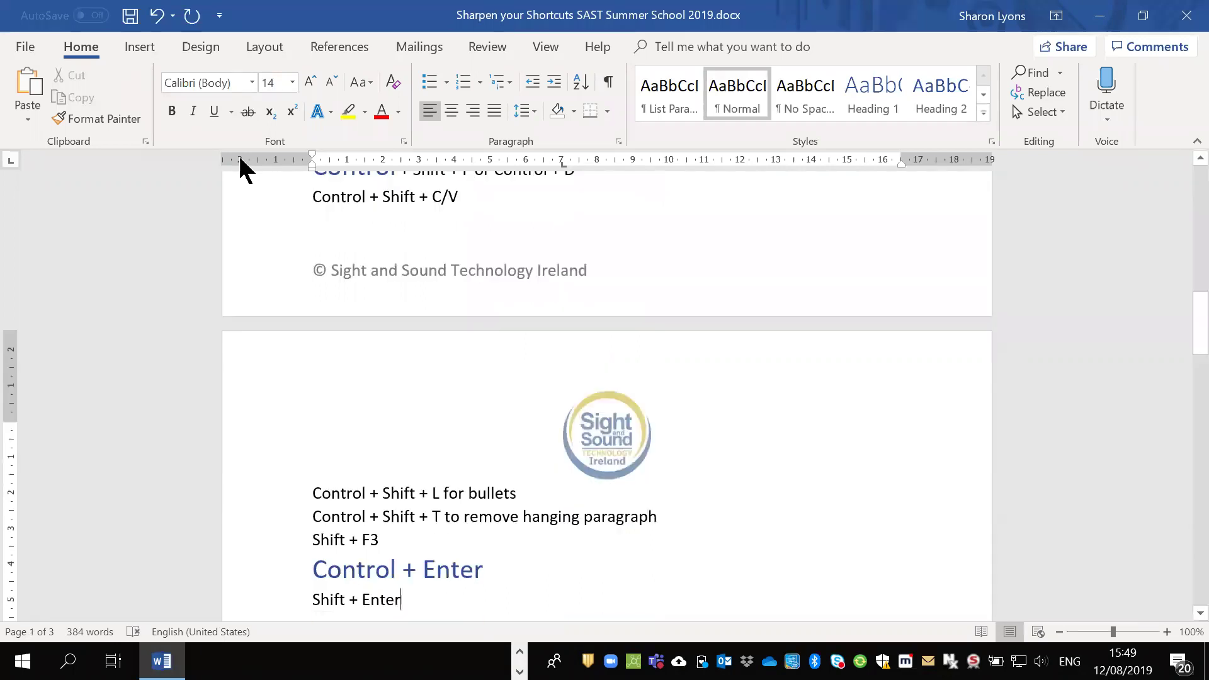
pyautogui.press('Up')
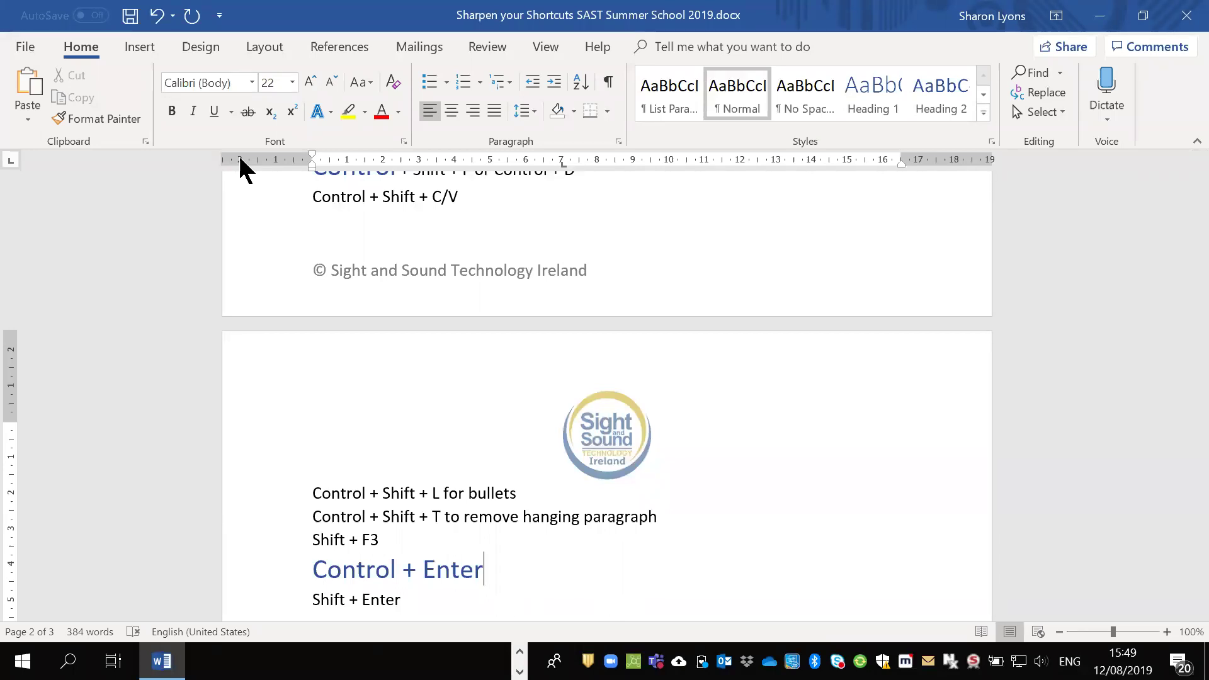
# Select the "Shift + Enter" line backwards from its end to its start, and clear the selection
pyautogui.press('Down')
pyautogui.hotkey('shift', 'Left')
pyautogui.hotkey('ctrl', 'shift', 'Left')
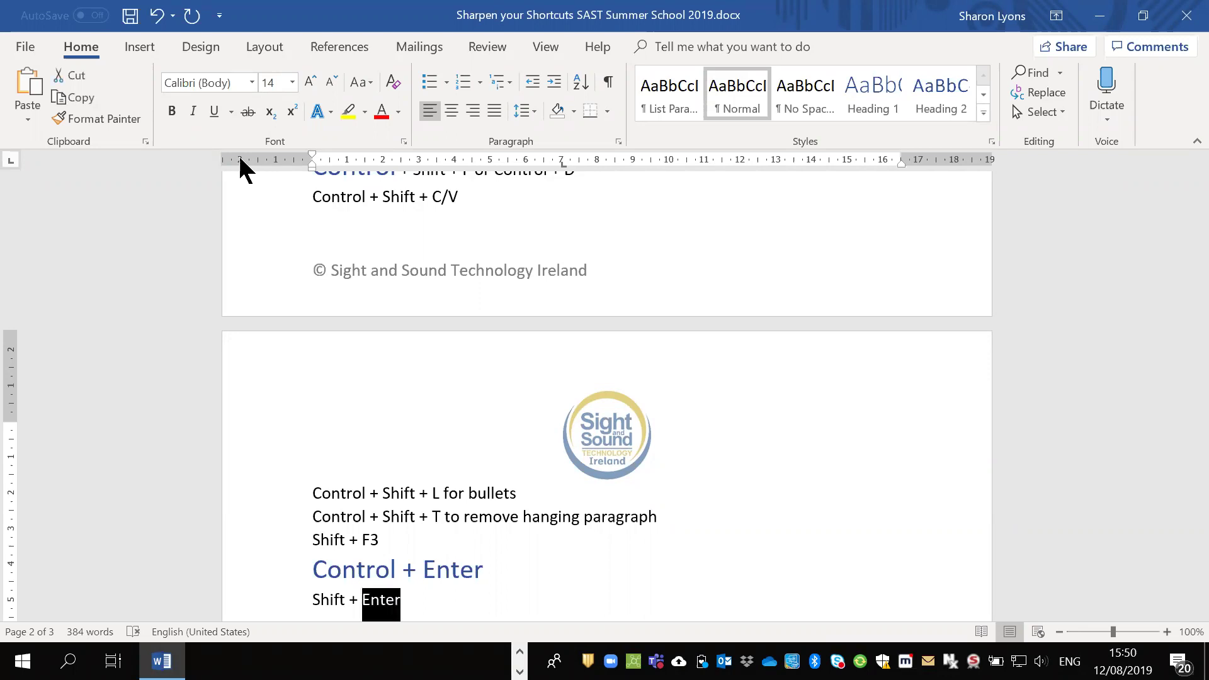
pyautogui.hotkey('shift', 'Left')
pyautogui.hotkey('shift', 'Left')
pyautogui.hotkey('shift', 'Left')
pyautogui.hotkey('shift', 'Left')
pyautogui.hotkey('shift', 'Left')
pyautogui.hotkey('shift', 'Left')
pyautogui.hotkey('shift', 'Left')
pyautogui.hotkey('shift', 'Left')
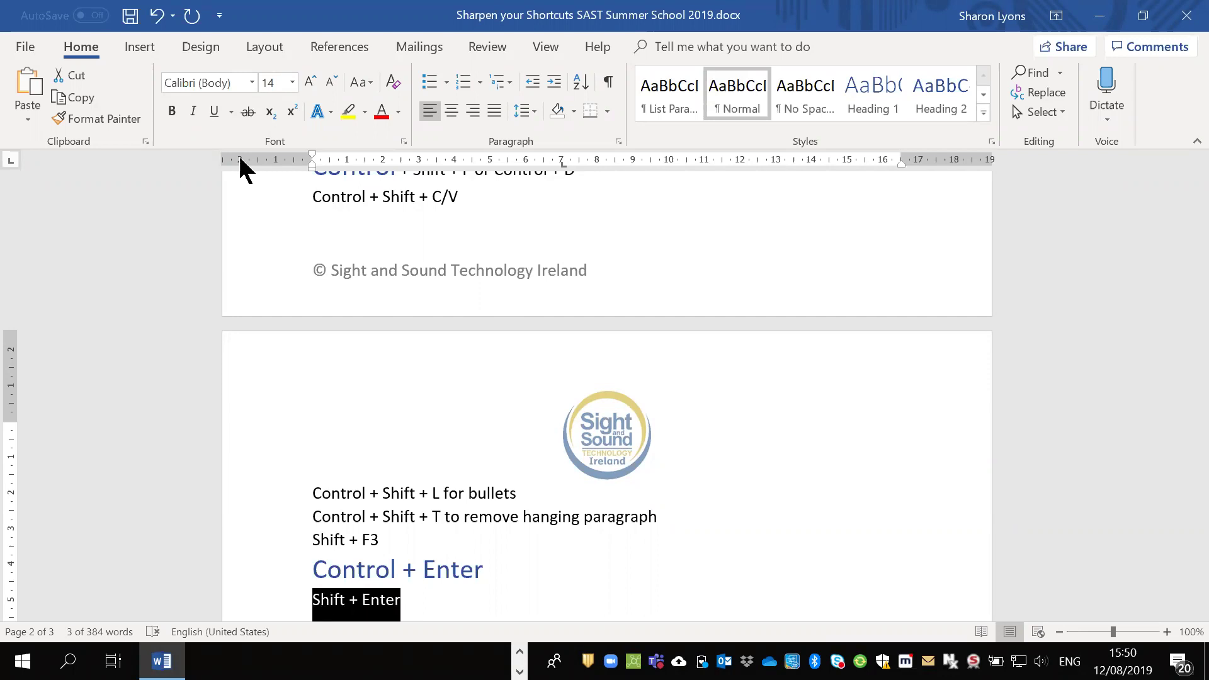
pyautogui.press('Down')
pyautogui.press('Up')
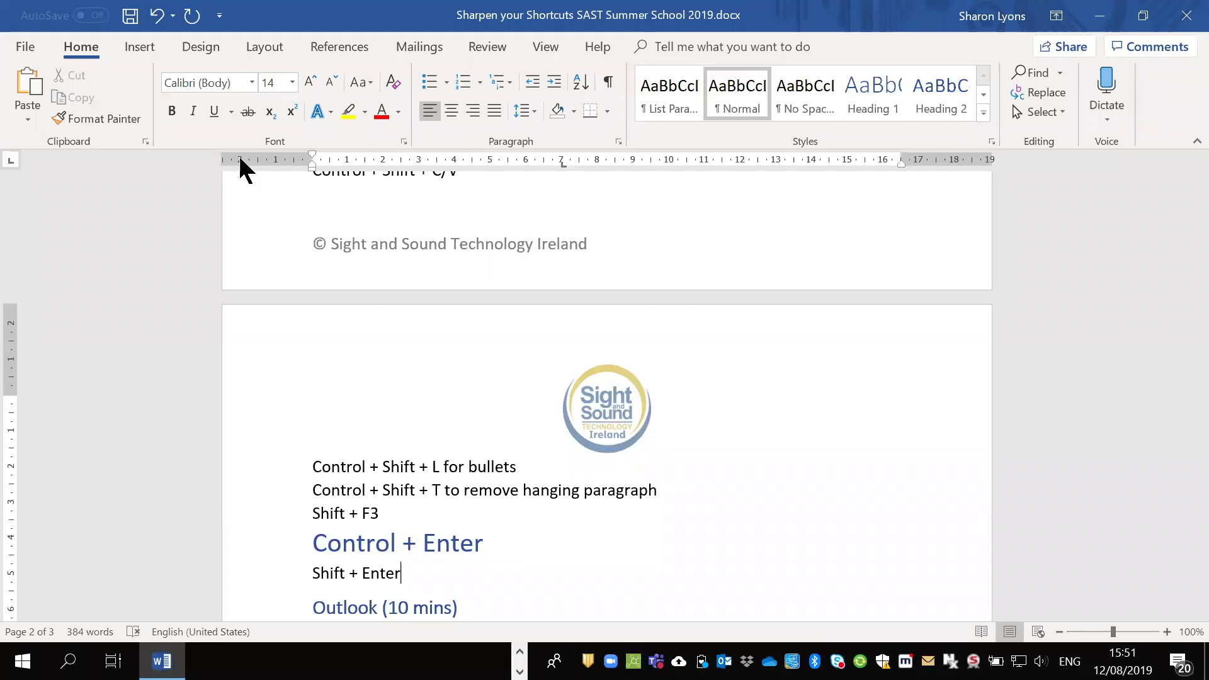
# Insert a page break before the "Outlook (10 mins)" heading and check the gap between the two pages
pyautogui.press('Down')
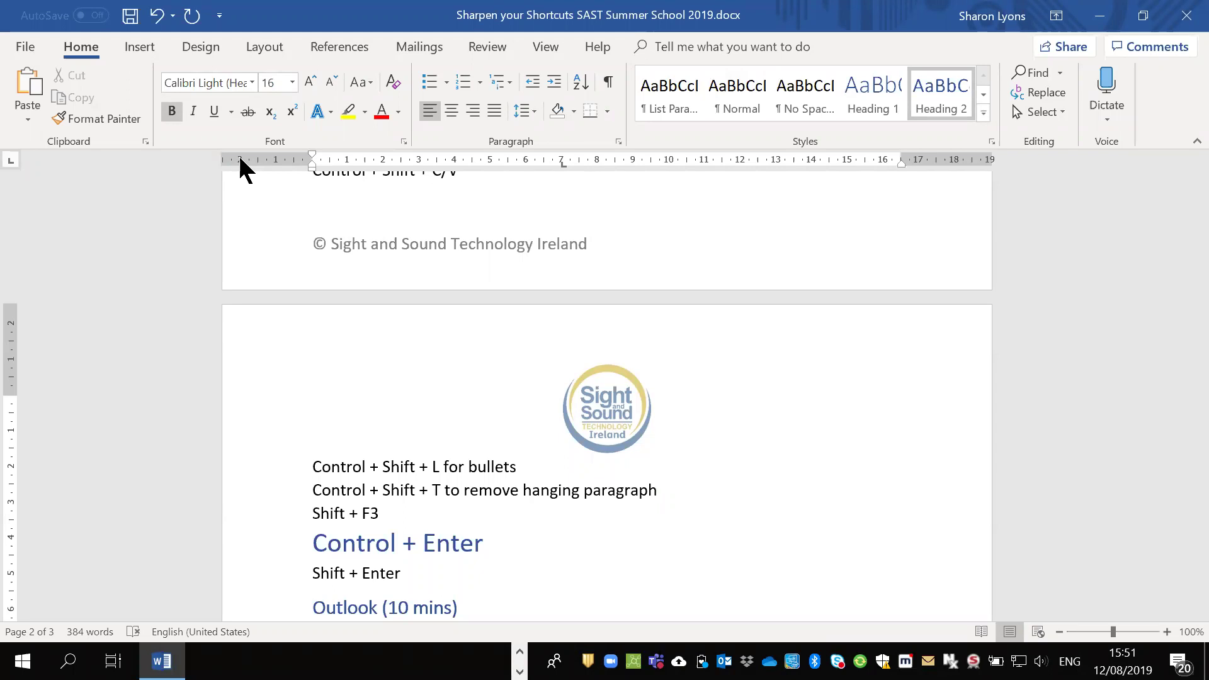
pyautogui.scroll(-1, 241, 159)
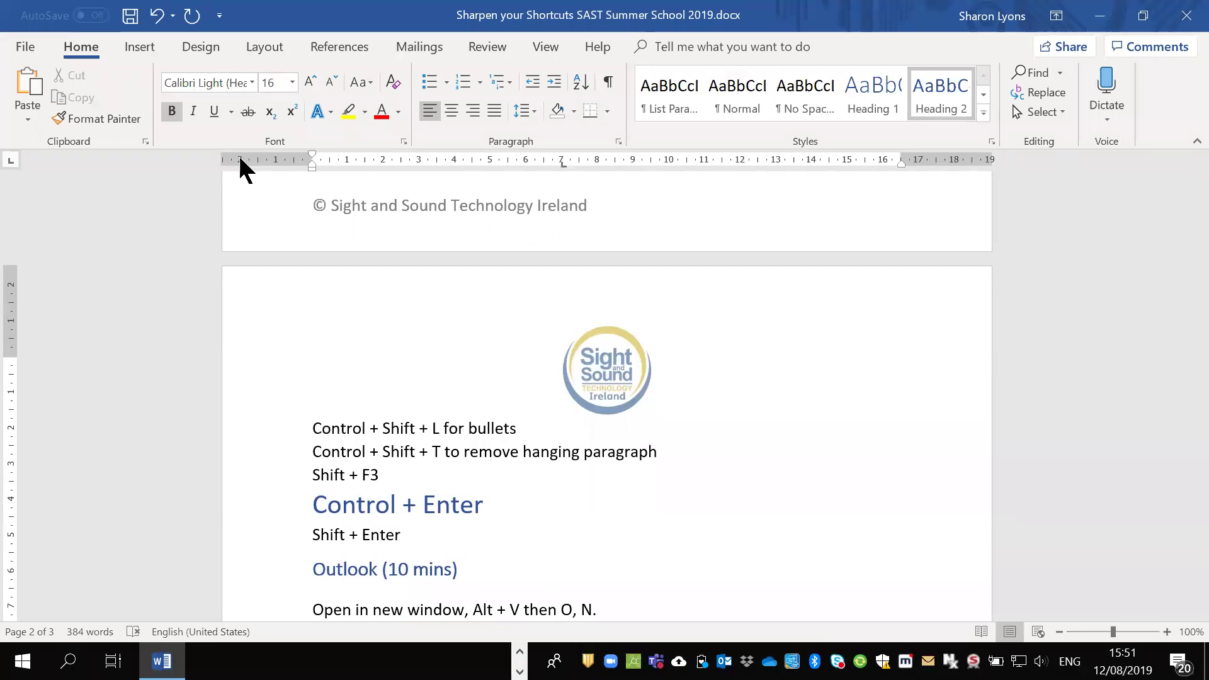
pyautogui.hotkey('ctrl', 'Return')
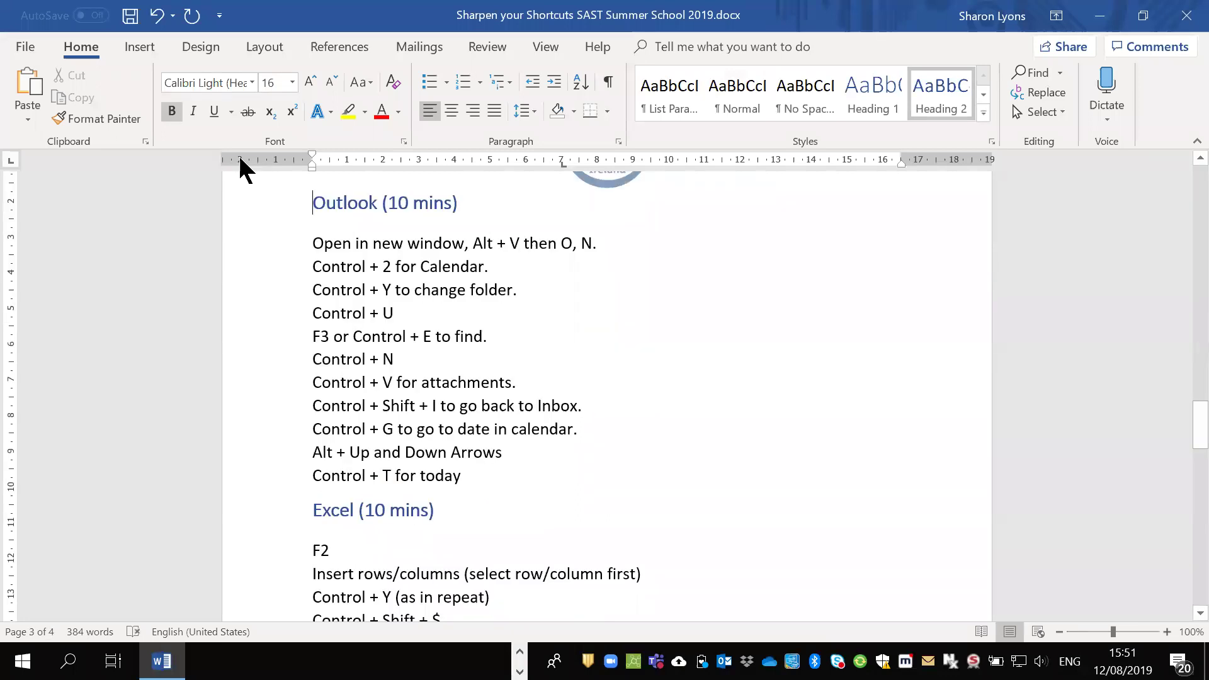
pyautogui.press('Up')
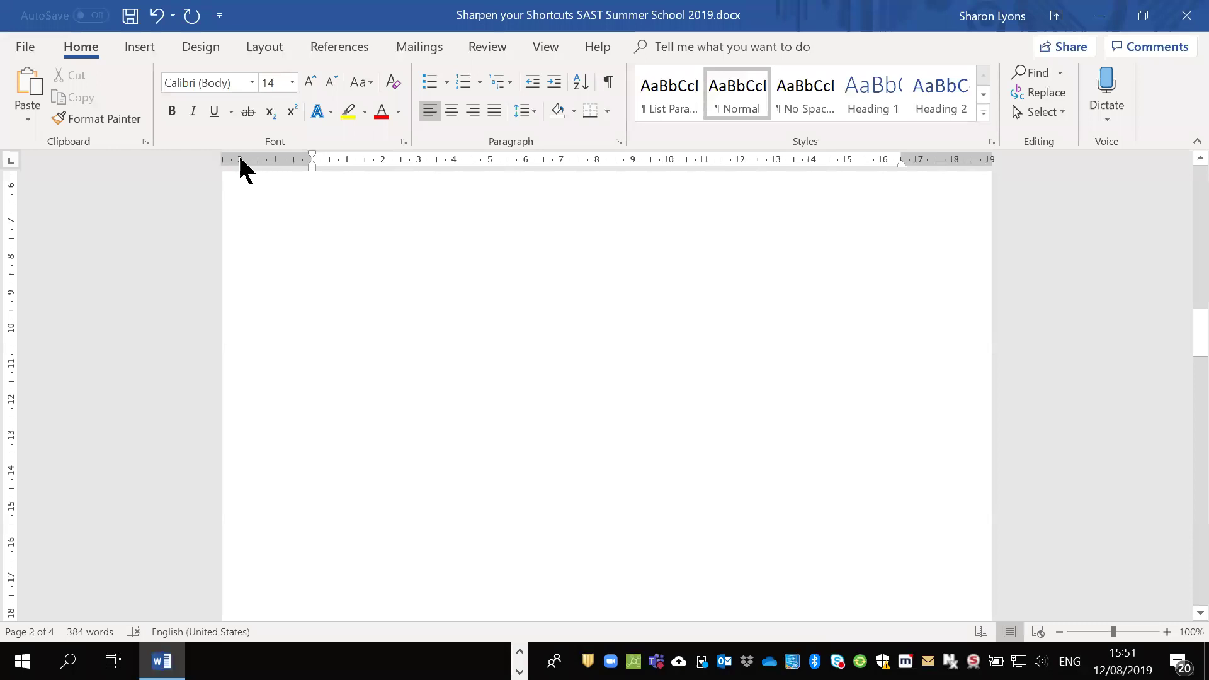
pyautogui.press('Up')
pyautogui.press('Down')
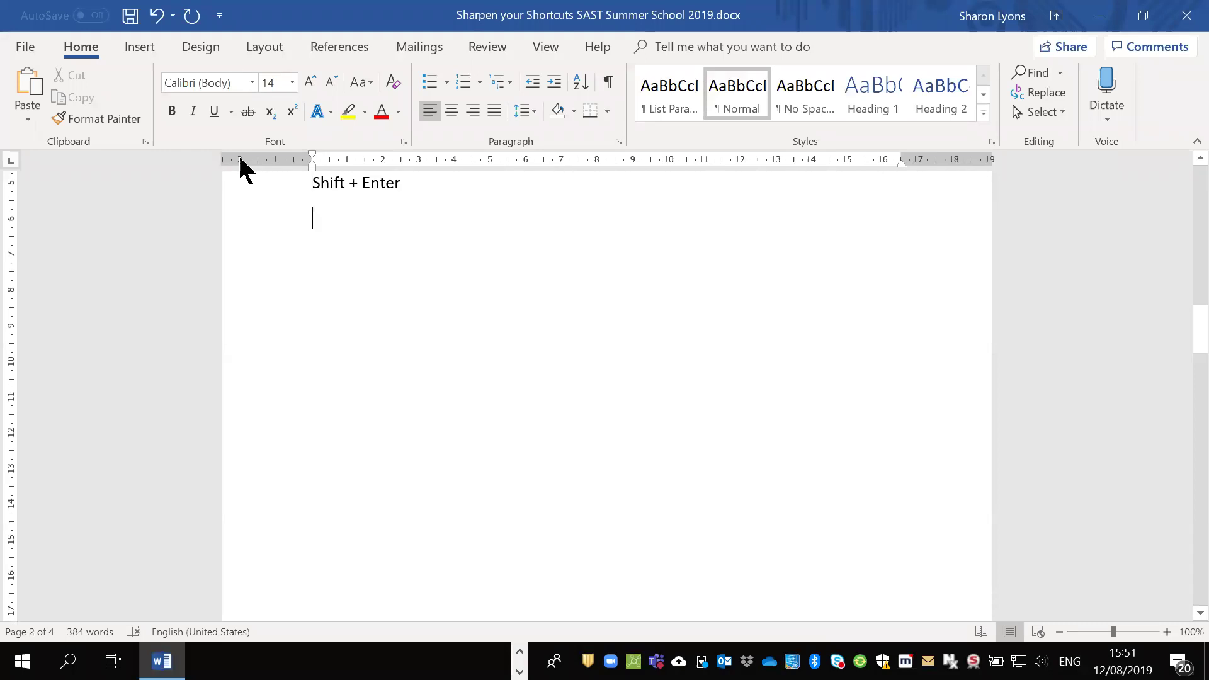
pyautogui.press('Down')
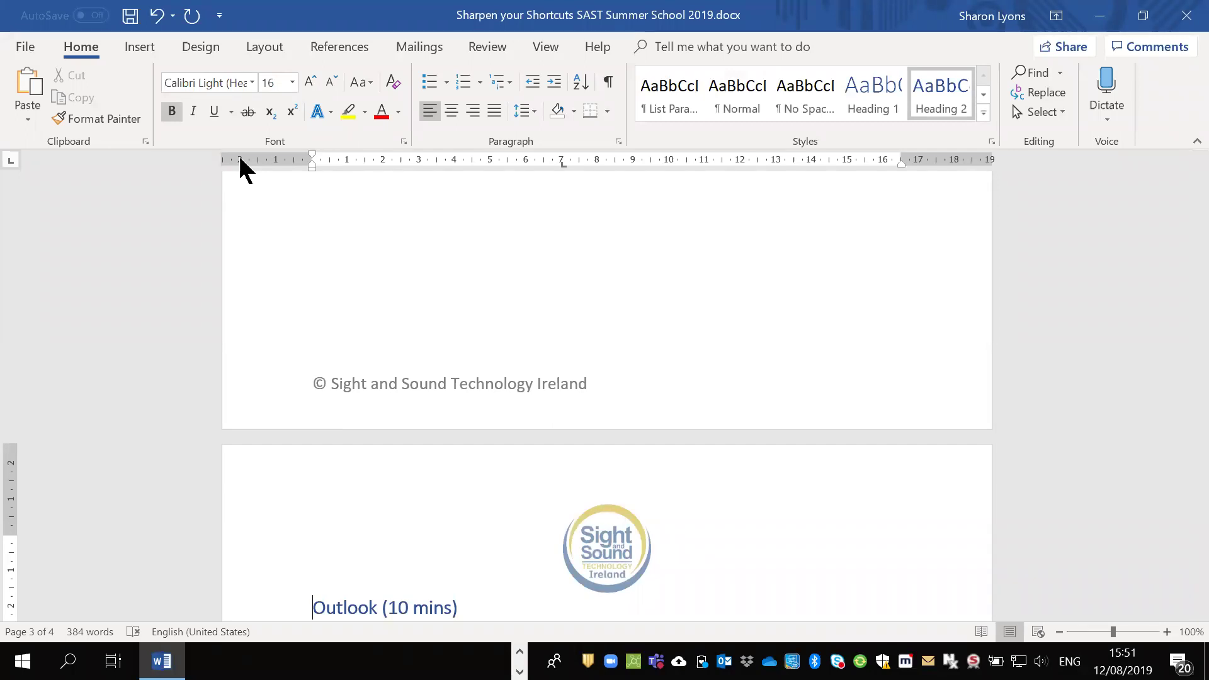
# Remove the page break before "Outlook (10 mins)" and reapply the Heading 2 style to that line
pyautogui.press('Down')
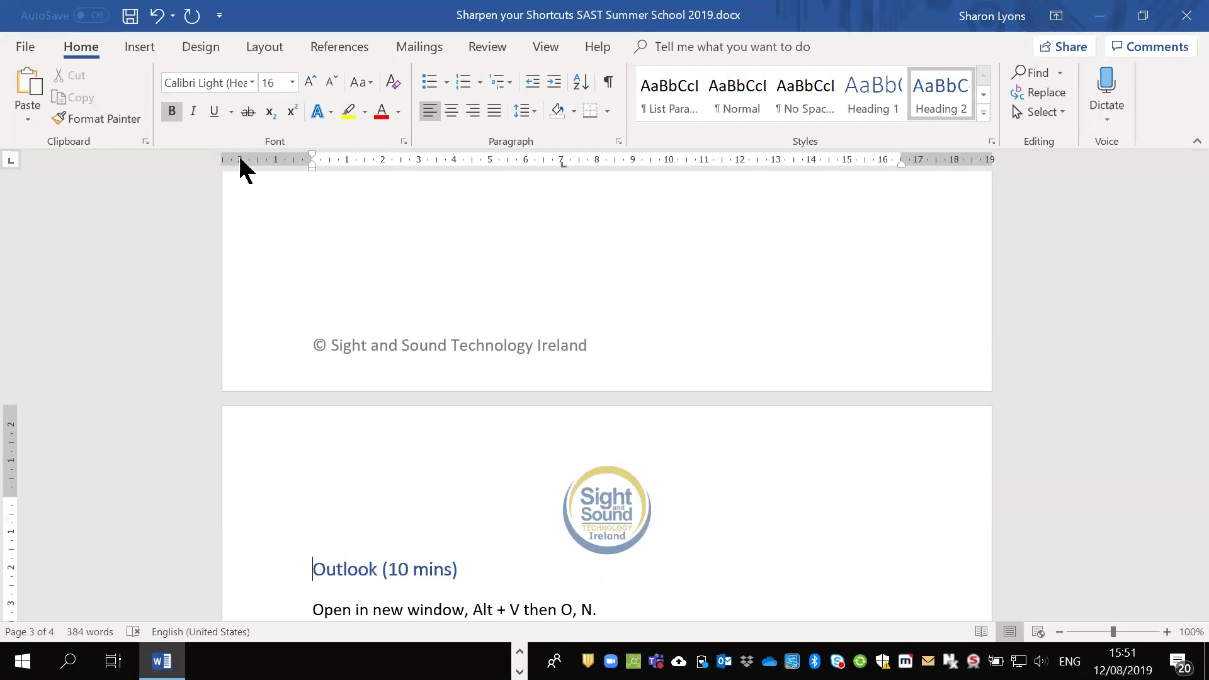
pyautogui.hotkey('ctrl', 'shift', 'n')
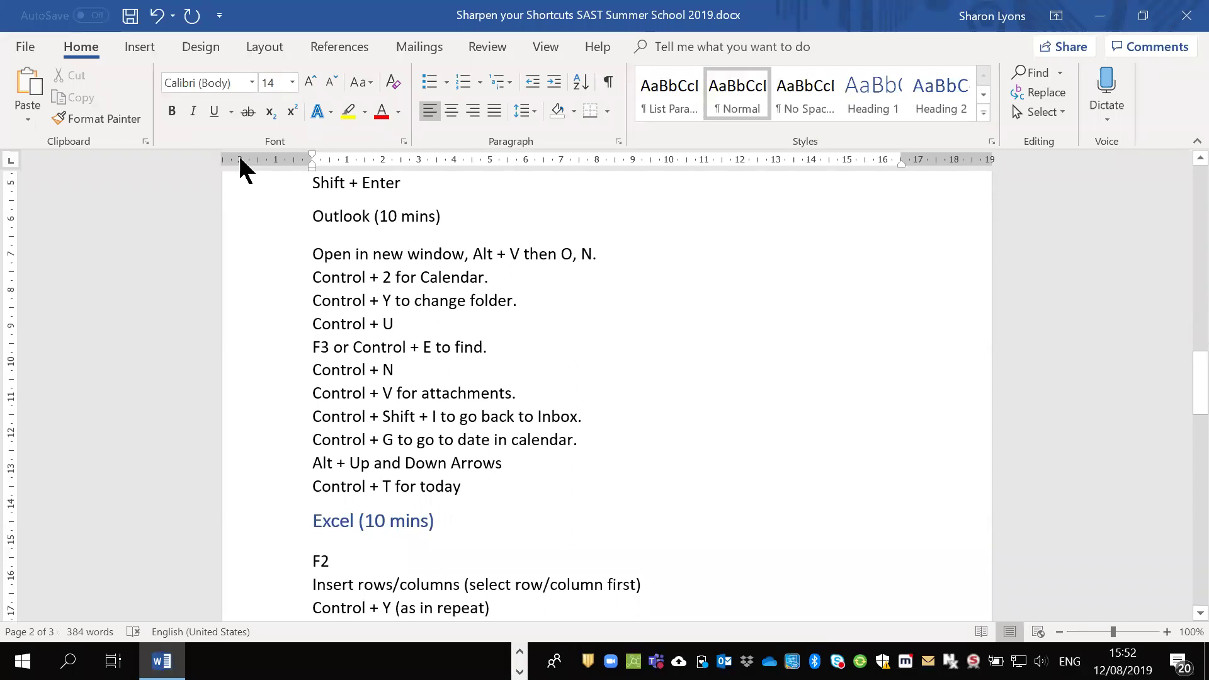
pyautogui.hotkey('ctrl', 'alt', '2')
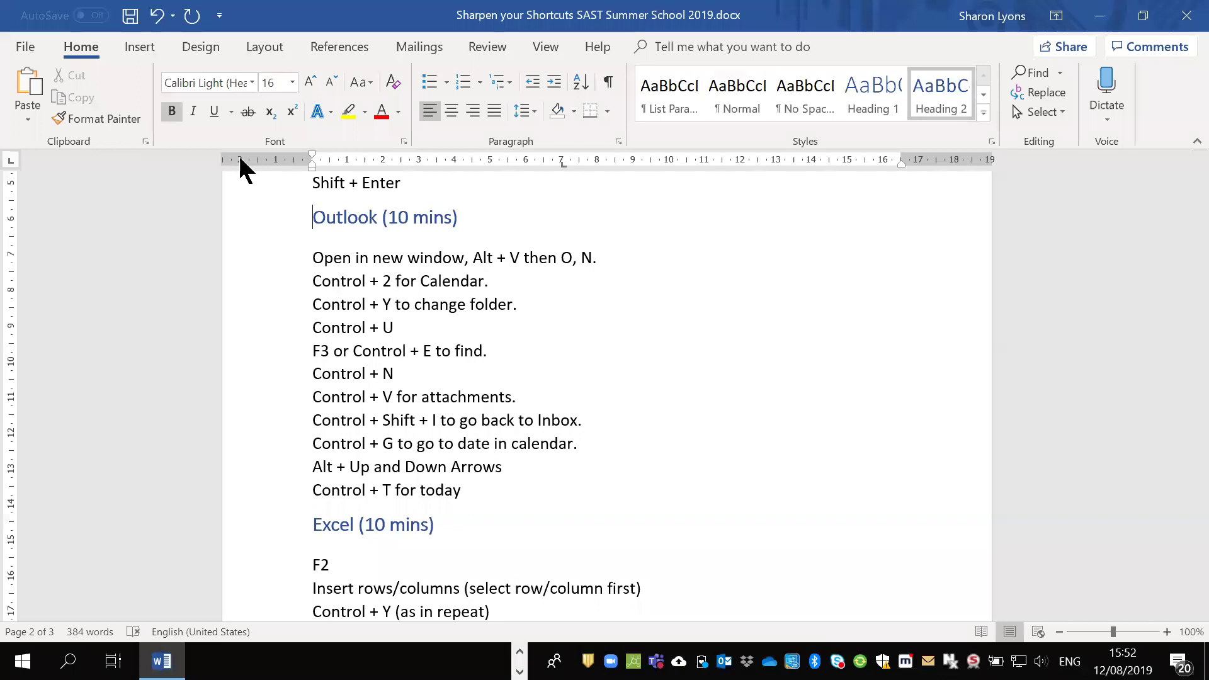
# Add a blank paragraph between the "Shift + Enter" line and the "Outlook (10 mins)" heading, and replace it with a line break
pyautogui.press('Down')
pyautogui.press('Up')
pyautogui.press('Down')
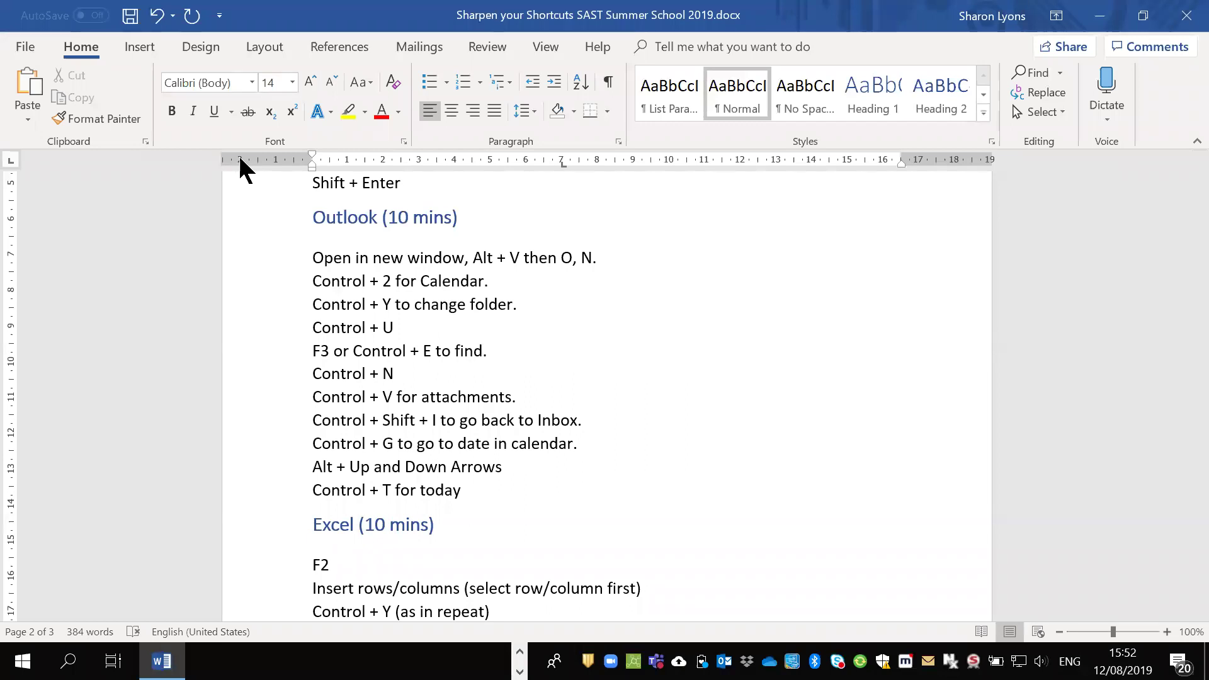
pyautogui.press('Return')
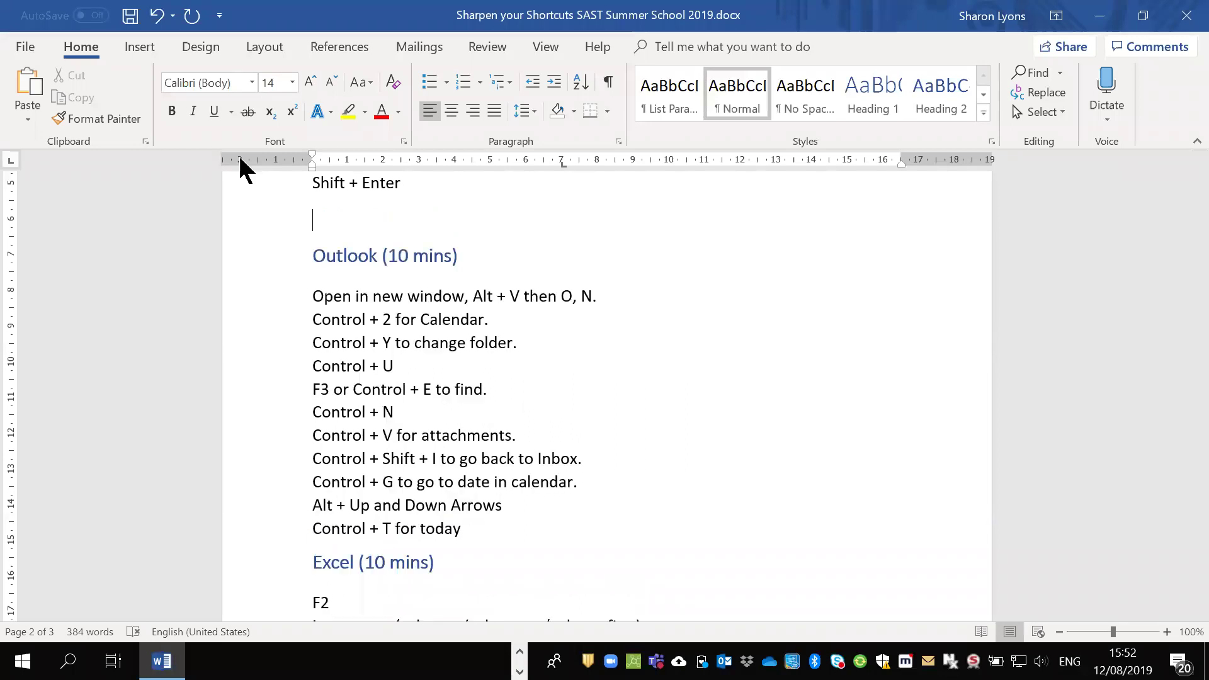
pyautogui.press('BackSpace')
pyautogui.press('Return')
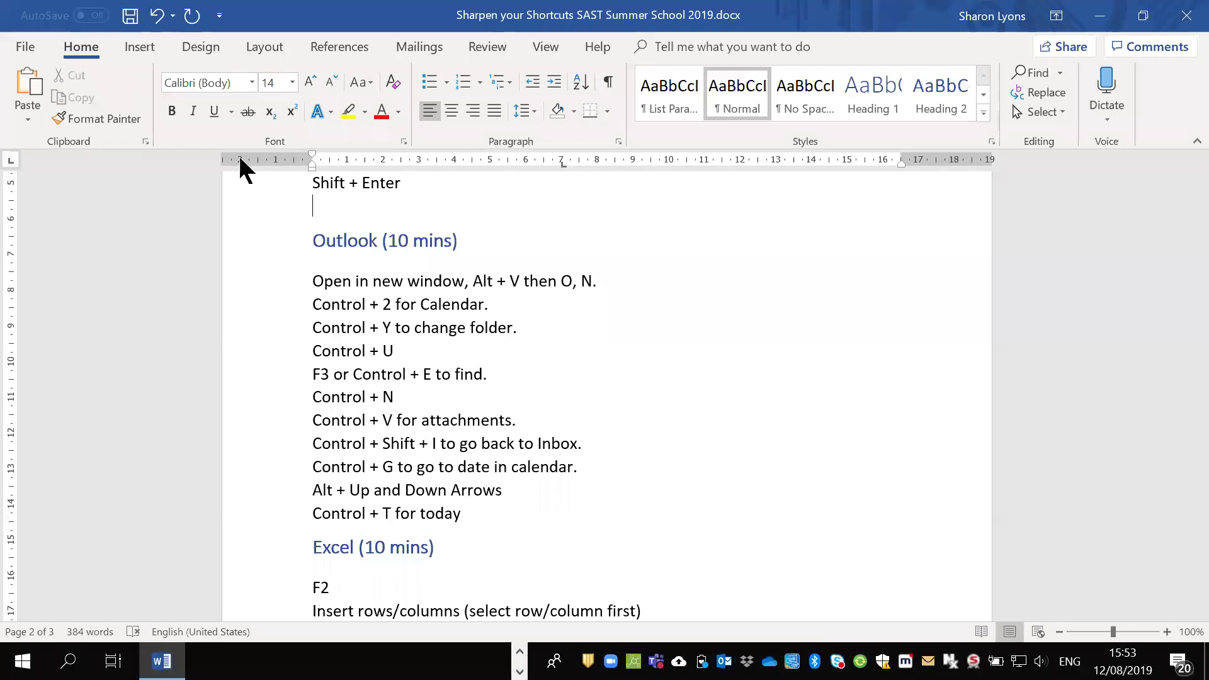
# Add a bulleted item "Hello" above the "Outlook (10 mins)" heading, end the list, and add another blank line below it
pyautogui.press('Return')
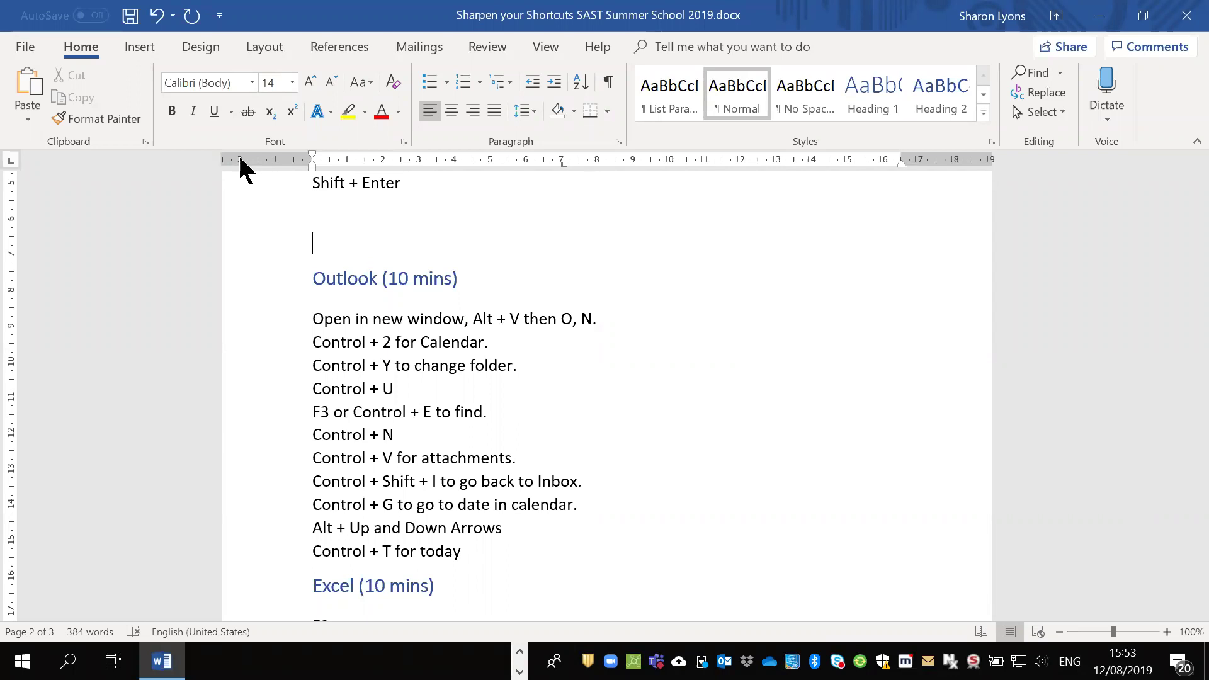
pyautogui.hotkey('ctrl', 'shift', 'l')
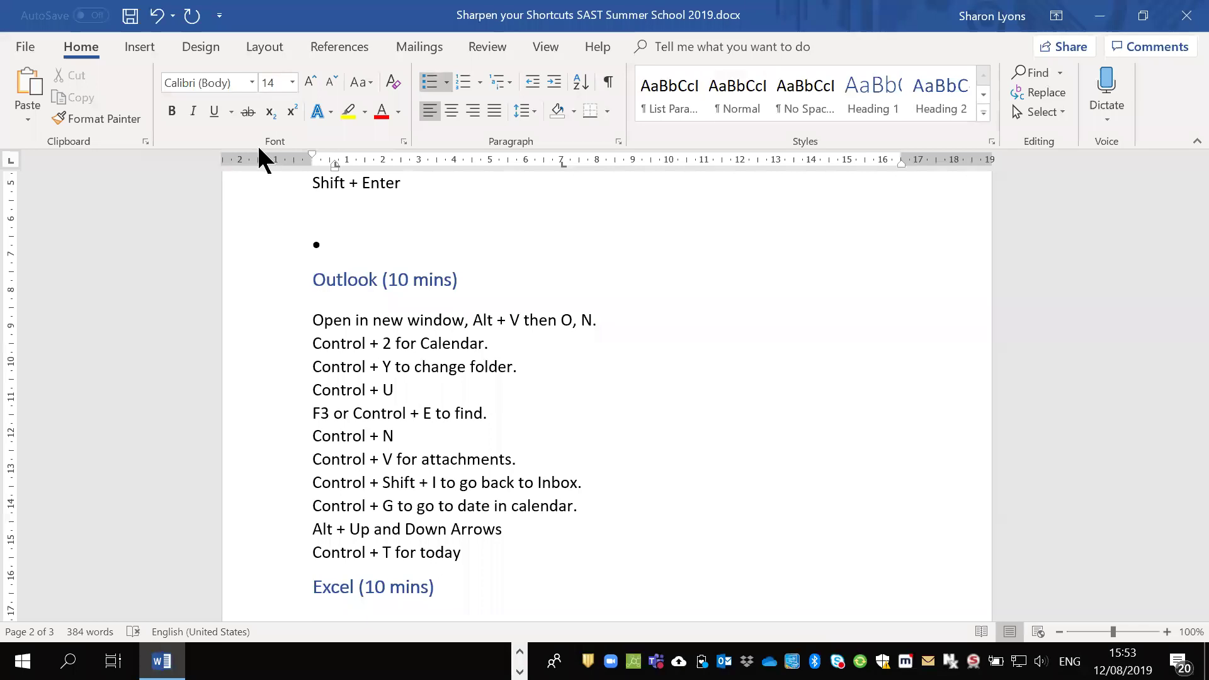
pyautogui.write('Hello')
pyautogui.press('Return')
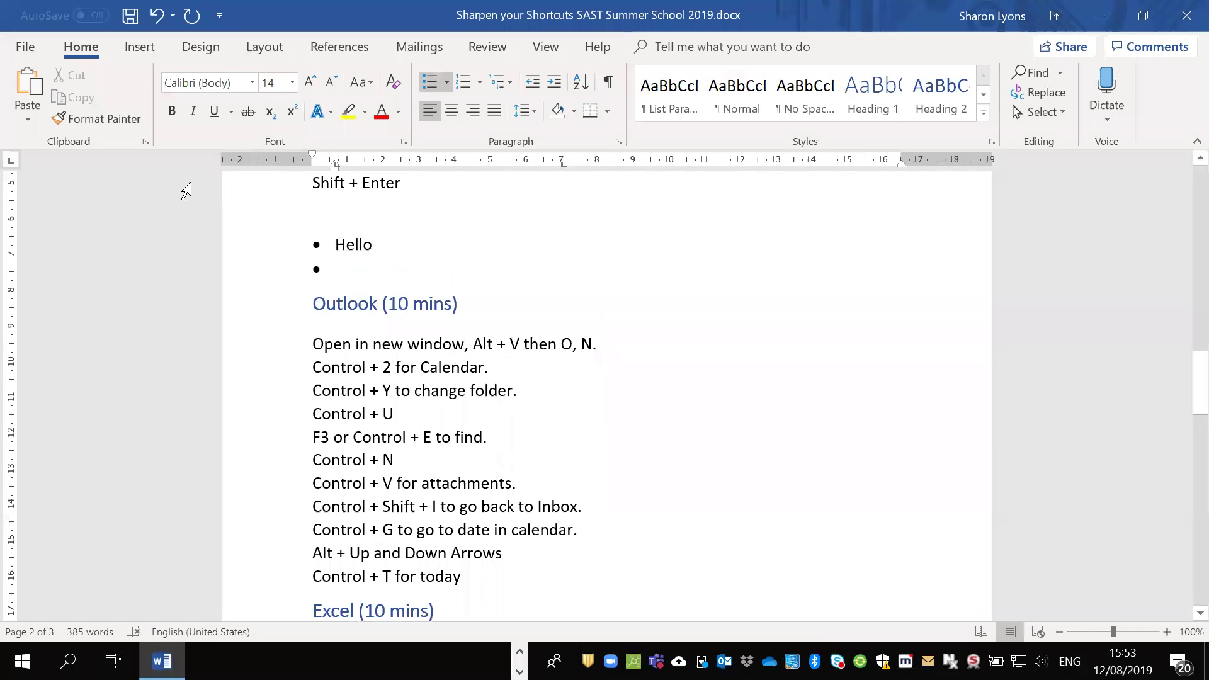
pyautogui.press('Return')
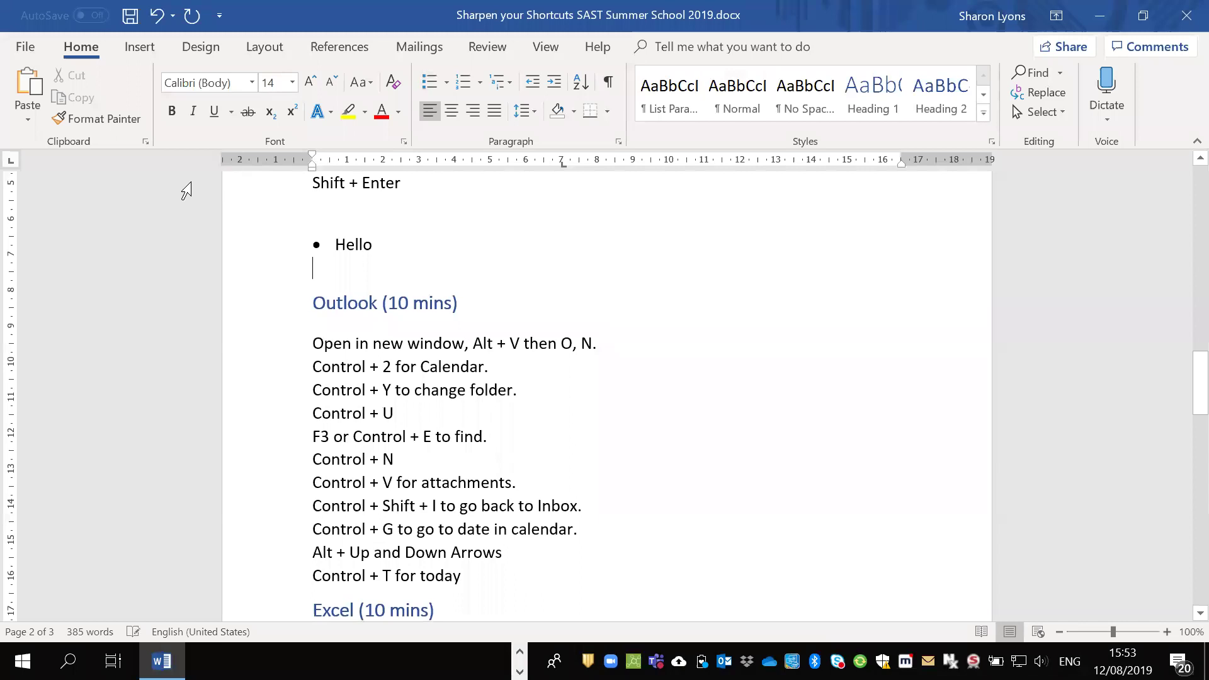
pyautogui.press('Return')
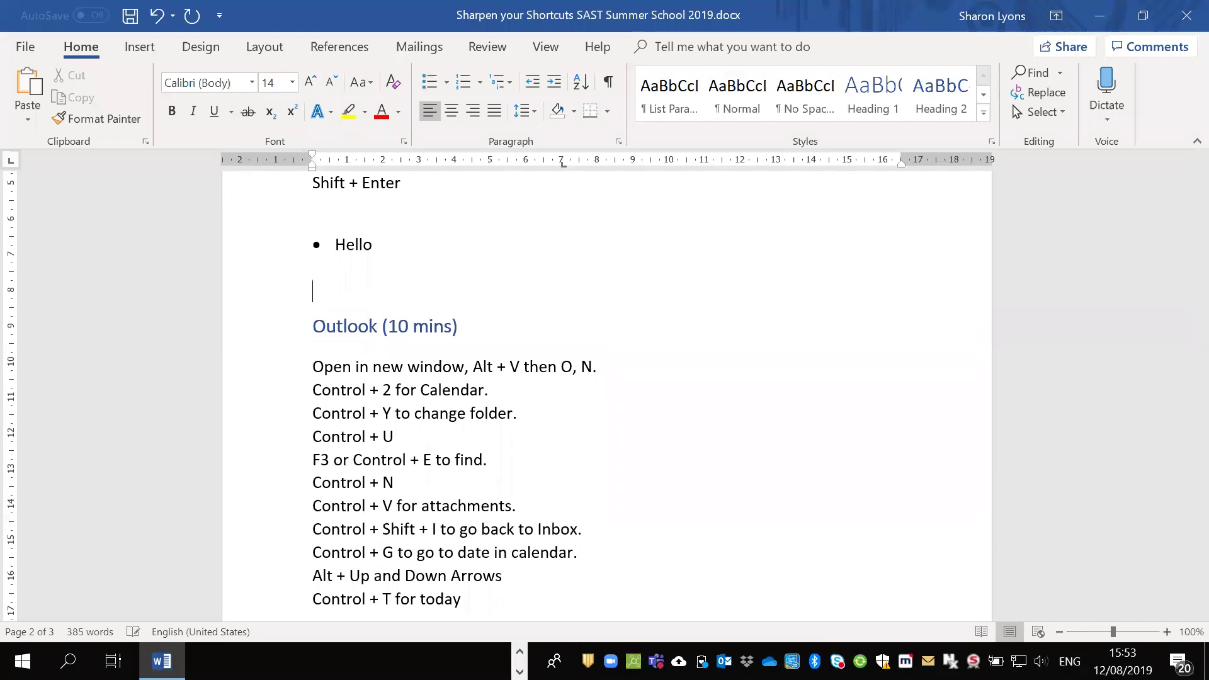
# Enter "HELLO HOW ARE YOU?" on the blank line below "Shift + Enter"
pyautogui.press('Up')
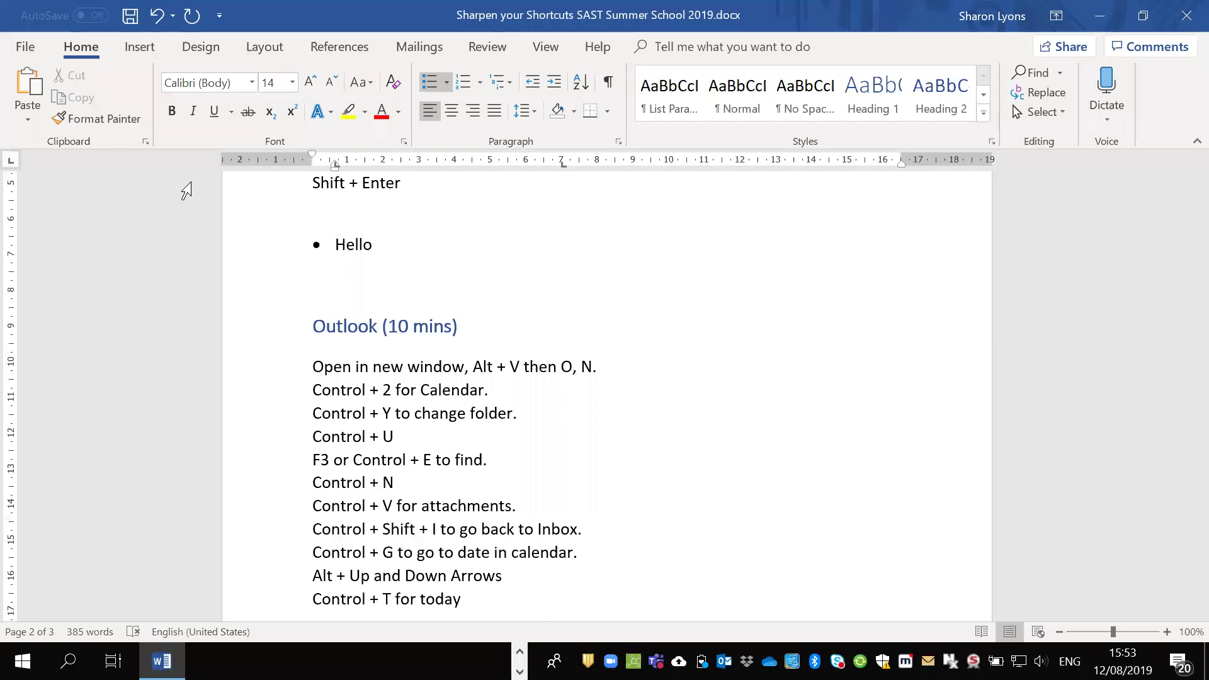
pyautogui.press('Up')
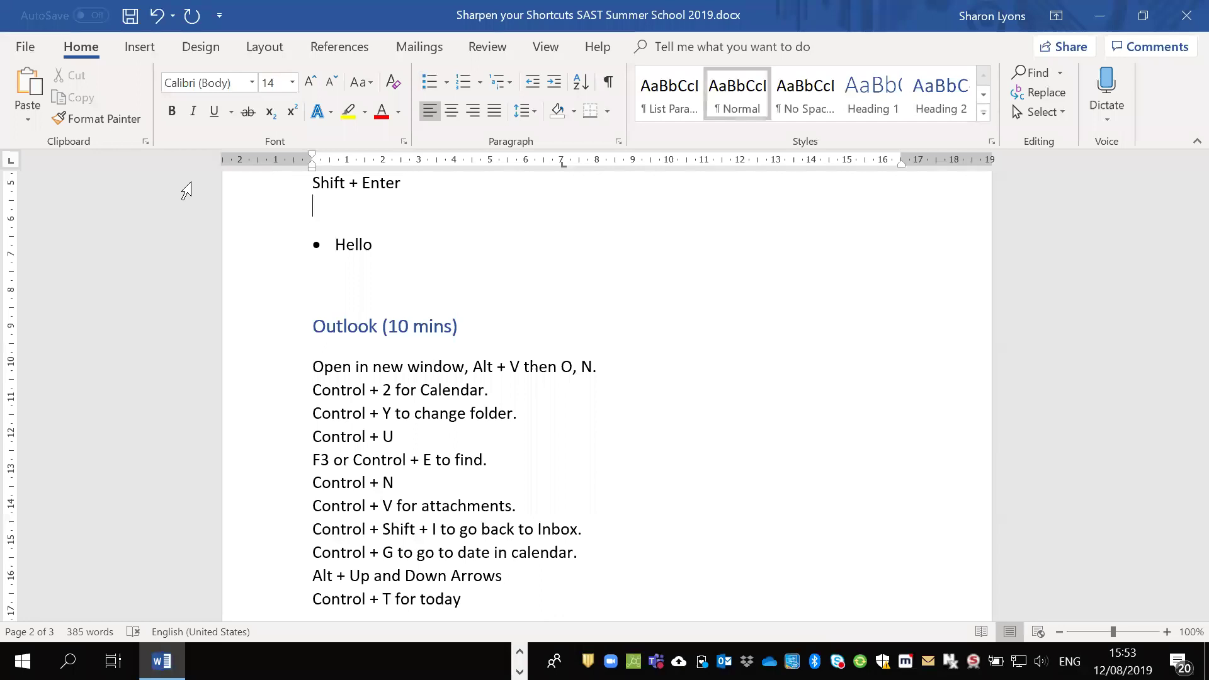
pyautogui.press('Up')
pyautogui.press('Down')
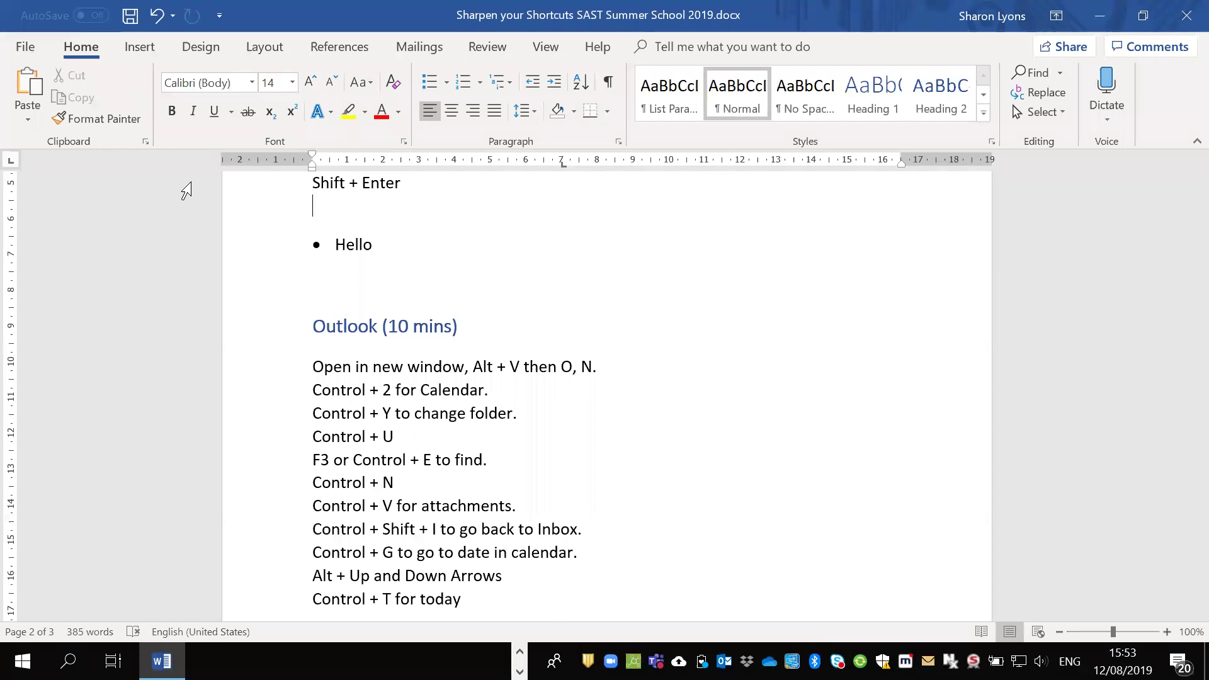
pyautogui.write('HELLO HOW ')
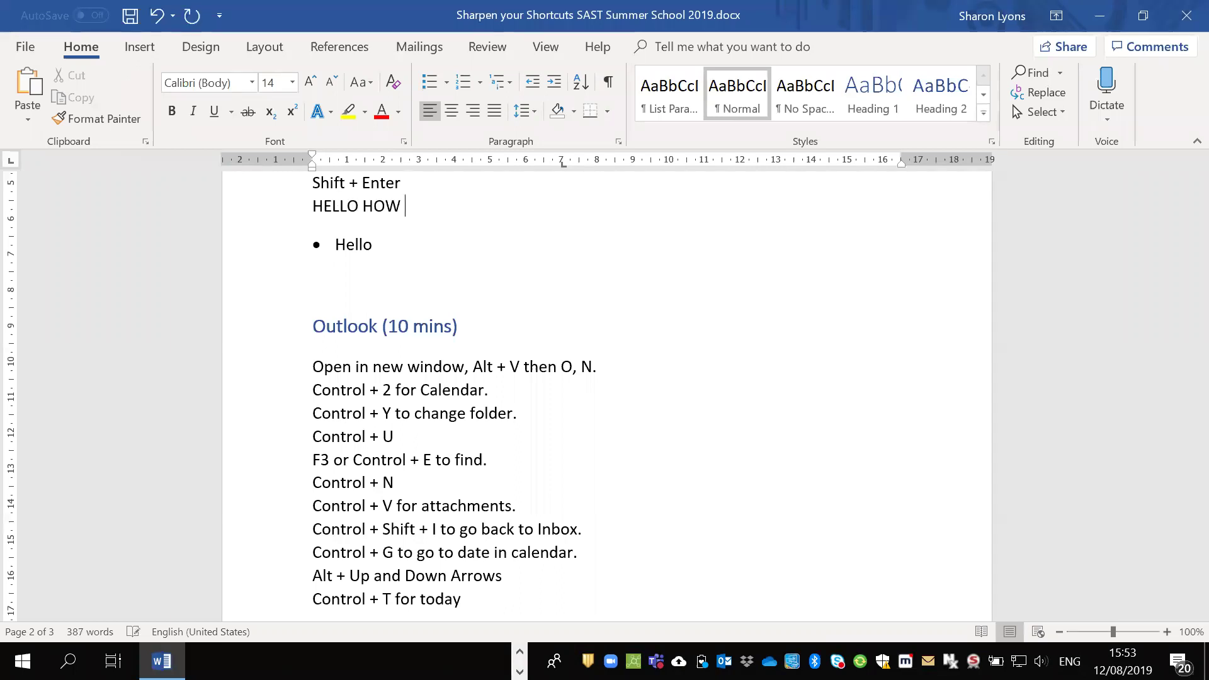
pyautogui.write('ARE YOU?')
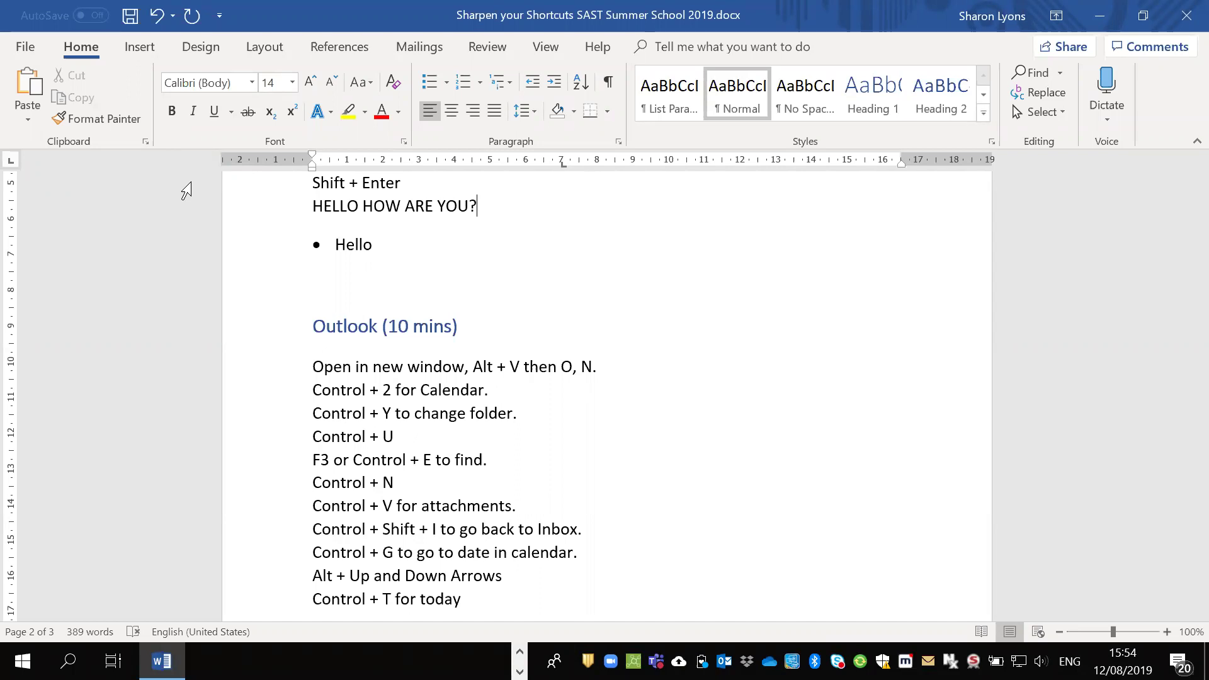
# Select "HELLO HOW ARE YOU?" and cycle its case through lowercase, capitalized words and uppercase, ending on capitalized words
pyautogui.hotkey('shift', 'Home')
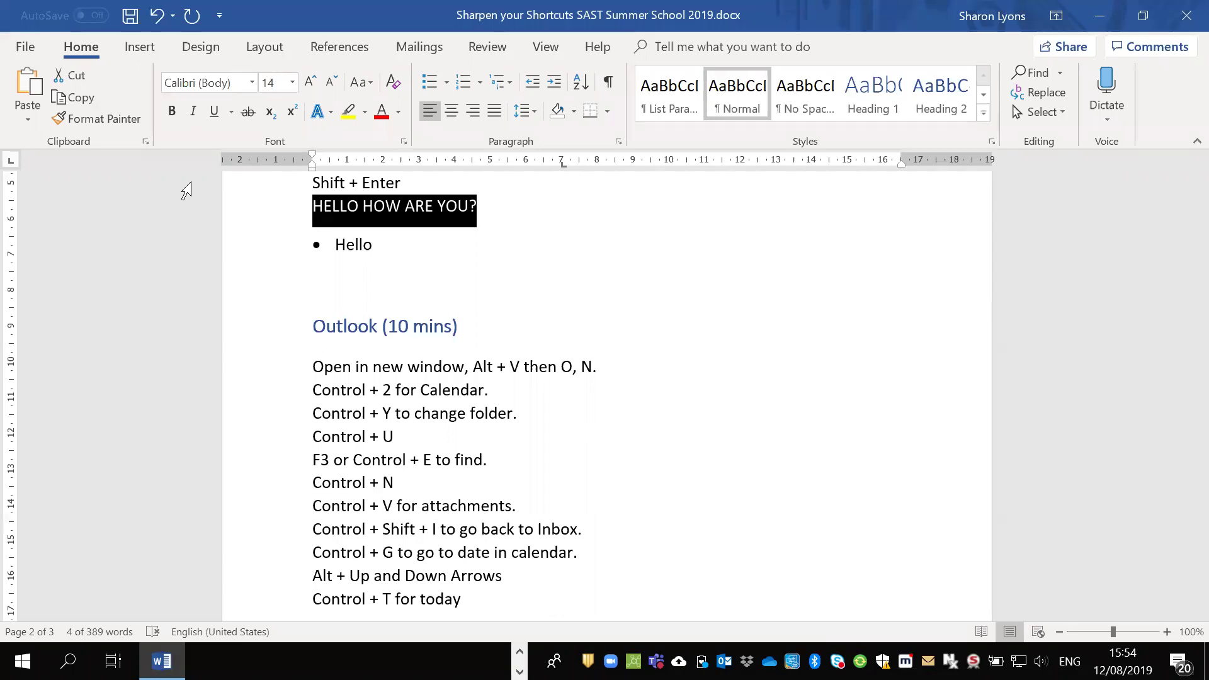
pyautogui.hotkey('shift', 'F3')
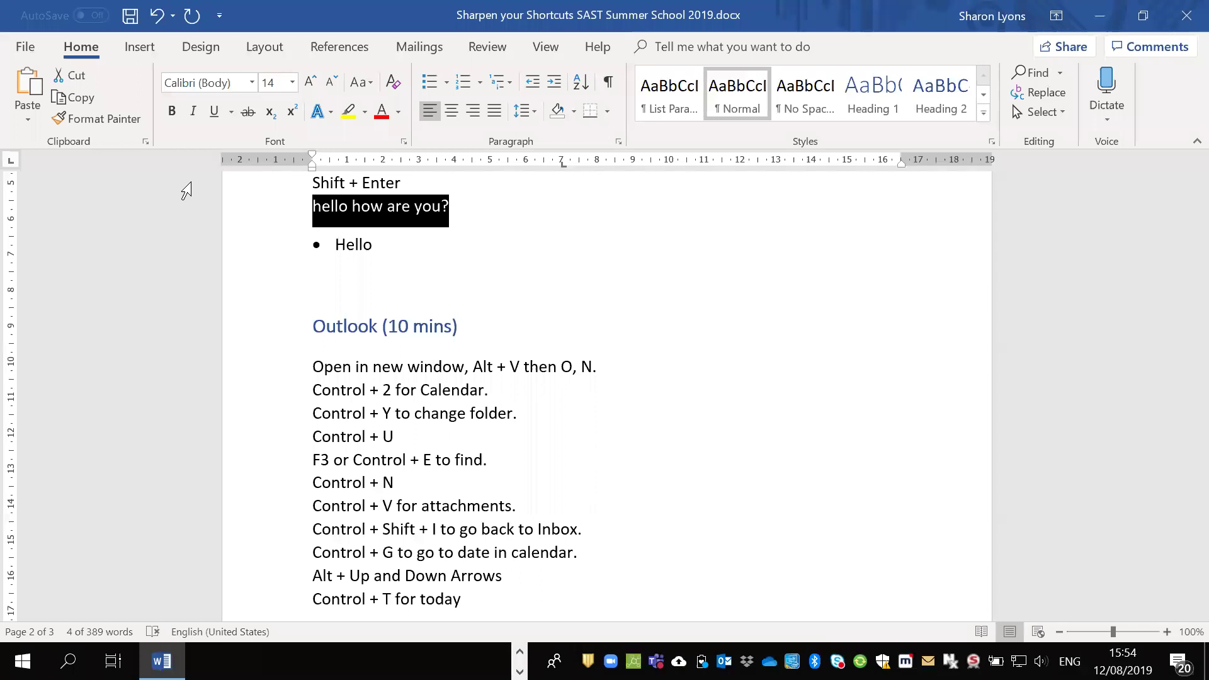
pyautogui.hotkey('shift', 'F3')
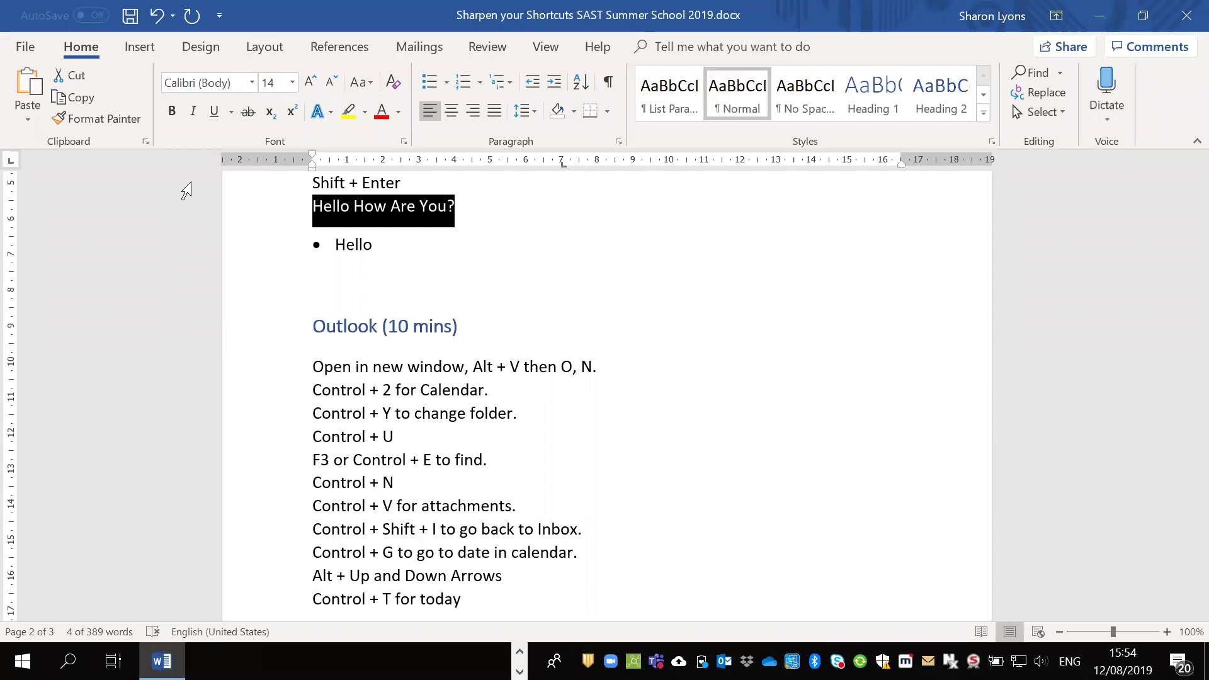
pyautogui.hotkey('shift', 'F3')
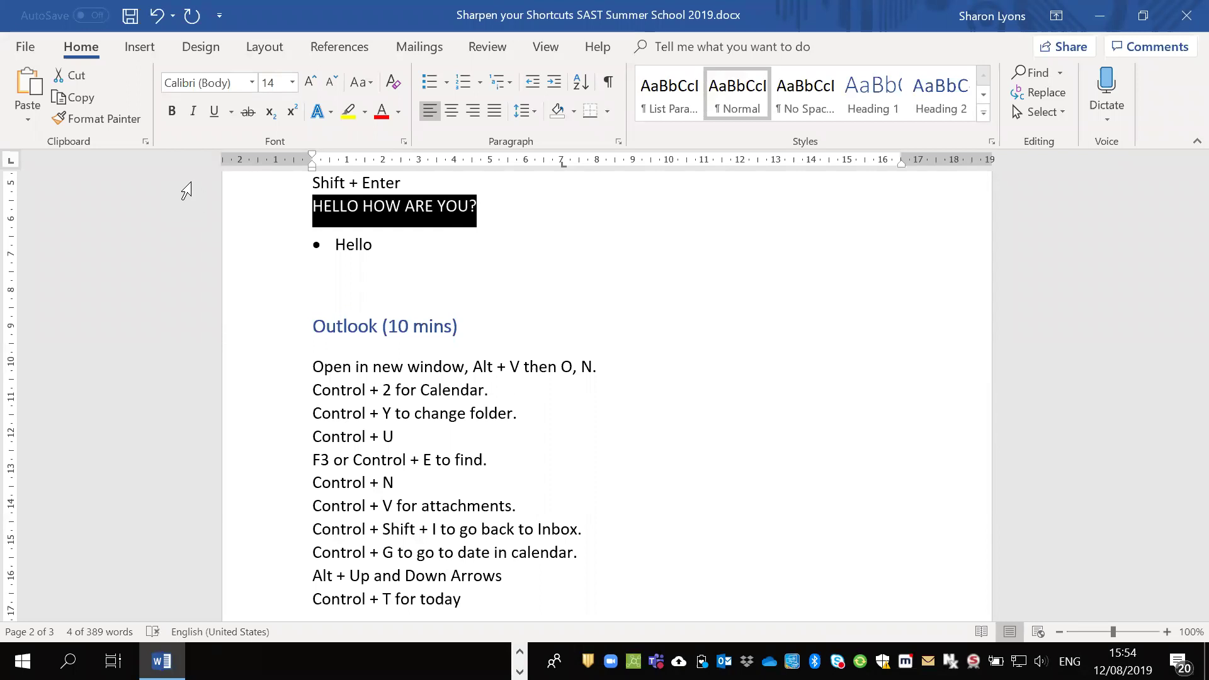
pyautogui.hotkey('shift', 'F3')
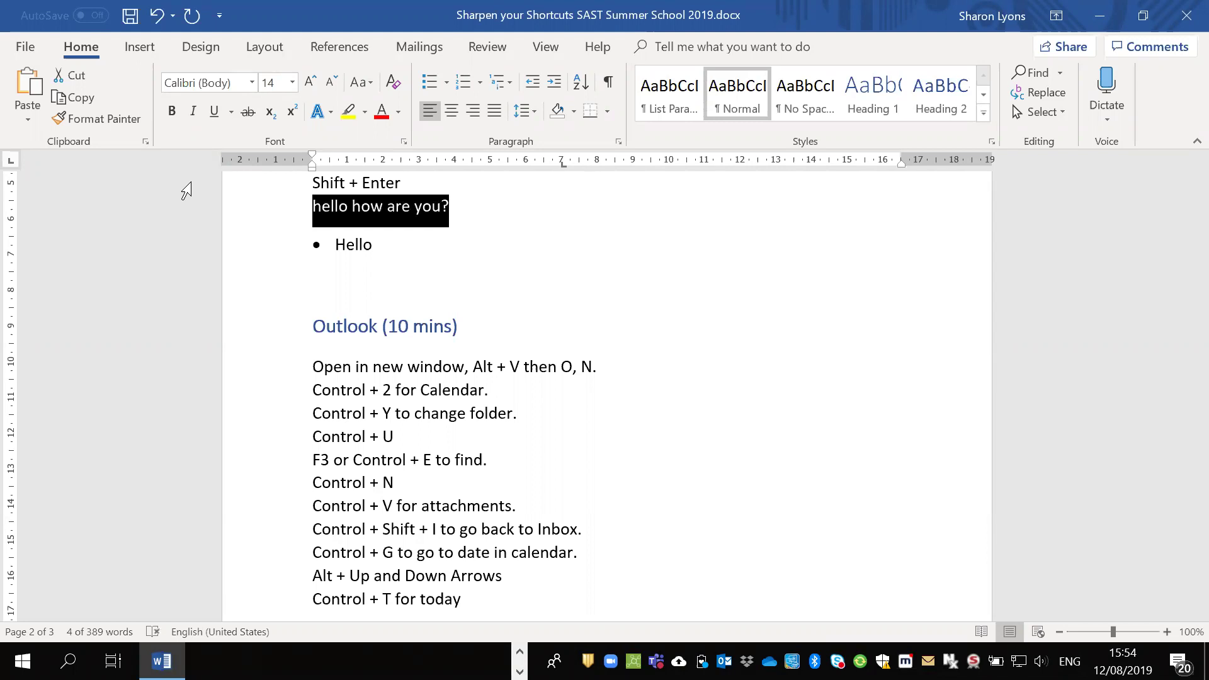
pyautogui.hotkey('shift', 'F3')
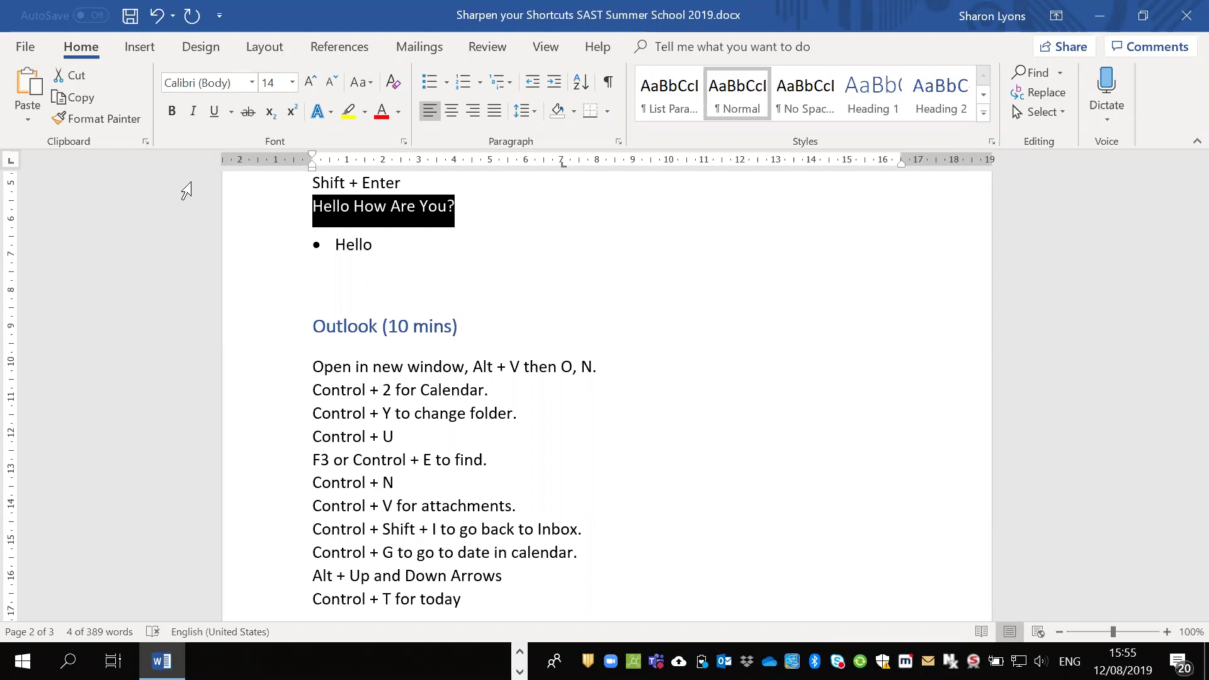
# Delete the "Hello How Are You?" line and place the cursor on the blank line below the "Hello" bullet
pyautogui.press('BackSpace')
pyautogui.press('BackSpace')
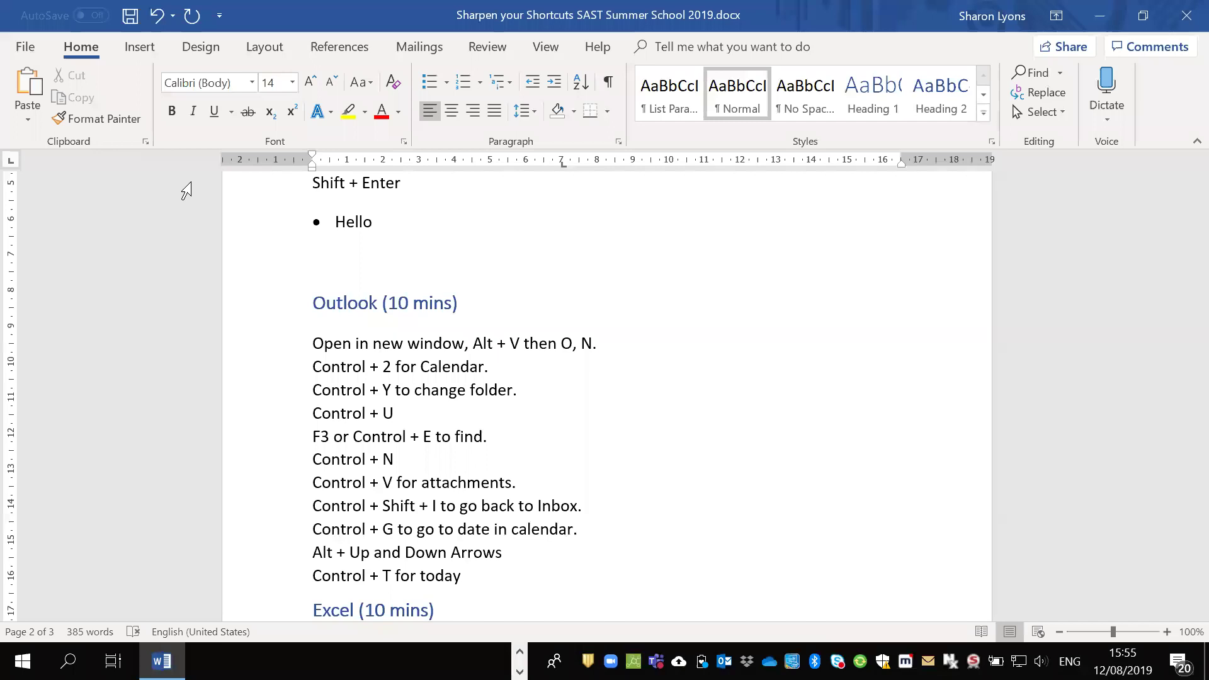
pyautogui.press('Down')
pyautogui.press('Down')
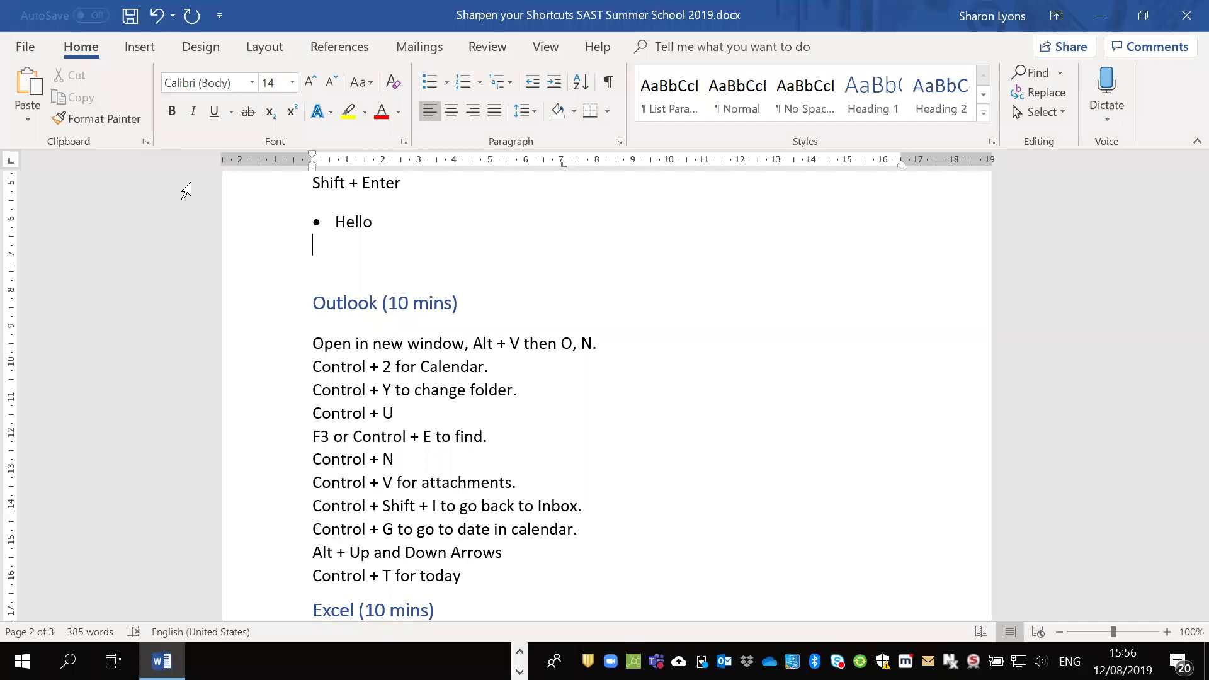
# Search for "HELLO" through Find and Replace and close the dialog
pyautogui.hotkey('ctrl', 'h')
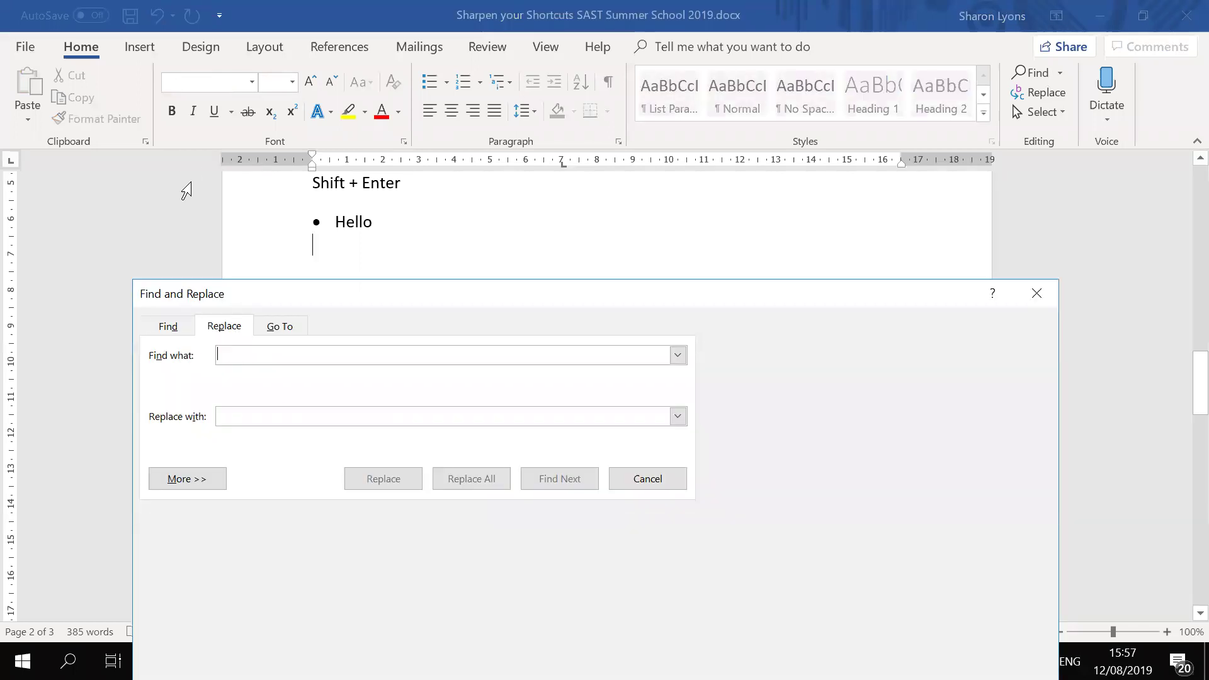
pyautogui.write('HELLO')
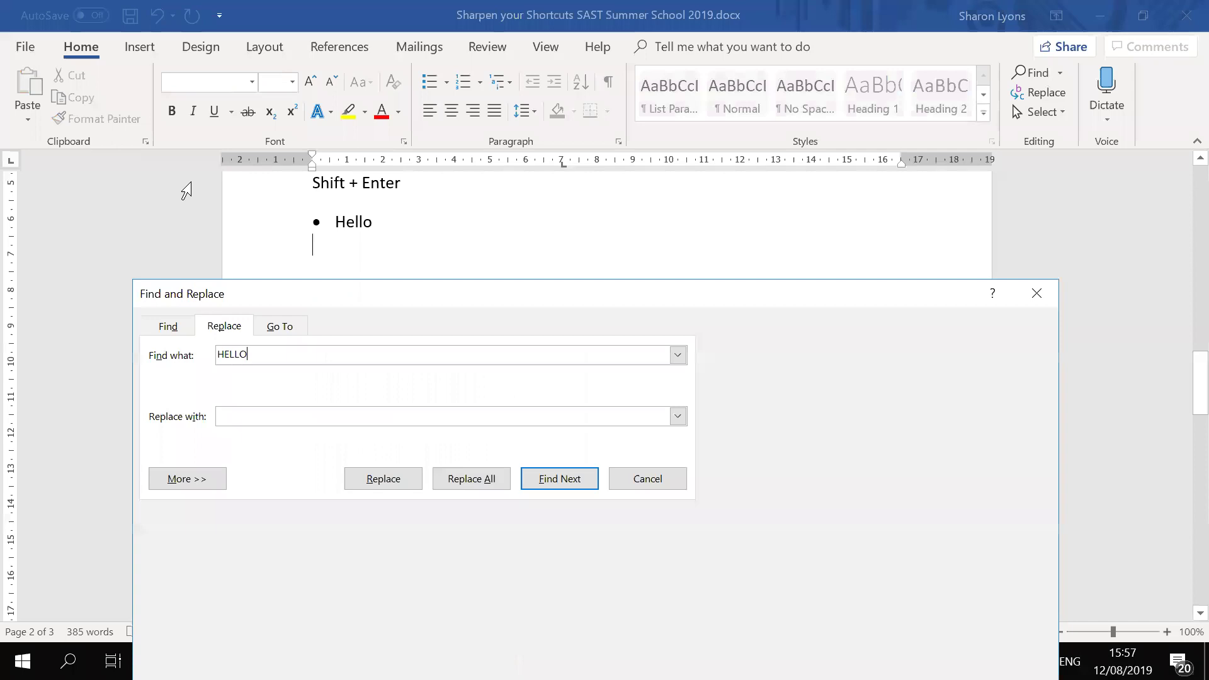
pyautogui.press('Return')
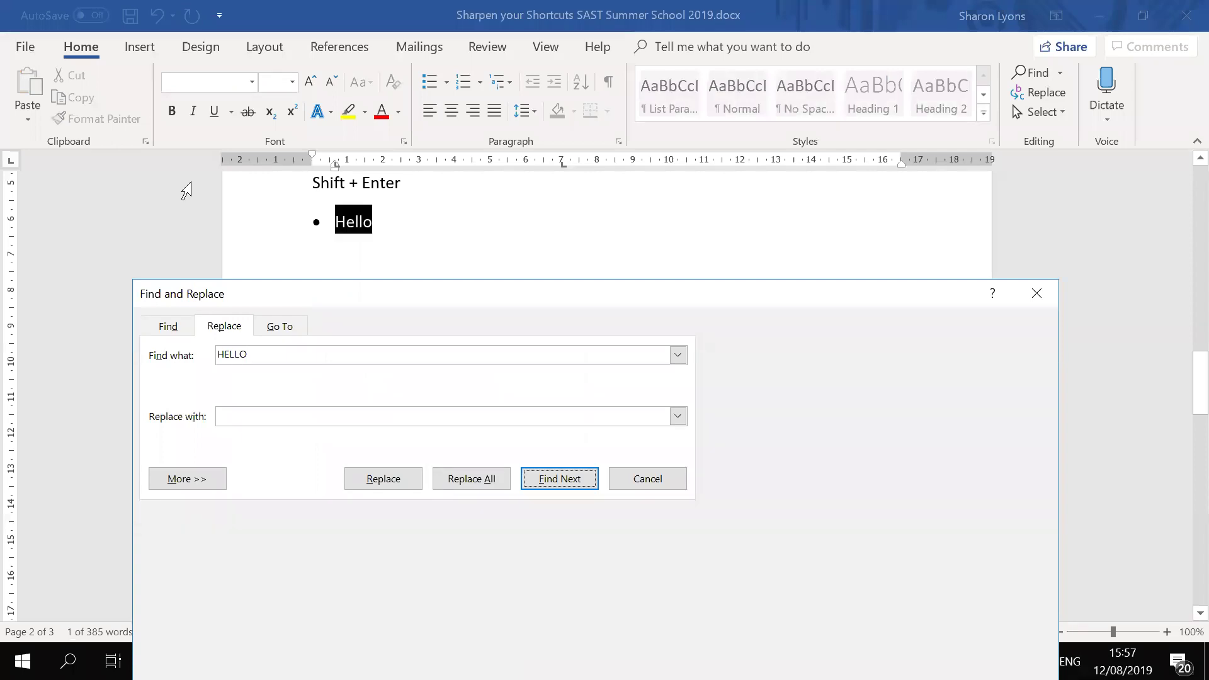
pyautogui.press('Escape')
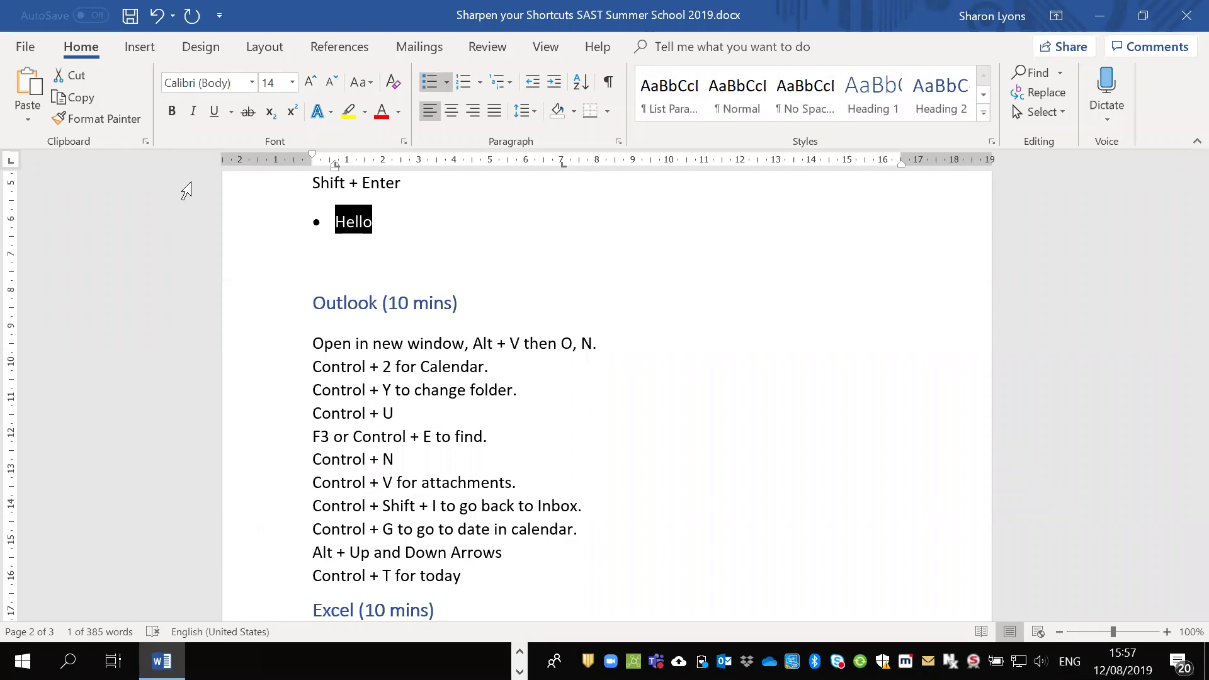
# Repeat the Find and Replace search on the selected "Hello", close the dialog, and try to find the next match without it
pyautogui.hotkey('ctrl', 'h')
pyautogui.press('Return')
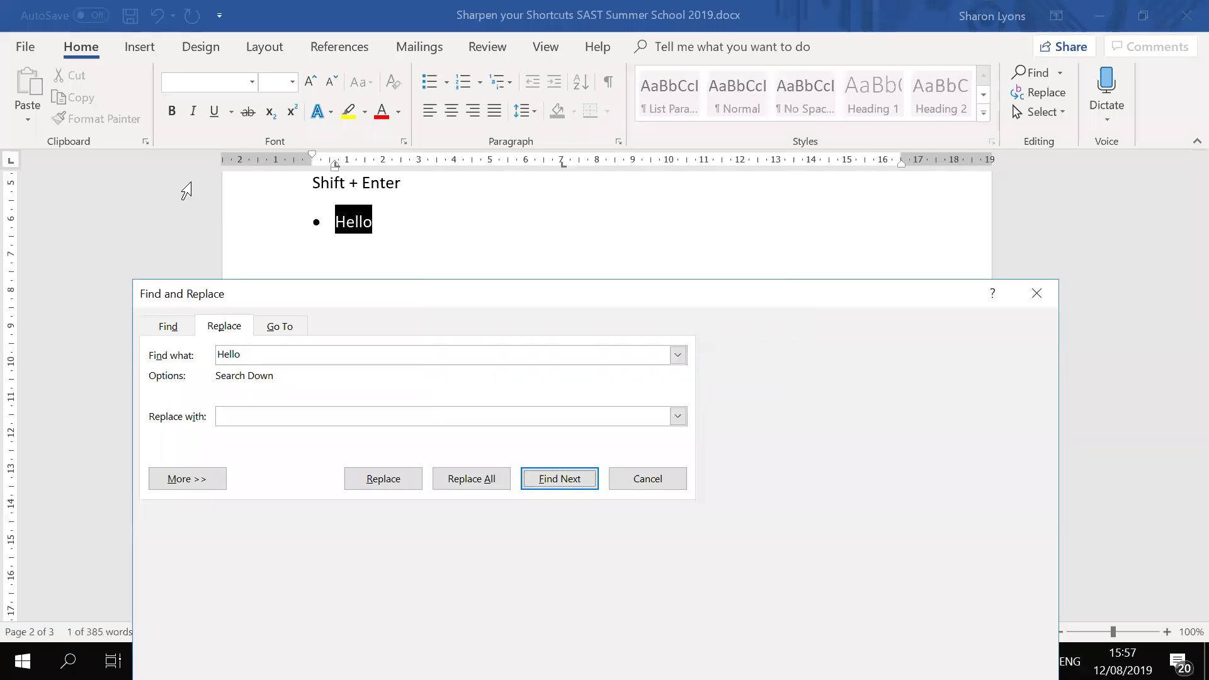
pyautogui.press('Escape')
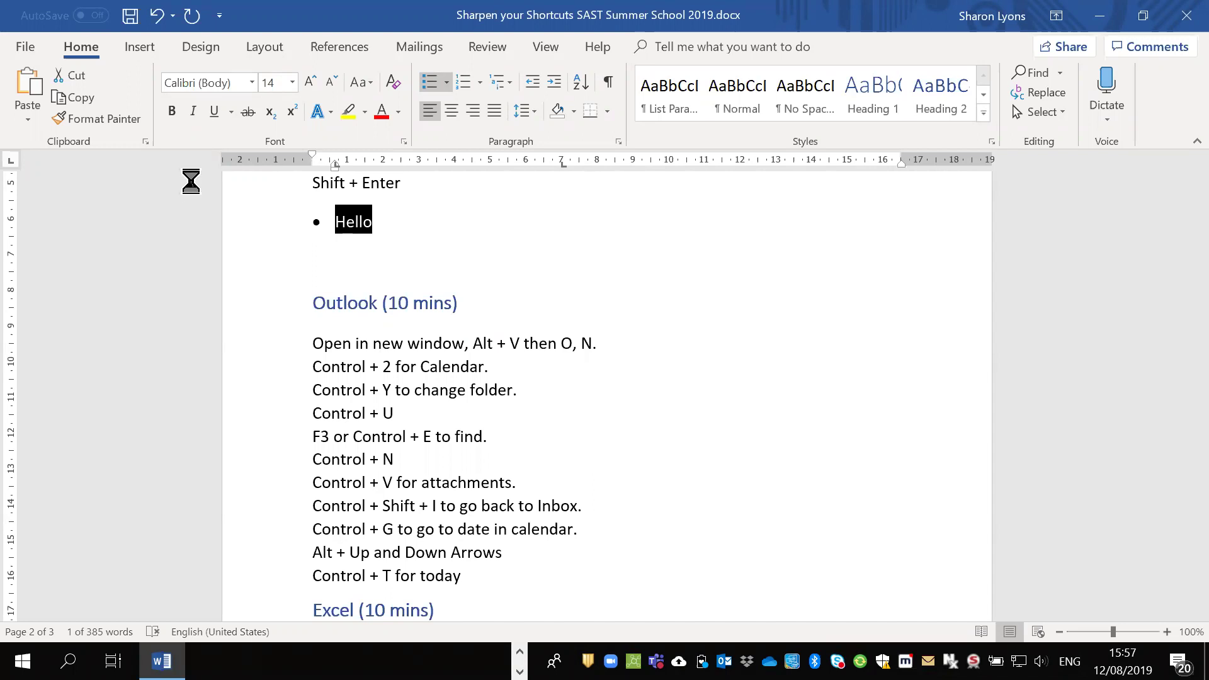
pyautogui.press('F3')
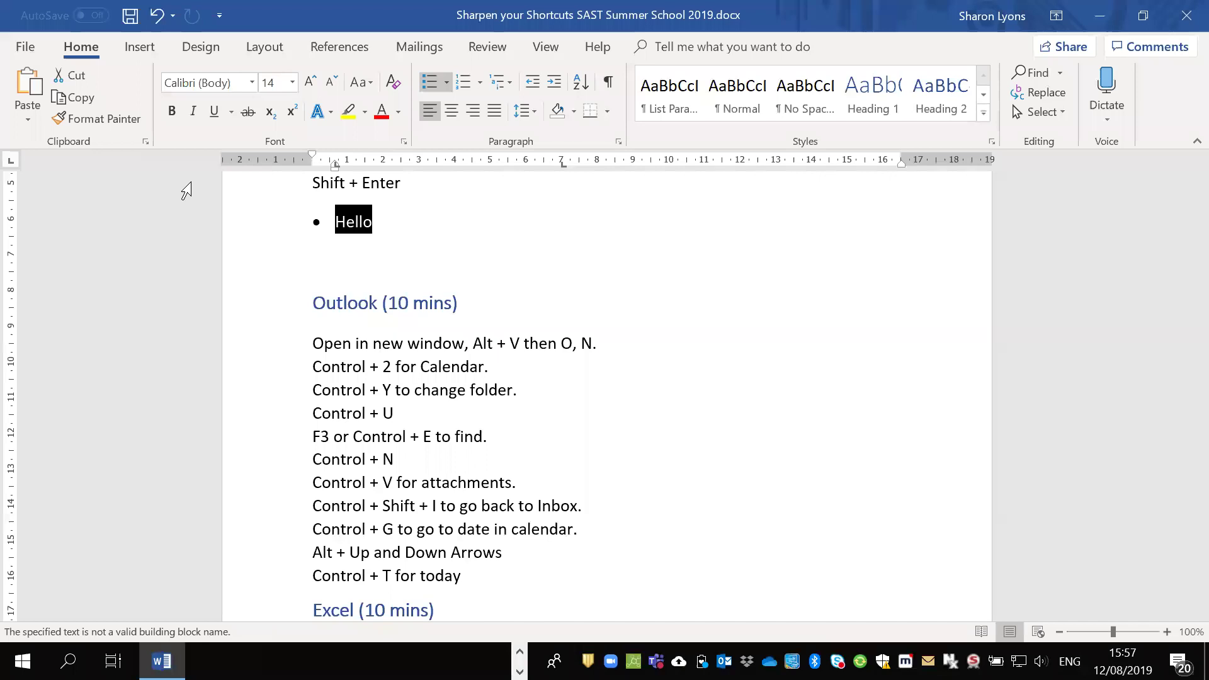
pyautogui.press('Down')
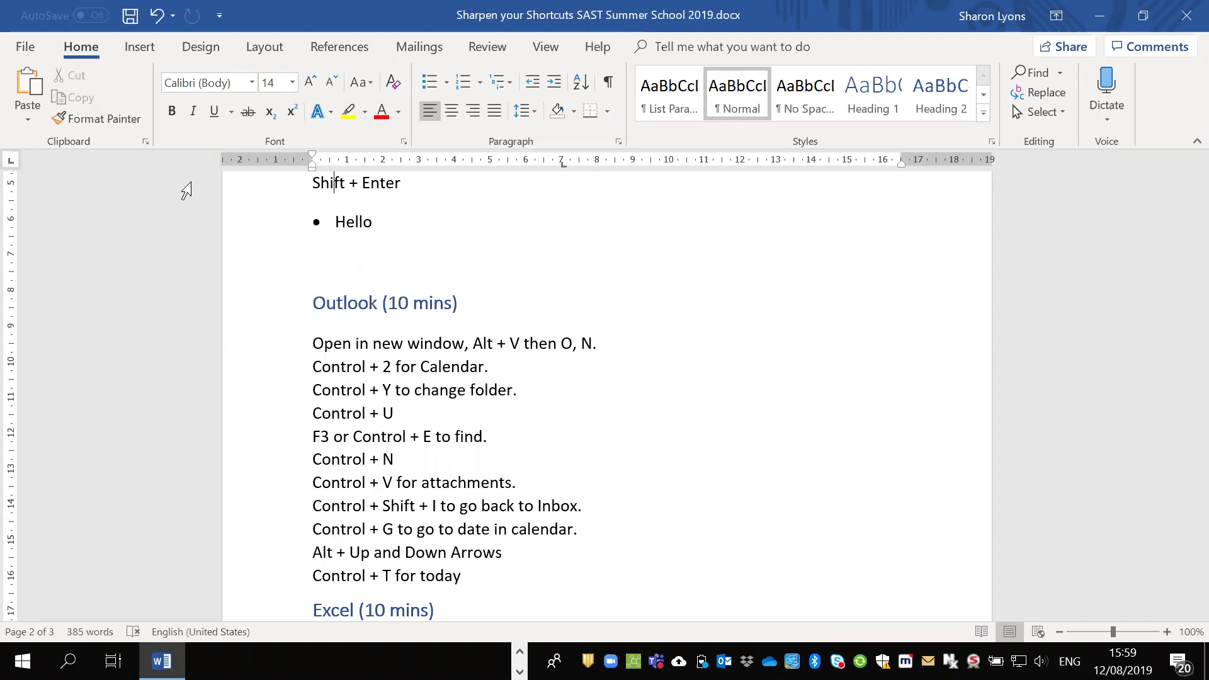
# Search for "Hello" with the Navigation pane and close the pane
pyautogui.hotkey('ctrl', 'f')
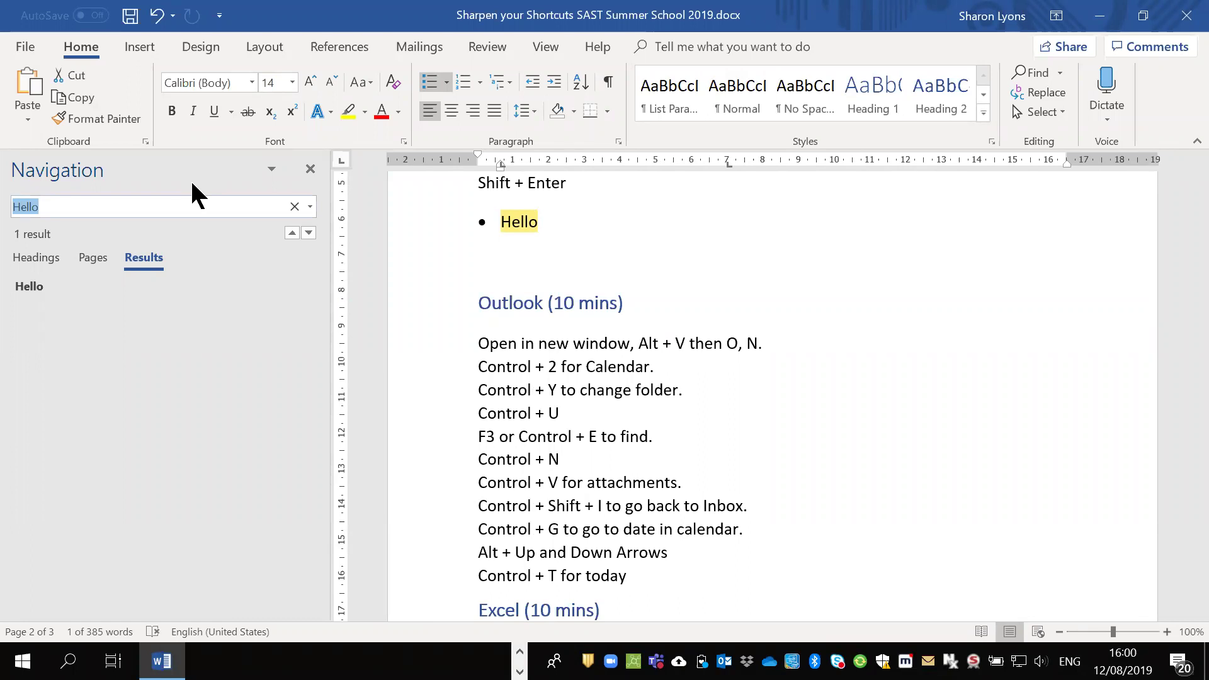
pyautogui.hotkey('ctrl', 'space')
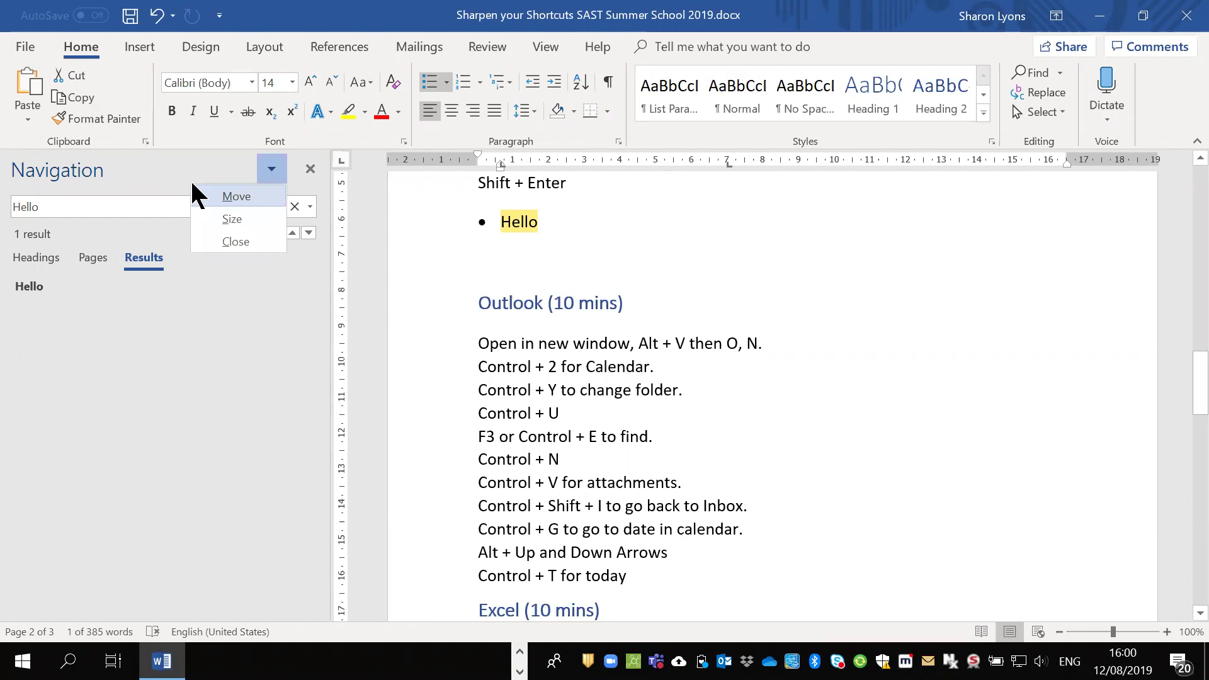
pyautogui.press('Up')
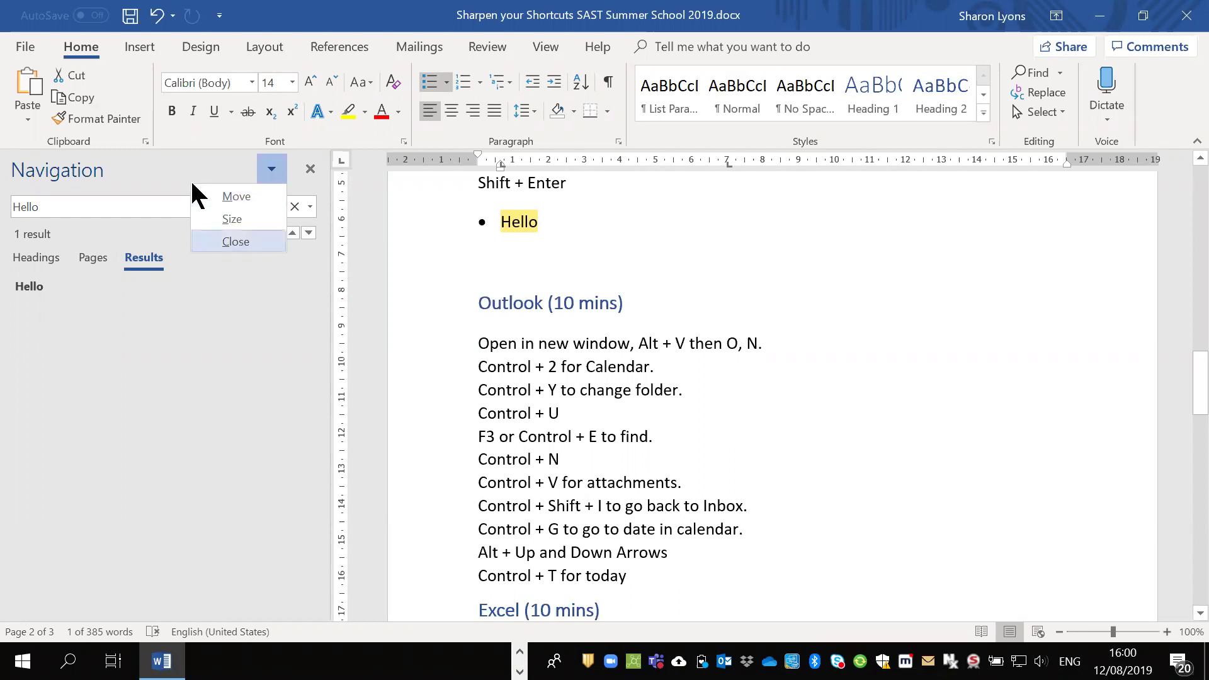
pyautogui.press('Return')
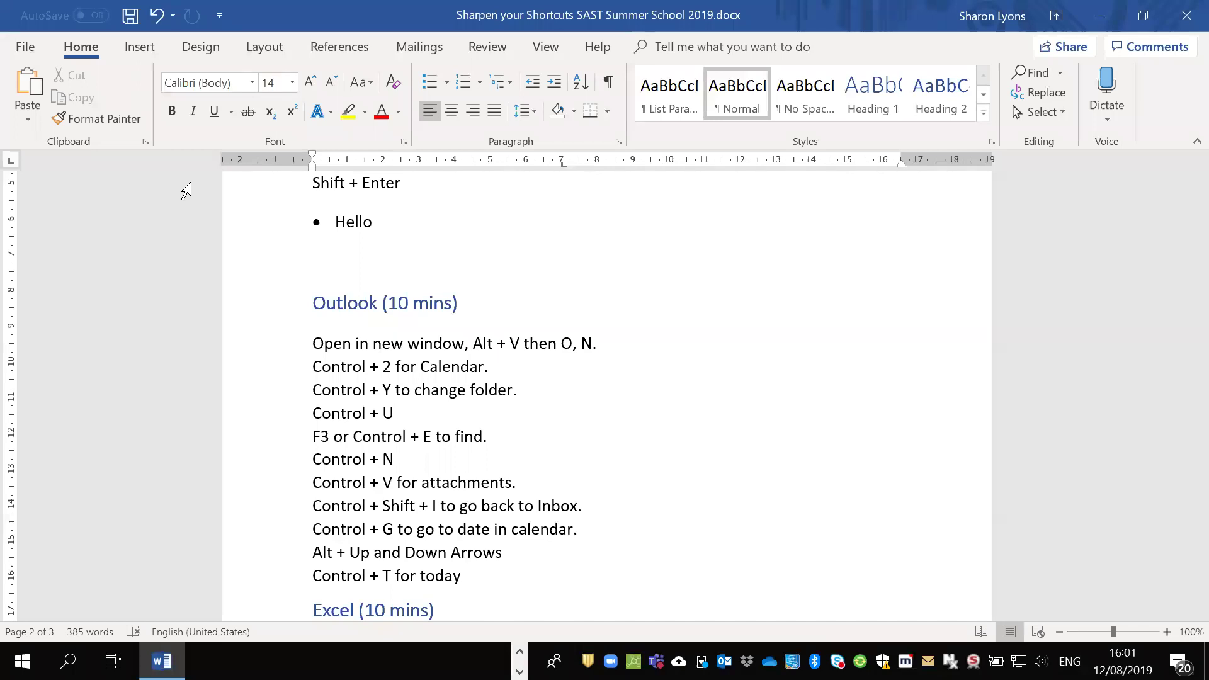
# Browse through the open windows and switch to JAWS Professional
pyautogui.hotkey('alt', 'Tab')
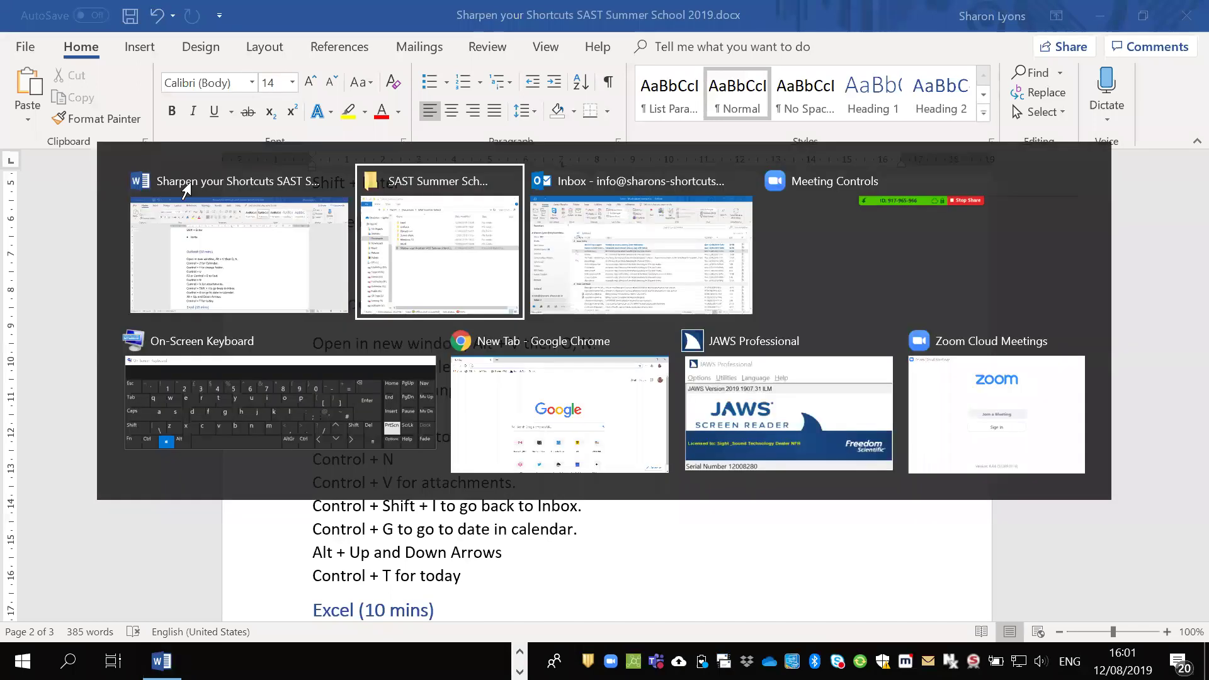
pyautogui.press('Escape')
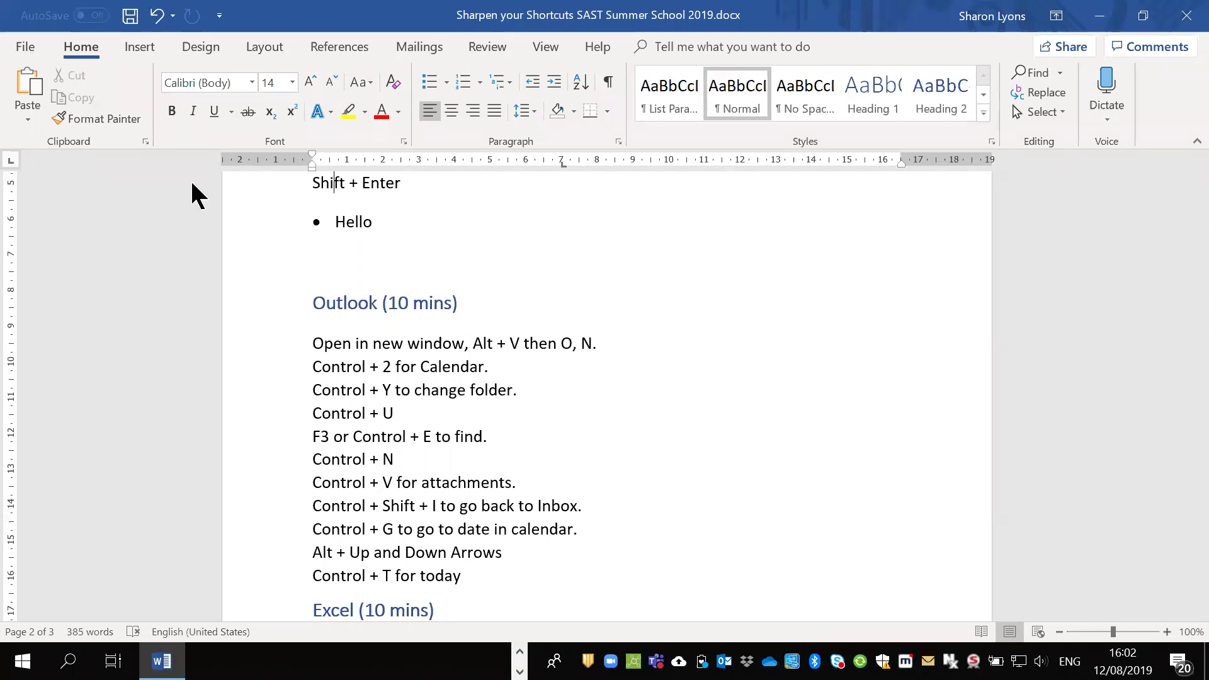
pyautogui.hotkey('alt', 'Tab')
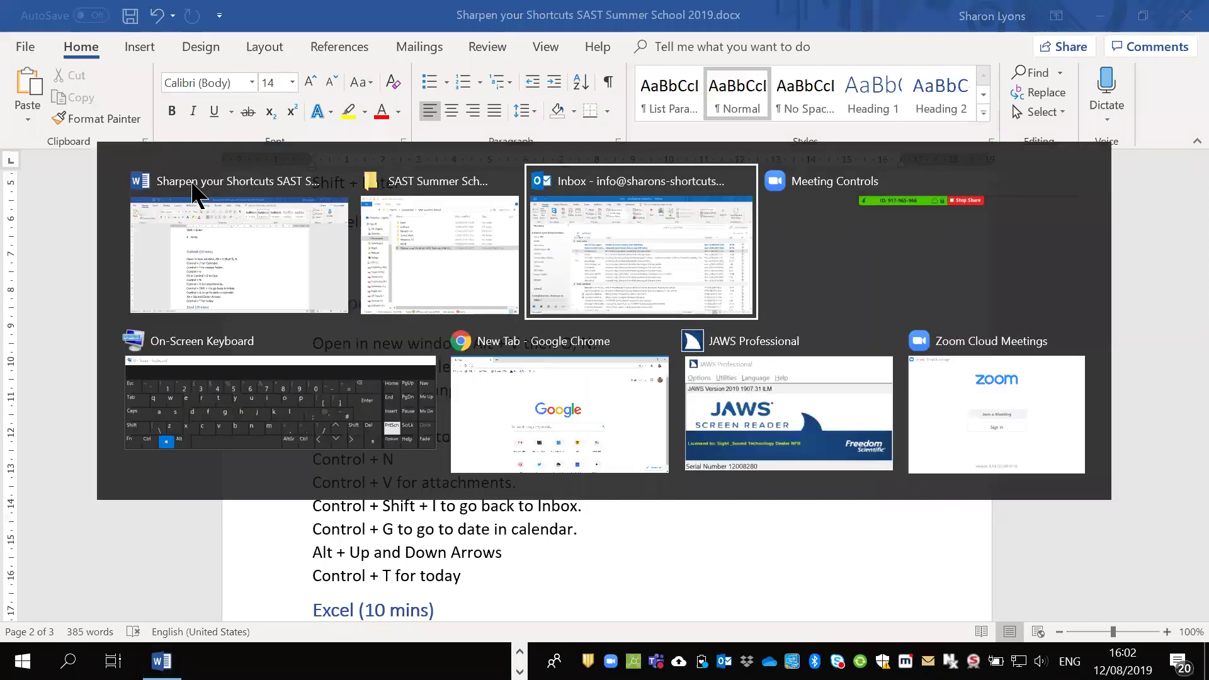
pyautogui.hotkey('alt', 'Tab')
pyautogui.hotkey('alt', 'Tab')
pyautogui.hotkey('alt', 'Tab')
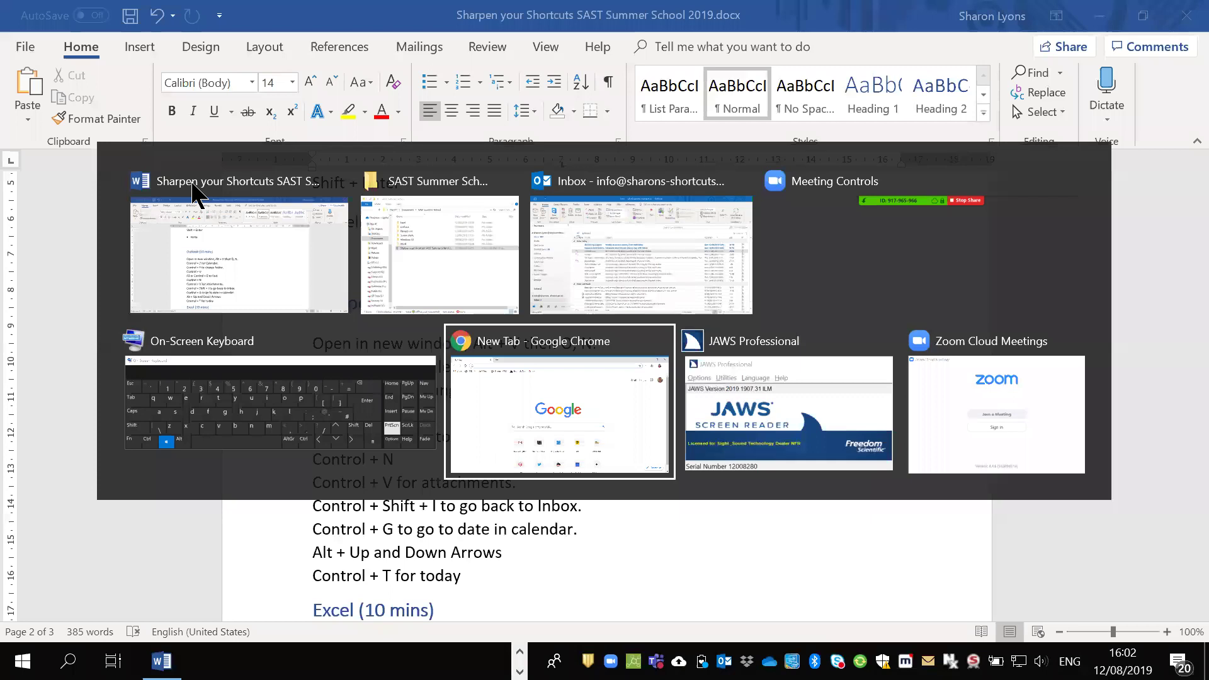
pyautogui.hotkey('alt', 'Tab')
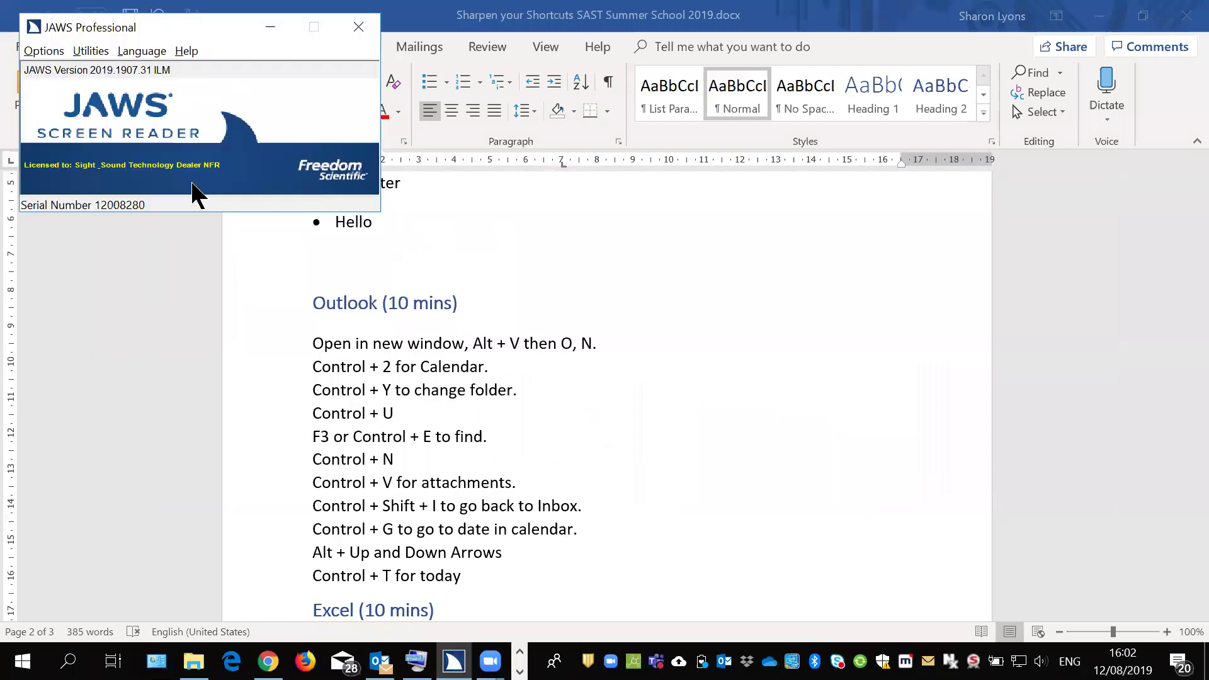
# Look through the voice settings in the JAWS Voice Adjustment dialog and close it without making changes
pyautogui.hotkey('alt', 'o')
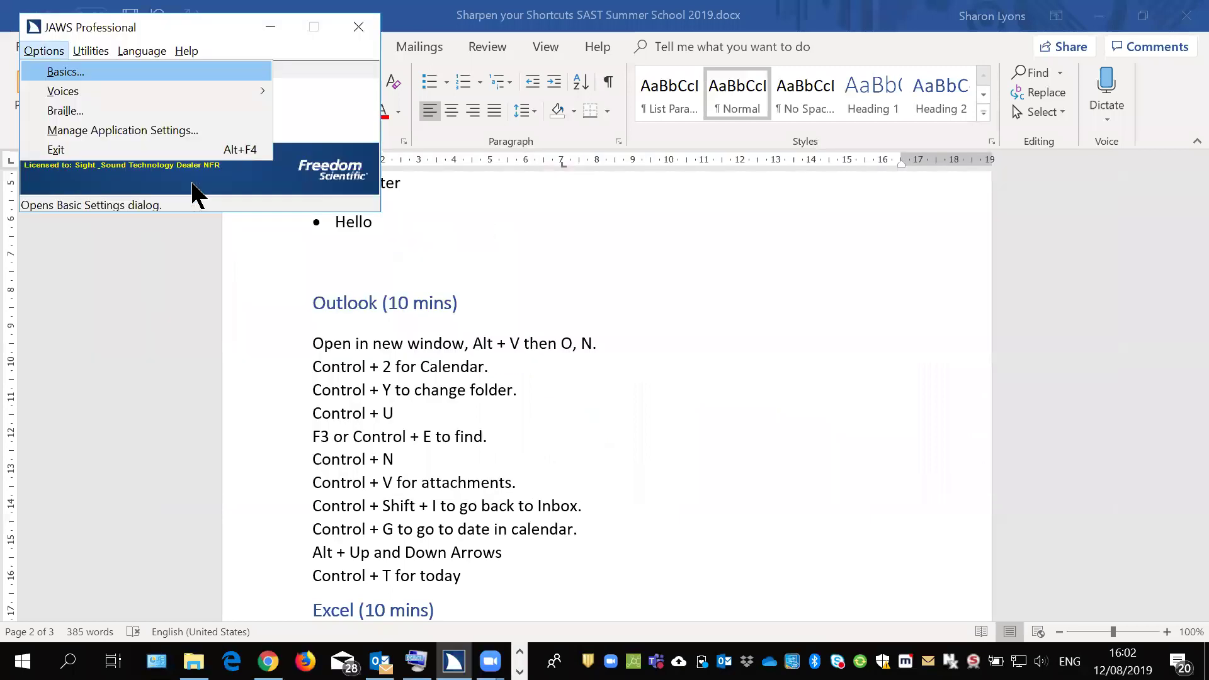
pyautogui.press('Escape')
pyautogui.hotkey('alt', 'o')
pyautogui.press('v')
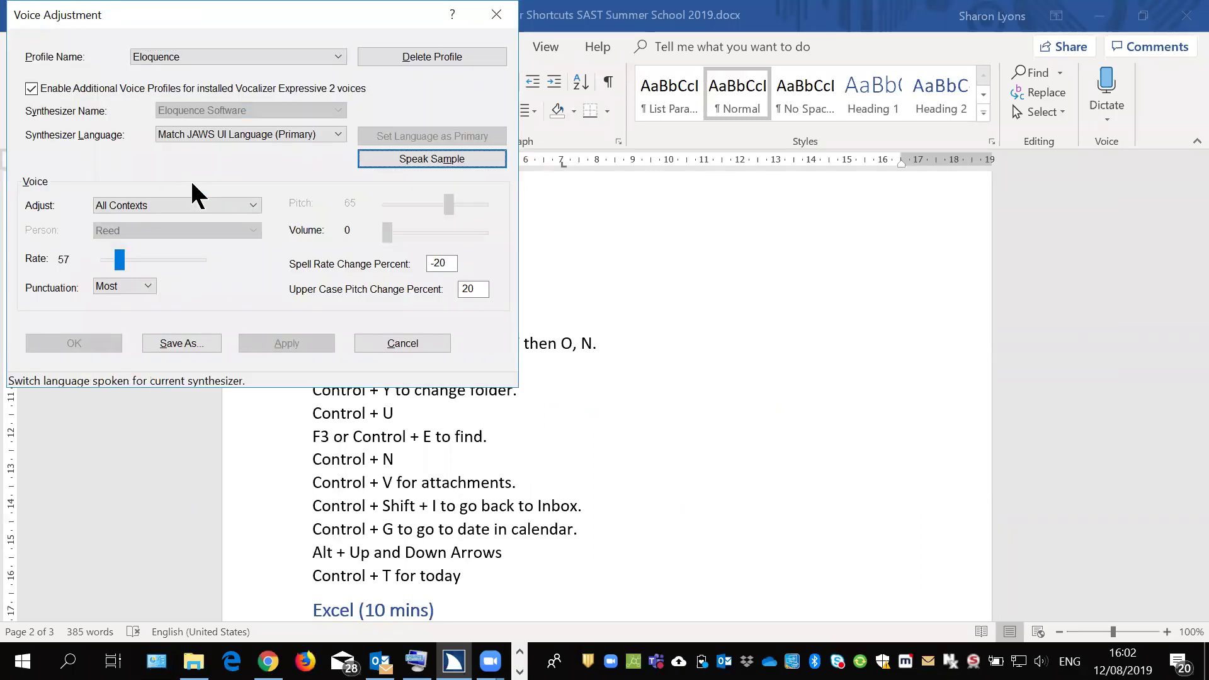
pyautogui.press('Tab')
pyautogui.press('Tab')
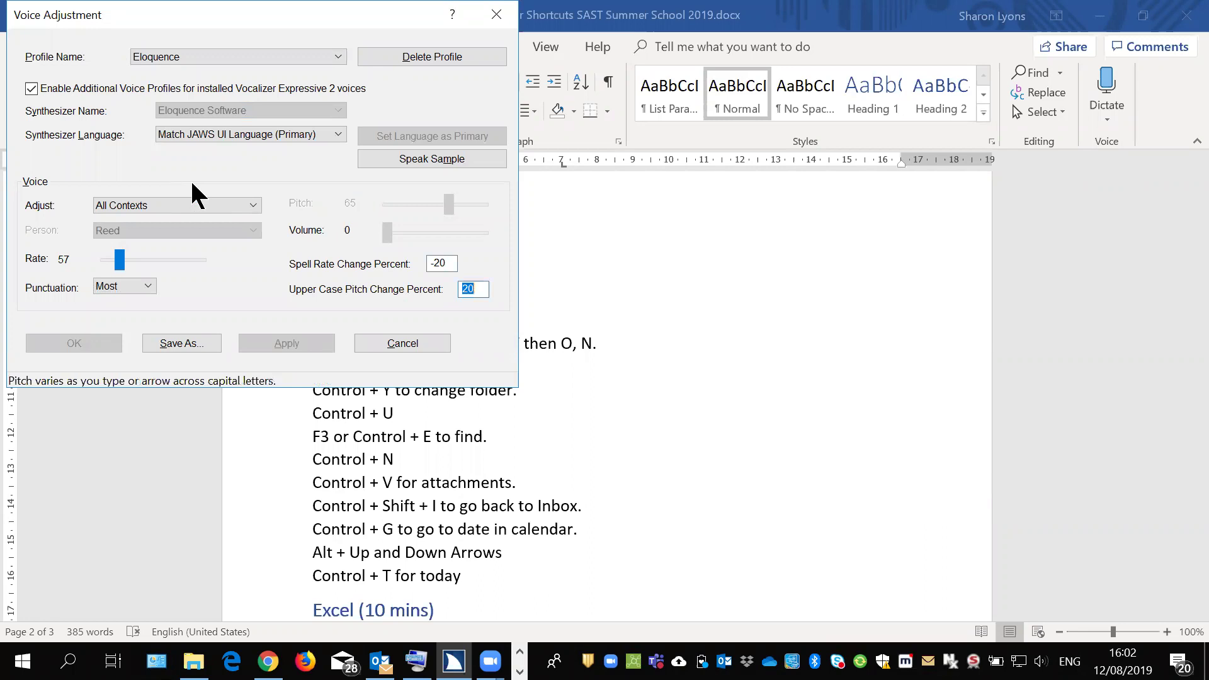
pyautogui.press('Tab')
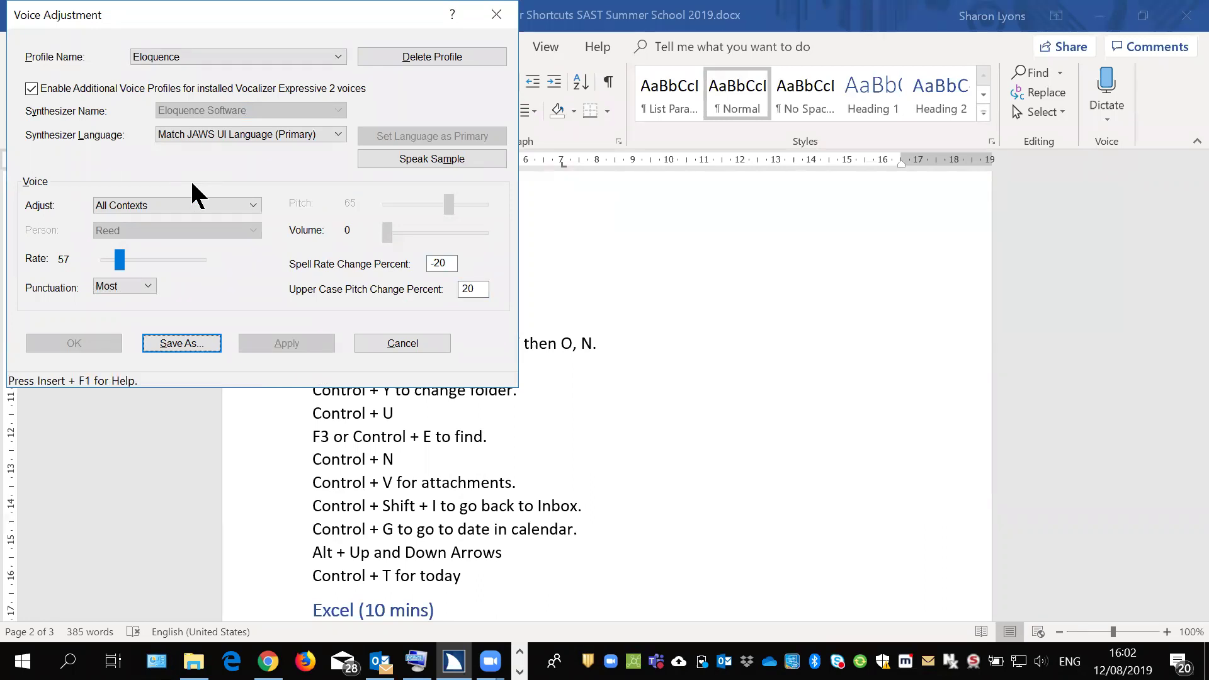
pyautogui.press('Escape')
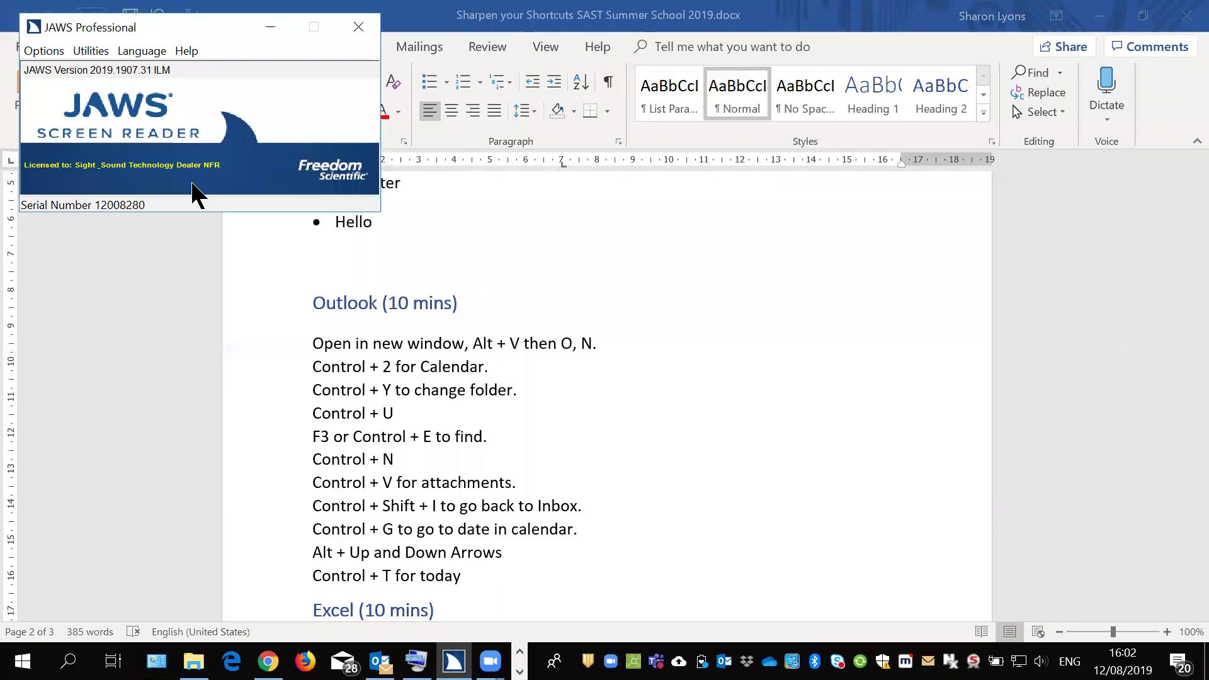
pyautogui.press('Escape')
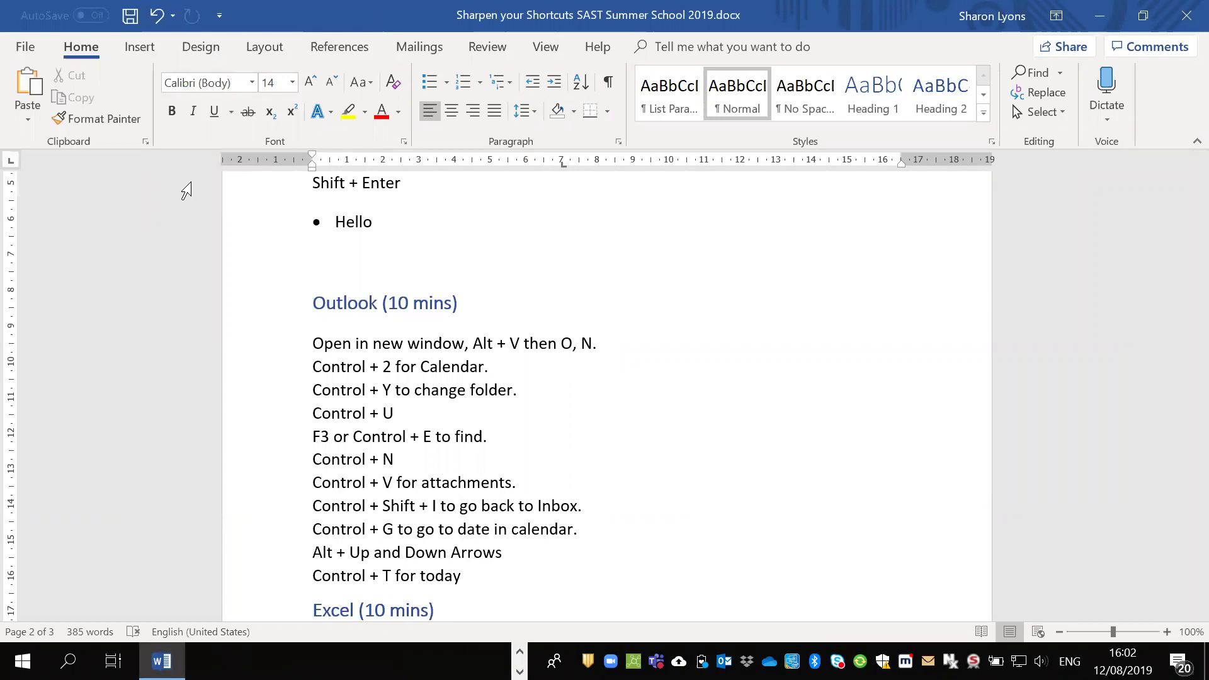
# Lower the audio volume and switch from JAWS Professional back to the Word document
pyautogui.press('XF86AudioLowerVolume')
pyautogui.press('XF86AudioRaiseVolume')
pyautogui.press('XF86AudioLowerVolume')
pyautogui.press('XF86AudioLowerVolume')
pyautogui.press('XF86AudioLowerVolume')
pyautogui.press('XF86AudioLowerVolume')
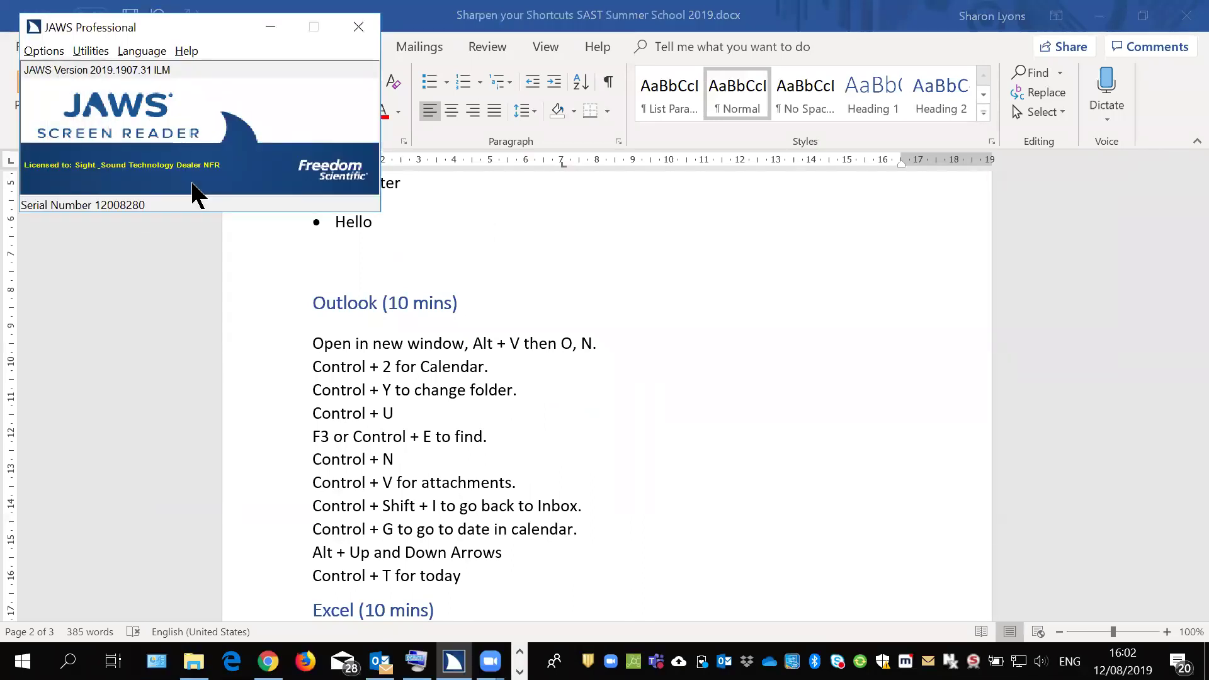
pyautogui.hotkey('alt', 'Tab')
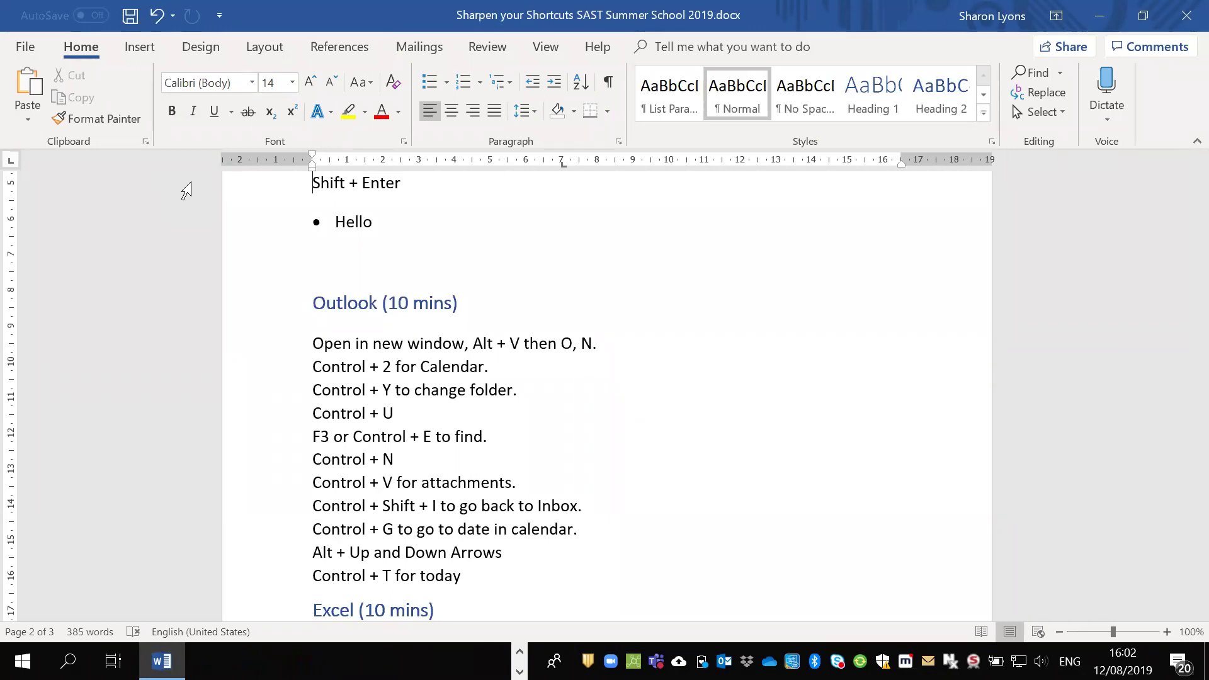
# Copy the "Shift + Enter" line above the "Hello" bullet and paste it just above the "Outlook (10 mins)" heading
pyautogui.hotkey('shift', 'Down')
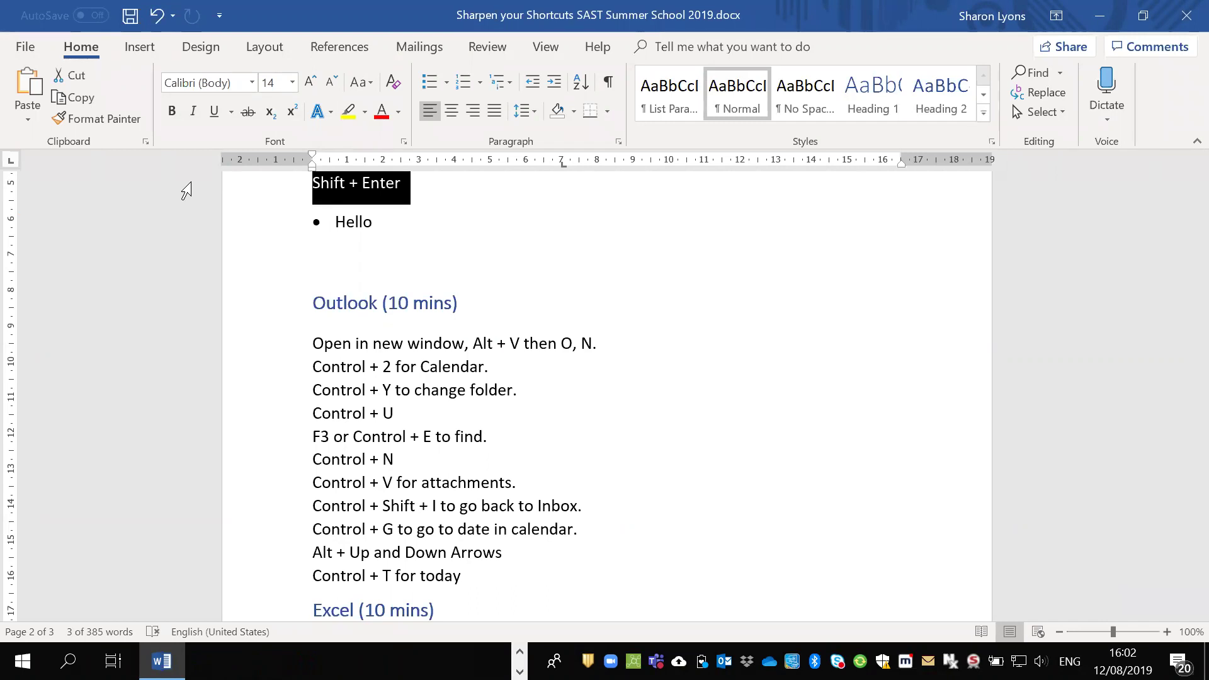
pyautogui.hotkey('ctrl', 'c')
pyautogui.press('Down')
pyautogui.press('Down')
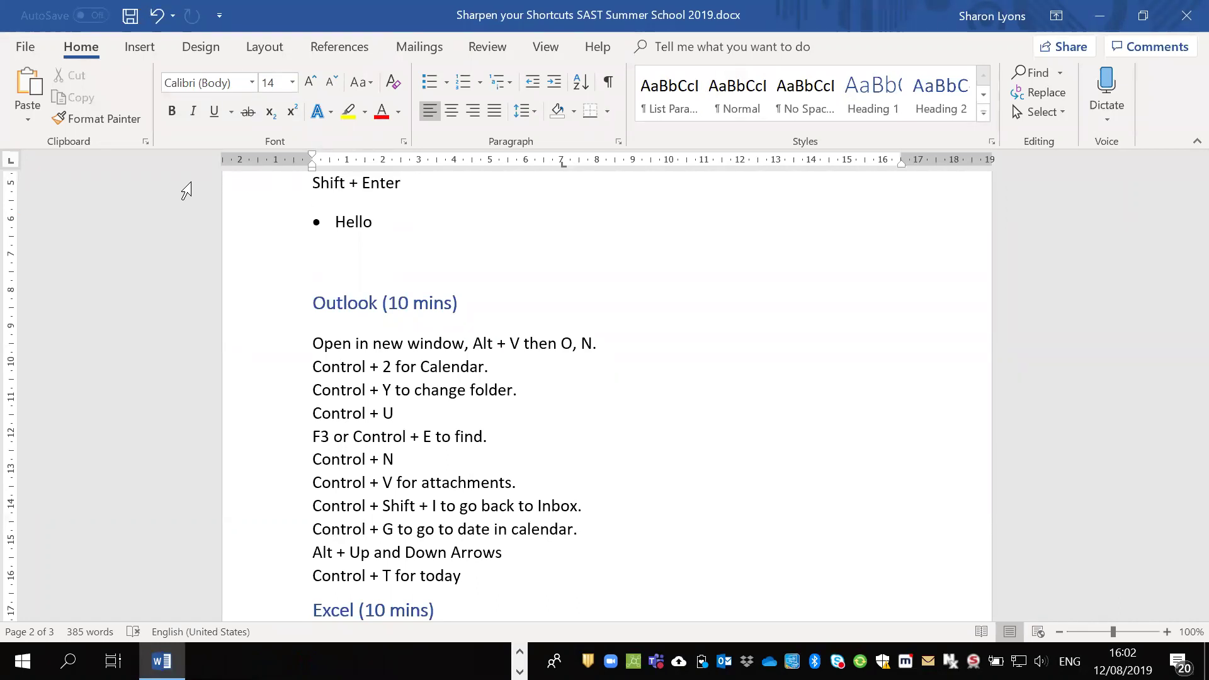
pyautogui.hotkey('ctrl', 'v')
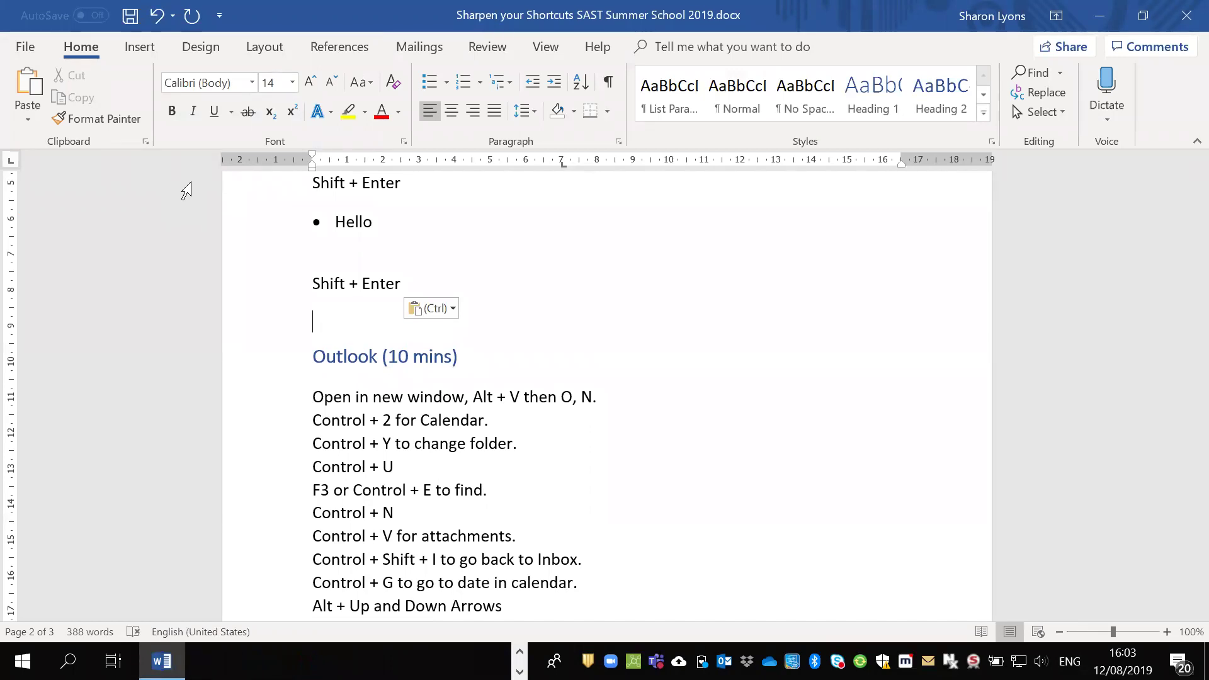
# Preview the paste options for the pasted "Shift + Enter" line and use Keep Text Only
pyautogui.press('ctrl')
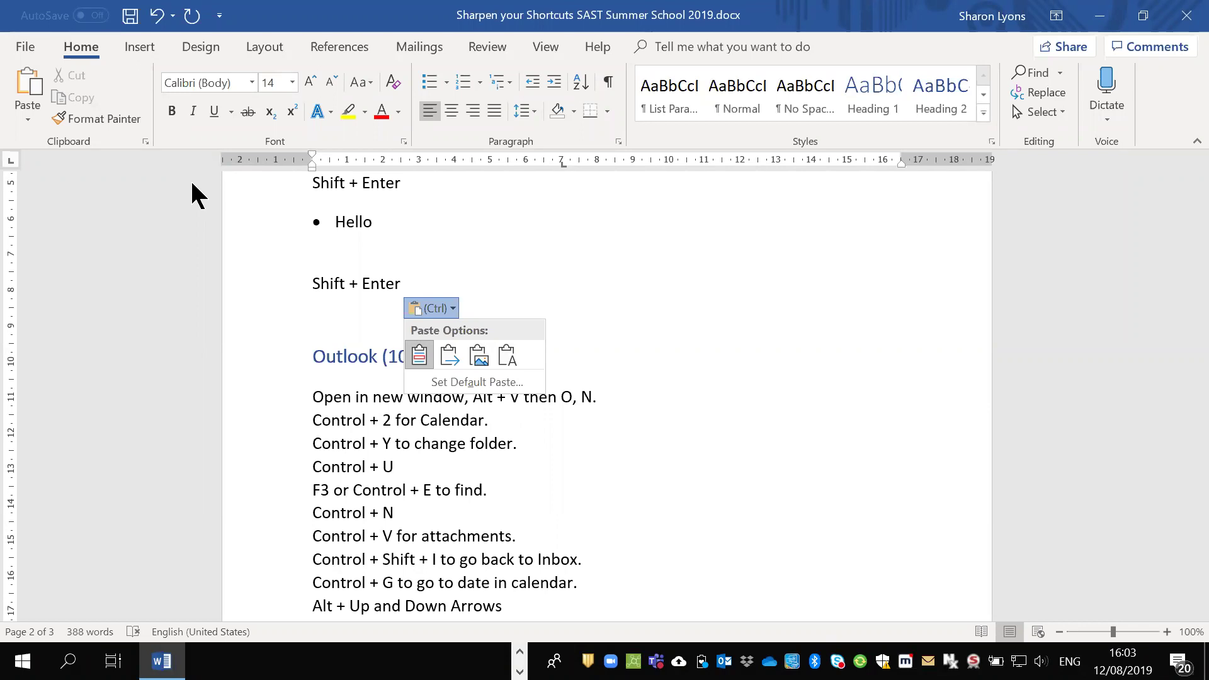
pyautogui.press('Right')
pyautogui.press('Right')
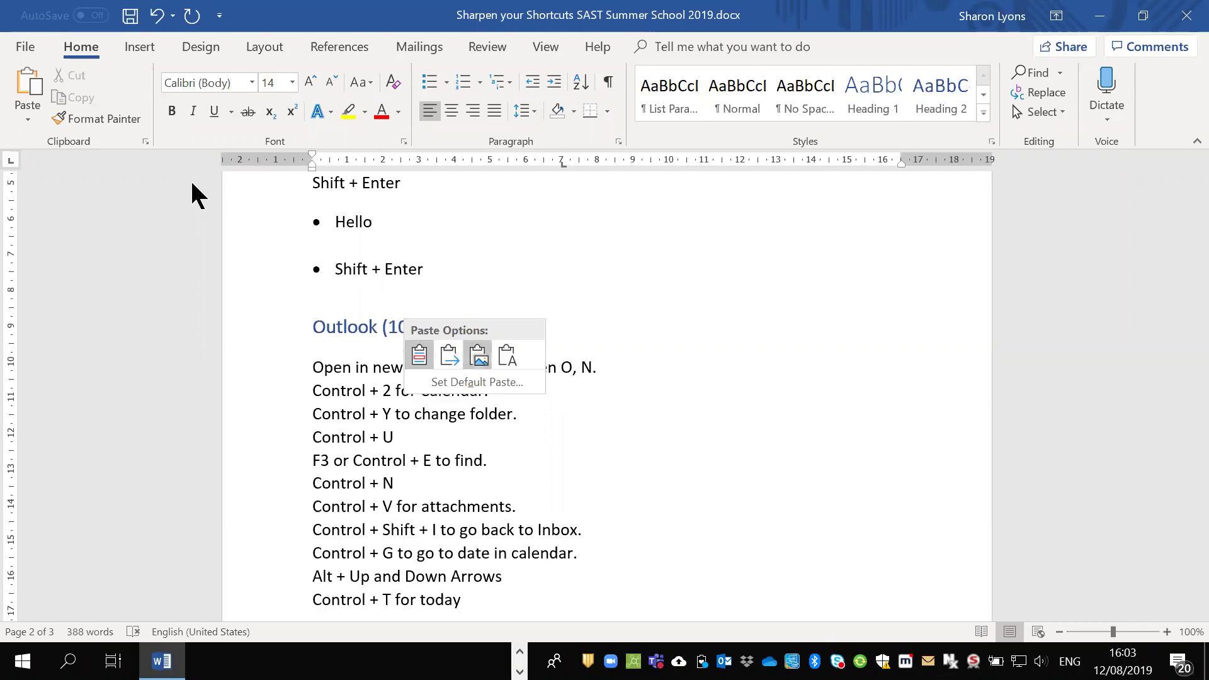
pyautogui.press('Right')
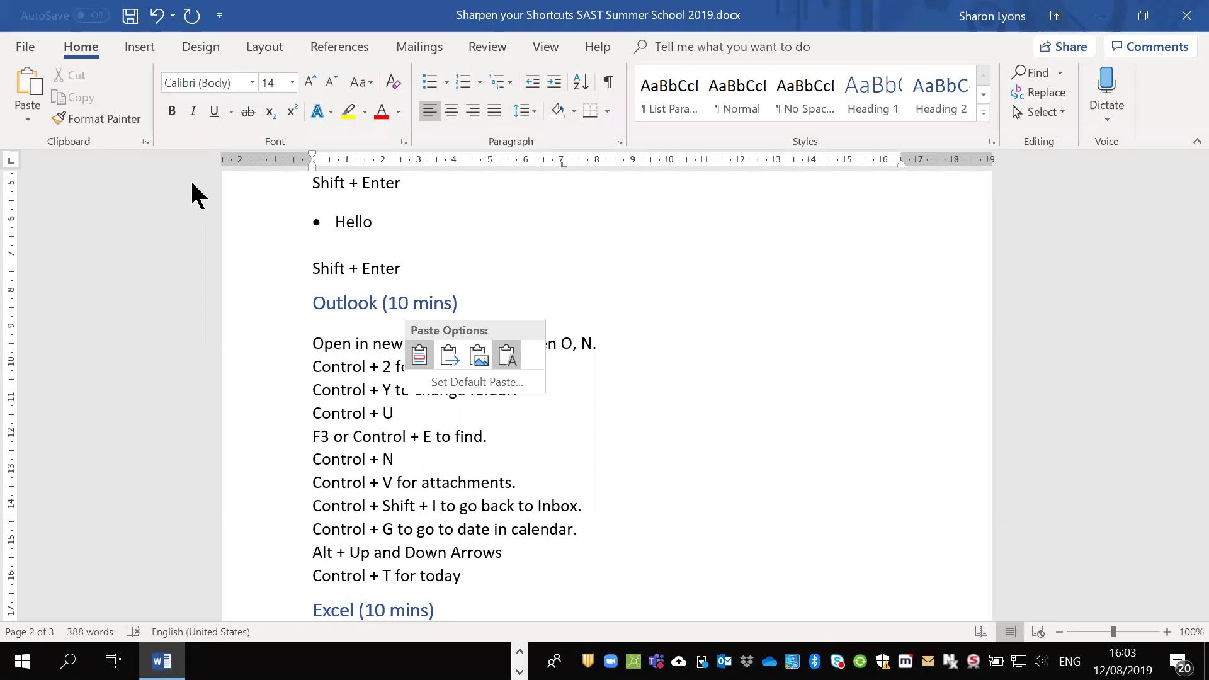
pyautogui.press('Escape')
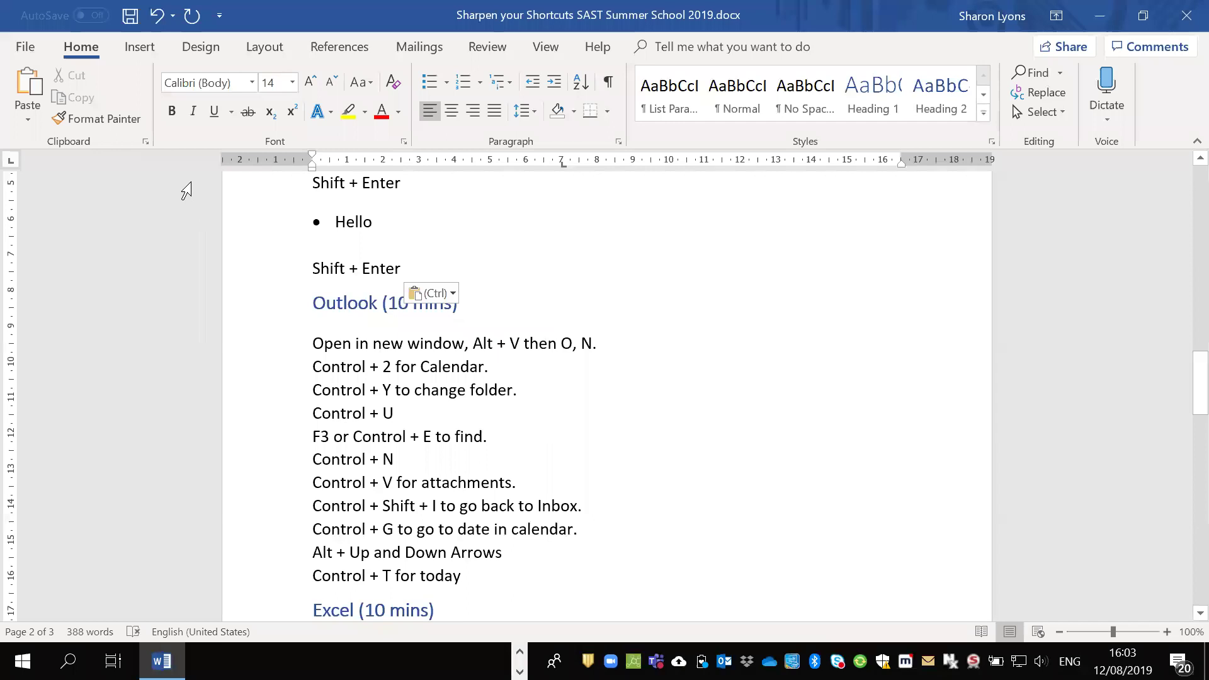
# Reopen the paste options and try Keep Source Formatting on the pasted "Shift + Enter" line
pyautogui.press('Down')
pyautogui.press('ctrl')
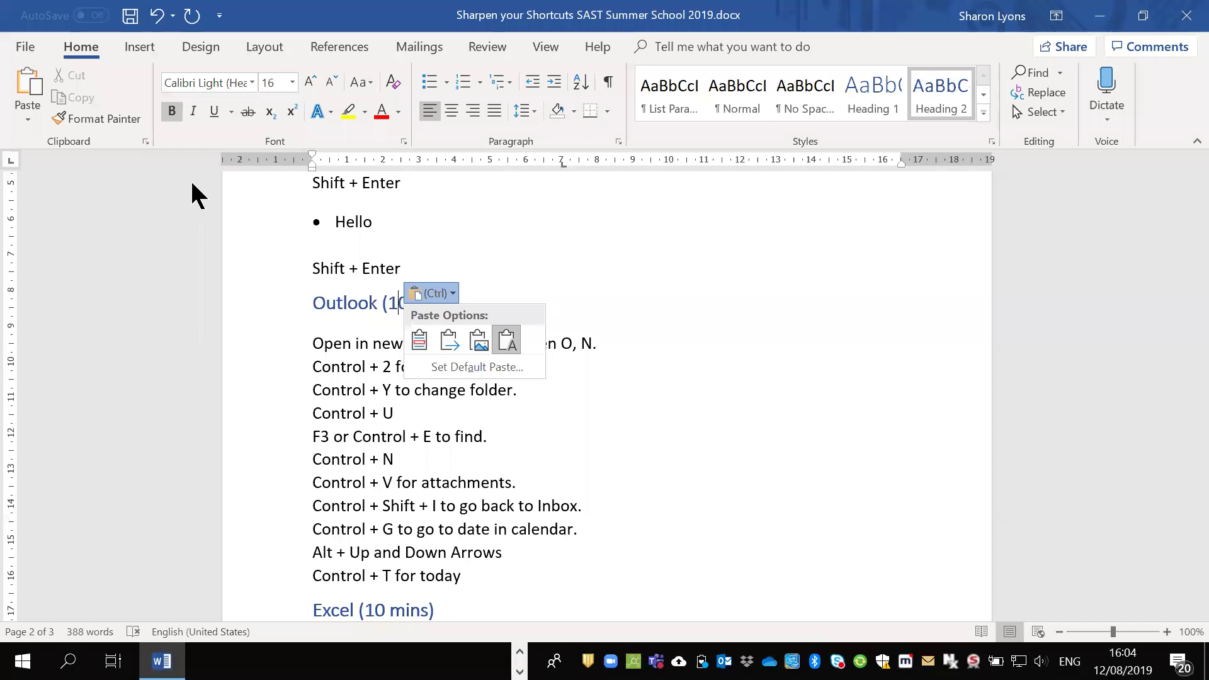
pyautogui.press('Left')
pyautogui.press('Left')
pyautogui.press('Left')
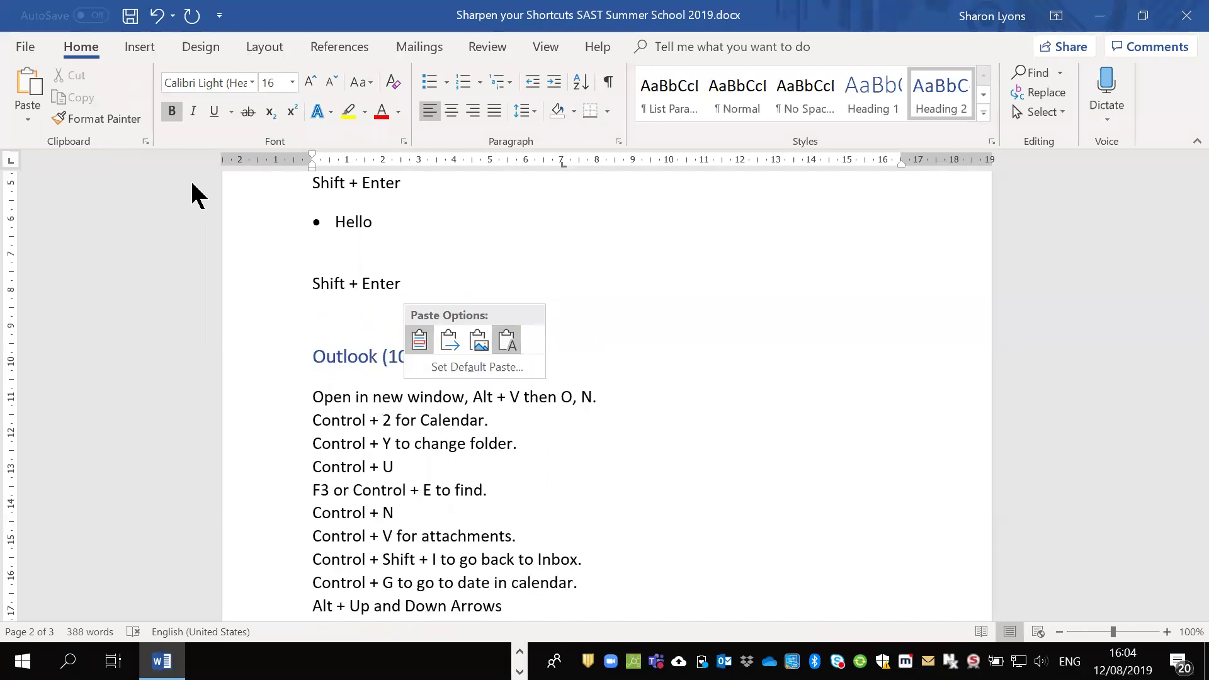
pyautogui.press('Return')
pyautogui.press('Escape')
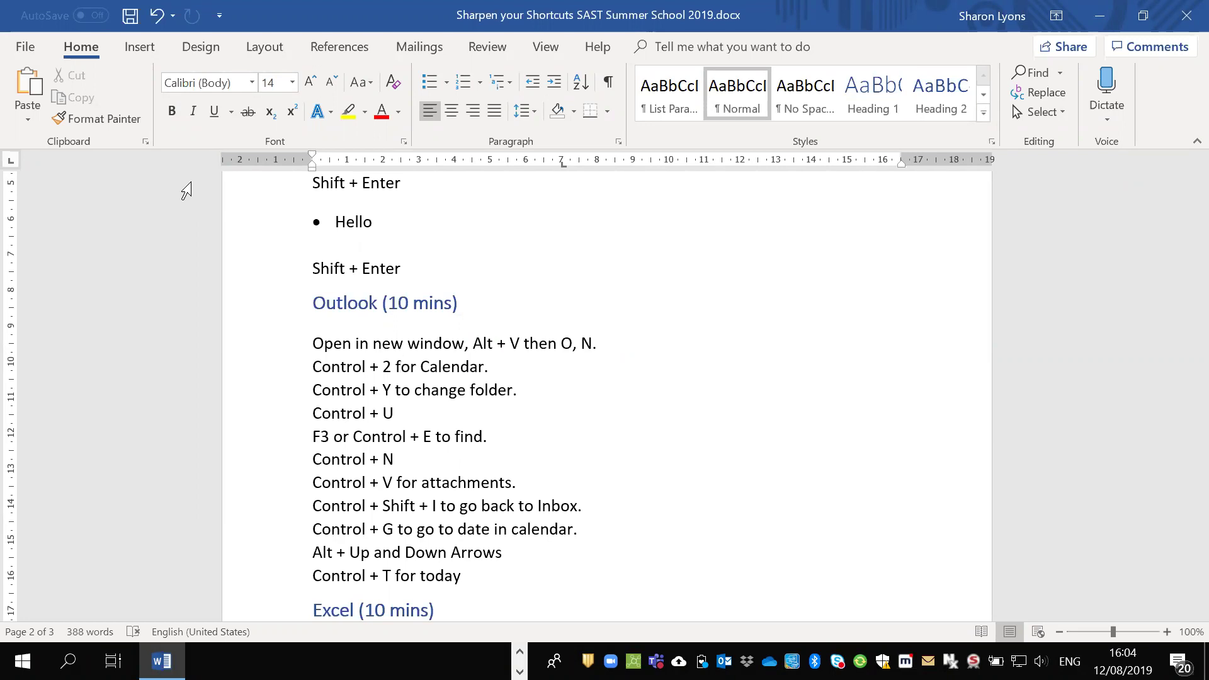
# Bring up the Save As dialog, leave it, and close the document without saving the changes
pyautogui.press('F12')
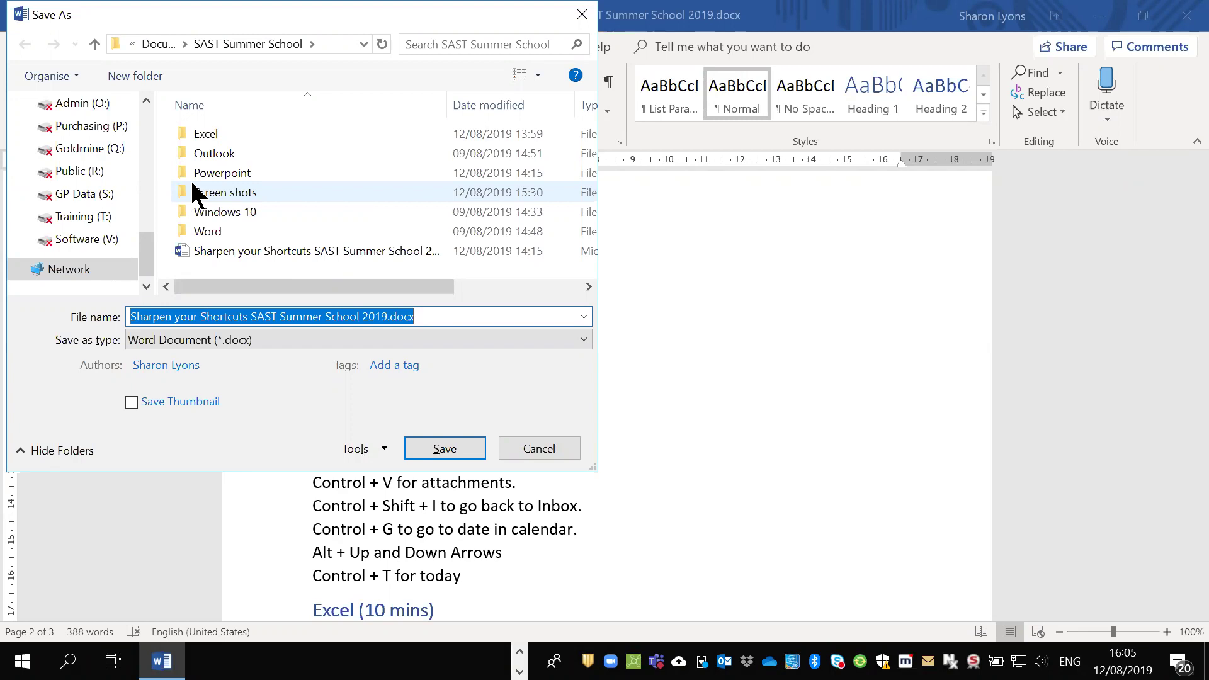
pyautogui.press('Return')
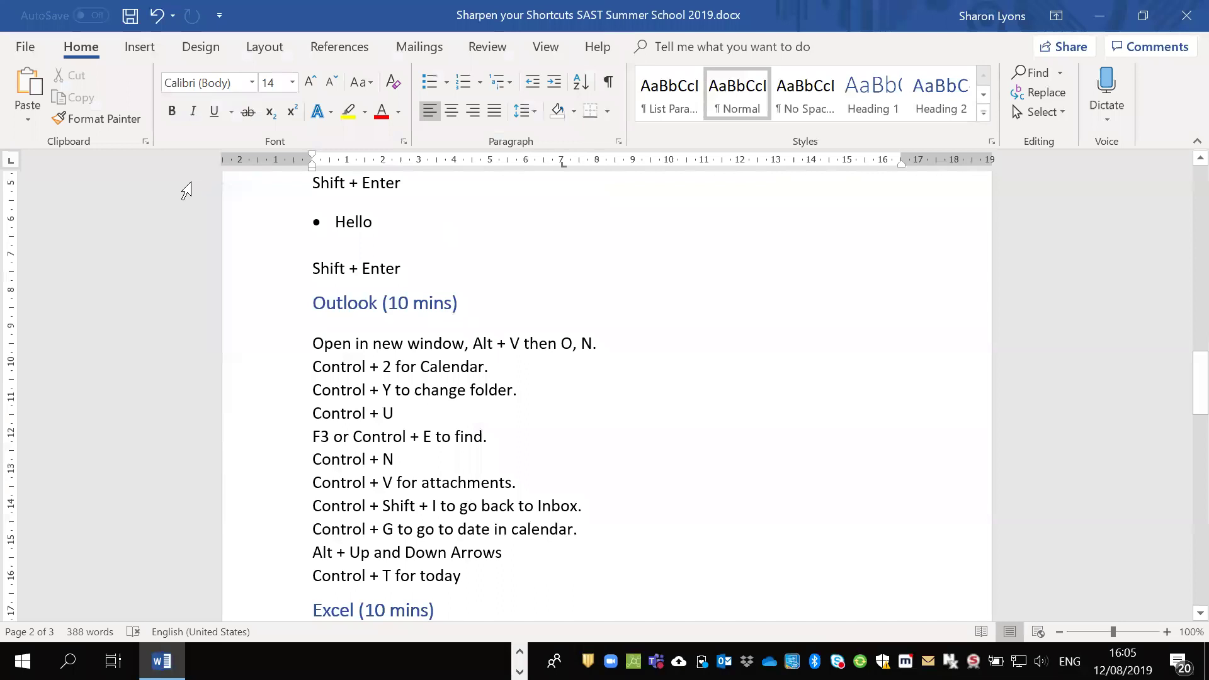
pyautogui.hotkey('ctrl', 'w')
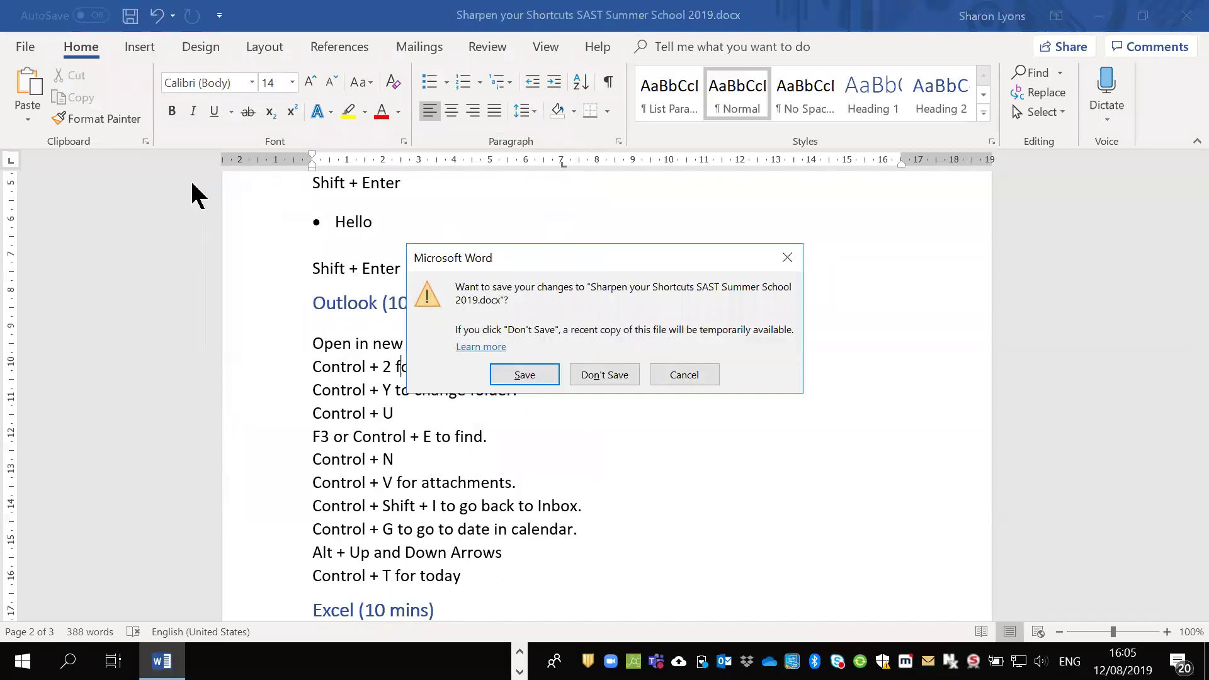
pyautogui.press('n')
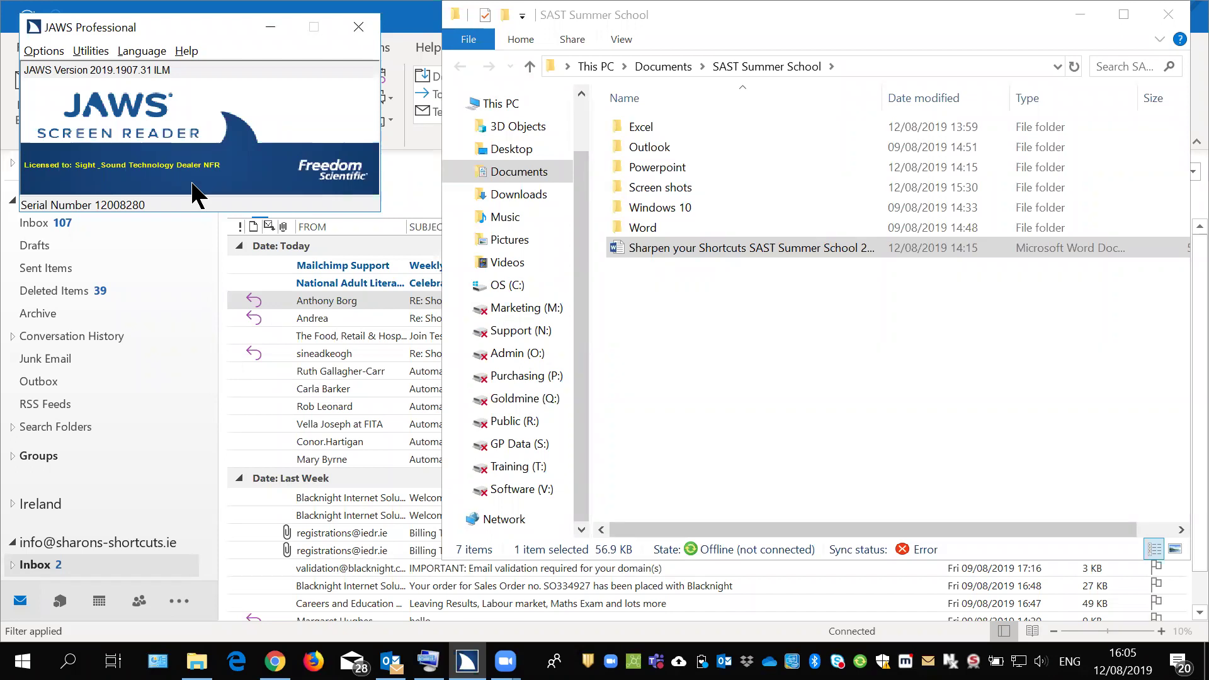
# Switch to the Outlook inbox and browse down and up through today's messages
pyautogui.hotkey('alt', 'Tab')
pyautogui.hotkey('alt', 'Tab')
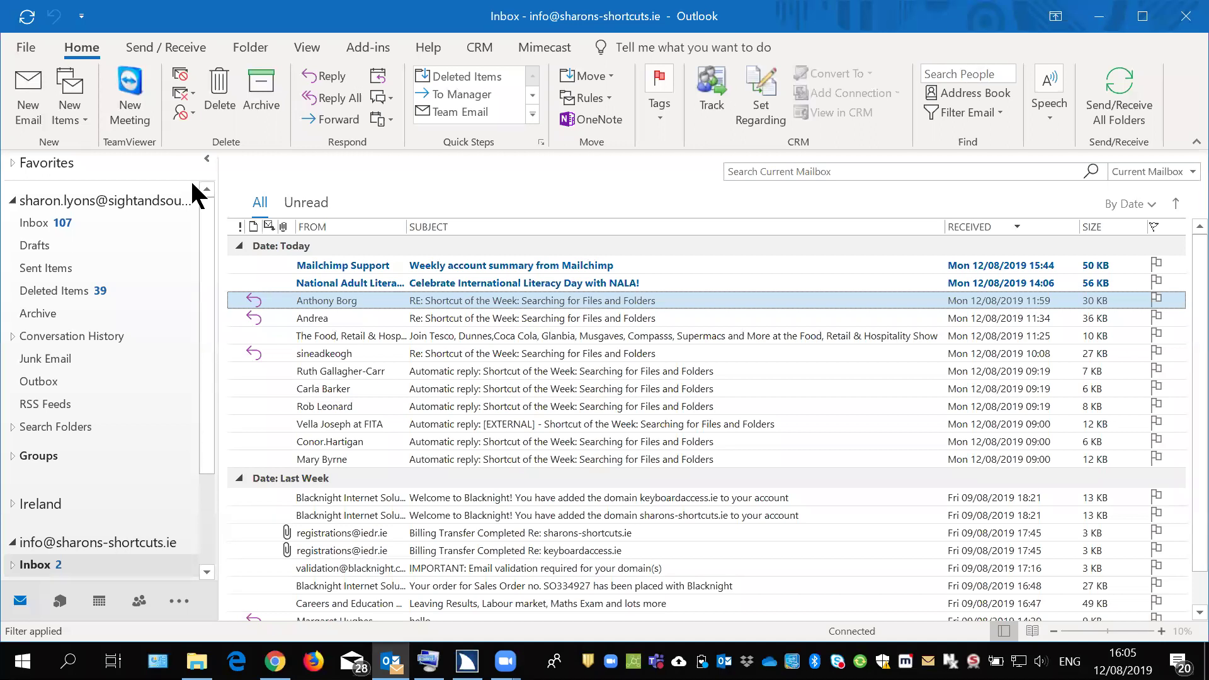
pyautogui.press('Down')
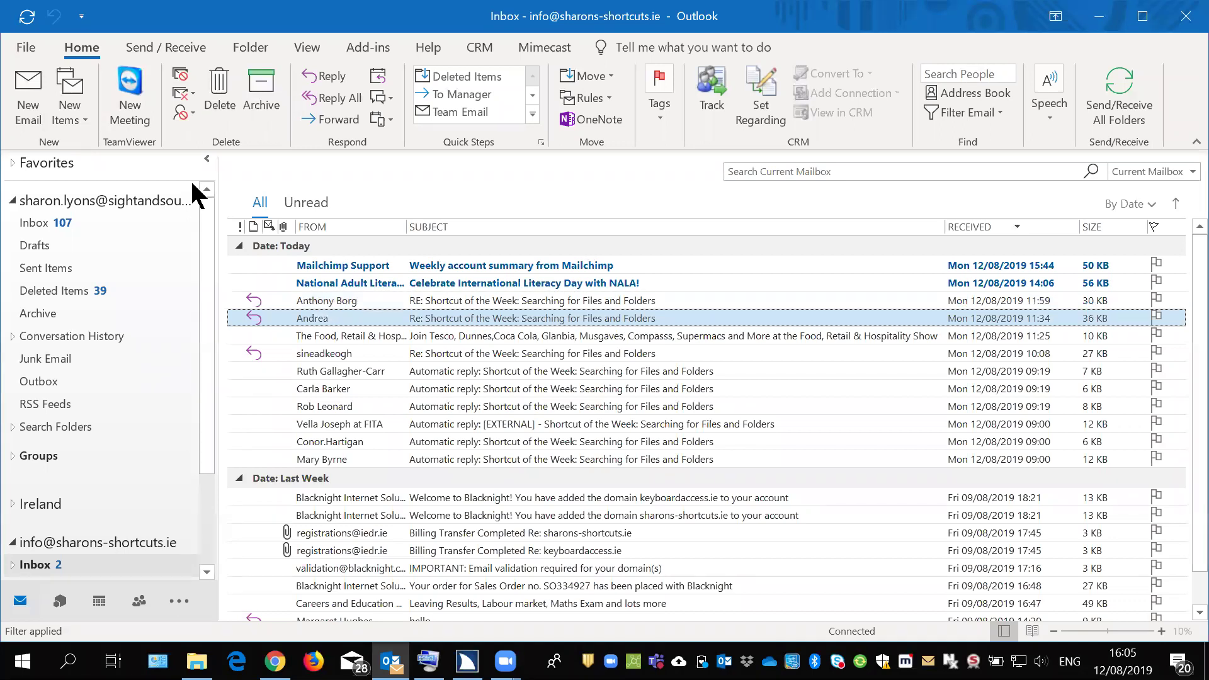
pyautogui.press('Down')
pyautogui.press('Down')
pyautogui.press('Down')
pyautogui.press('Down')
pyautogui.press('Up')
pyautogui.press('Up')
pyautogui.press('Up')
pyautogui.press('Up')
pyautogui.press('Up')
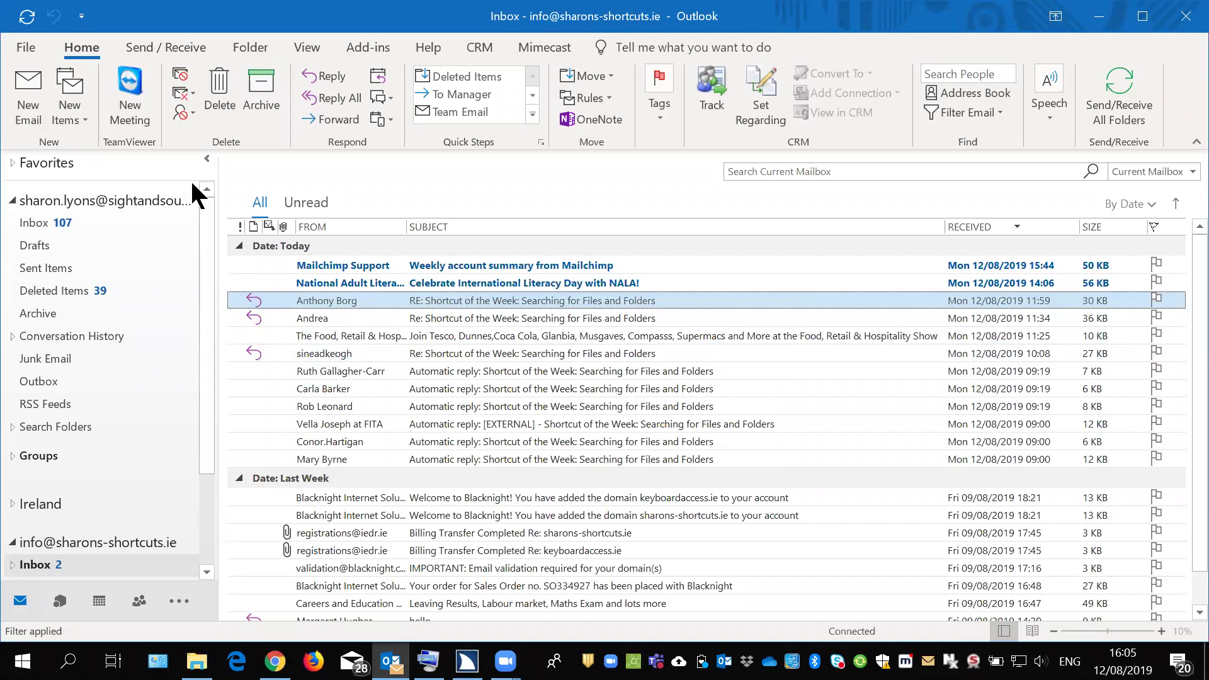
pyautogui.press('Down')
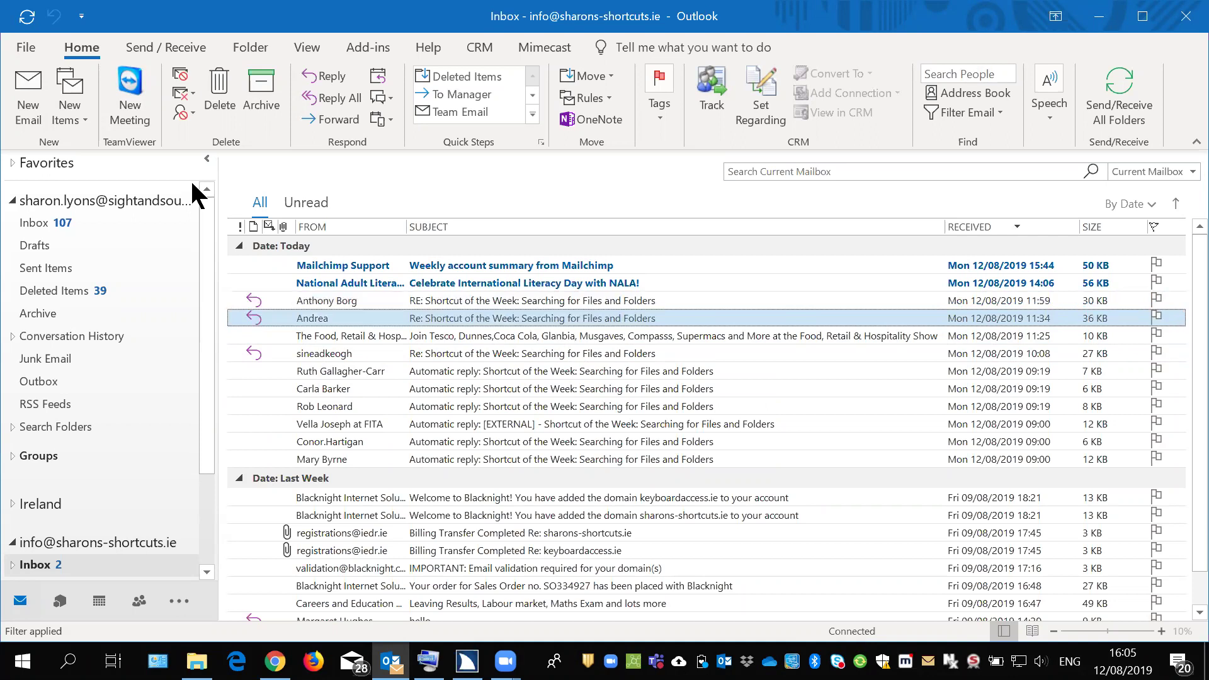
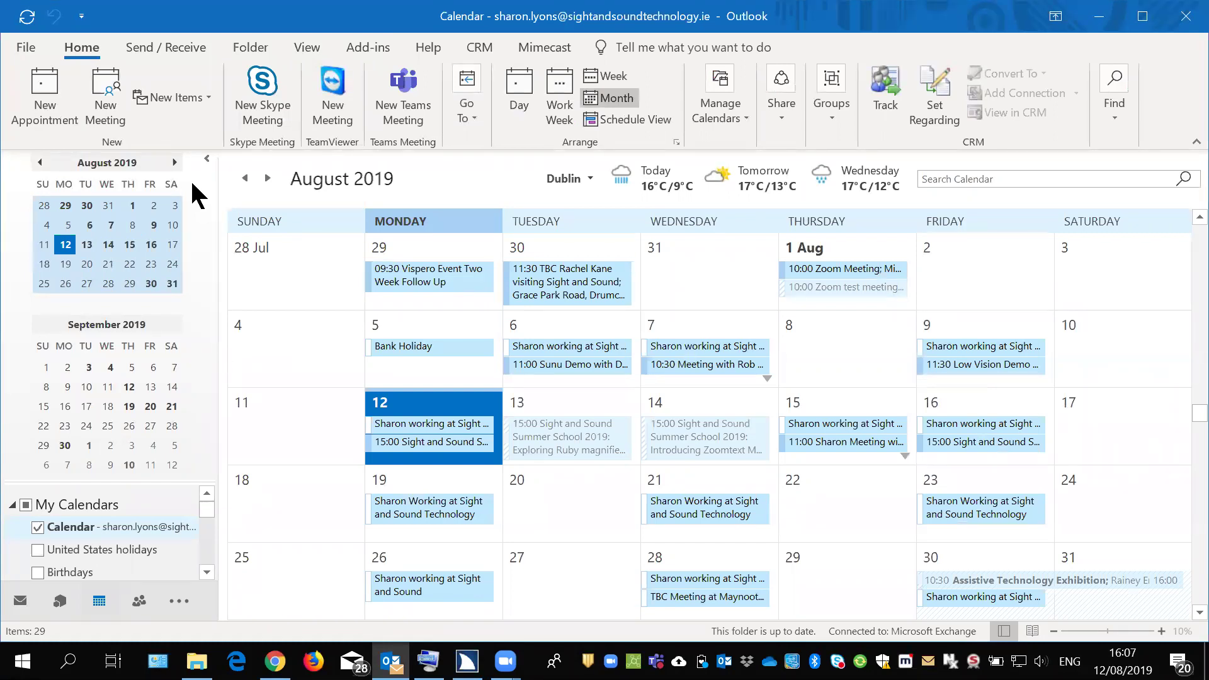
# Return from the calendar to the inbox and open the mail folder in a new Outlook window
pyautogui.hotkey('ctrl', '1')
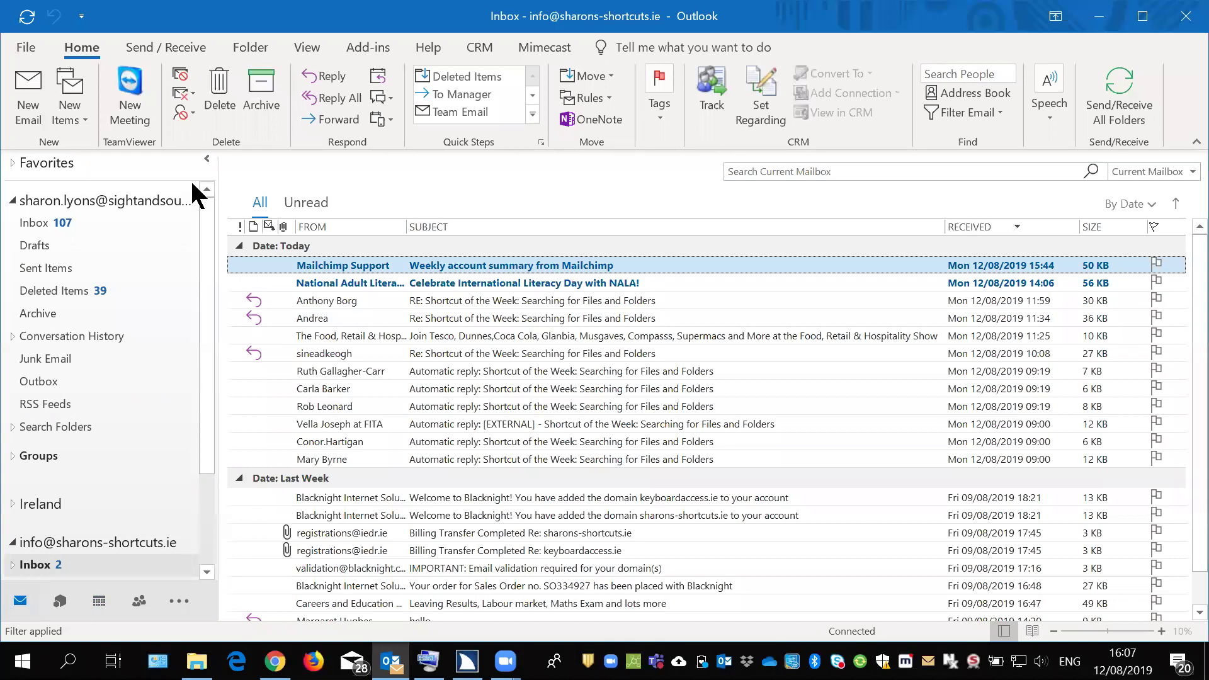
pyautogui.press('alt')
pyautogui.press('v')
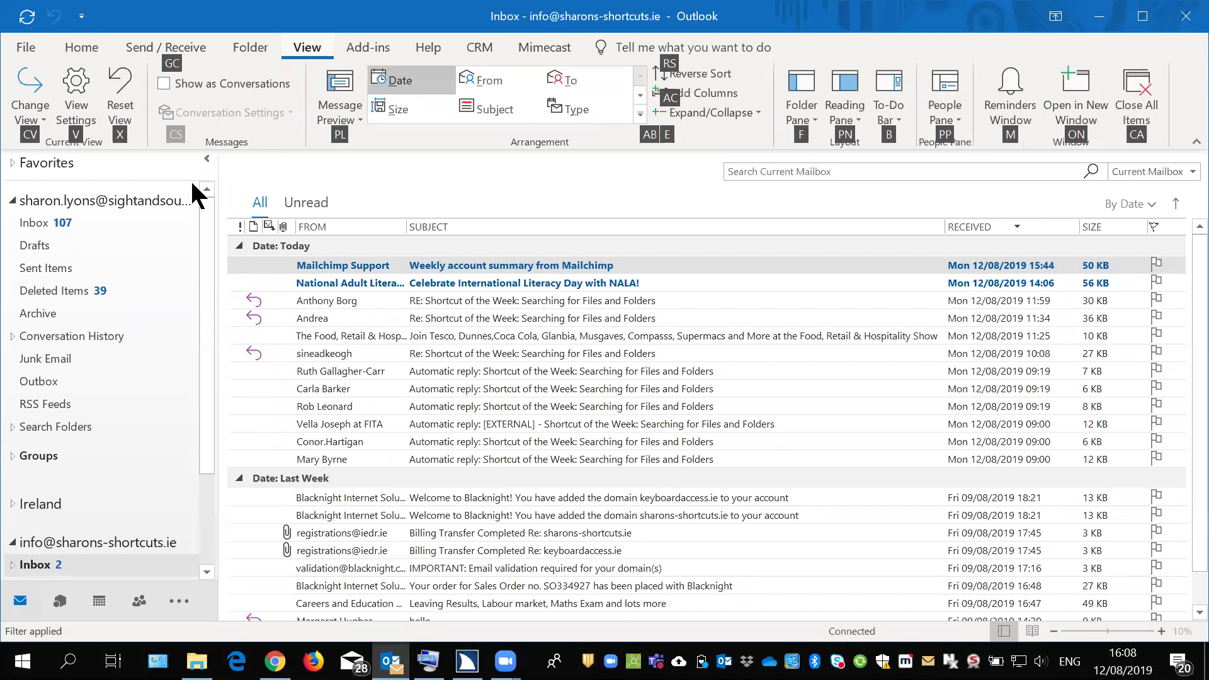
pyautogui.press('v')
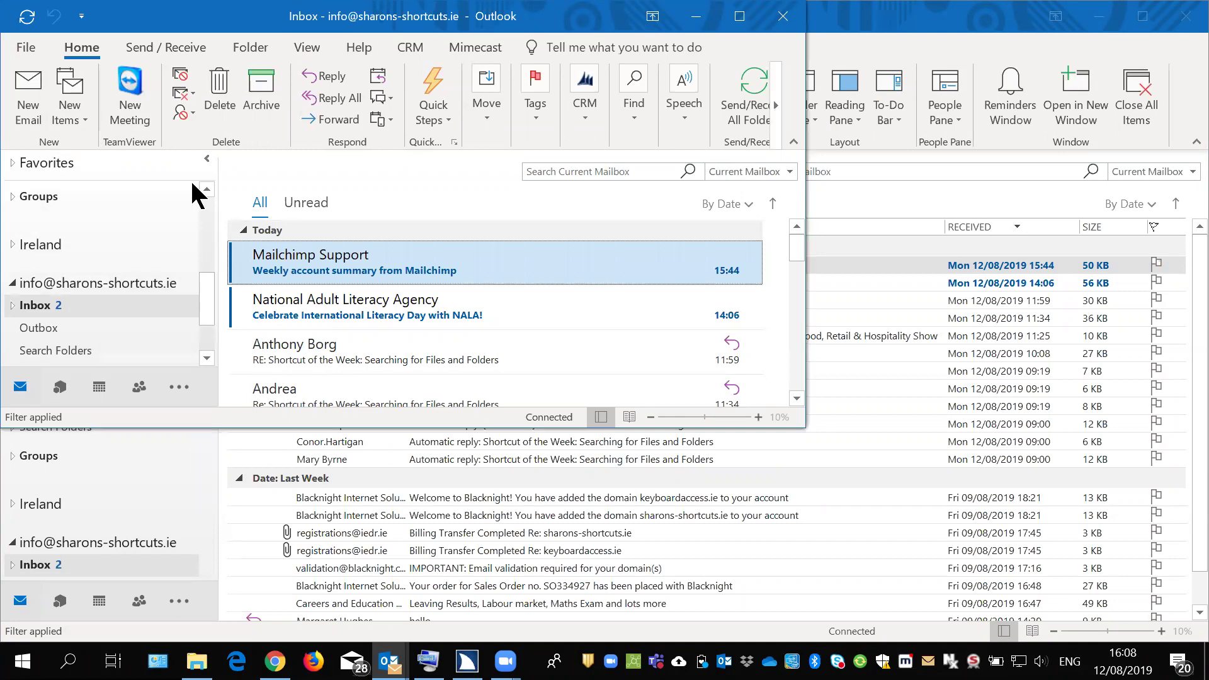
# Show the calendar maximized in the new Outlook window and switch between the two windows, ending on the inbox
pyautogui.hotkey('ctrl', '2')
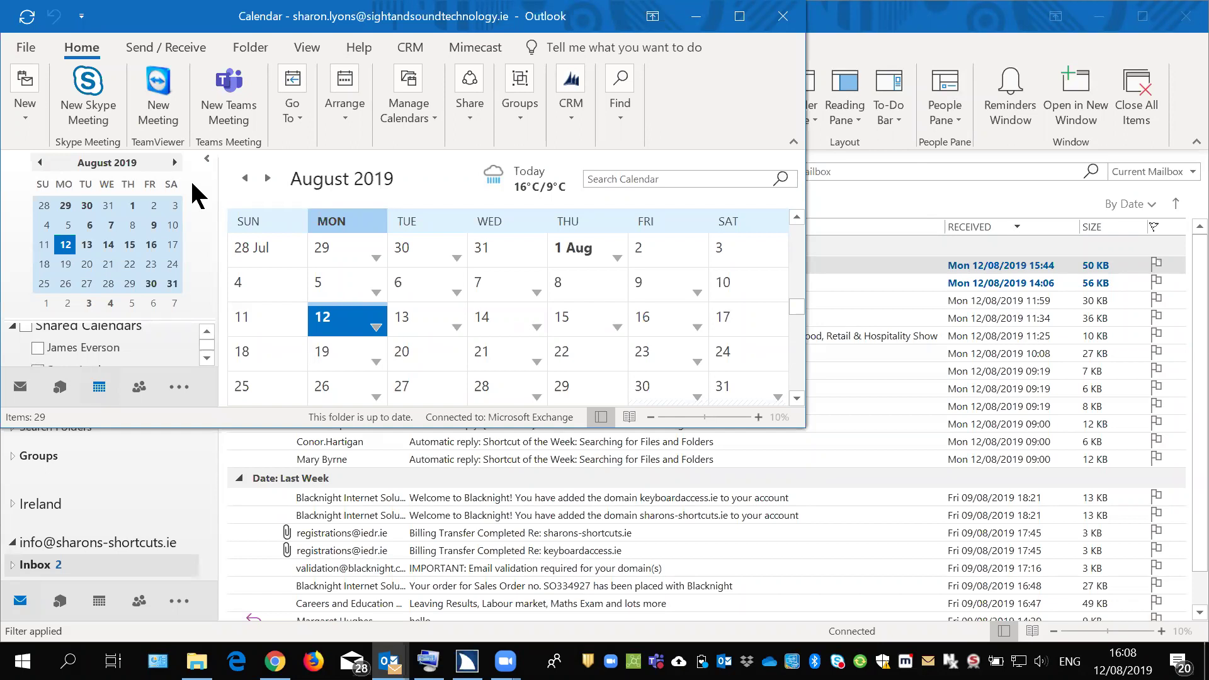
pyautogui.press('super+Up')
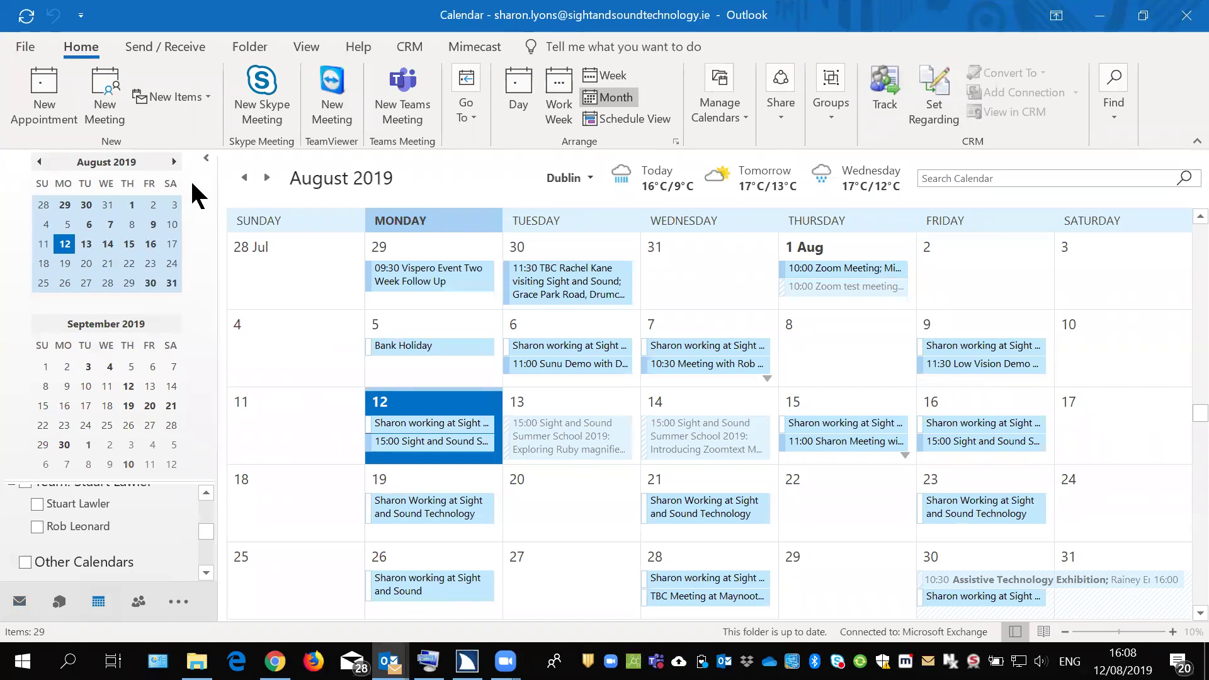
pyautogui.hotkey('alt', 'Tab')
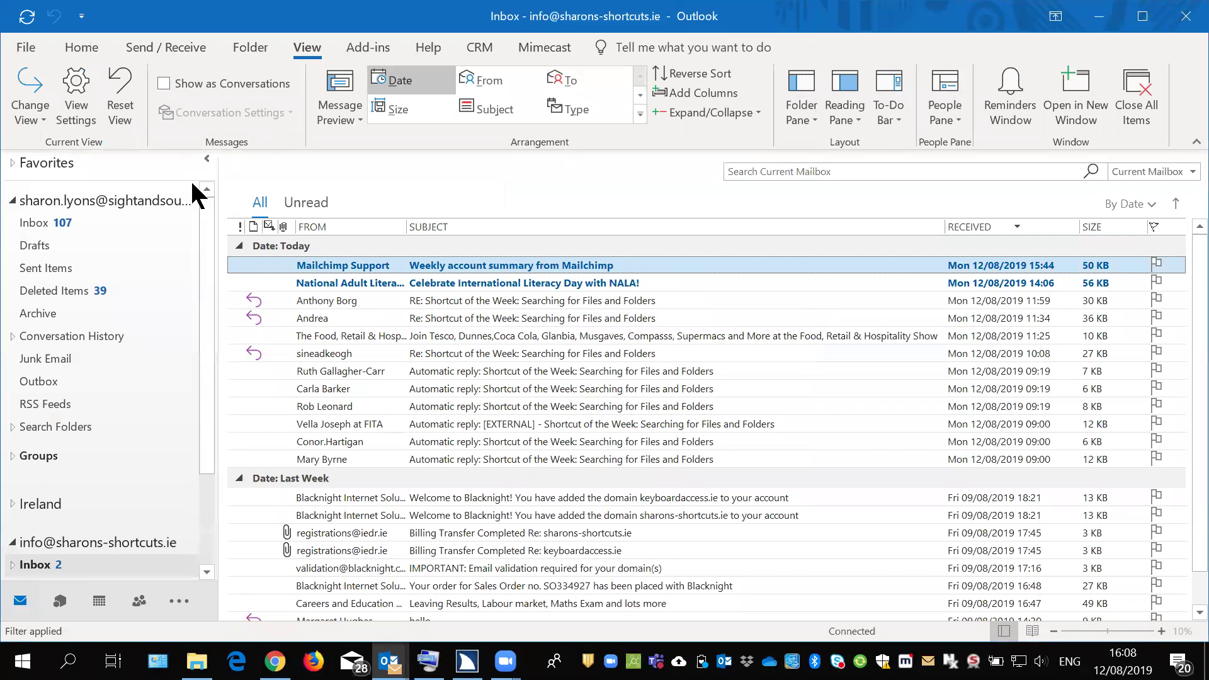
pyautogui.hotkey('alt', 'Tab')
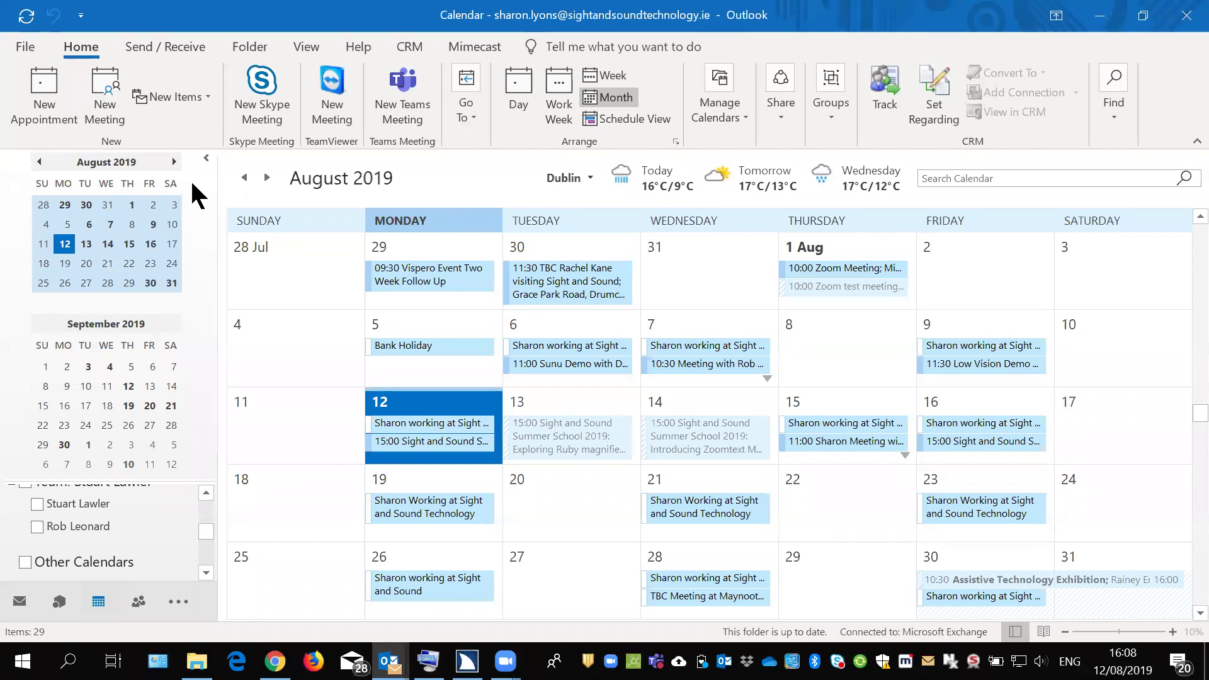
pyautogui.hotkey('alt', 'Tab')
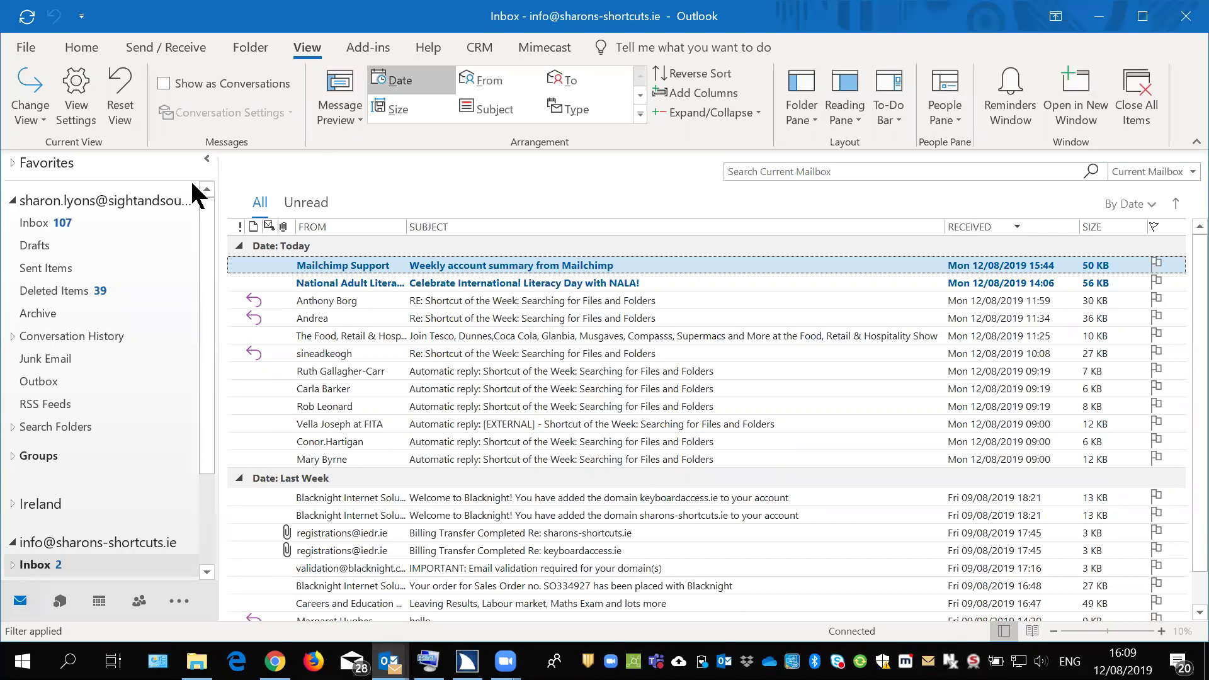
# Move through today's inbox messages, open "Celebrate International Literacy Day with NALA!" to view it, and close it again
pyautogui.press('Down')
pyautogui.press('Down')
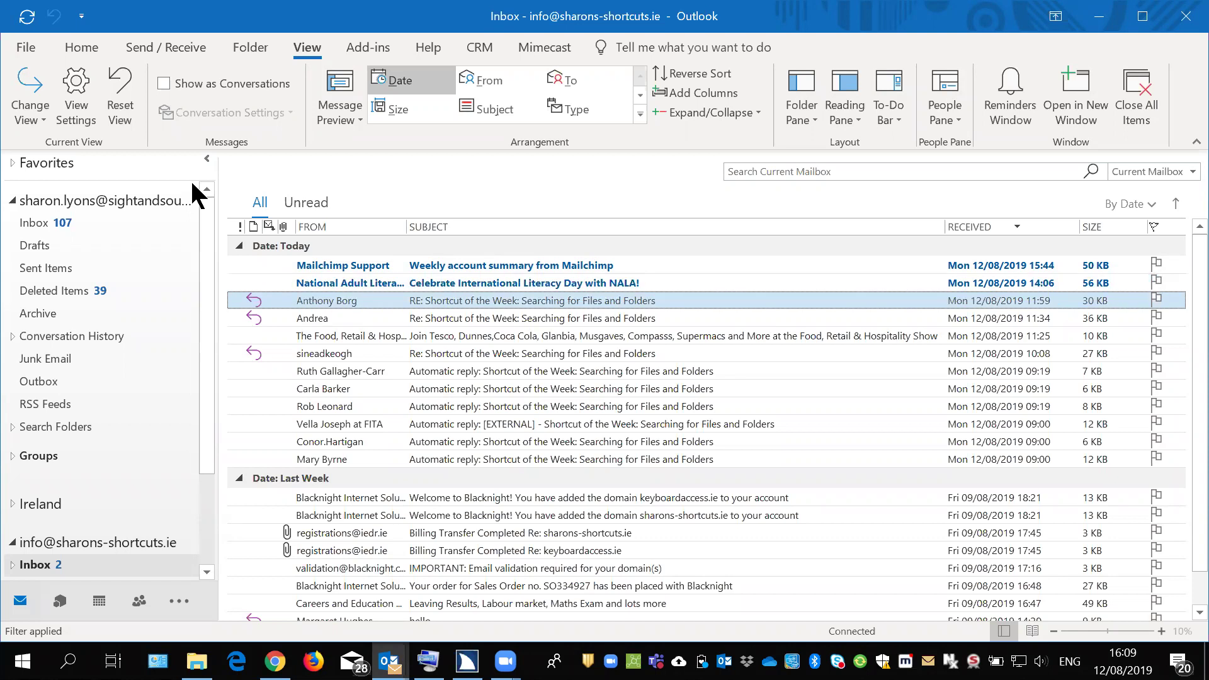
pyautogui.press('Up')
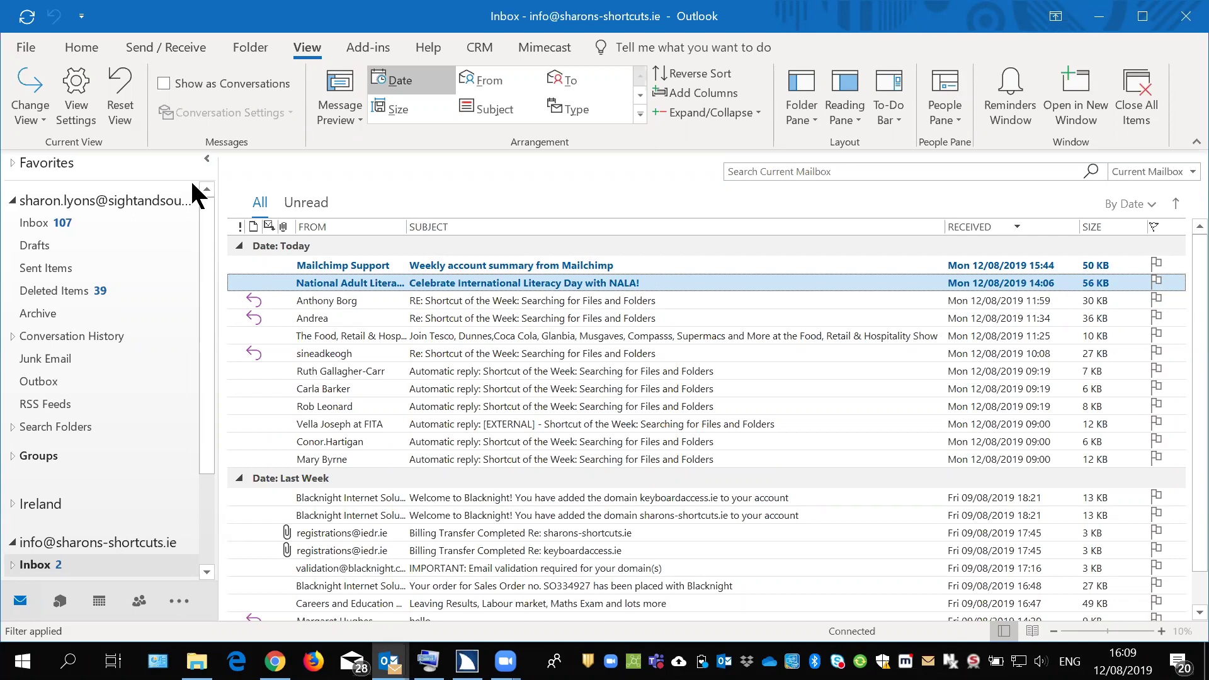
pyautogui.press('Up')
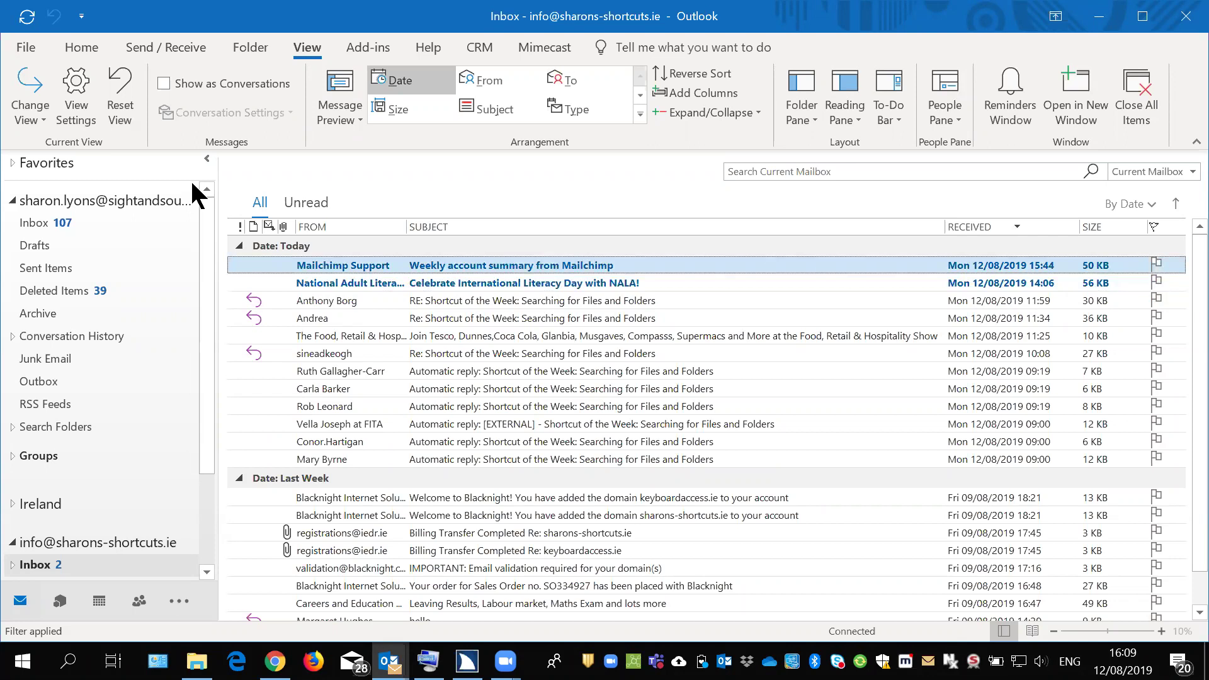
pyautogui.press('Down')
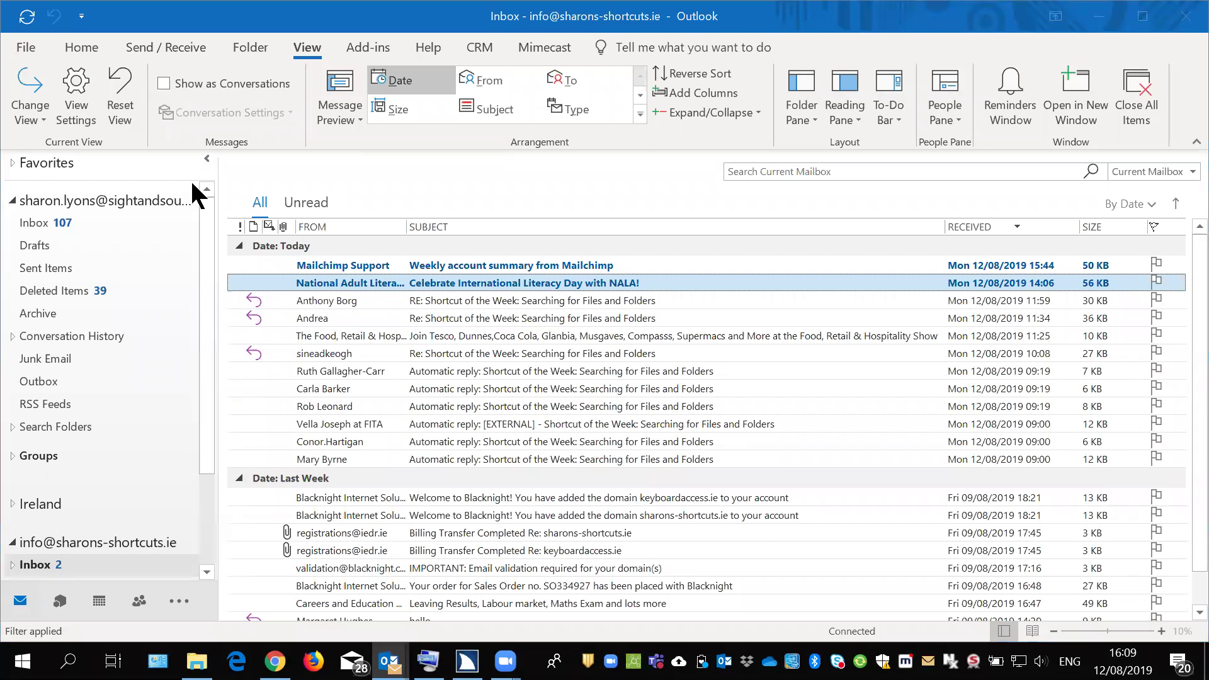
pyautogui.press('Return')
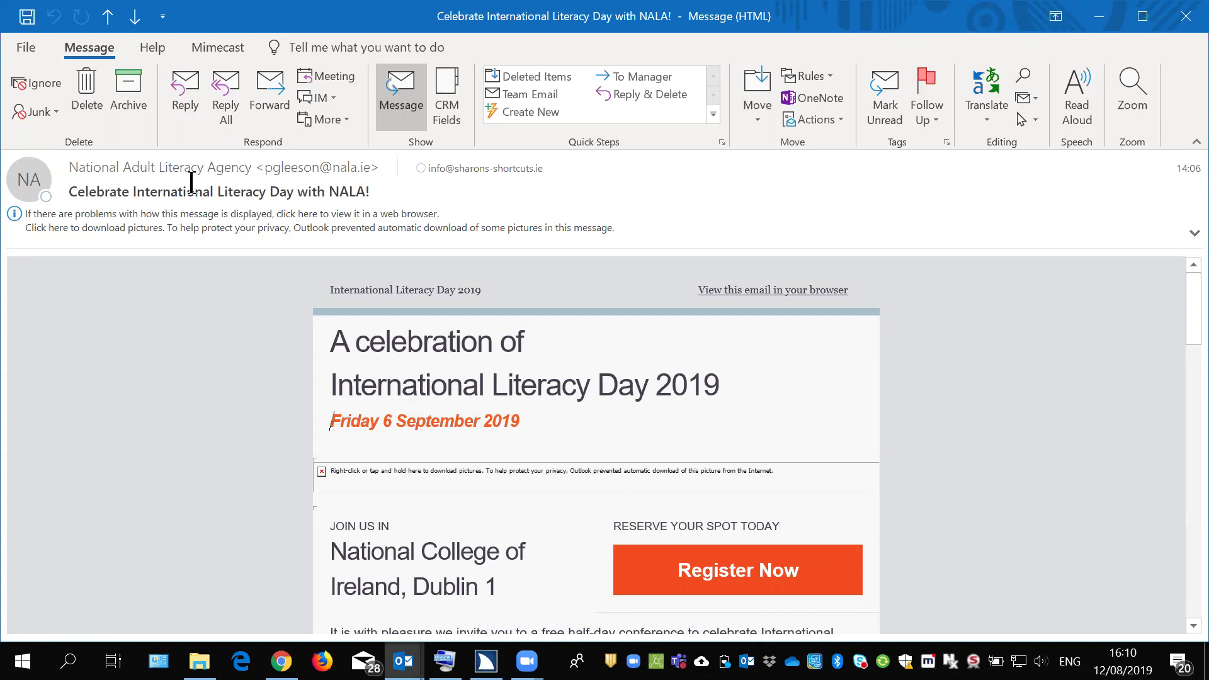
pyautogui.press('Escape')
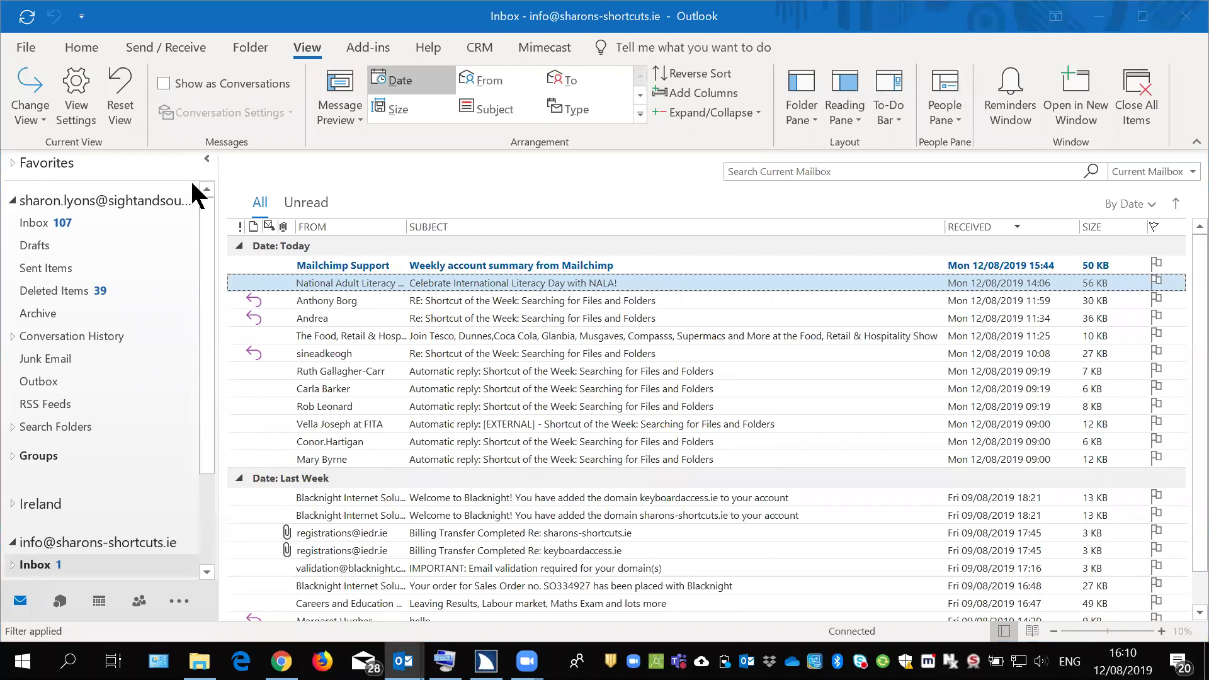
# Create a new email, enter the recipient's name in To, and set the subject to "Sharpen Your Shortcuts"
pyautogui.hotkey('ctrl', 'n')
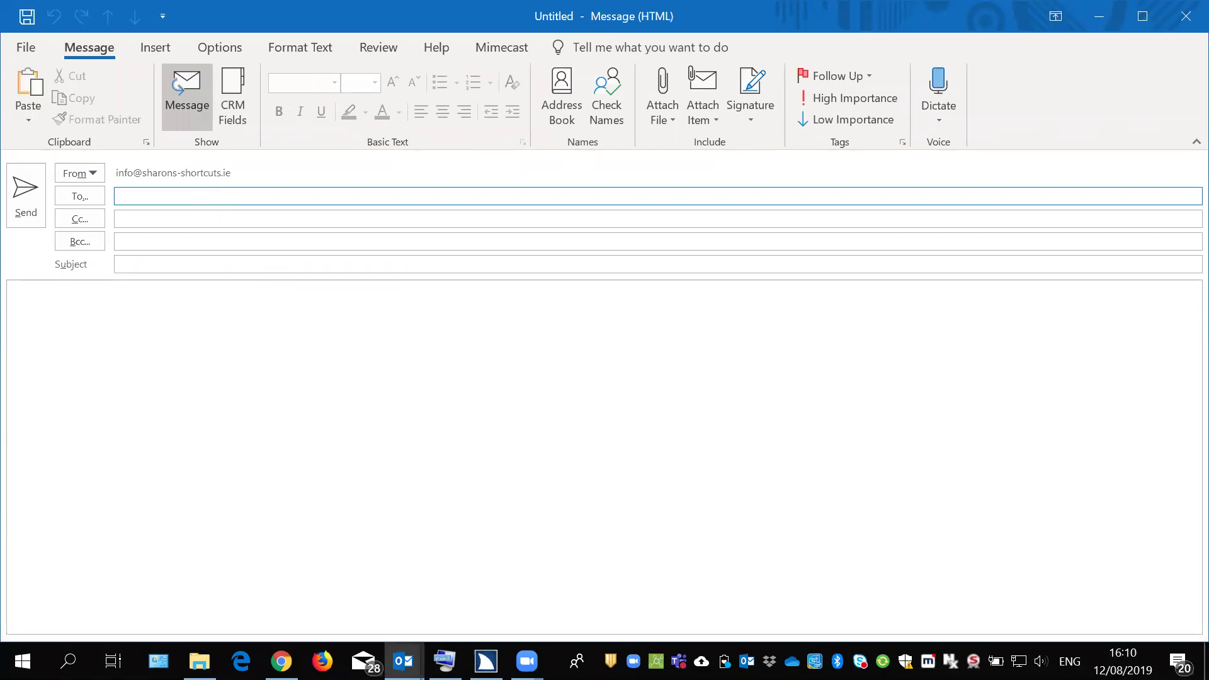
pyautogui.write('stua')
pyautogui.press('Return')
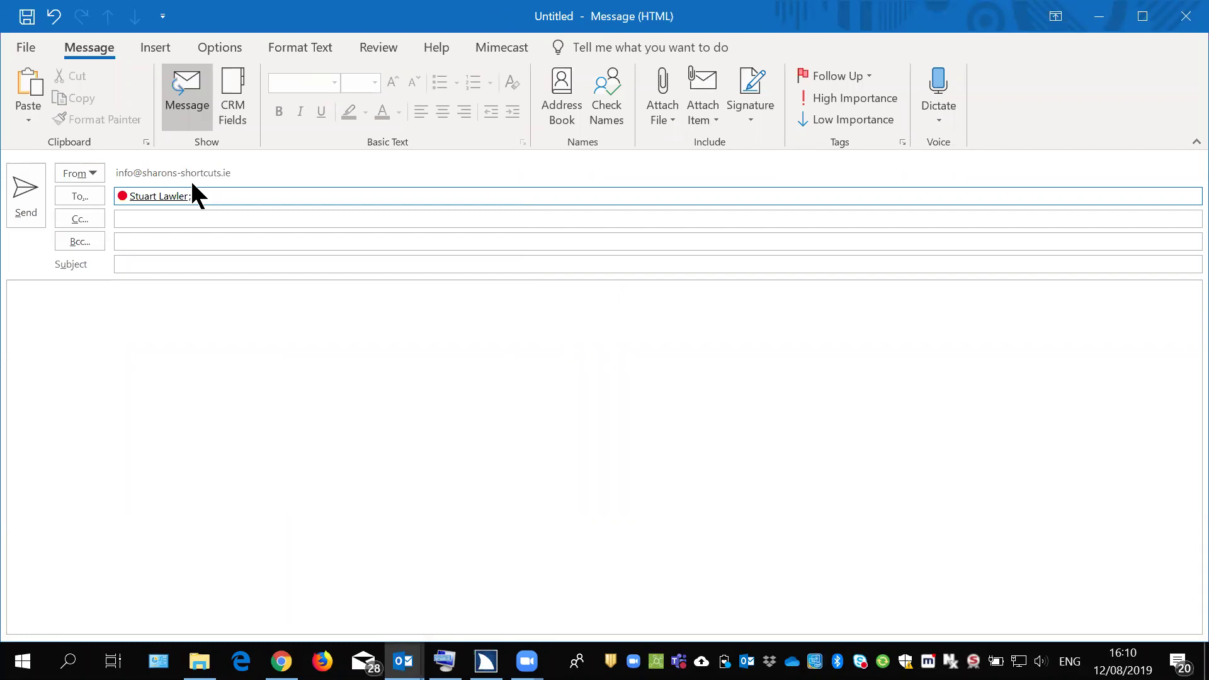
pyautogui.press('Tab')
pyautogui.press('Tab')
pyautogui.press('Tab')
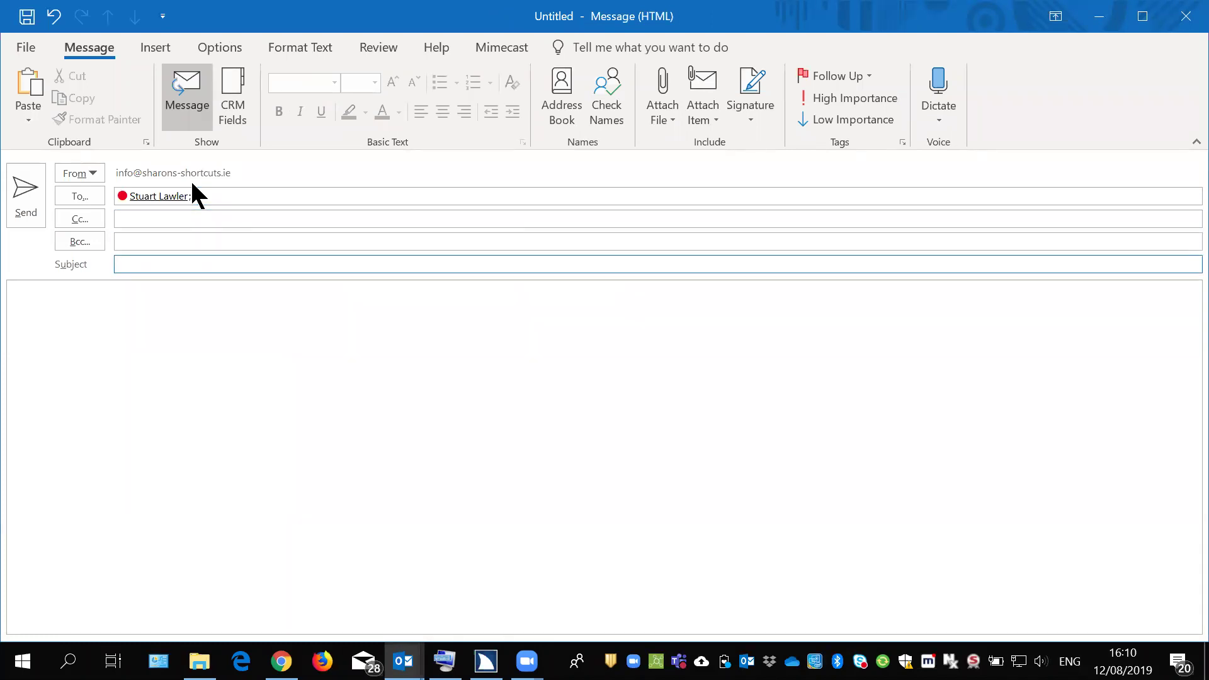
pyautogui.write('harpen Your Shortcuts')
pyautogui.press('Tab')
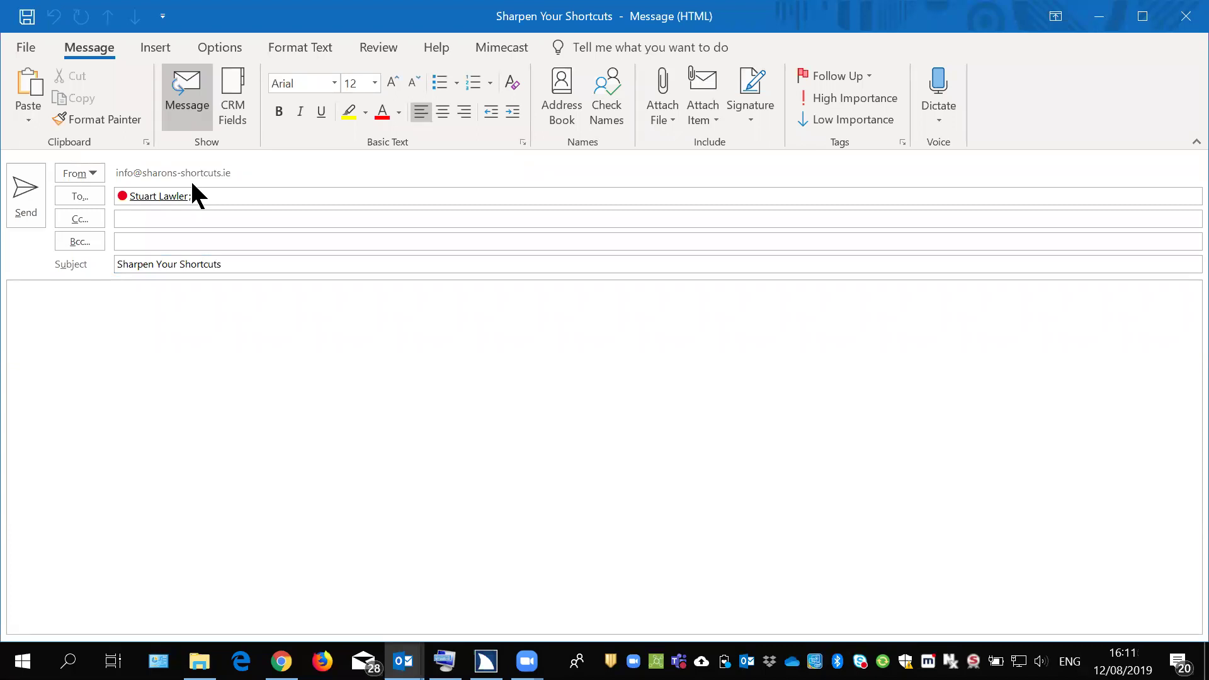
# Write the message body with a greeting to the recipient, "Please find attached.", "Thanks," and the sender's first name on separate lines
pyautogui.write('Hi Stuart,')
pyautogui.press('Return')
pyautogui.write('Please find attached.')
pyautogui.press('Return')
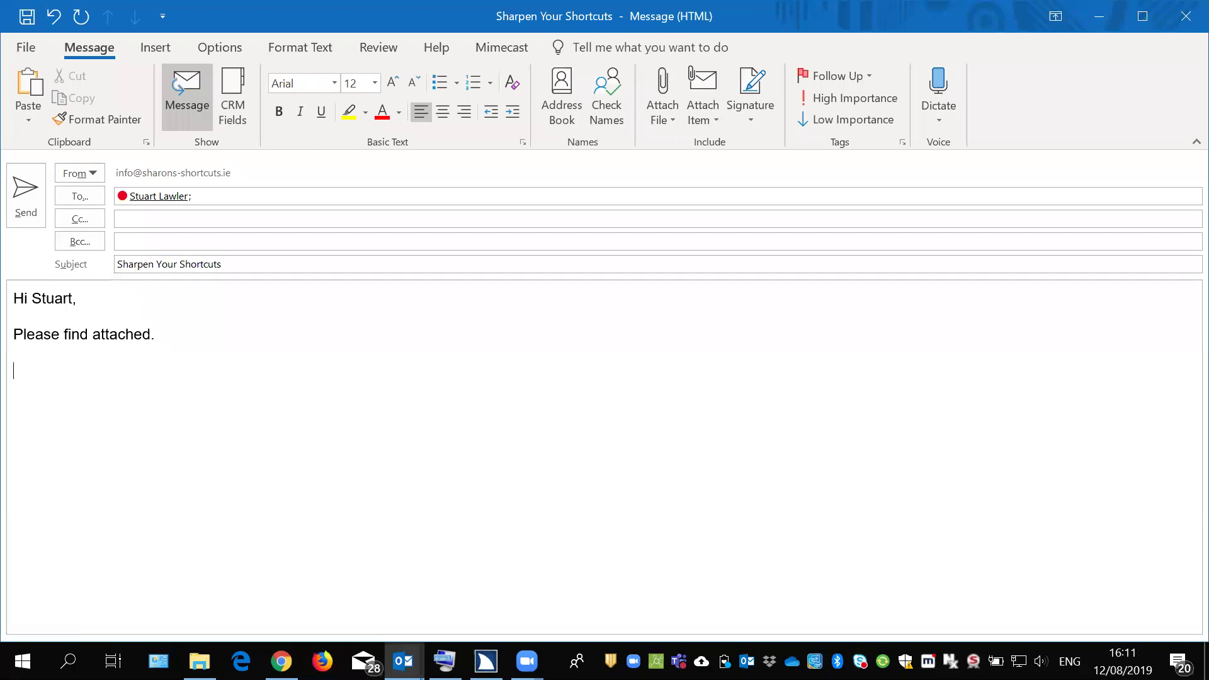
pyautogui.write('THanks,')
pyautogui.press('Return')
pyautogui.write('SHaron')
# Switch to the SAST Summer School folder in File Explorer and copy the "Sharpen your Shortcuts" Word document
pyautogui.hotkey('alt', 'Tab')
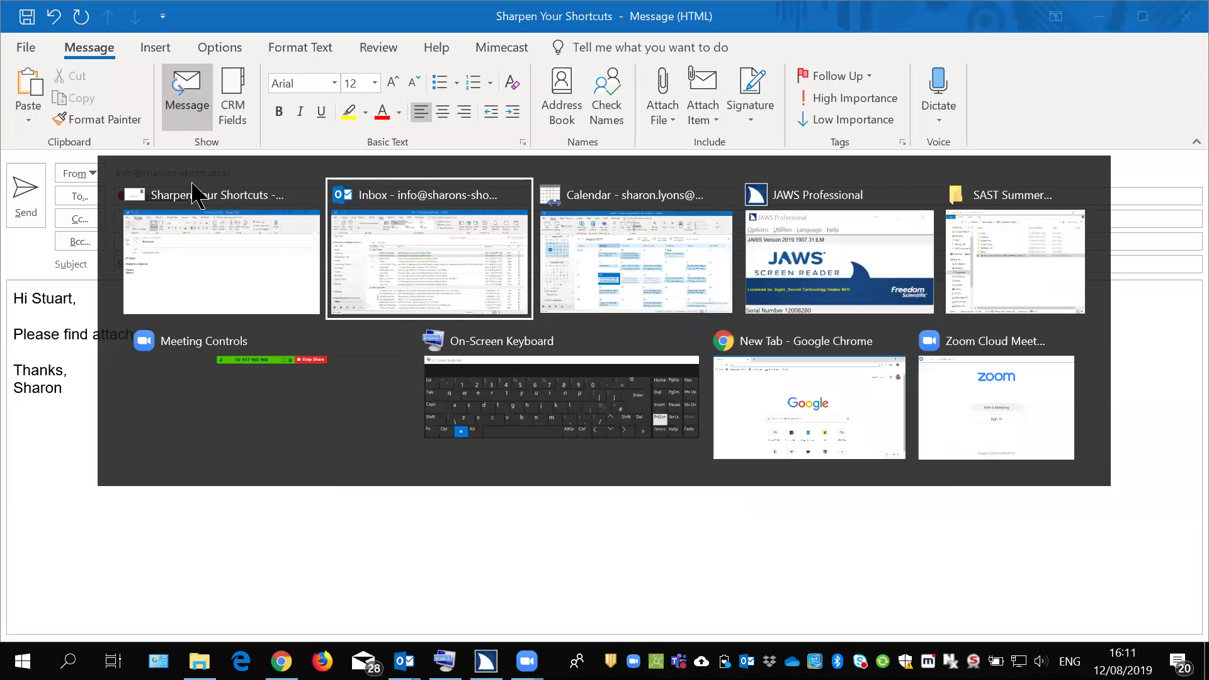
pyautogui.hotkey('alt', 'Tab')
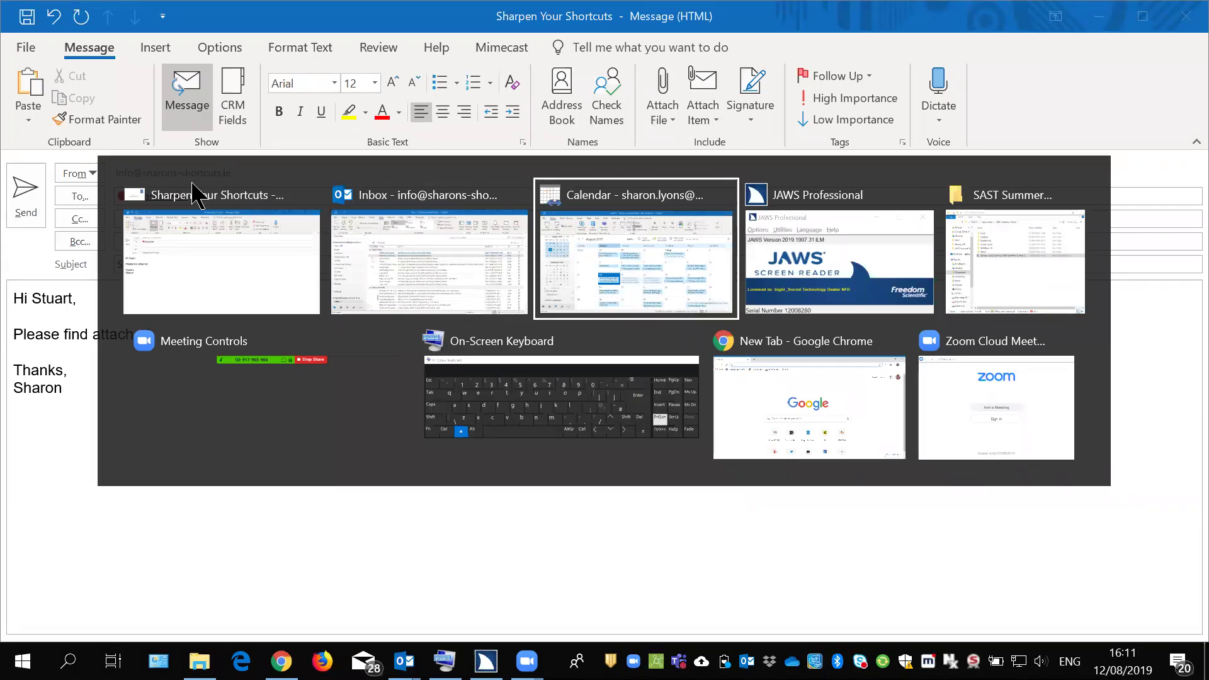
pyautogui.hotkey('alt', 'Tab')
pyautogui.hotkey('alt', 'Tab')
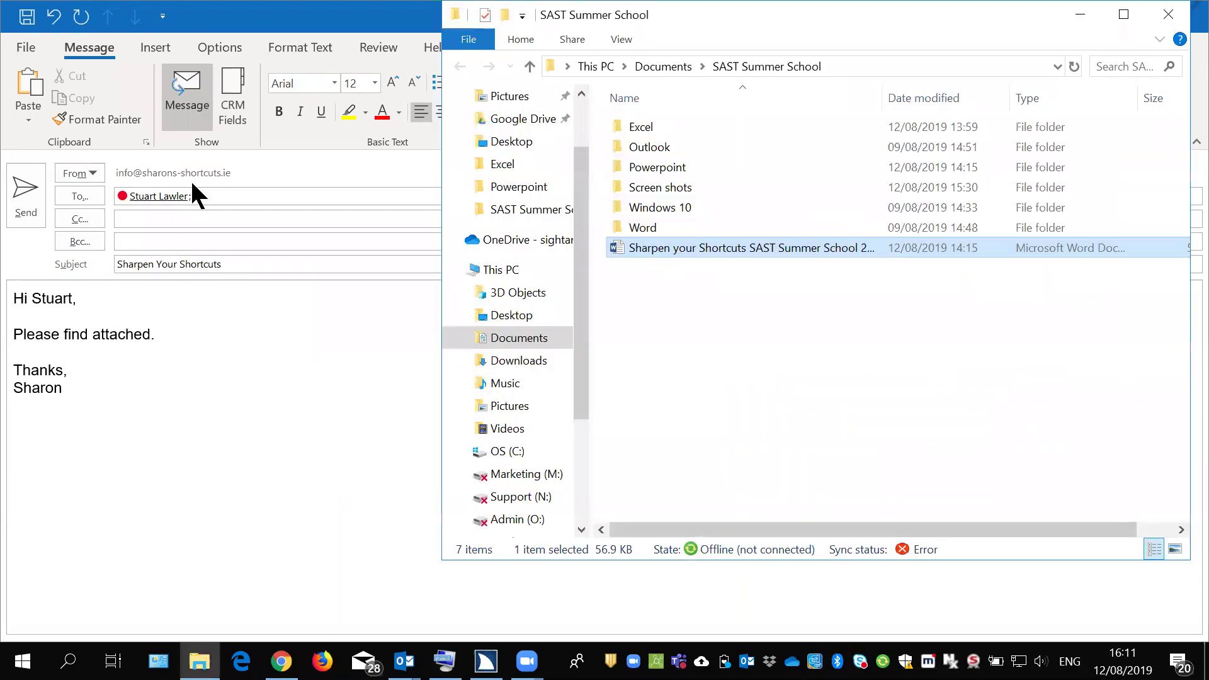
pyautogui.press('s')
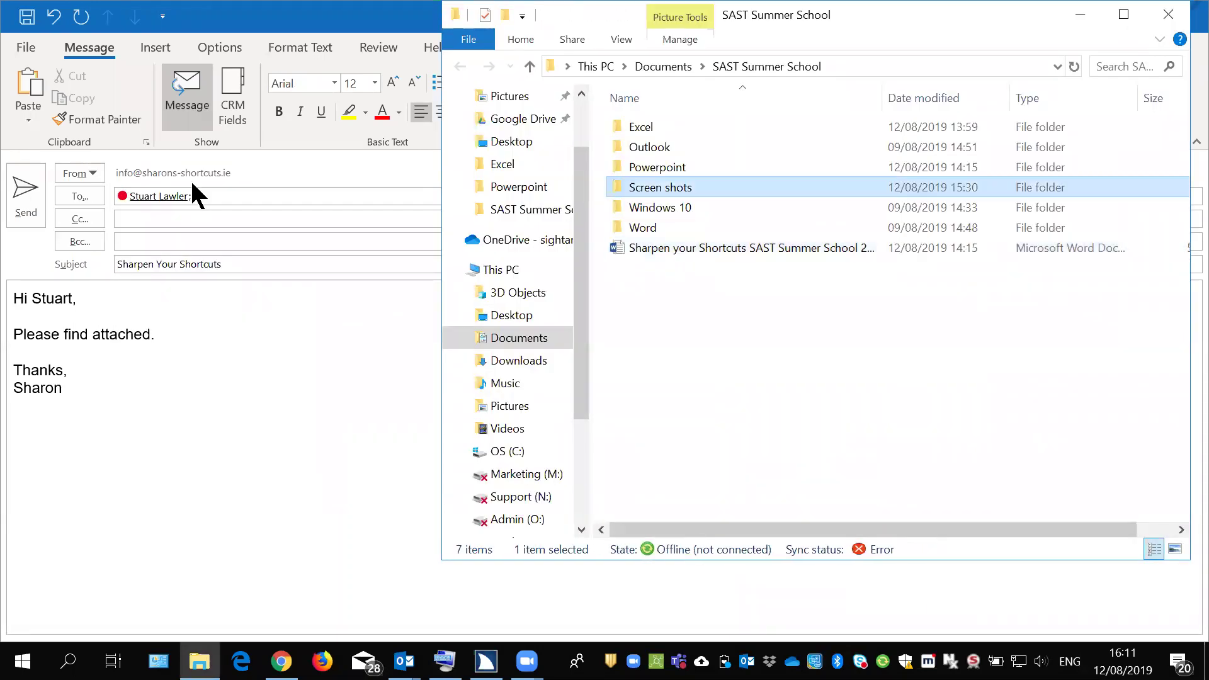
pyautogui.press('s')
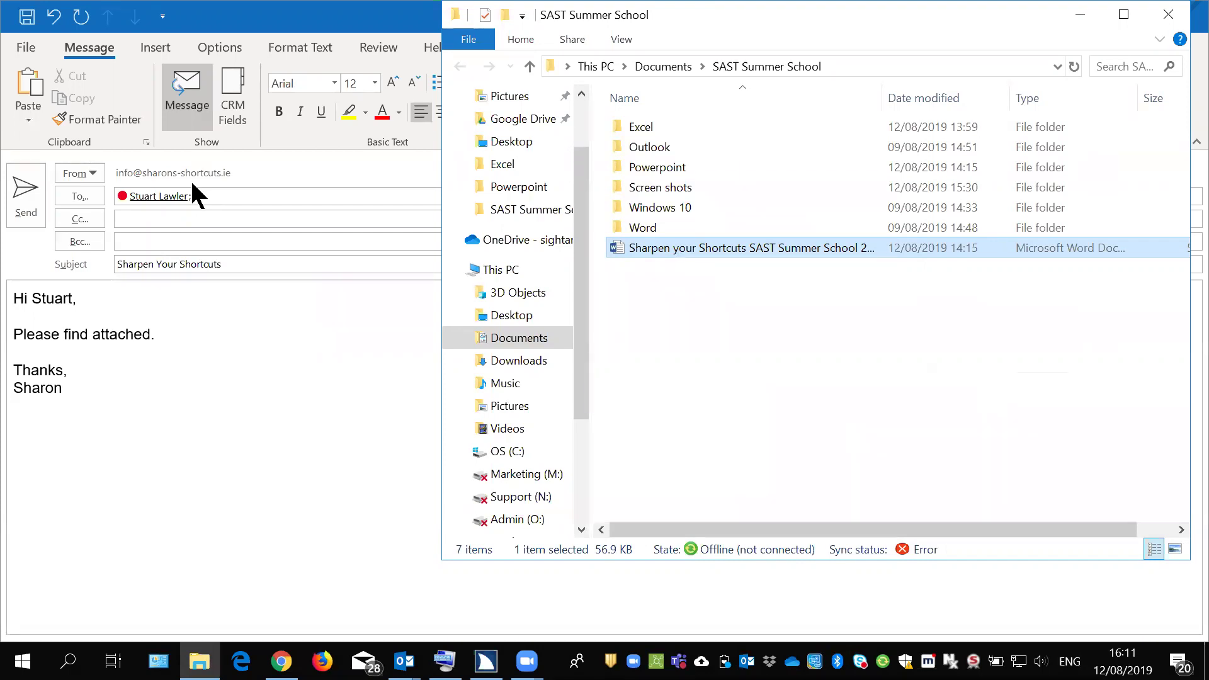
# Attach the copied Word document to the Outlook message and send it, ending back in the inbox
pyautogui.hotkey('alt', 'Tab')
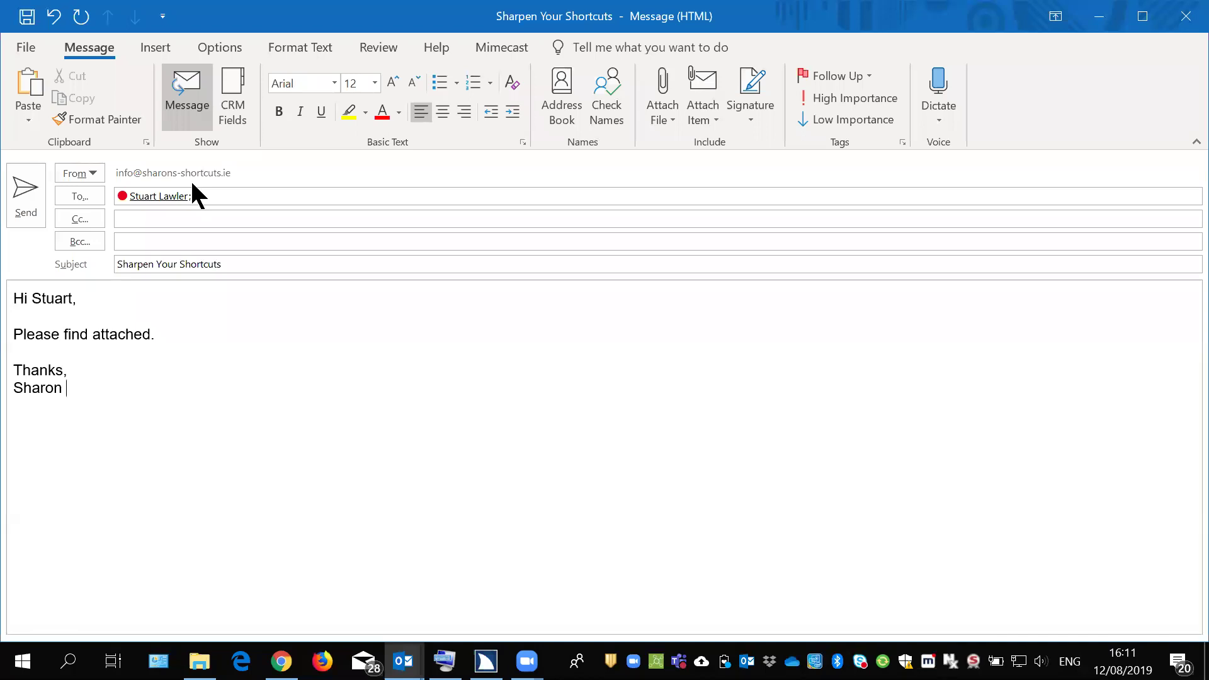
pyautogui.hotkey('ctrl', 'v')
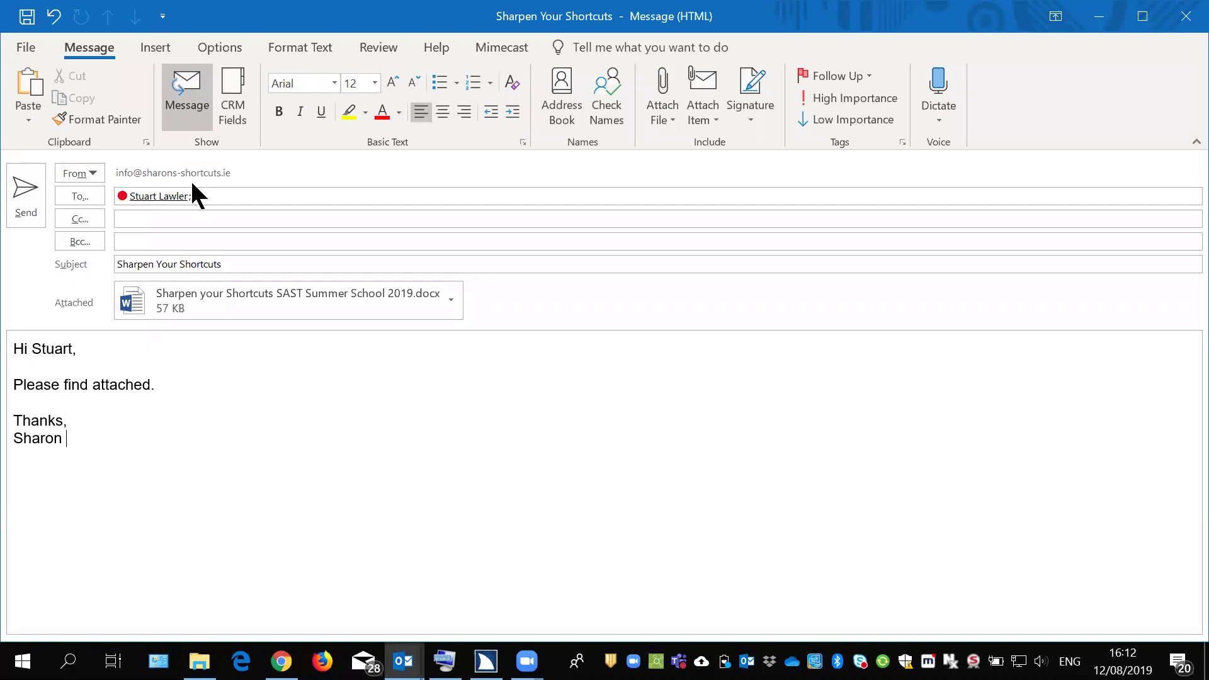
pyautogui.hotkey('ctrl', 'Return')
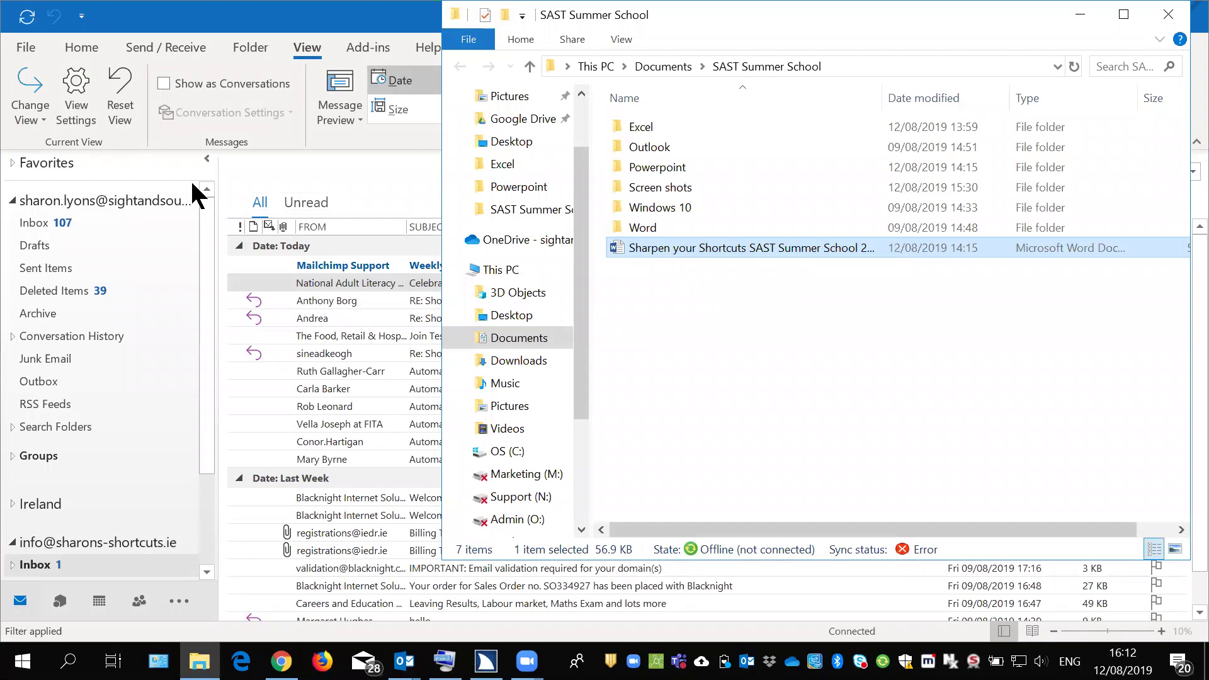
pyautogui.hotkey('alt', 'Tab')
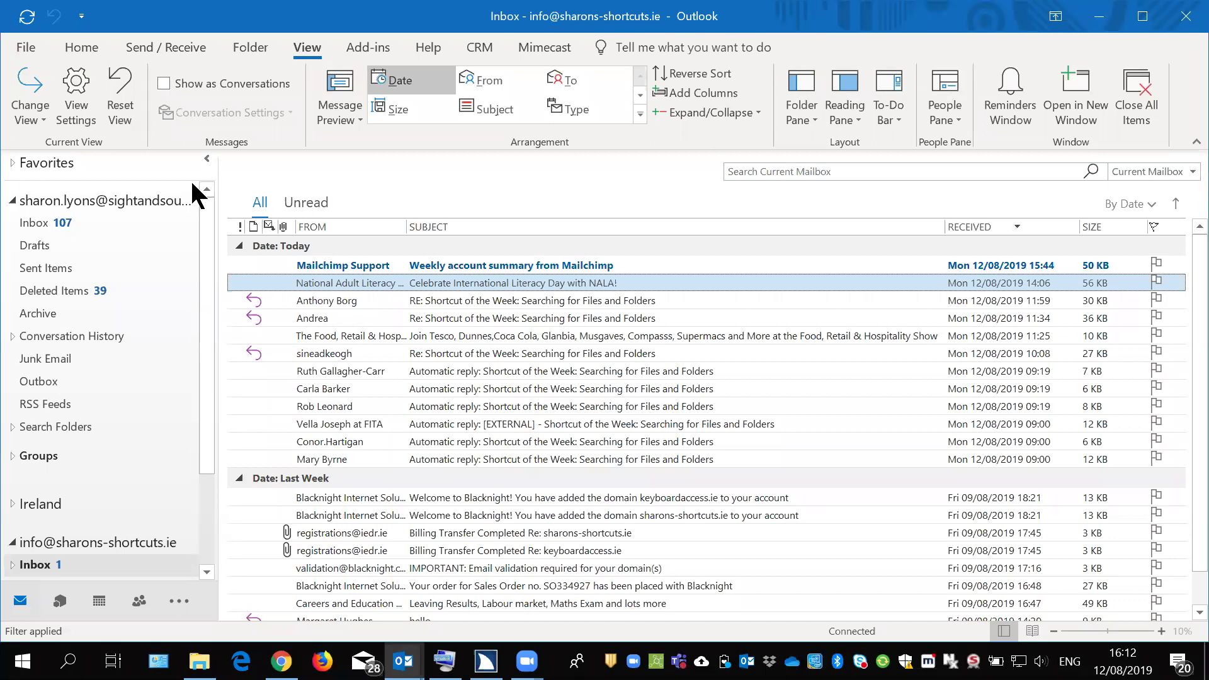
# Search the current mailbox for "shortcut" and browse down through the resulting messages
pyautogui.hotkey('ctrl', 'e')
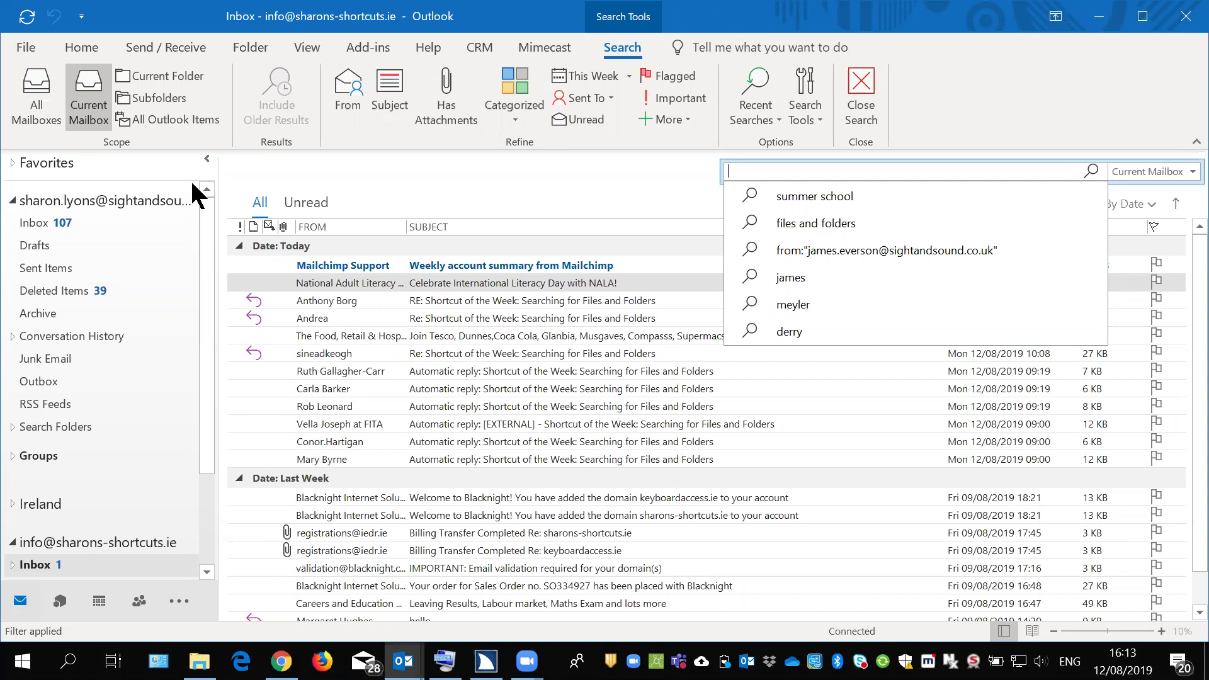
pyautogui.write('shor')
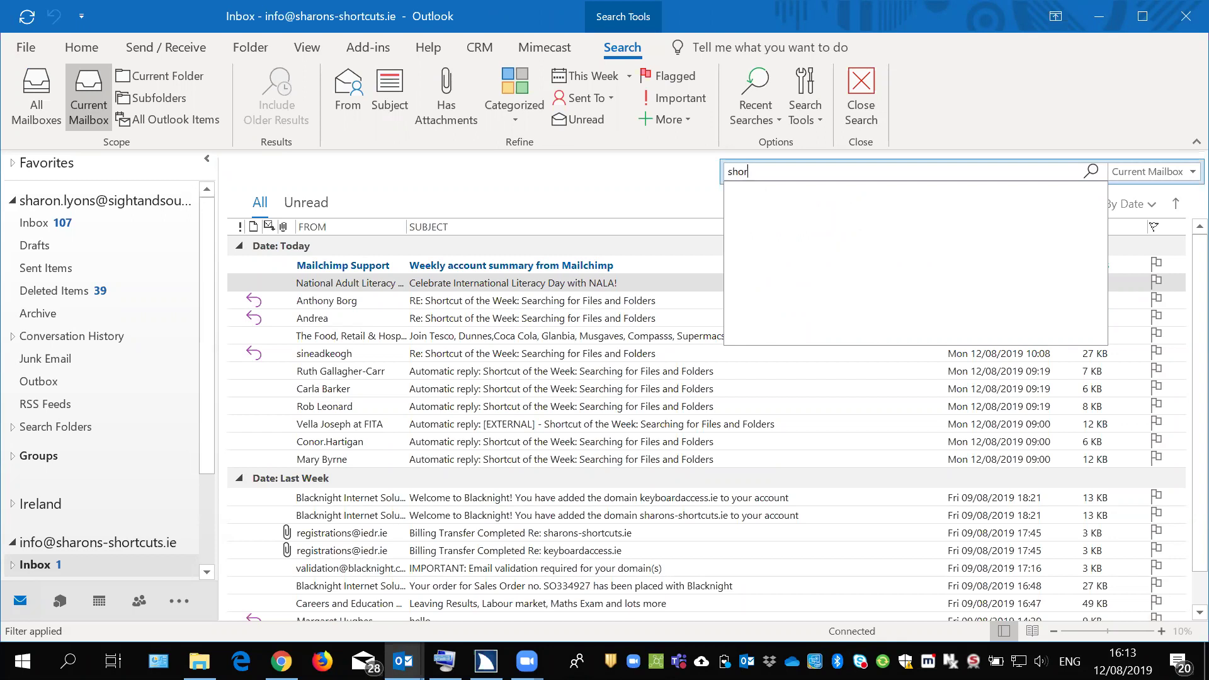
pyautogui.write('tcut')
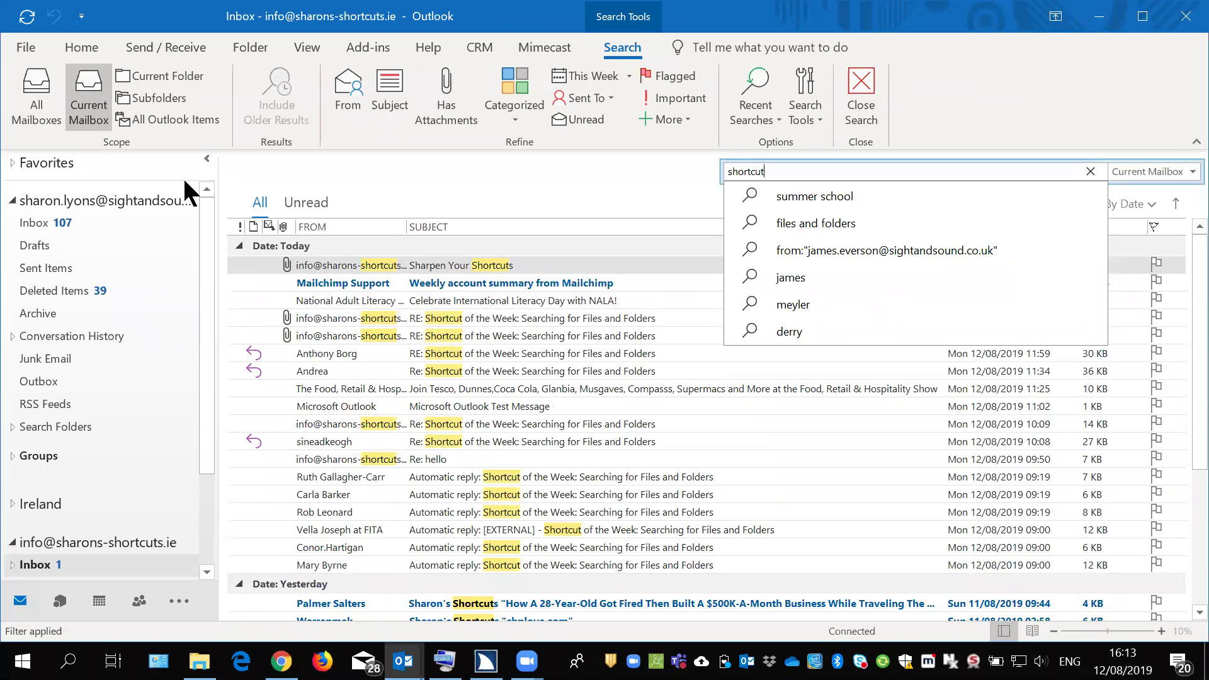
pyautogui.press('Tab')
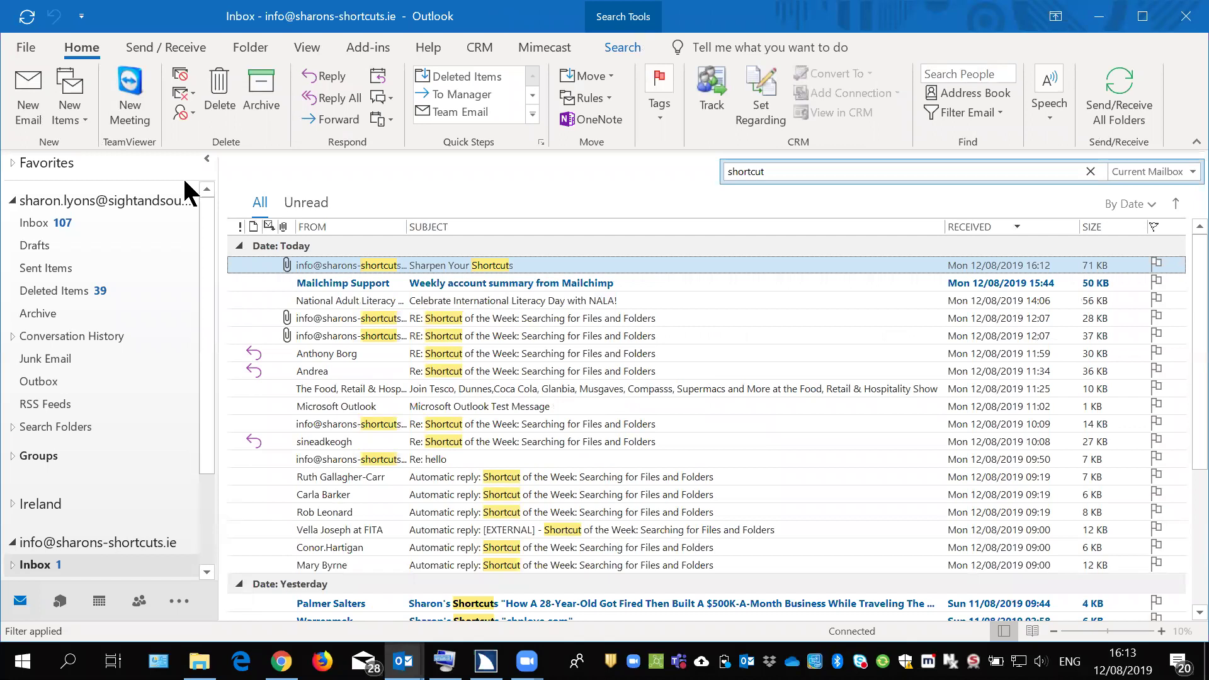
pyautogui.press('Down')
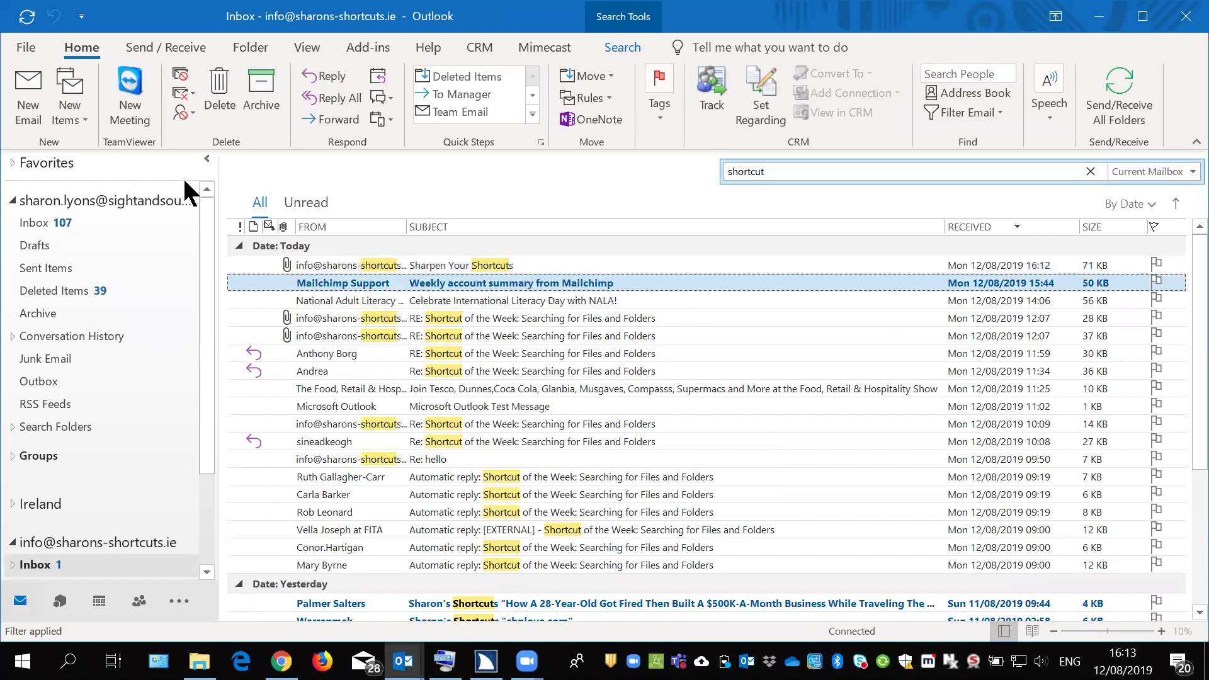
pyautogui.press('Down')
pyautogui.press('Down')
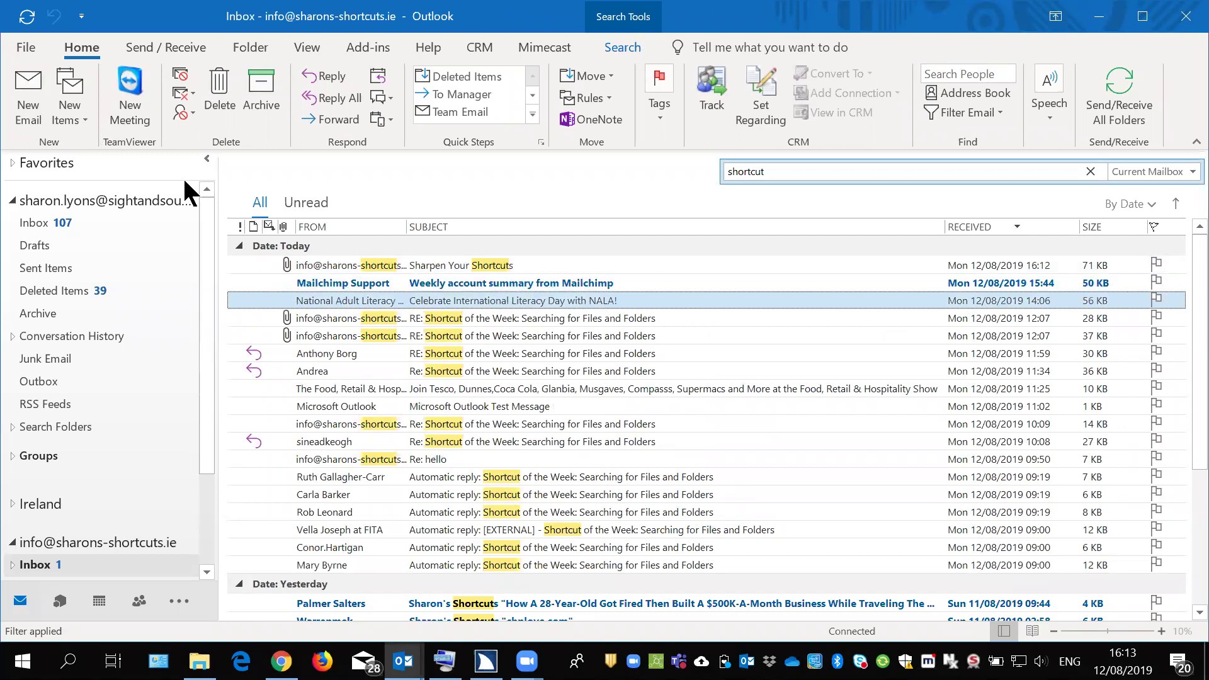
pyautogui.press('Down')
pyautogui.press('Down')
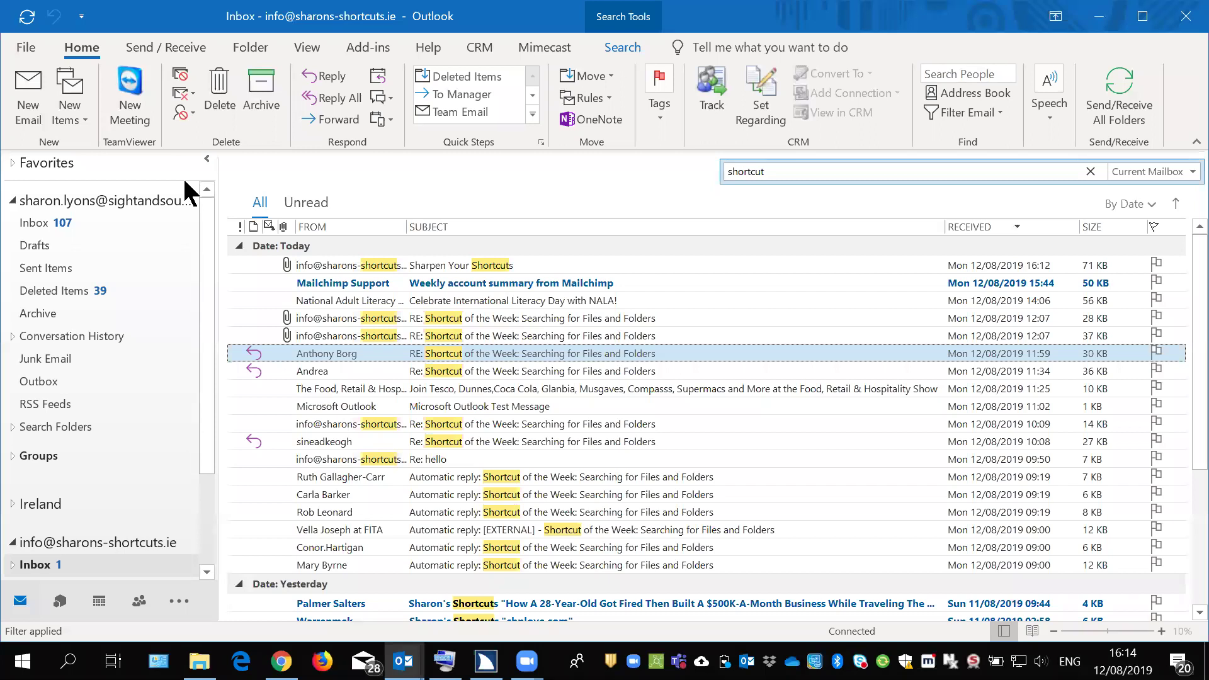
# Clear the mailbox search and return to the first message in the inbox list
pyautogui.press('Escape')
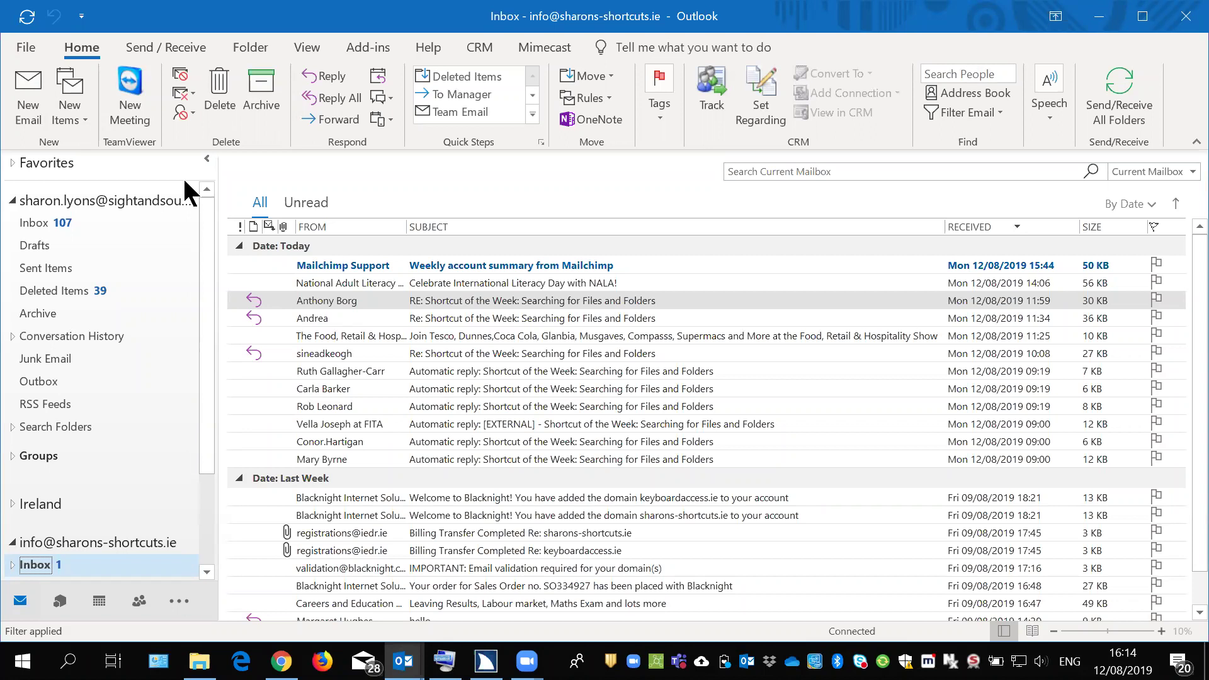
pyautogui.press('Up')
pyautogui.press('Down')
pyautogui.press('Tab')
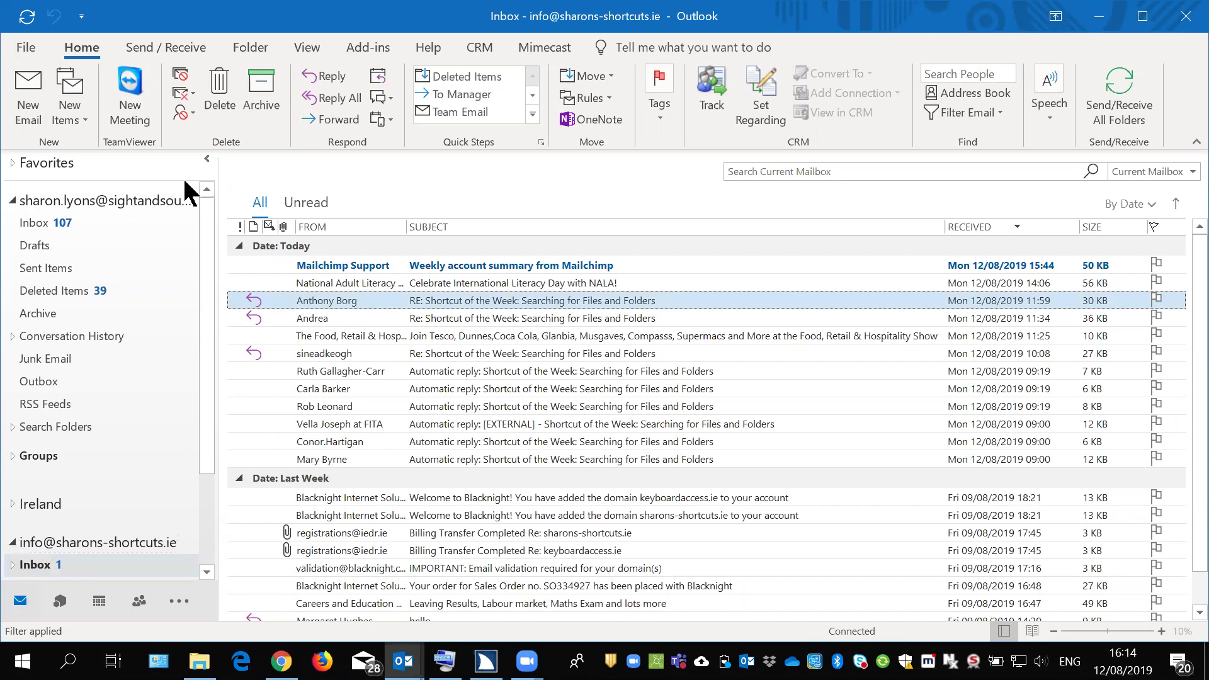
pyautogui.press('Up')
pyautogui.press('Up')
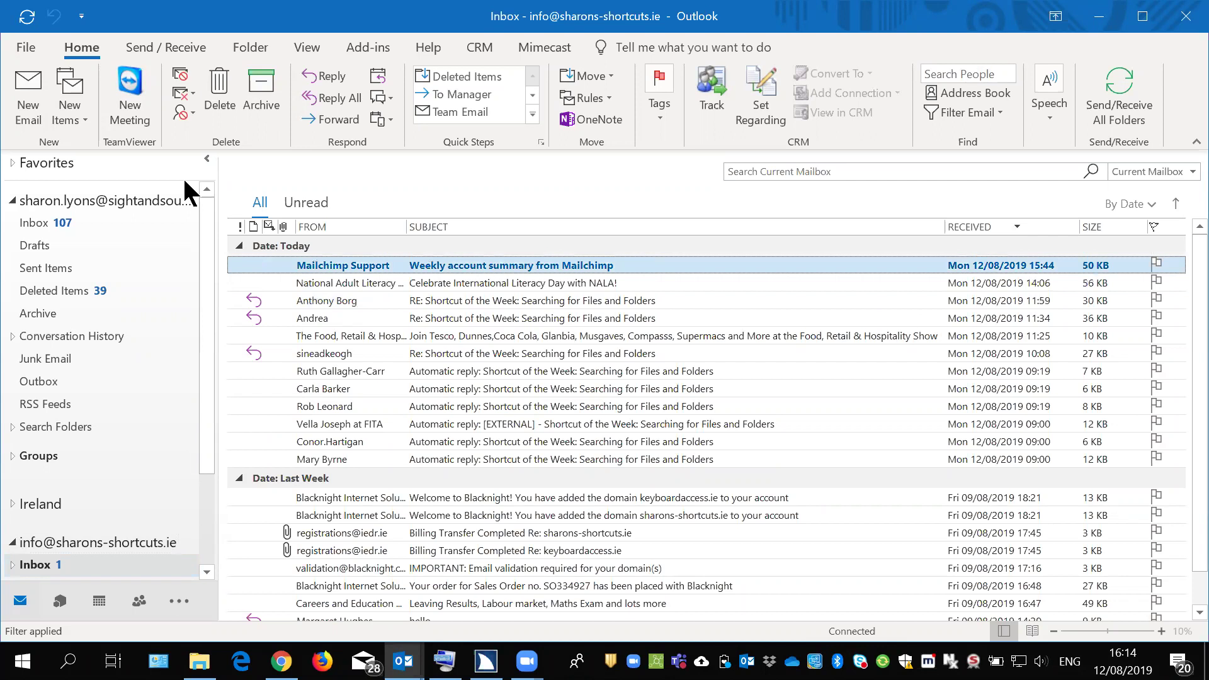
# Browse down the inbox through last week's messages, move part of the way back up, and jump to the first message
pyautogui.press('Down')
pyautogui.press('Down')
pyautogui.press('Down')
pyautogui.press('Down')
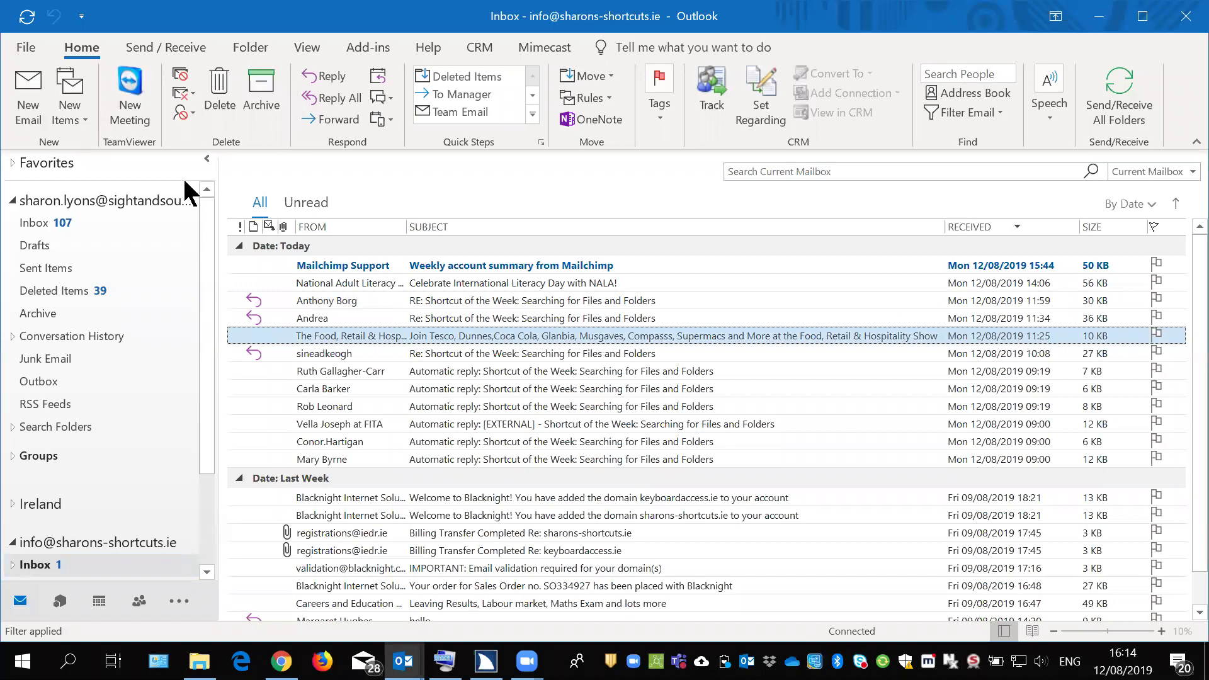
pyautogui.press('Down')
pyautogui.press('Down')
pyautogui.press('Down')
pyautogui.press('Down')
pyautogui.press('Down')
pyautogui.press('Down')
pyautogui.press('Down')
pyautogui.press('Down')
pyautogui.press('Down')
pyautogui.press('Down')
pyautogui.press('Down')
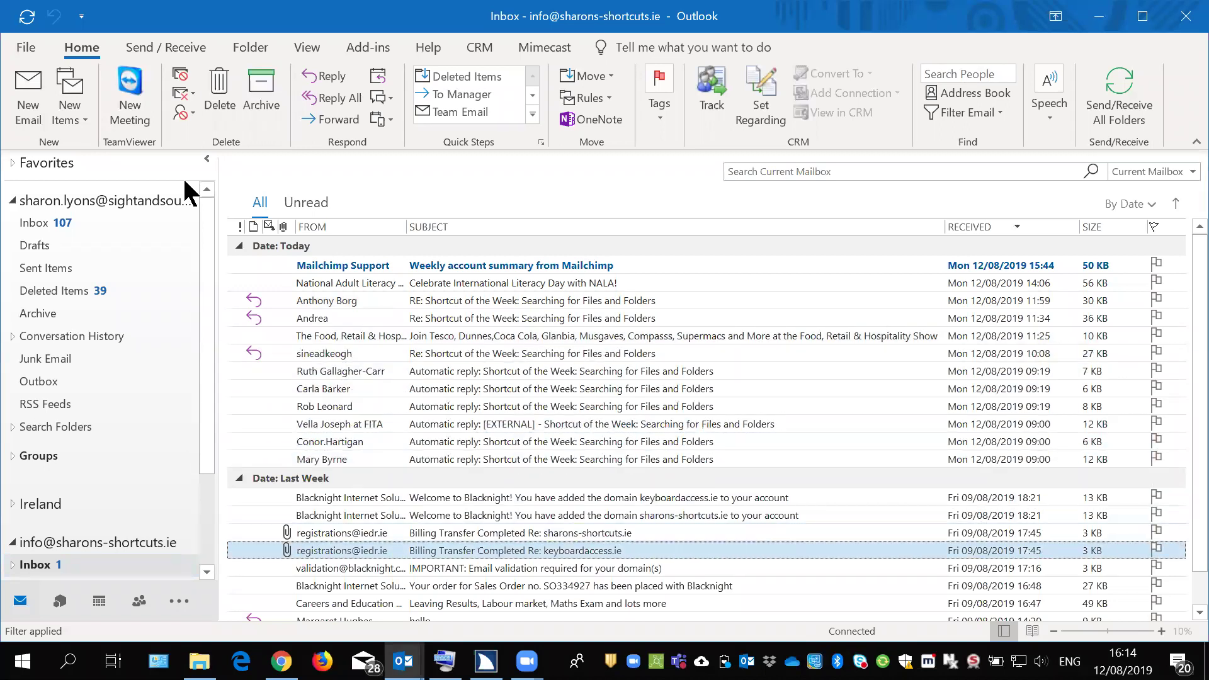
pyautogui.press('Down')
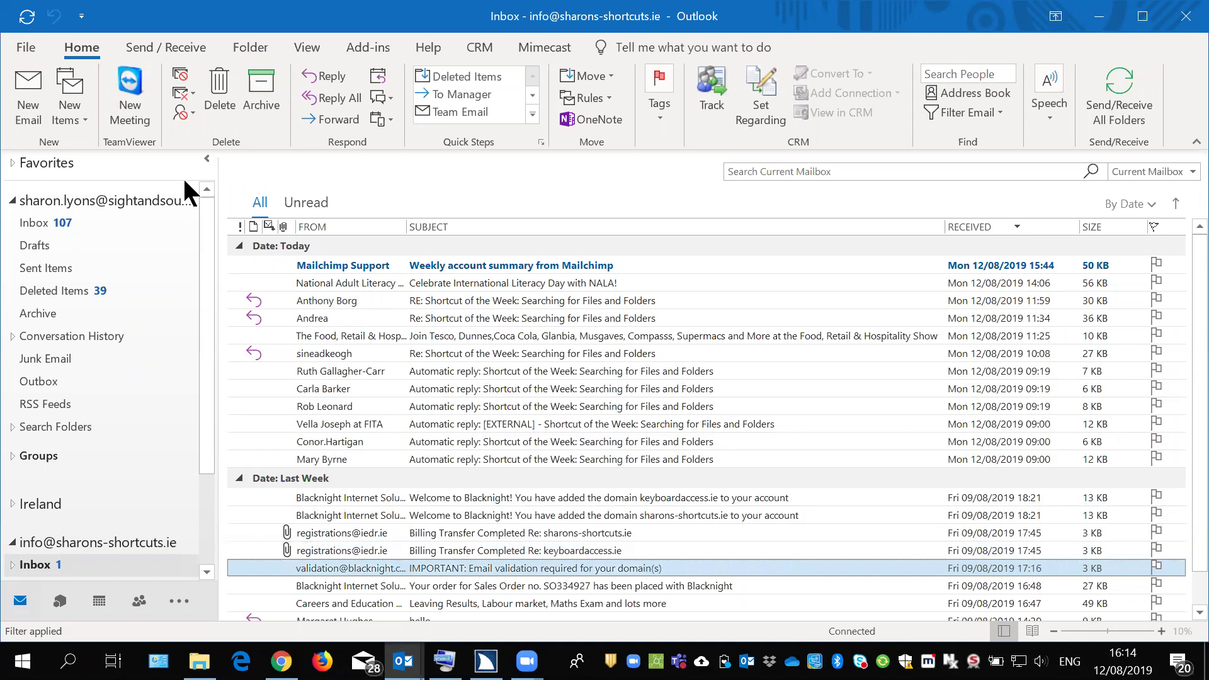
pyautogui.press('Down')
pyautogui.press('Down')
pyautogui.press('Down')
pyautogui.press('Down')
pyautogui.press('Up')
pyautogui.press('Up')
pyautogui.press('Up')
pyautogui.press('Up')
pyautogui.press('Up')
pyautogui.press('Up')
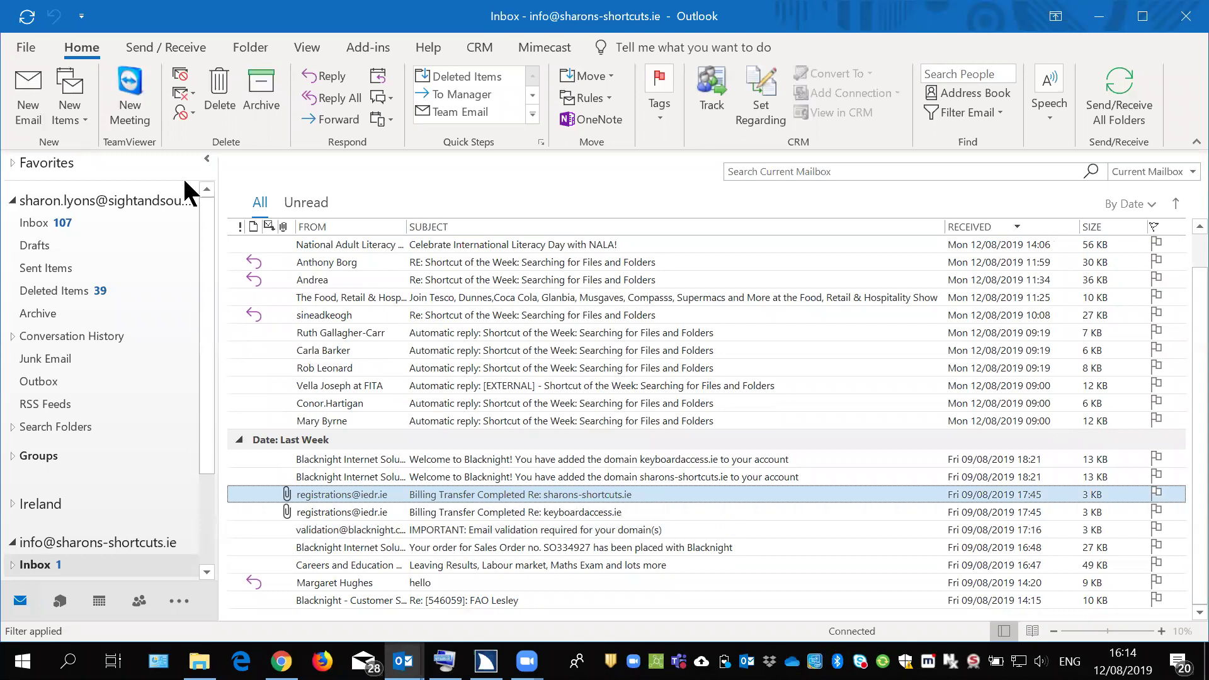
pyautogui.press('Home')
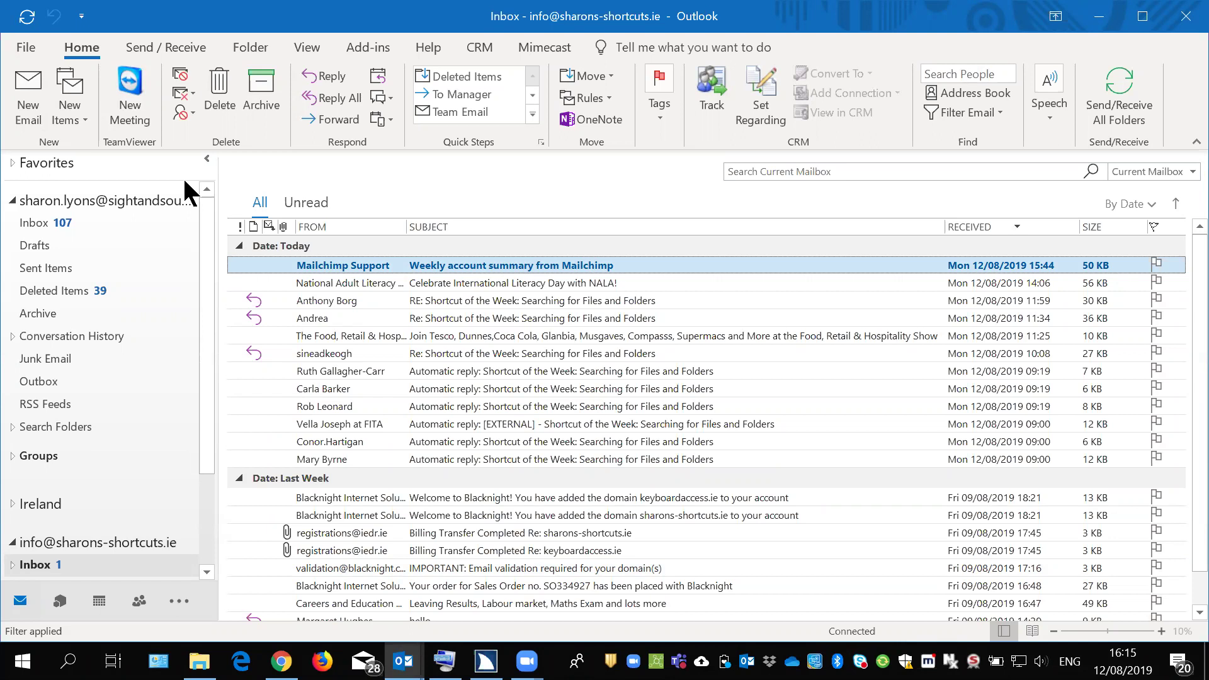
# Toggle the "Celebrate International Literacy Day with NALA!" email between unread and read, and leave it marked as unread
pyautogui.press('Down')
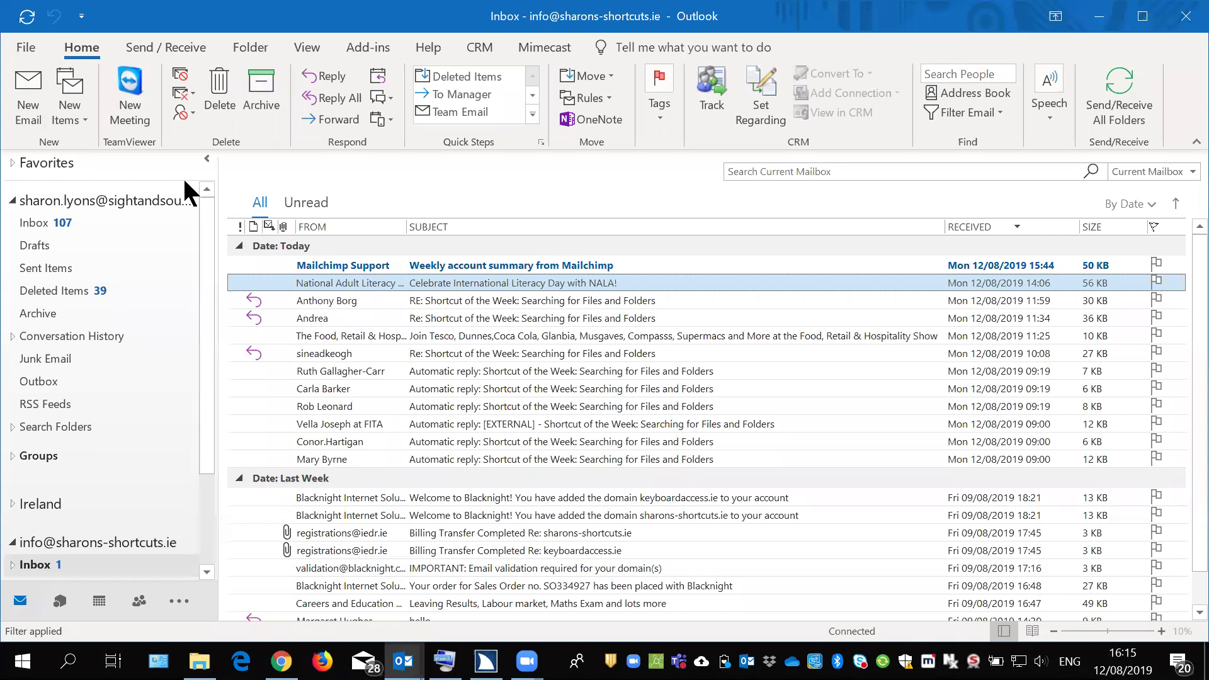
pyautogui.hotkey('ctrl', 'u')
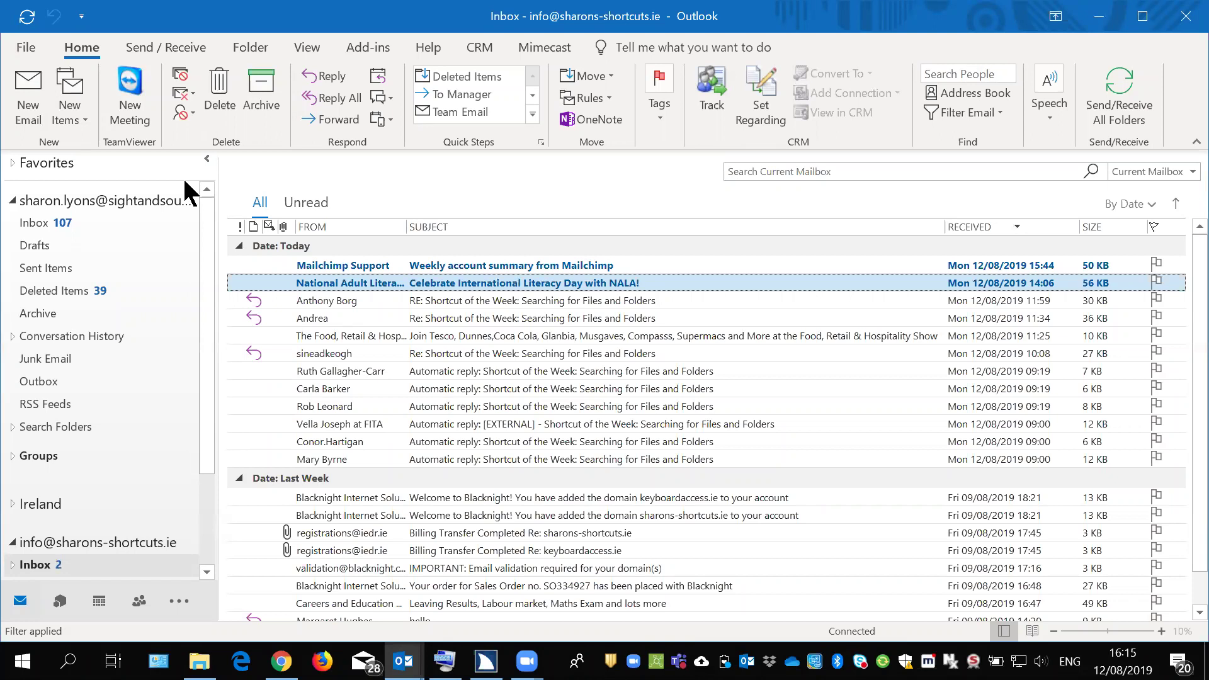
pyautogui.hotkey('ctrl', 'q')
pyautogui.hotkey('ctrl', 'u')
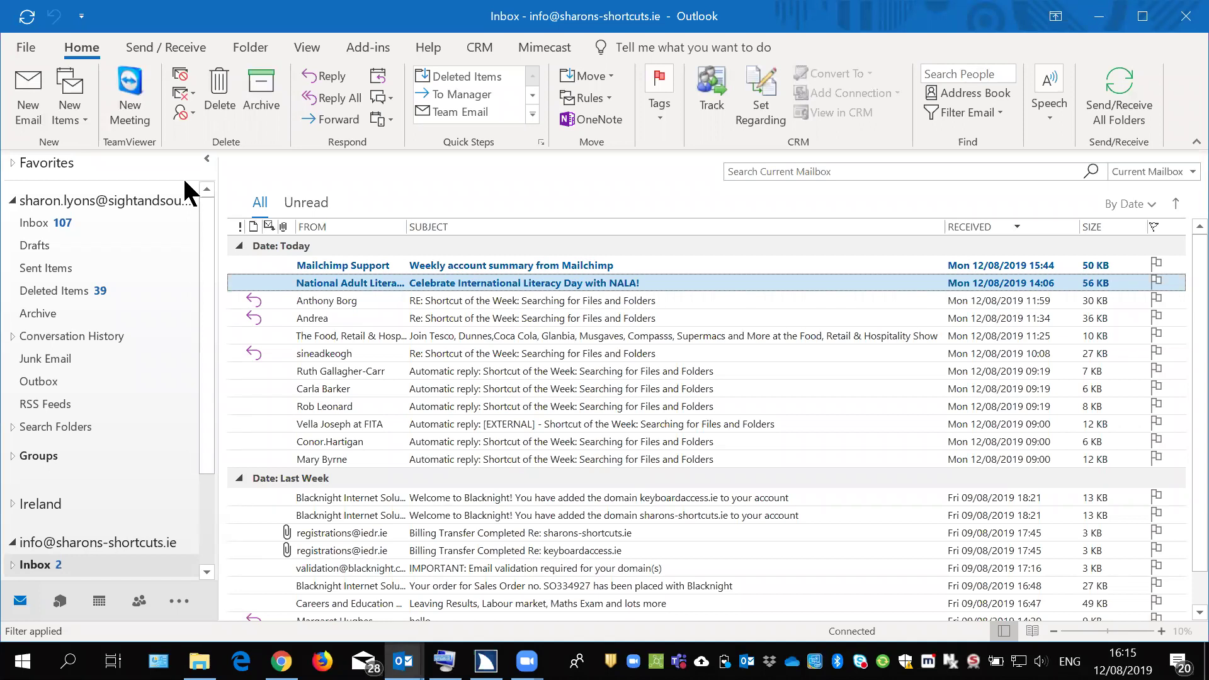
pyautogui.hotkey('ctrl', 'q')
pyautogui.press('Down')
pyautogui.press('Up')
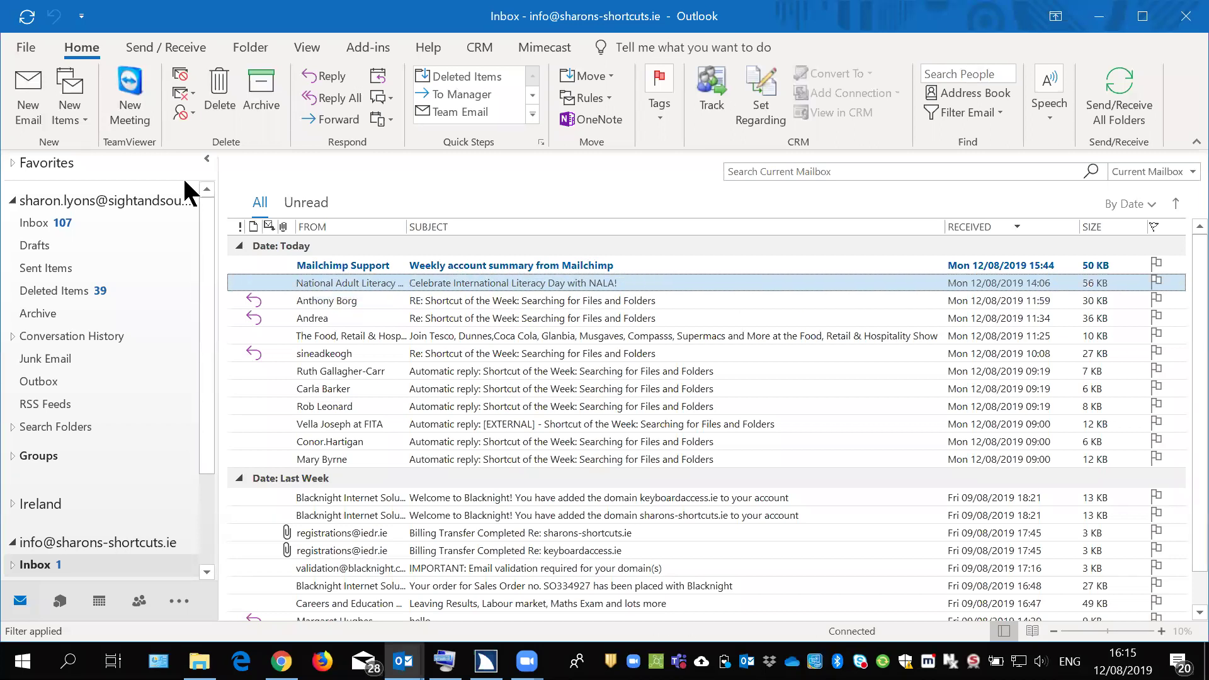
pyautogui.hotkey('ctrl', 'u')
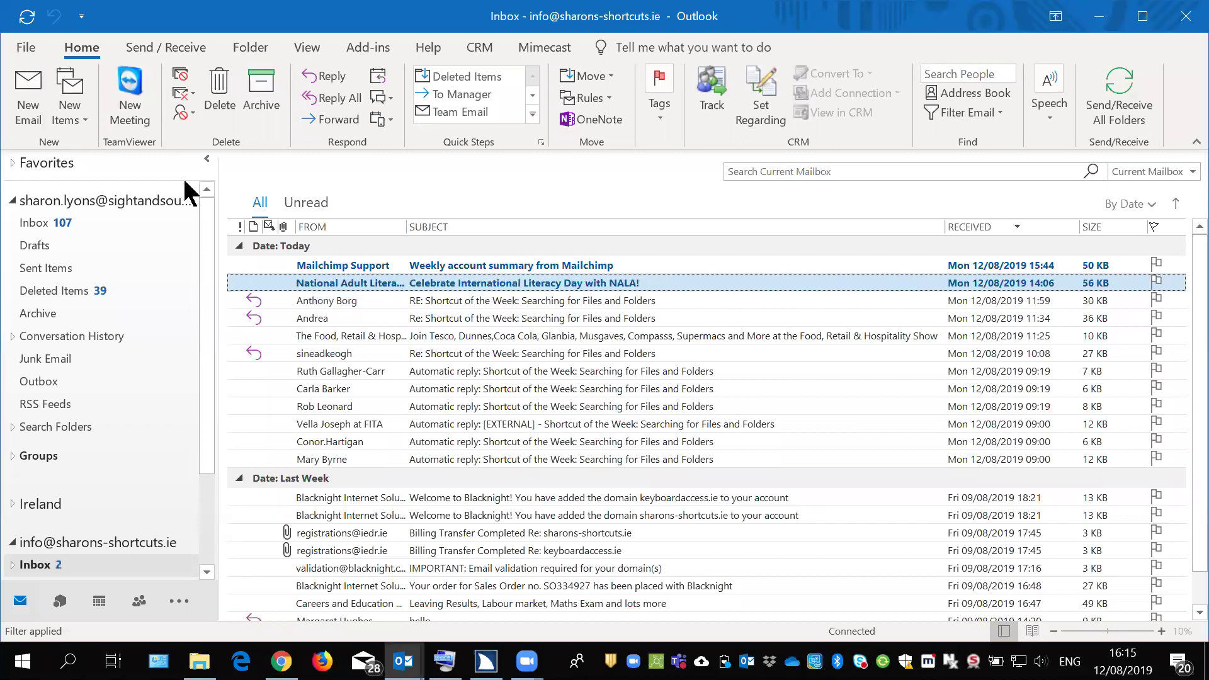
pyautogui.press('Down')
pyautogui.press('Up')
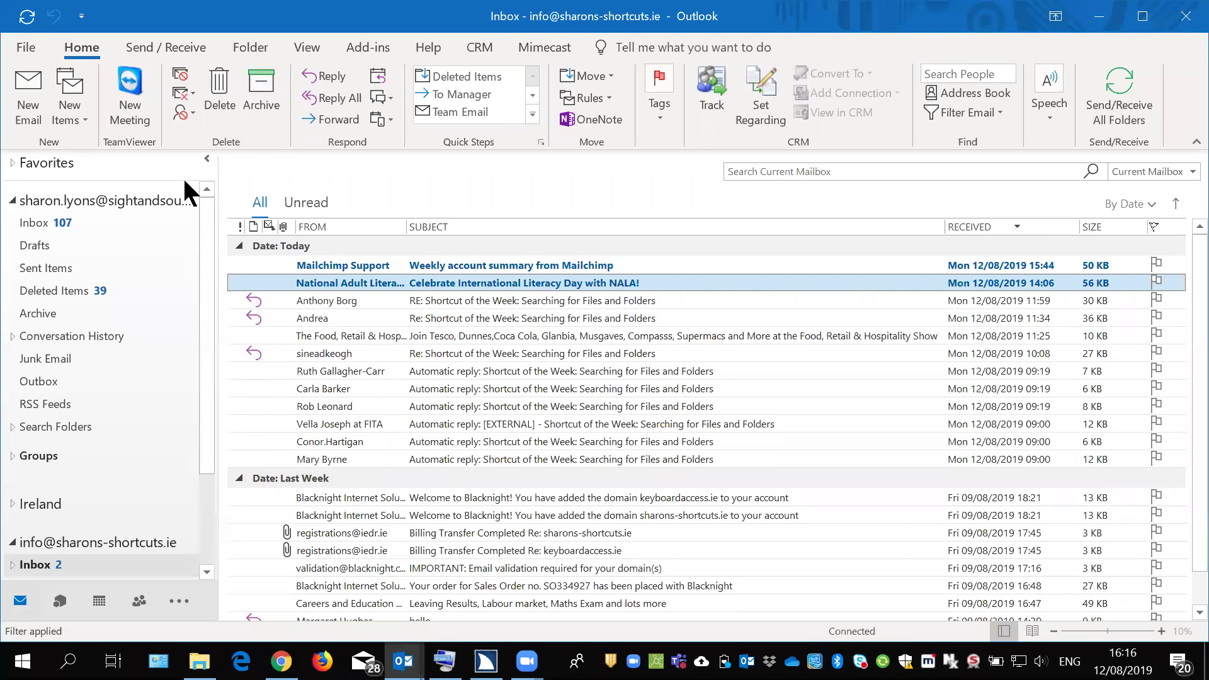
pyautogui.hotkey('alt', 'Tab')
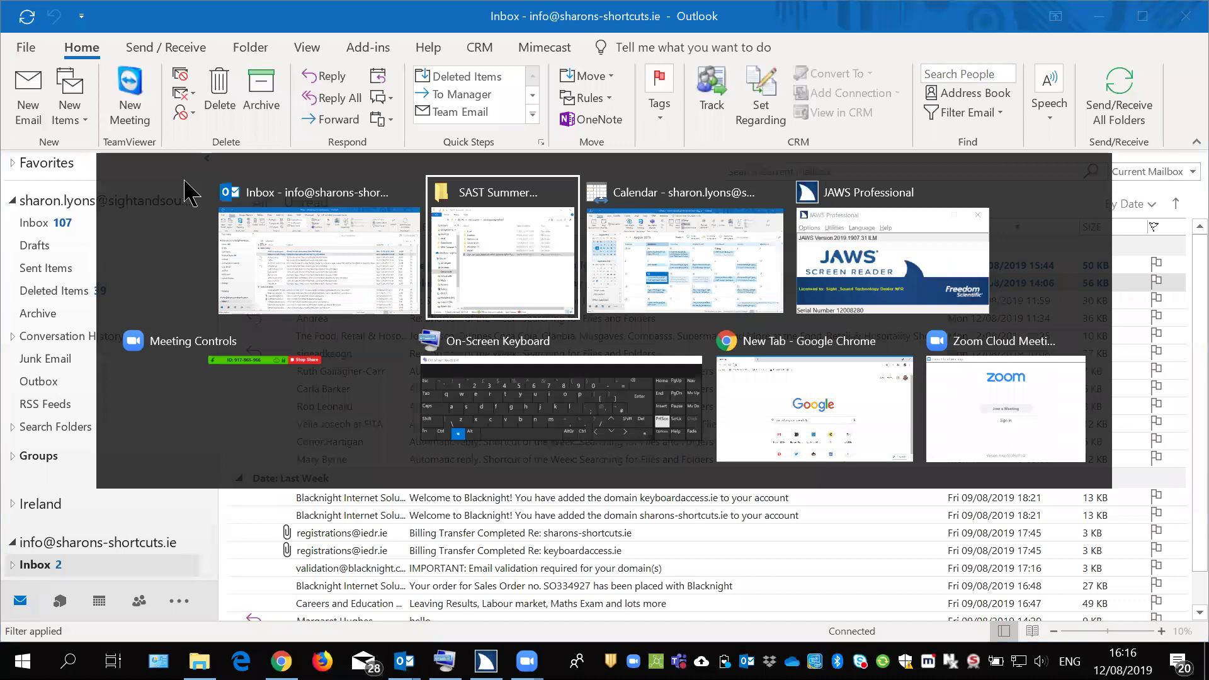
pyautogui.hotkey('alt', 'Tab')
pyautogui.press('Escape')
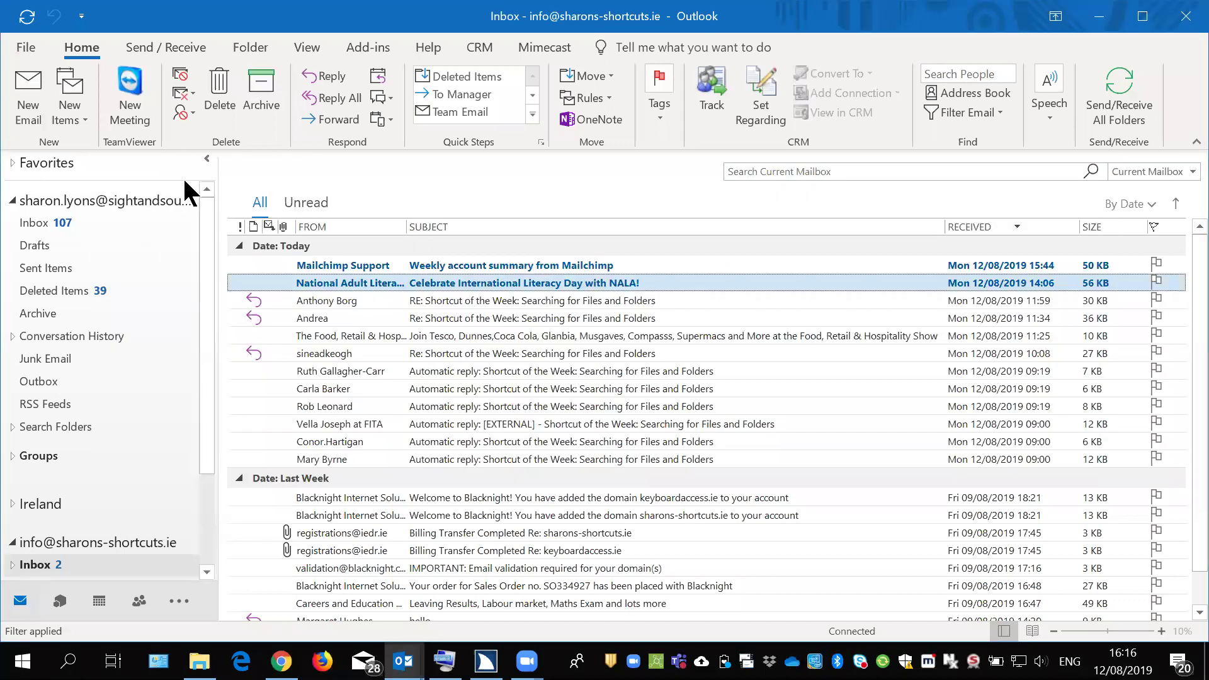
# Switch from the inbox to the open Outlook calendar window
pyautogui.hotkey('alt', 'Tab')
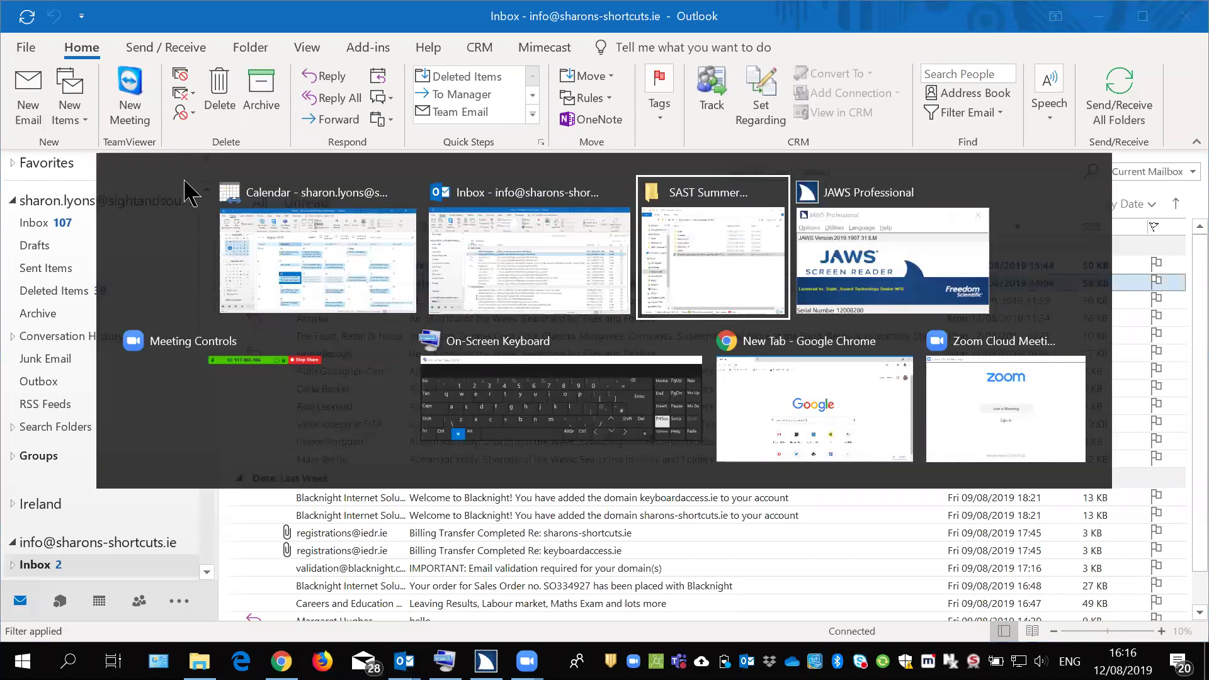
pyautogui.hotkey('alt', 'Tab')
pyautogui.hotkey('alt', 'Tab')
pyautogui.hotkey('alt', 'Tab')
pyautogui.hotkey('alt', 'Tab')
pyautogui.hotkey('alt', 'Tab')
pyautogui.hotkey('alt', 'Tab')
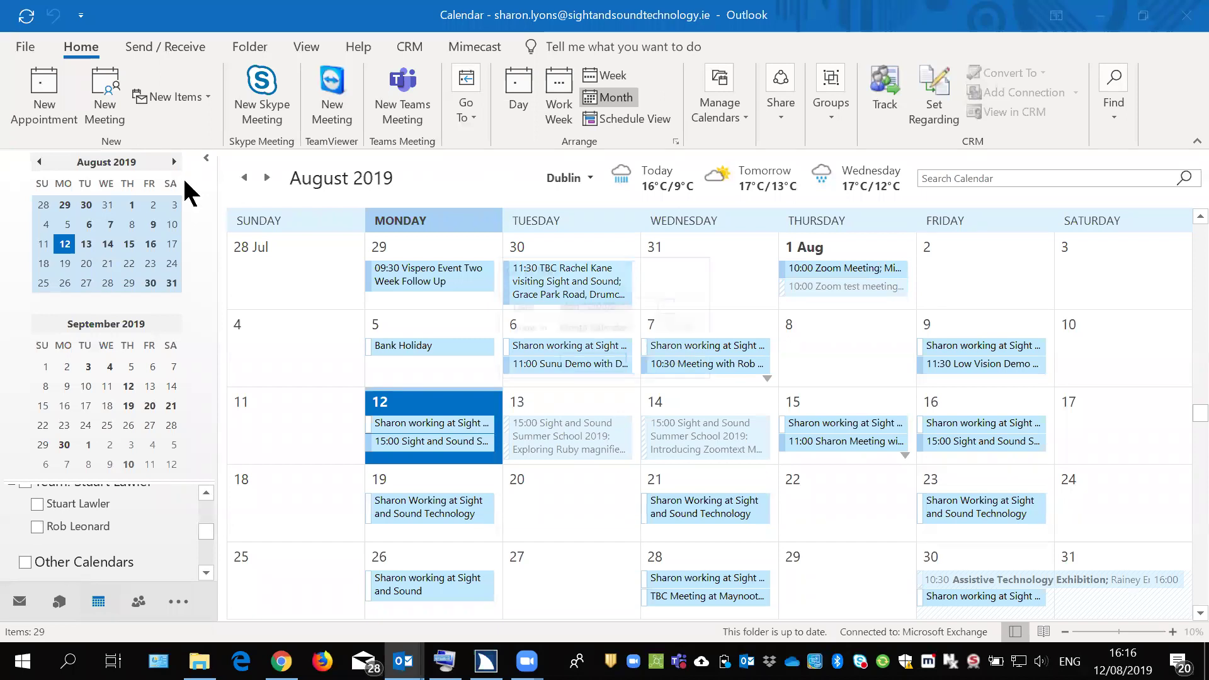
# Go to the date 05/08/2019 in the month calendar and select that day's Bank Holiday appointment
pyautogui.hotkey('ctrl', 'g')
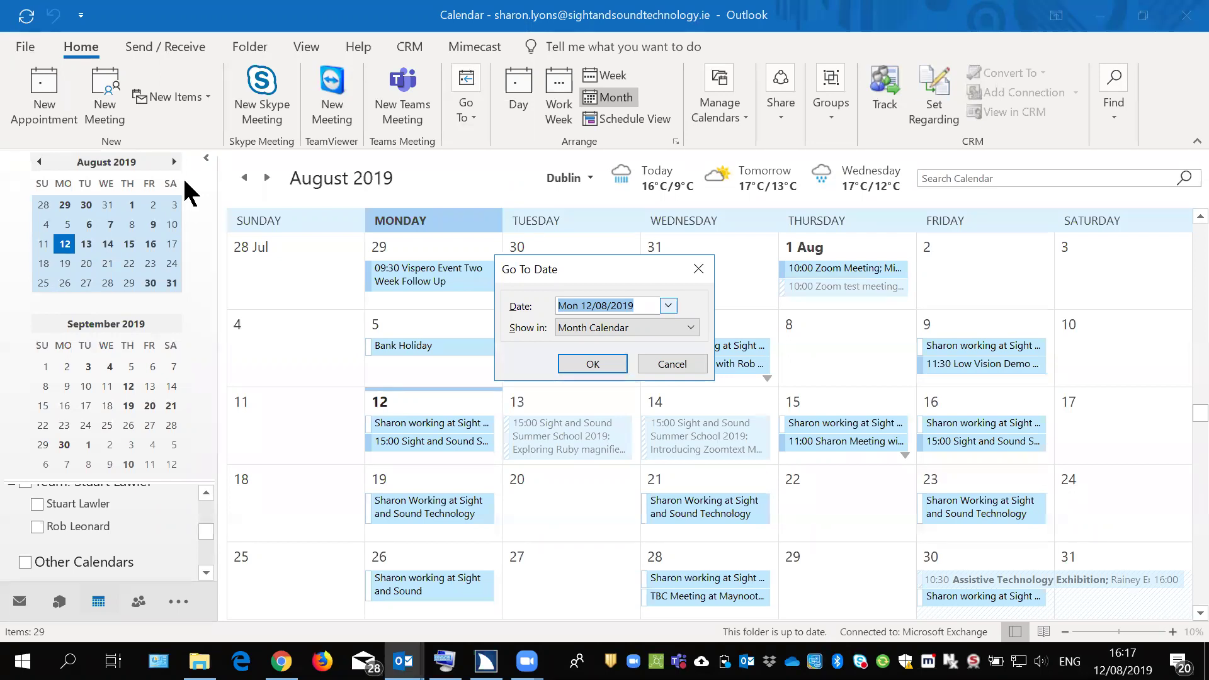
pyautogui.write('05')
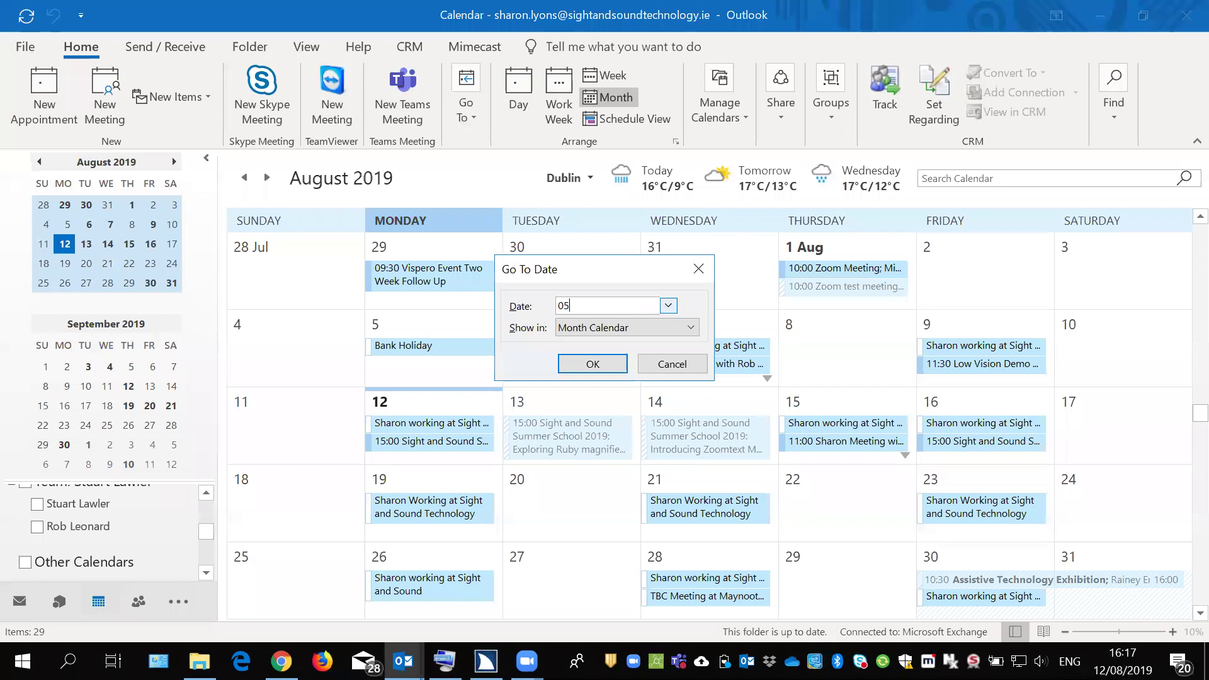
pyautogui.write('/08/2019')
pyautogui.press('Return')
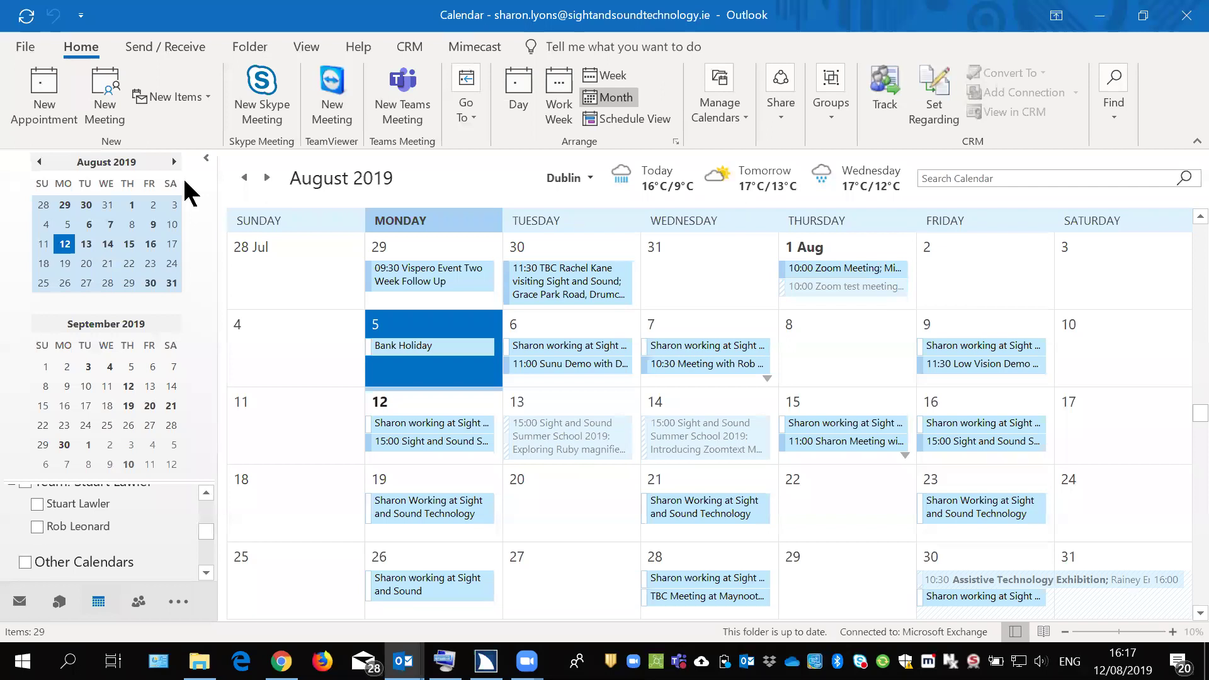
pyautogui.press('Tab')
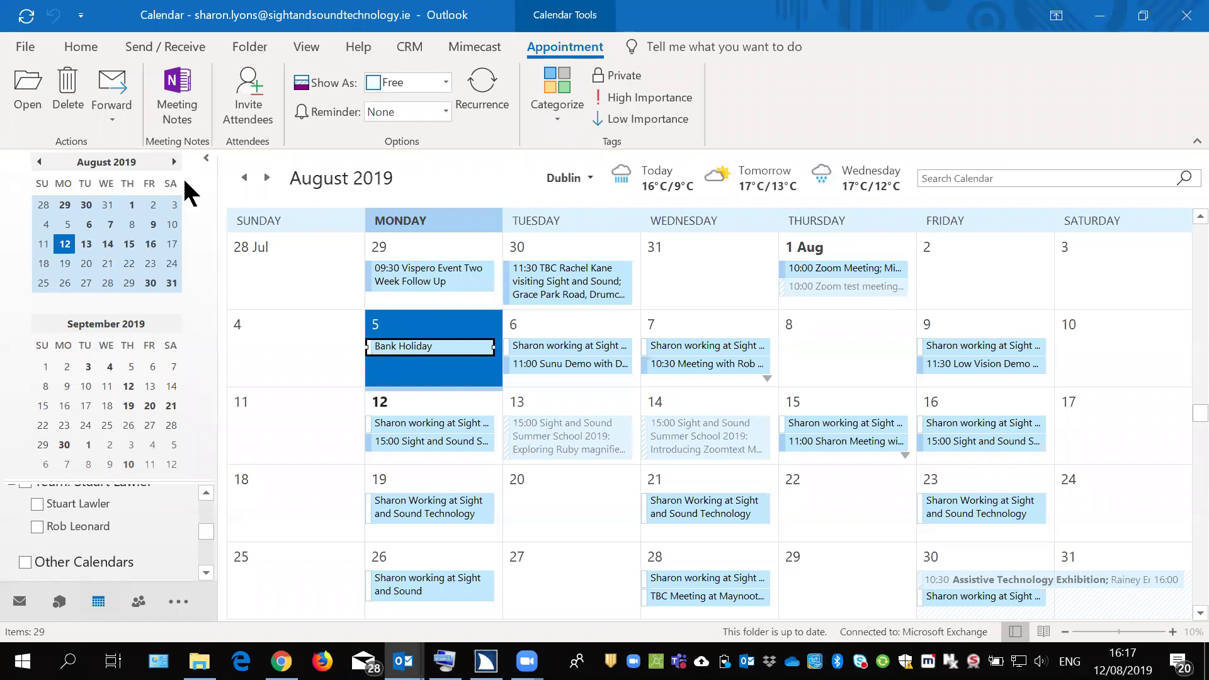
# Check the appointments on Monday 12 August, browse down to 19 and 26 August, and return to 12 August
pyautogui.press('Down')
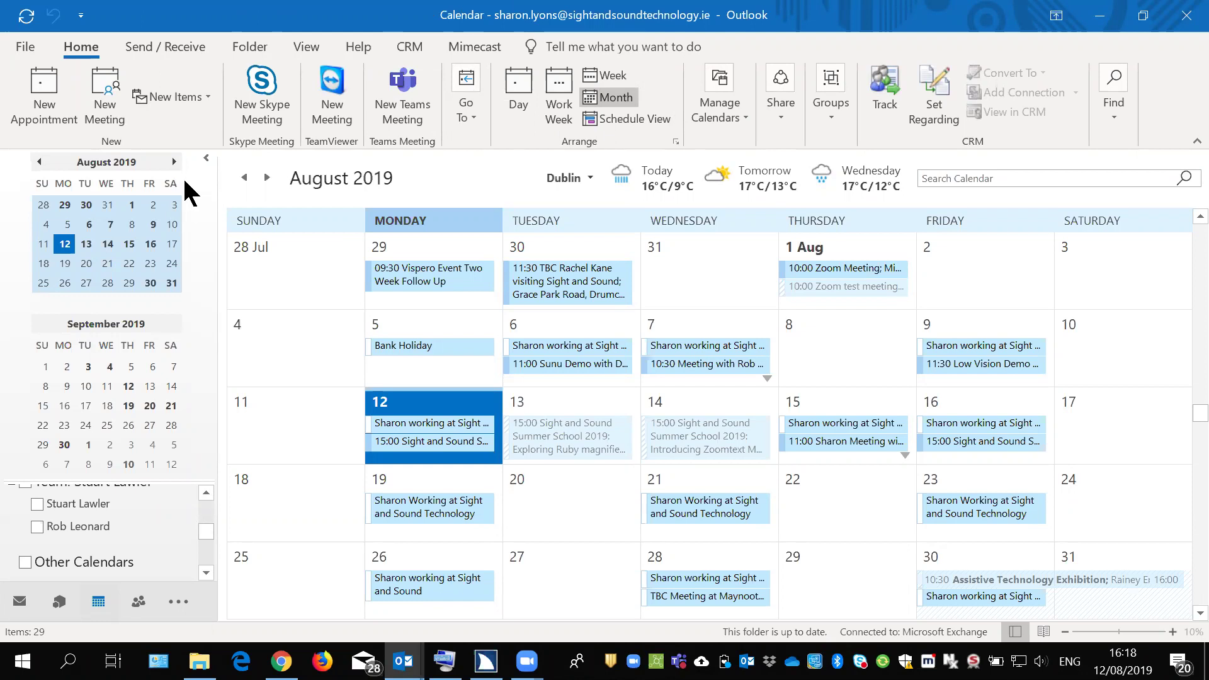
pyautogui.press('Tab')
pyautogui.press('Tab')
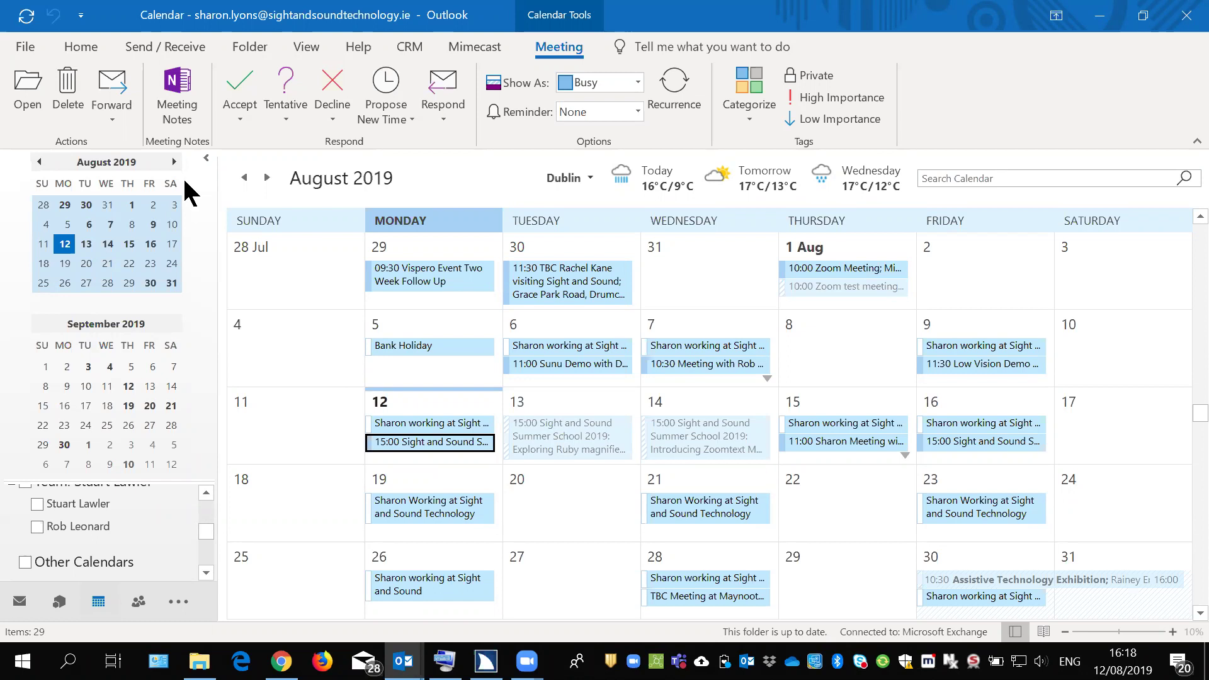
pyautogui.press('Down')
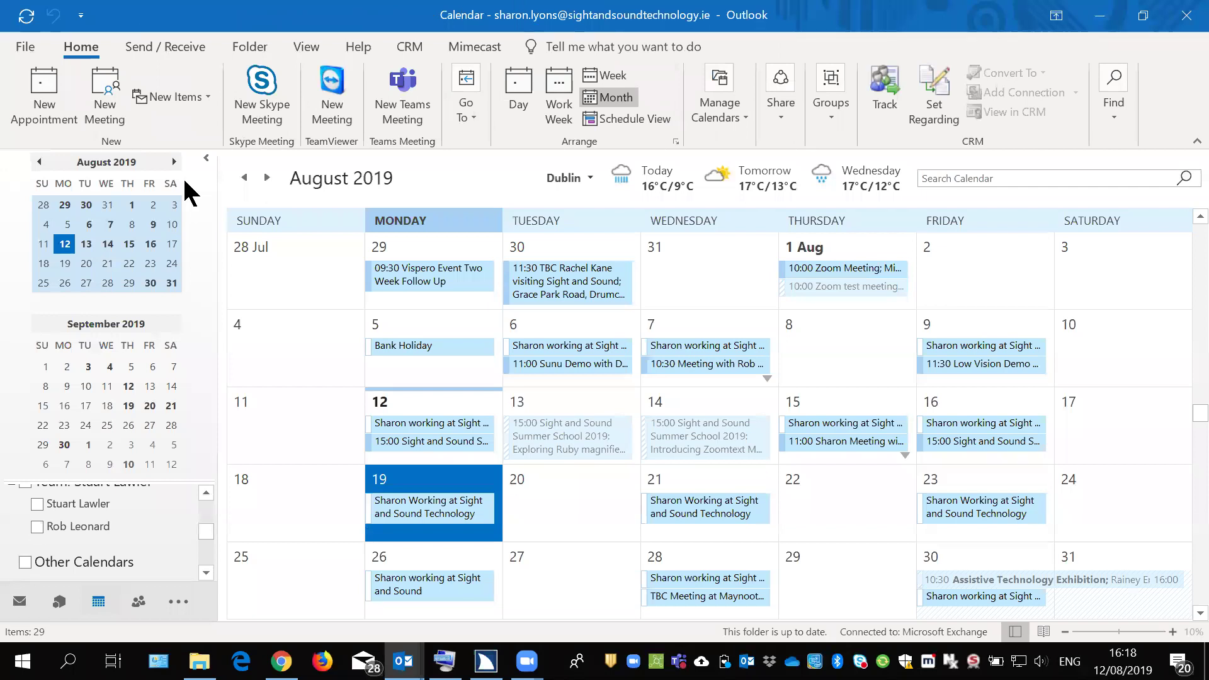
pyautogui.press('Down')
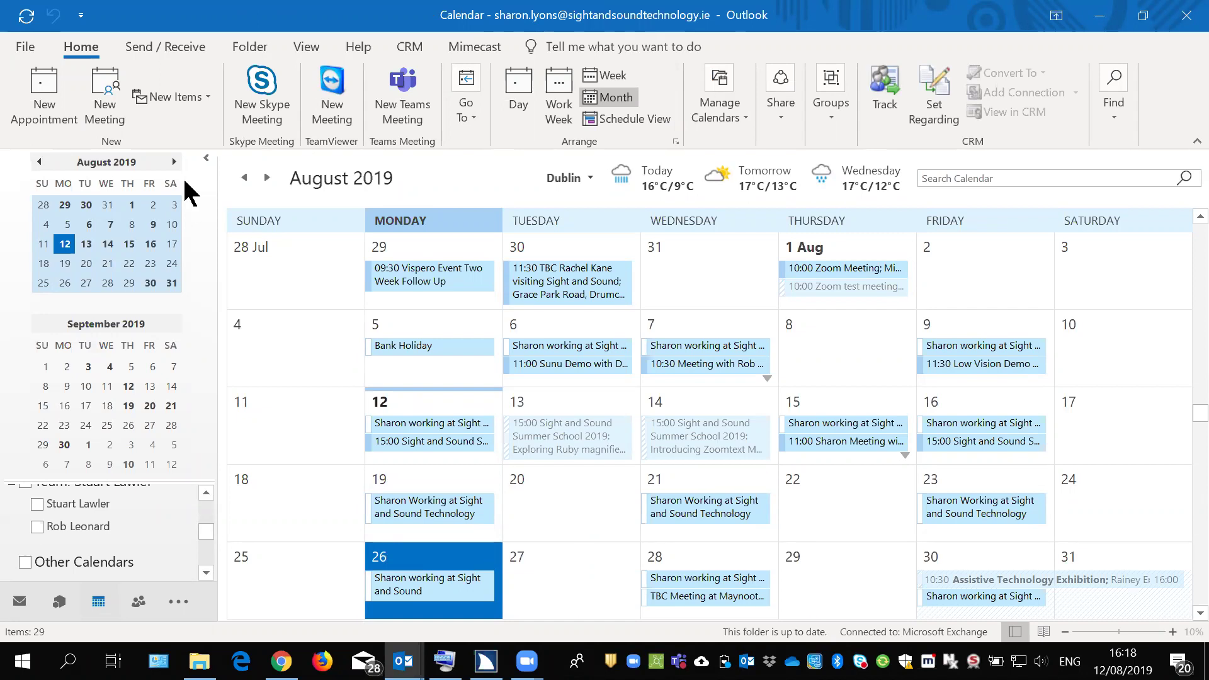
pyautogui.press('Up')
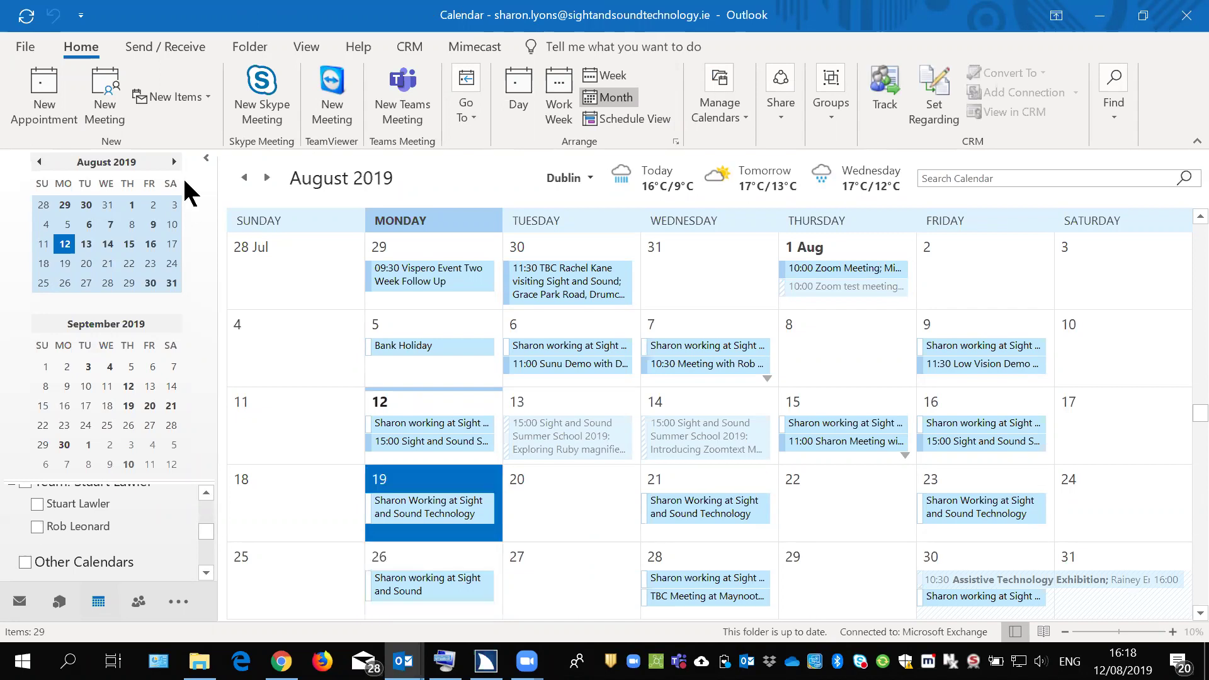
pyautogui.press('Up')
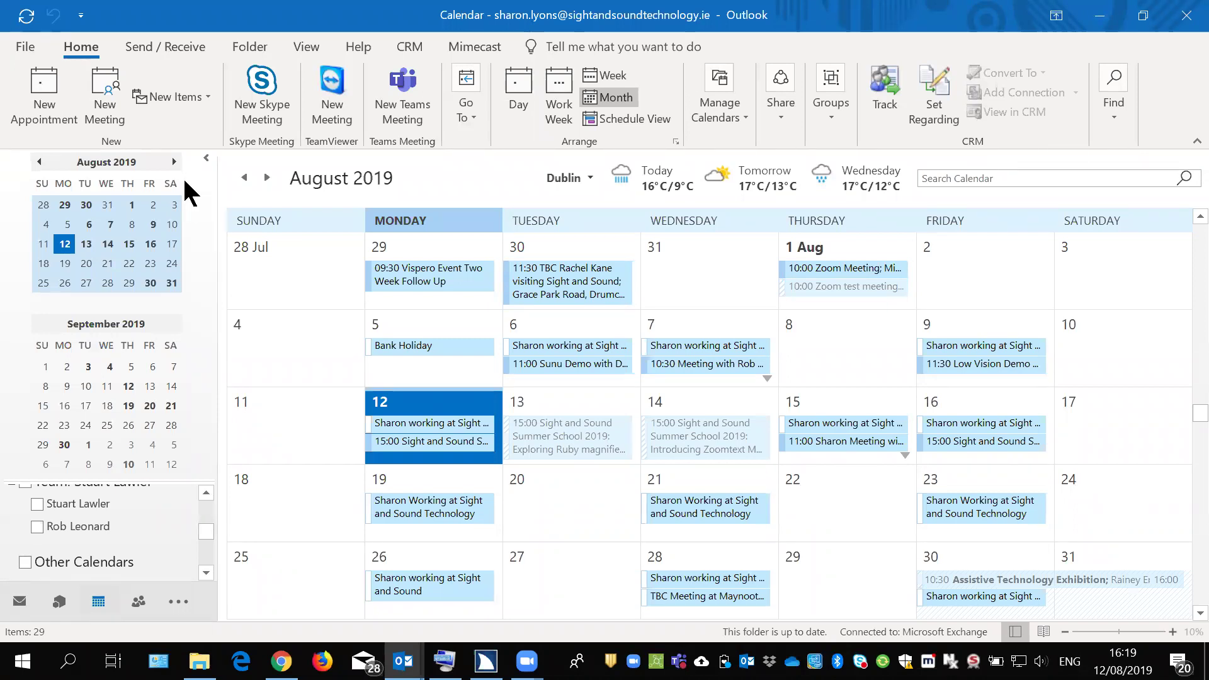
# Switch back to the inbox, start a reply to the "Re: Shortcut of the Week" email received at 10:08, and discard it
pyautogui.hotkey('alt', 'Tab')
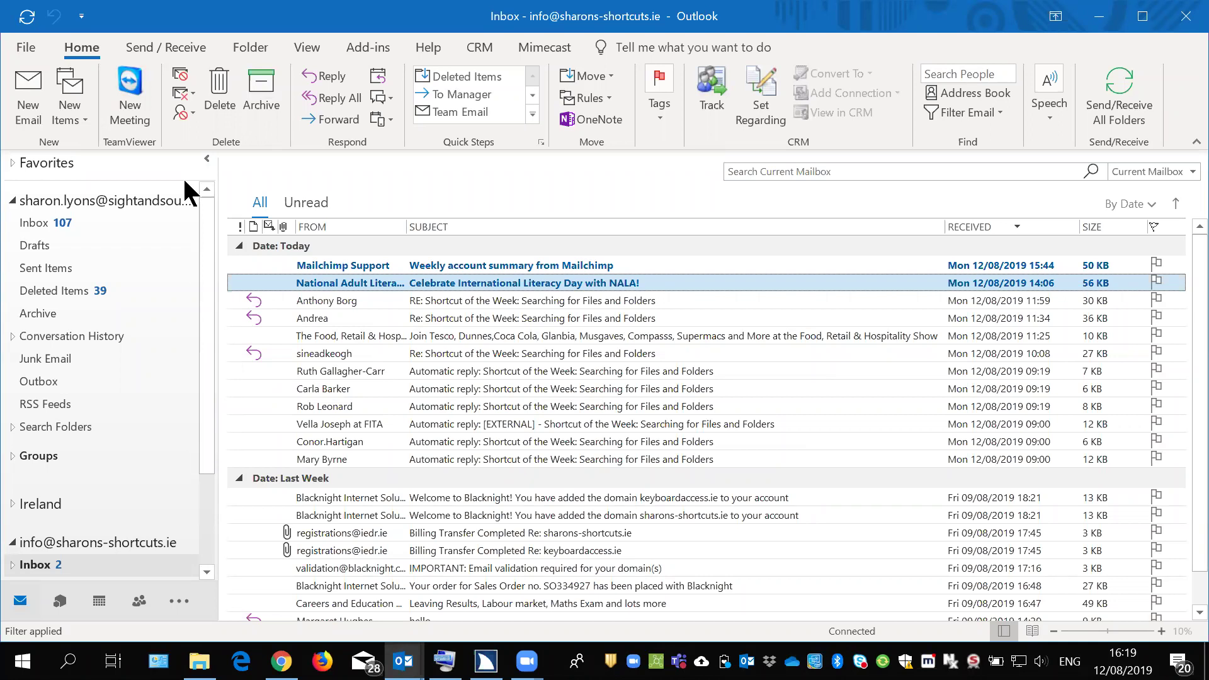
pyautogui.press('Down')
pyautogui.press('Down')
pyautogui.press('Down')
pyautogui.press('Down')
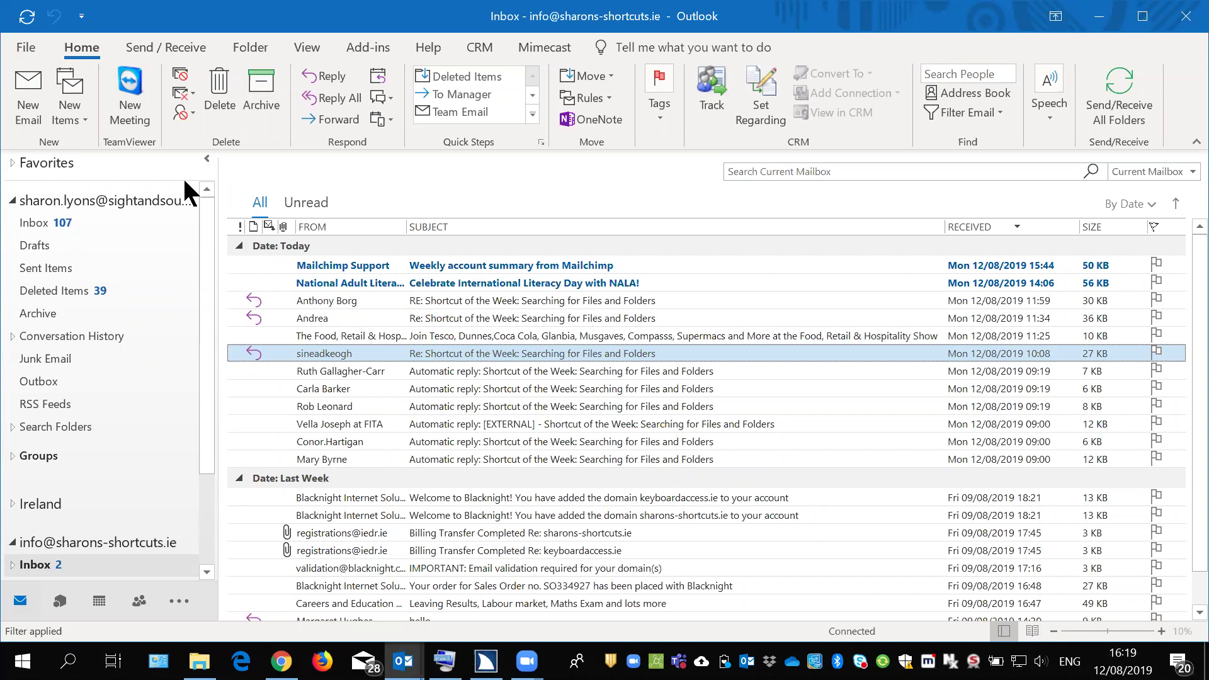
pyautogui.hotkey('ctrl', 'r')
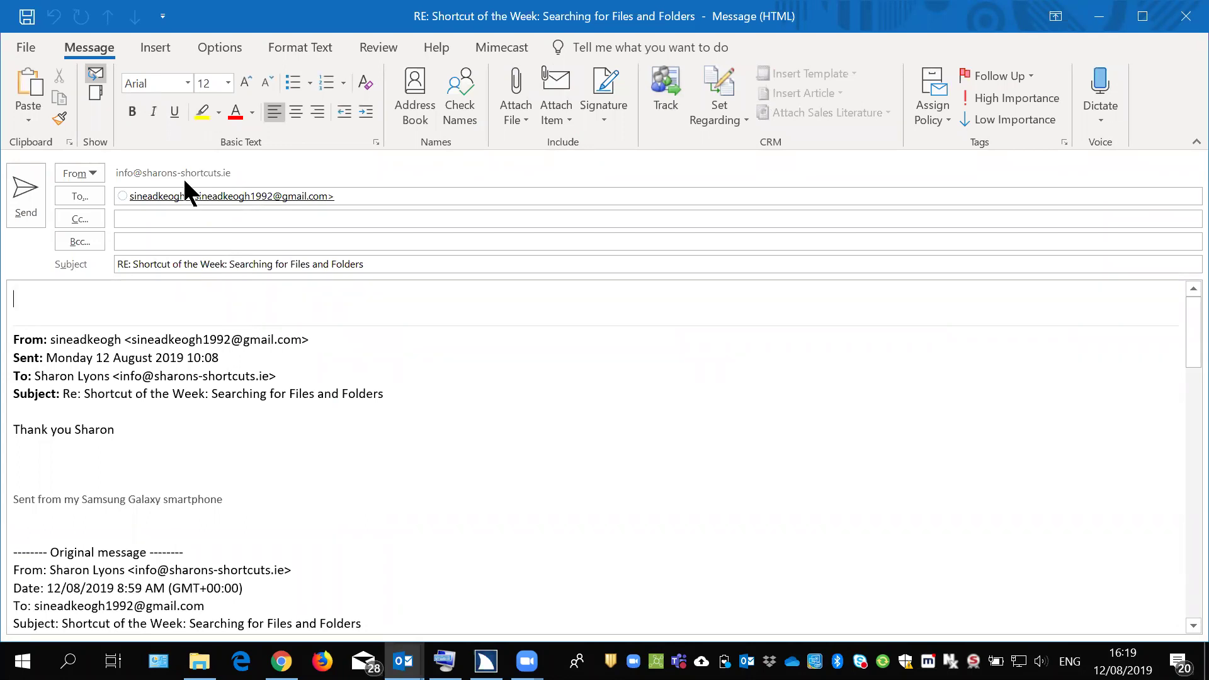
pyautogui.press('Escape')
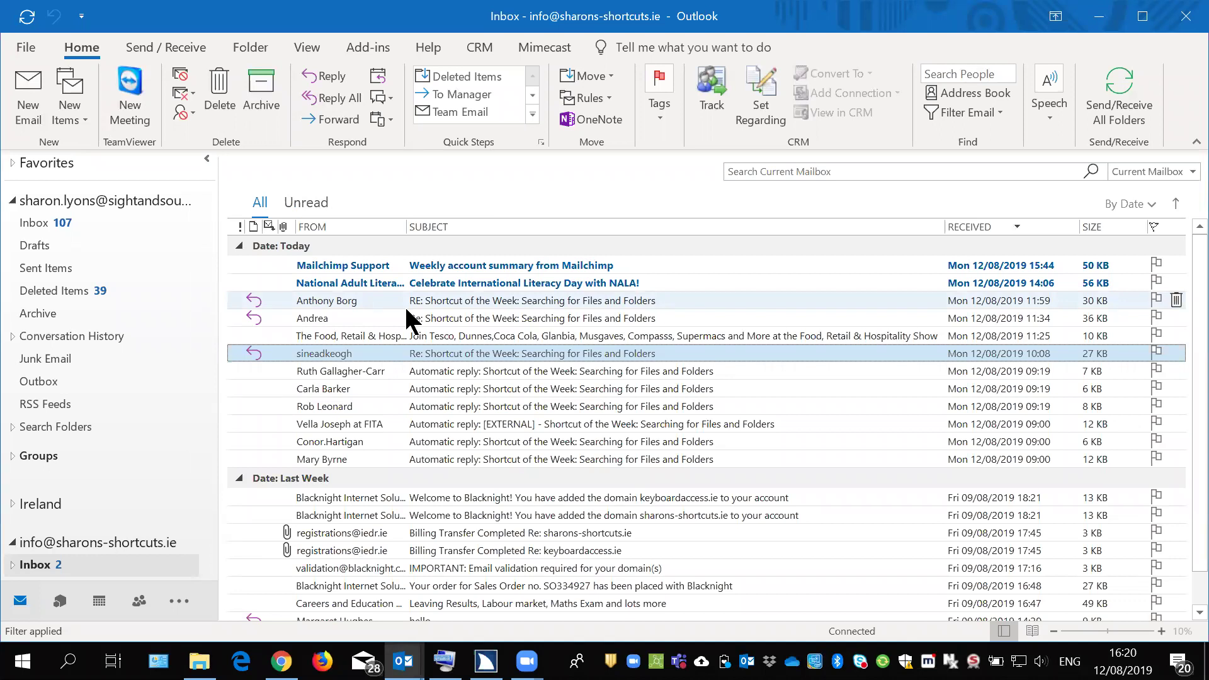
# Select all messages in the inbox and reduce the selection back to the single 10:08 email
pyautogui.hotkey('ctrl', 'a')
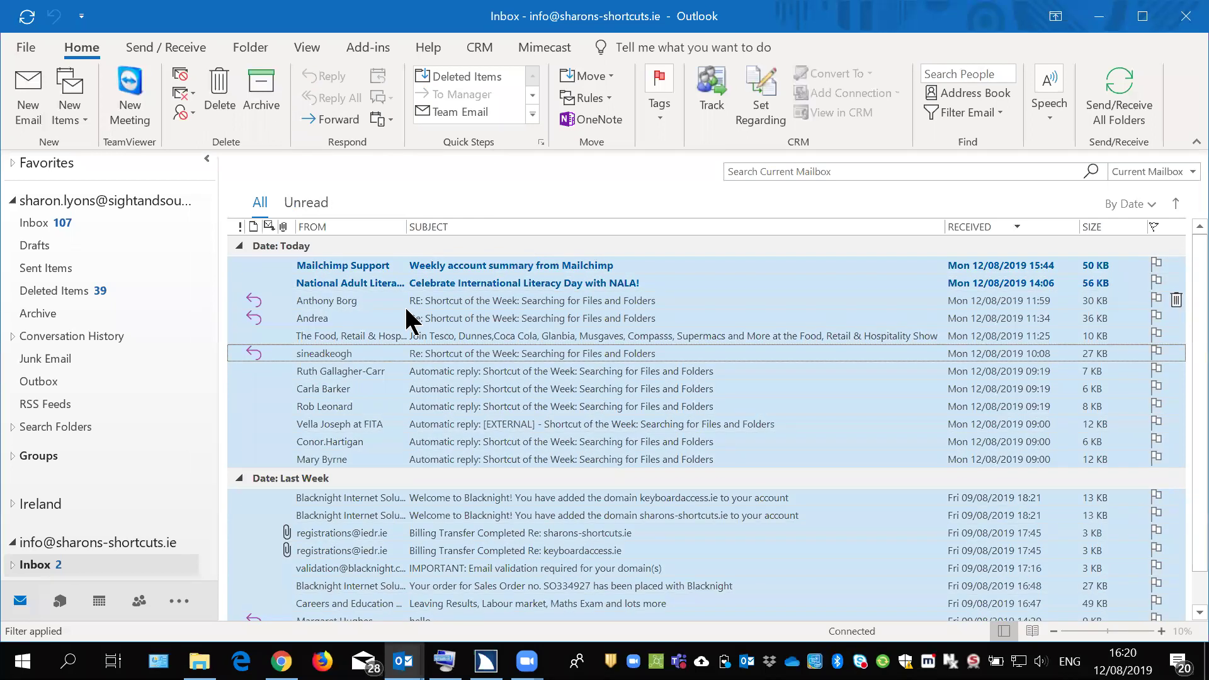
pyautogui.press('Down')
pyautogui.press('Up')
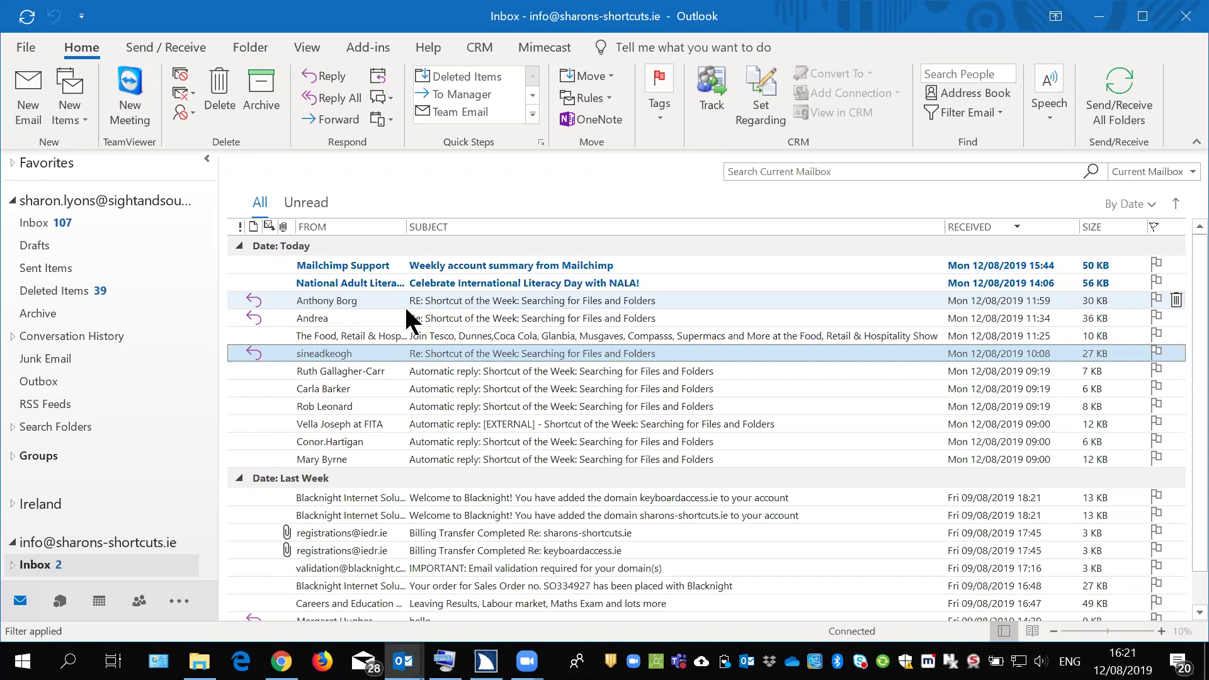
# Move up to the "Celebrate International Literacy Day with NALA!" email and review the actions available for it
pyautogui.press('Up')
pyautogui.press('Up')
pyautogui.press('Up')
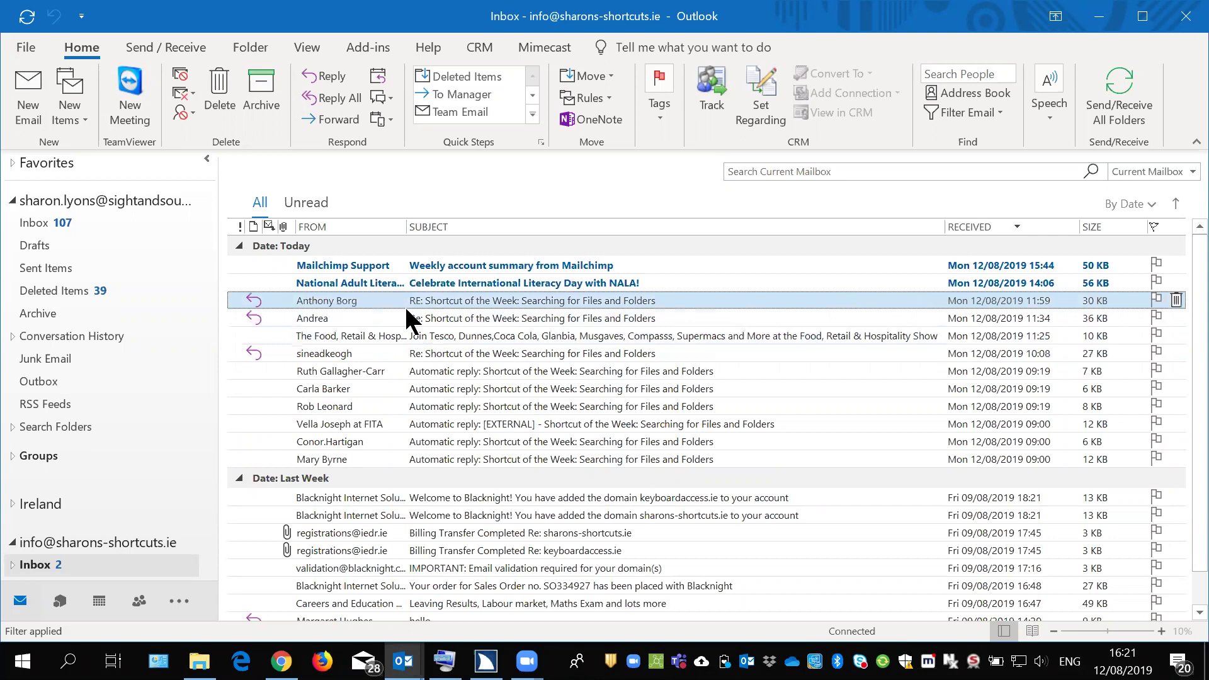
pyautogui.press('Up')
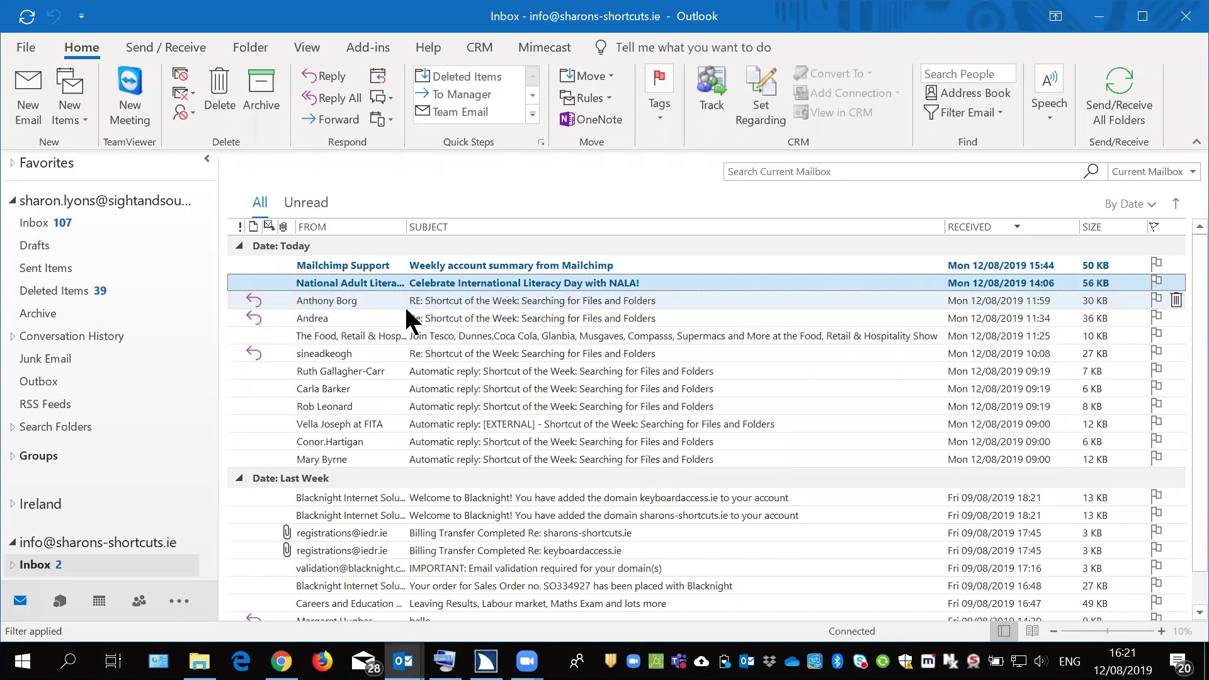
pyautogui.hotkey('shift', 'F10')
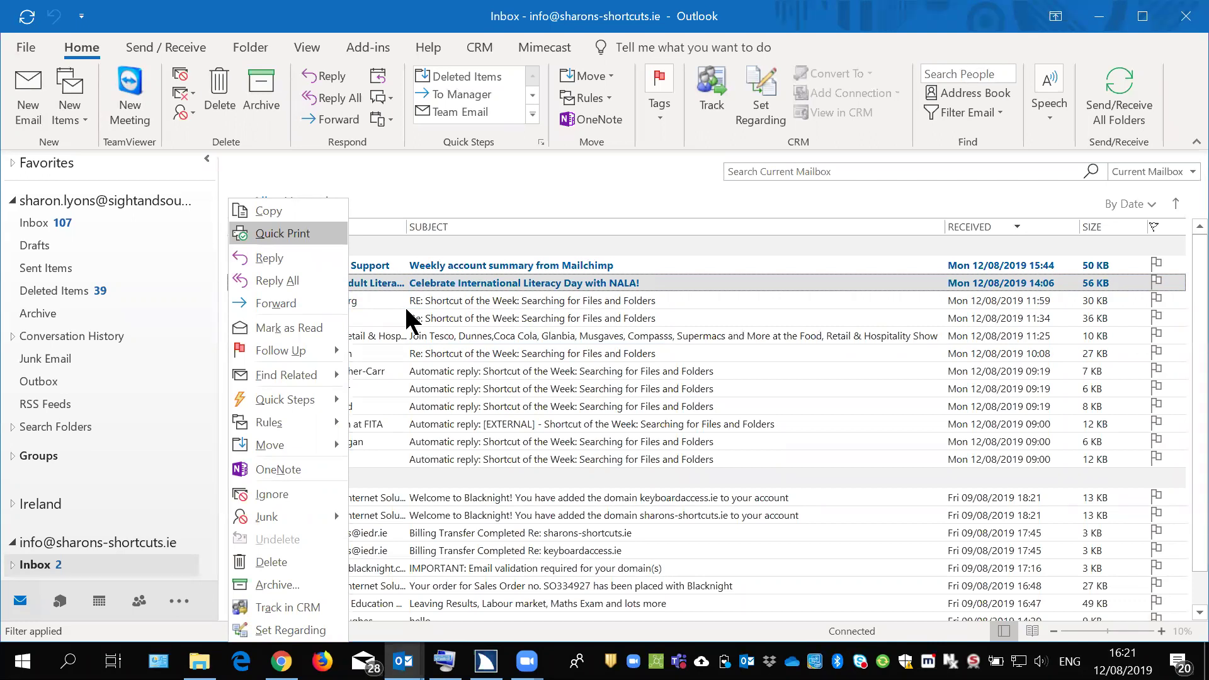
pyautogui.press('Escape')
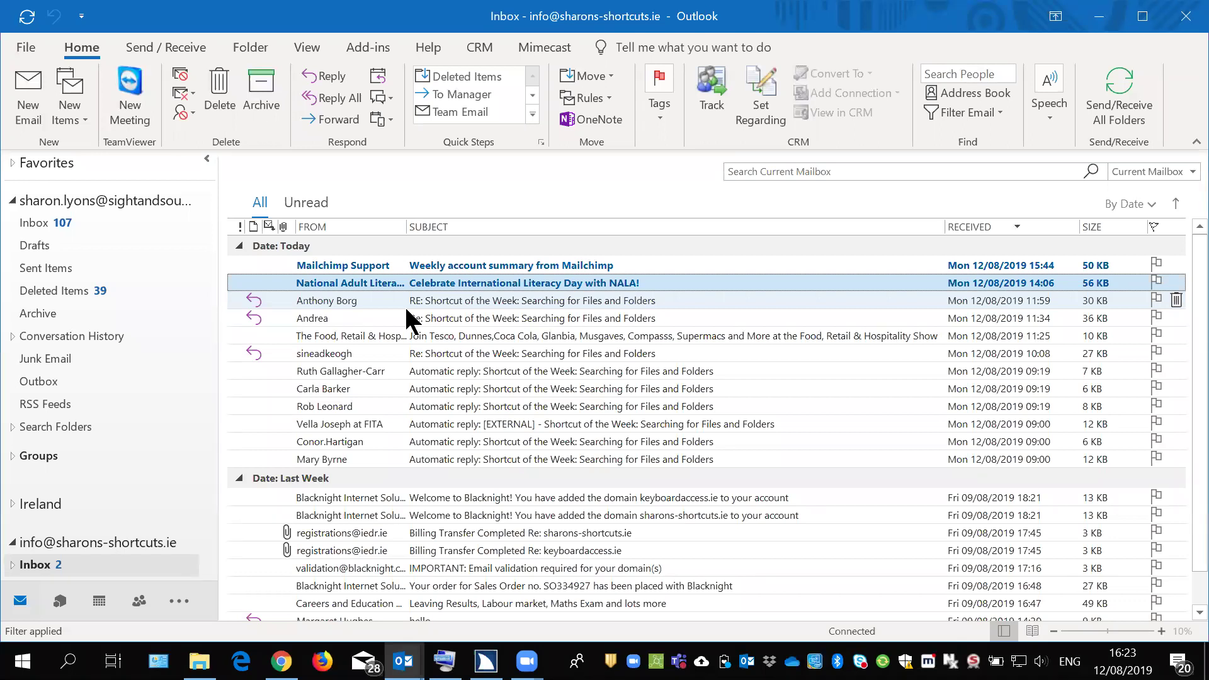
# In the calendar window, go to 12/08/2019 and delete that day's untimed appointment listed above the 15:00 one
pyautogui.hotkey('alt', 'Tab')
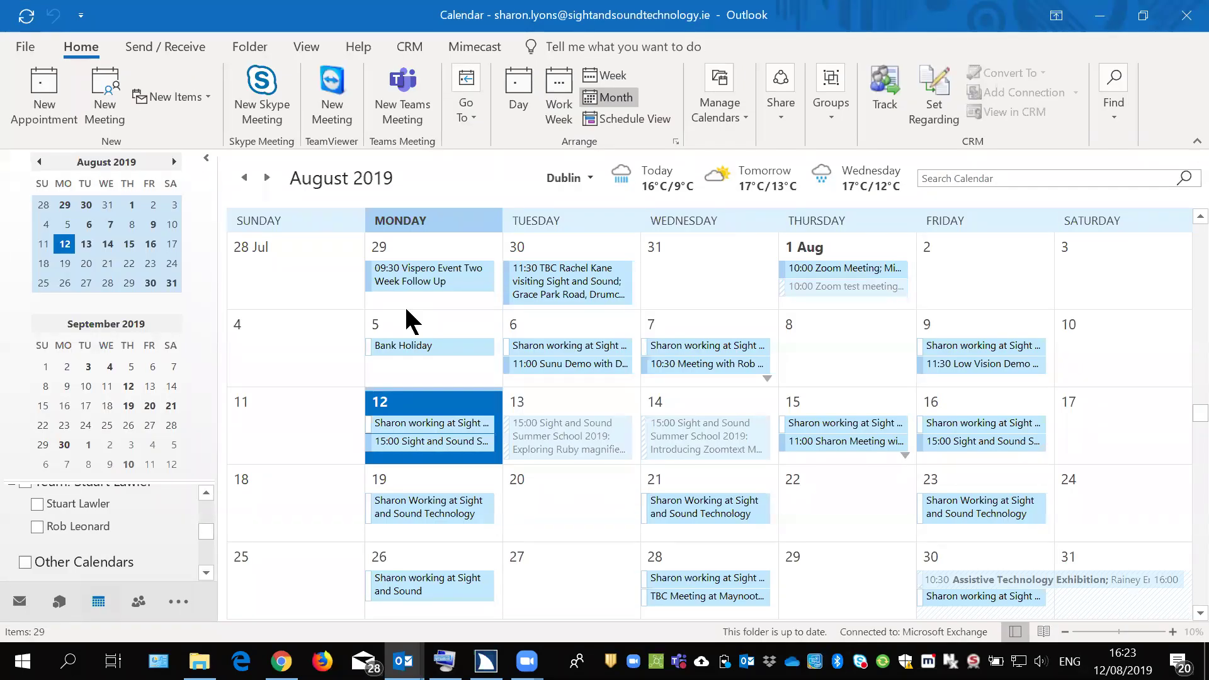
pyautogui.hotkey('ctrl', 'g')
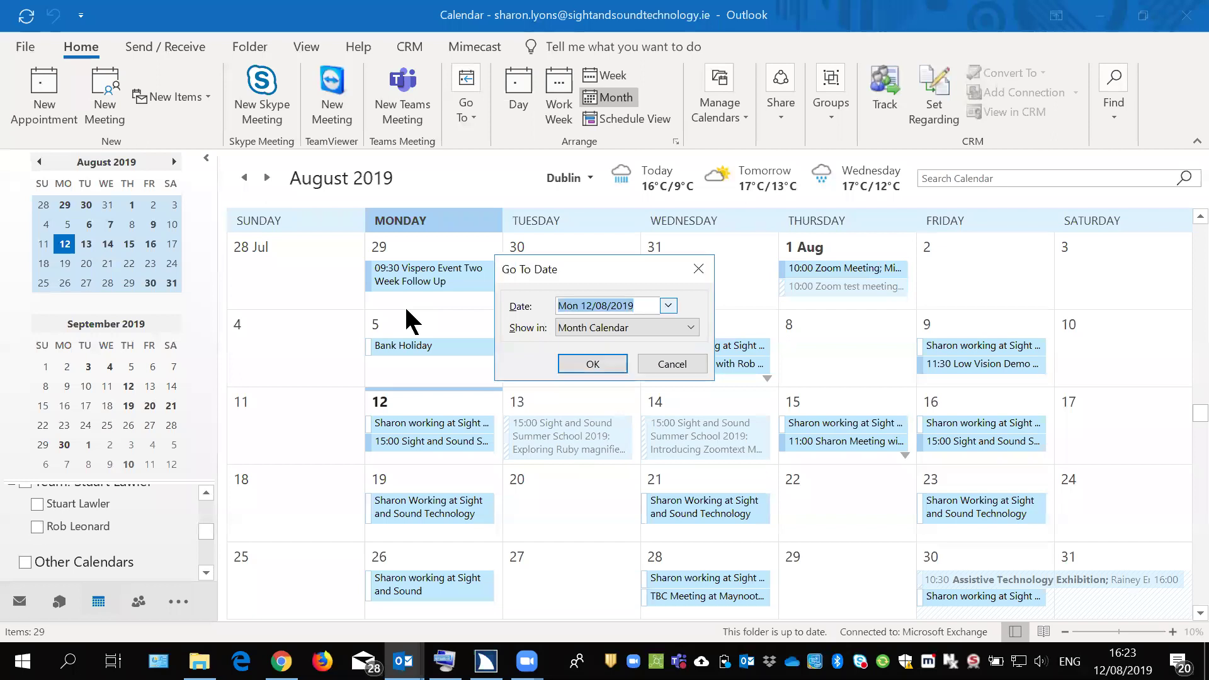
pyautogui.press('Return')
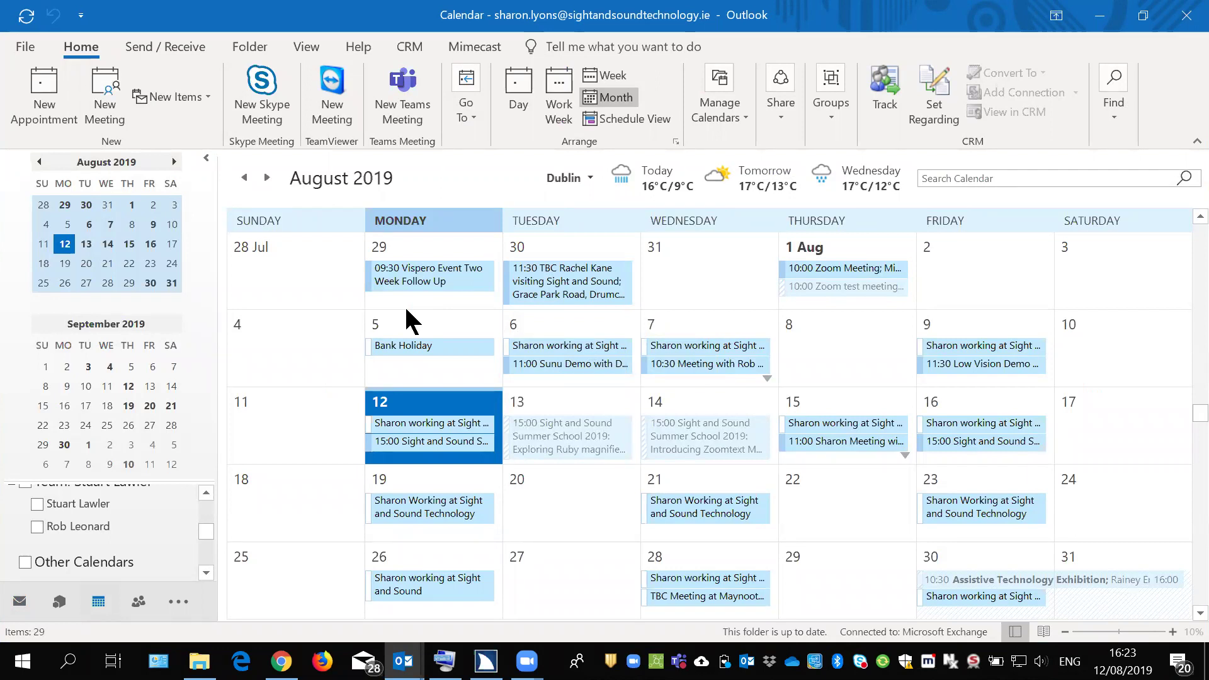
pyautogui.press('Tab')
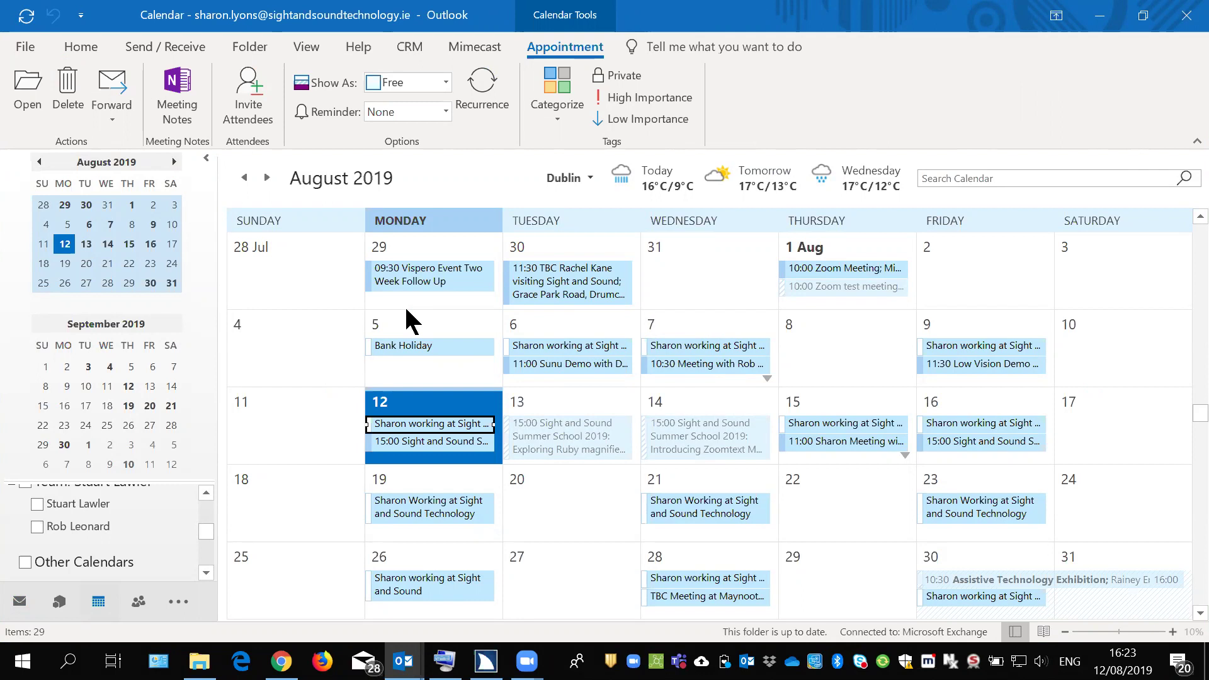
pyautogui.press('Delete')
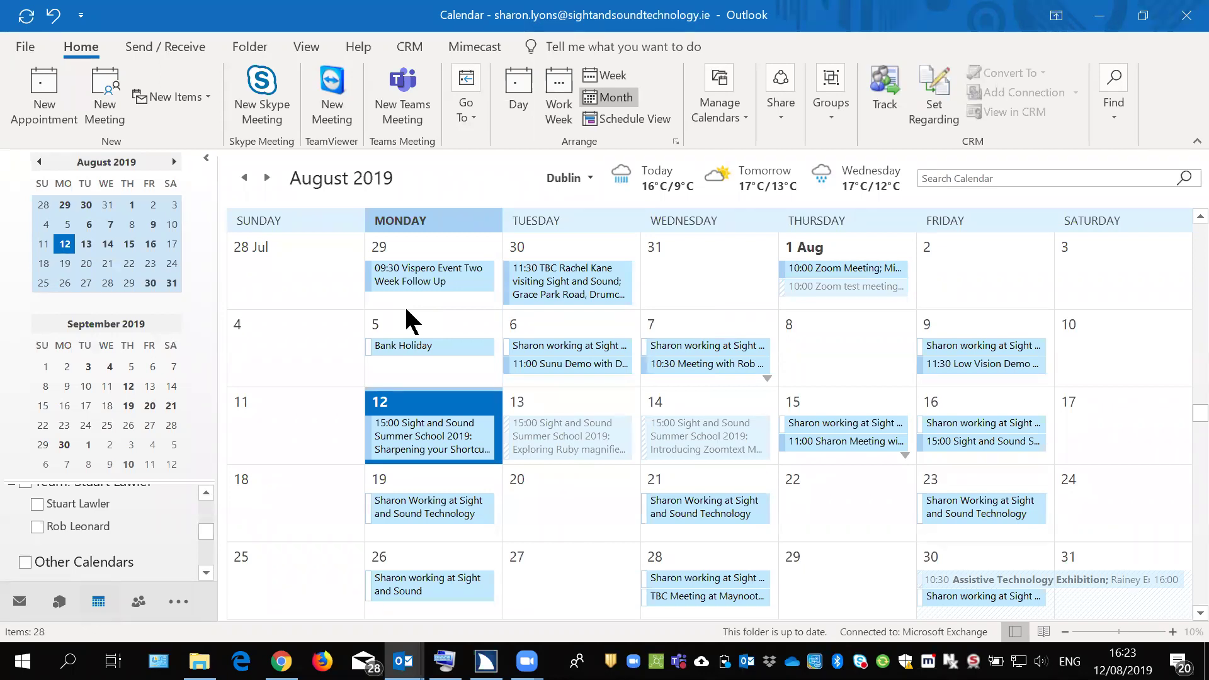
# Undo the deletion of the untimed appointment on 12/08/2019 and return to that day in the month view
pyautogui.hotkey('ctrl', 'z')
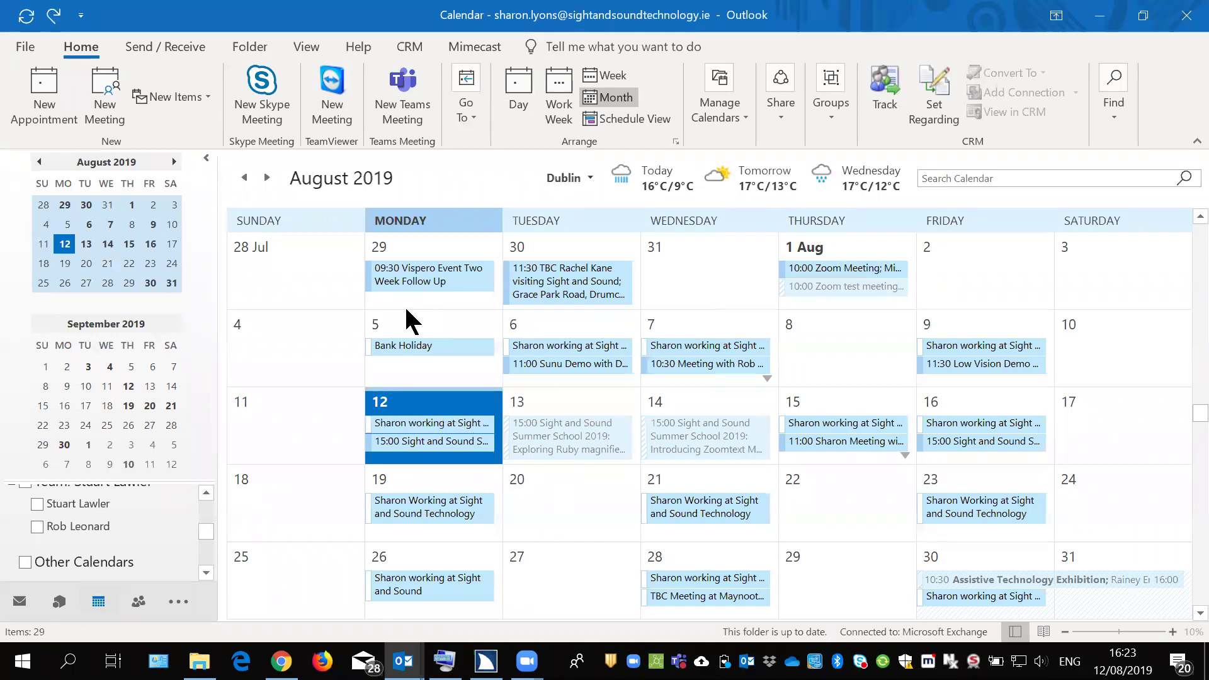
pyautogui.press('Down')
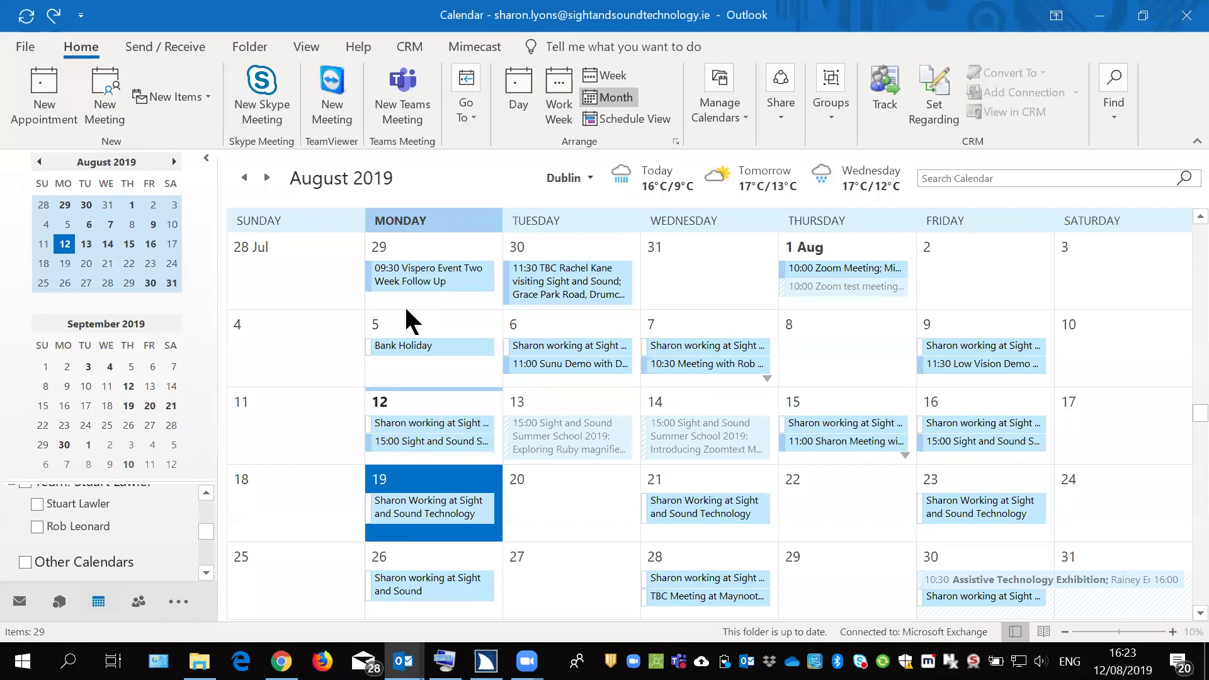
pyautogui.press('Up')
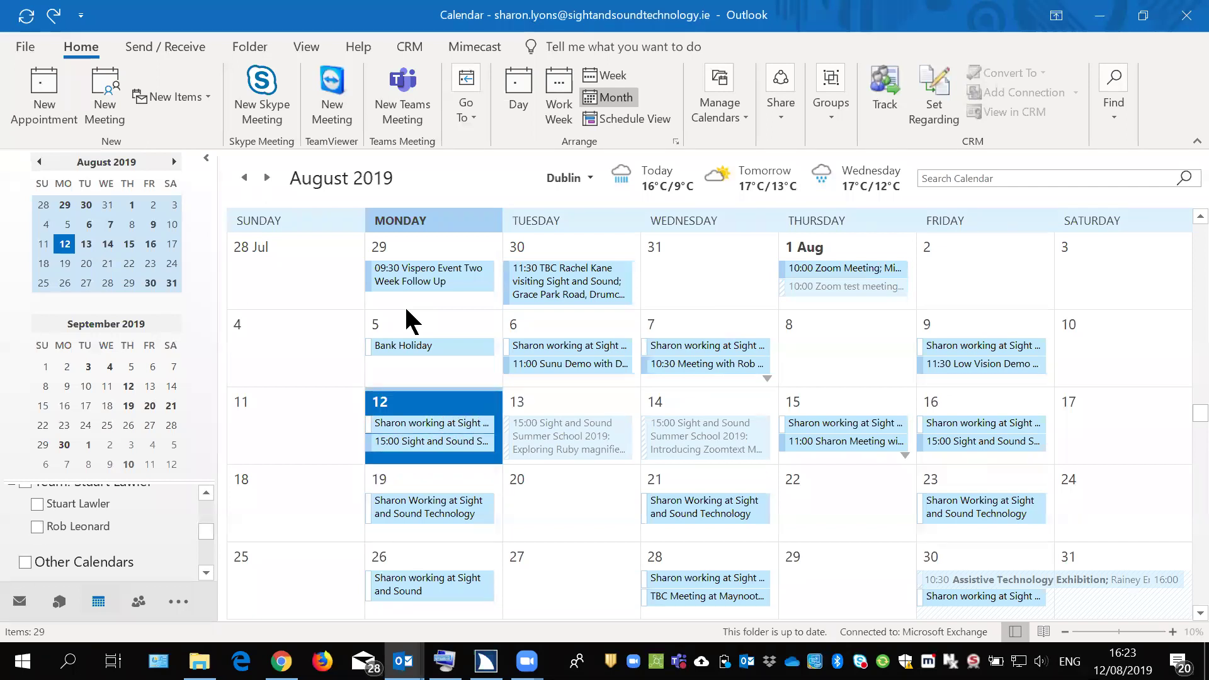
# Delete the untimed appointment above the 15:00 one on 12/08/2019 and undo that deletion
pyautogui.press('Tab')
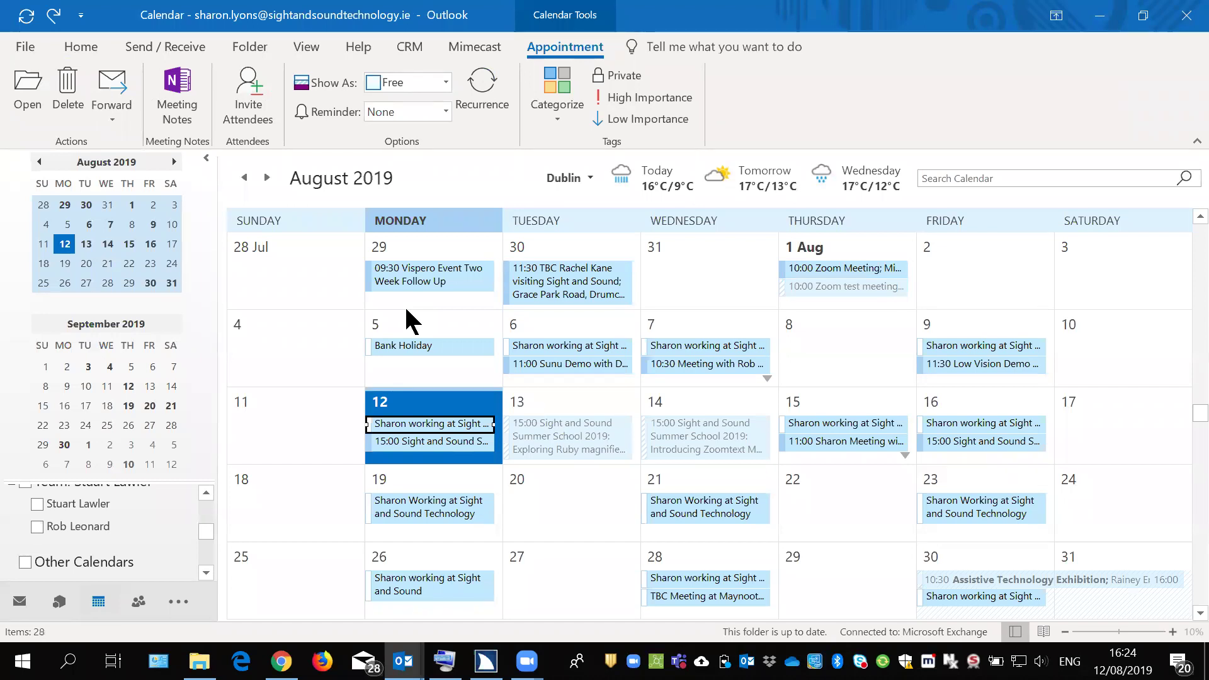
pyautogui.press('Delete')
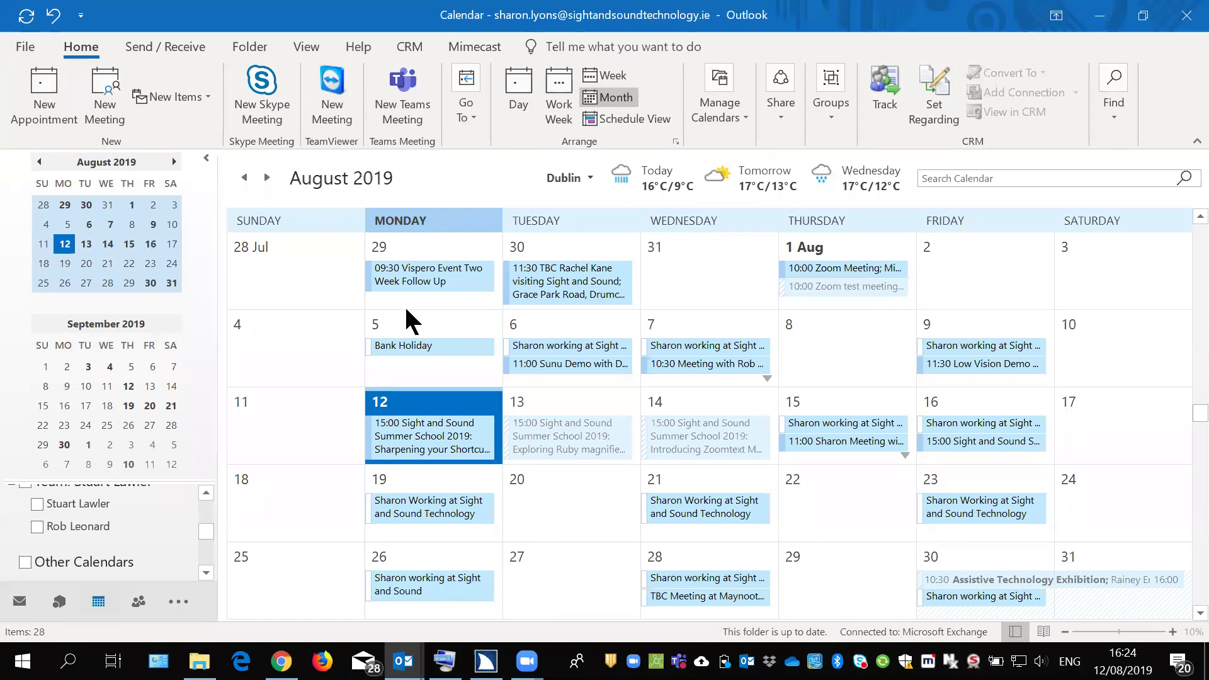
pyautogui.hotkey('ctrl', 'z')
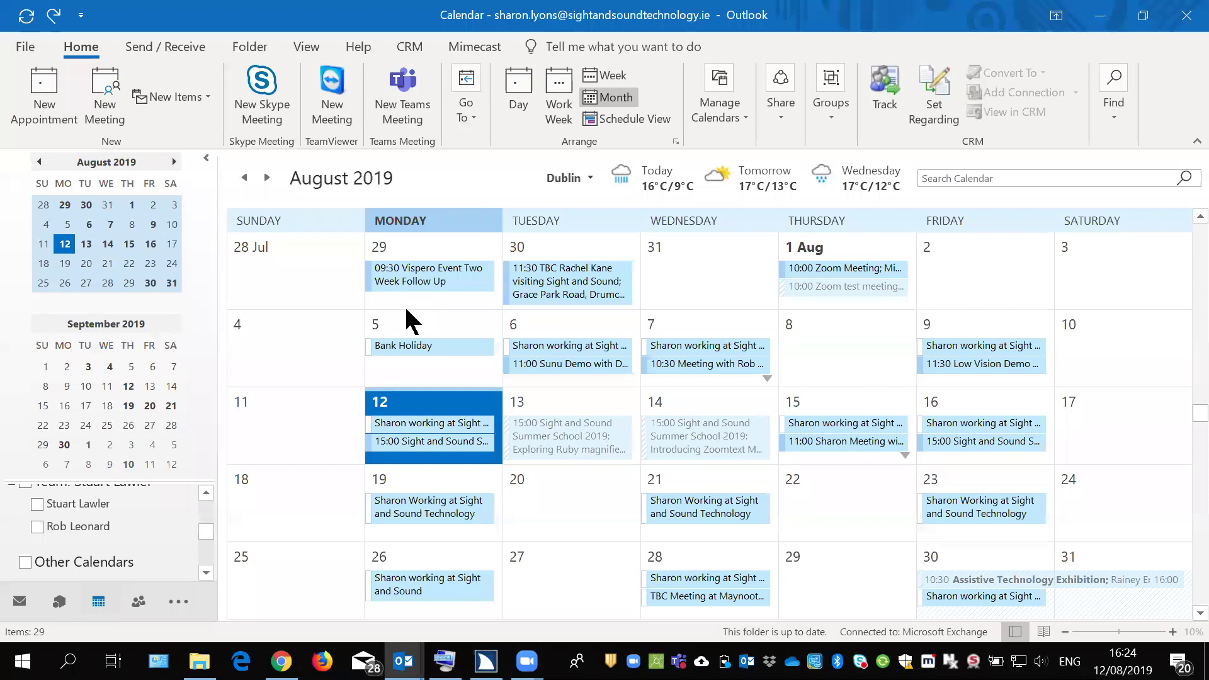
# Switch to the SAST Summer School window in File Explorer and open Stock Control Example.xlsx from the Excel folder
pyautogui.hotkey('alt', 'Tab')
pyautogui.hotkey('alt', 'Tab')
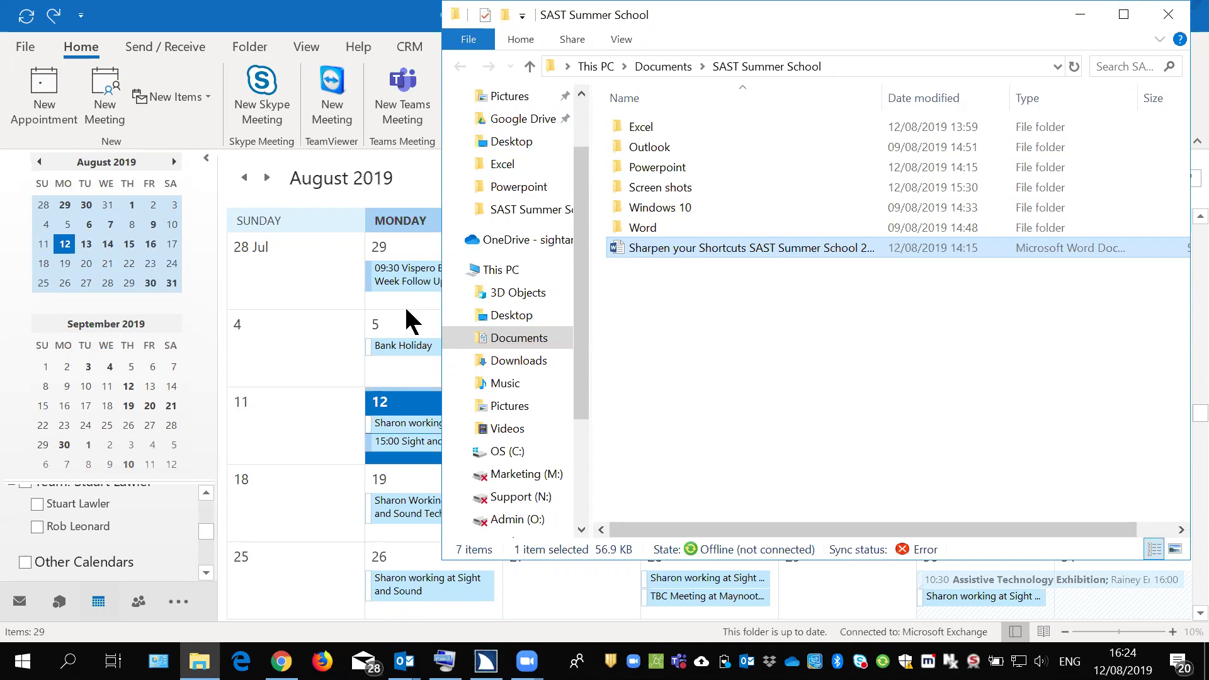
pyautogui.press('Home')
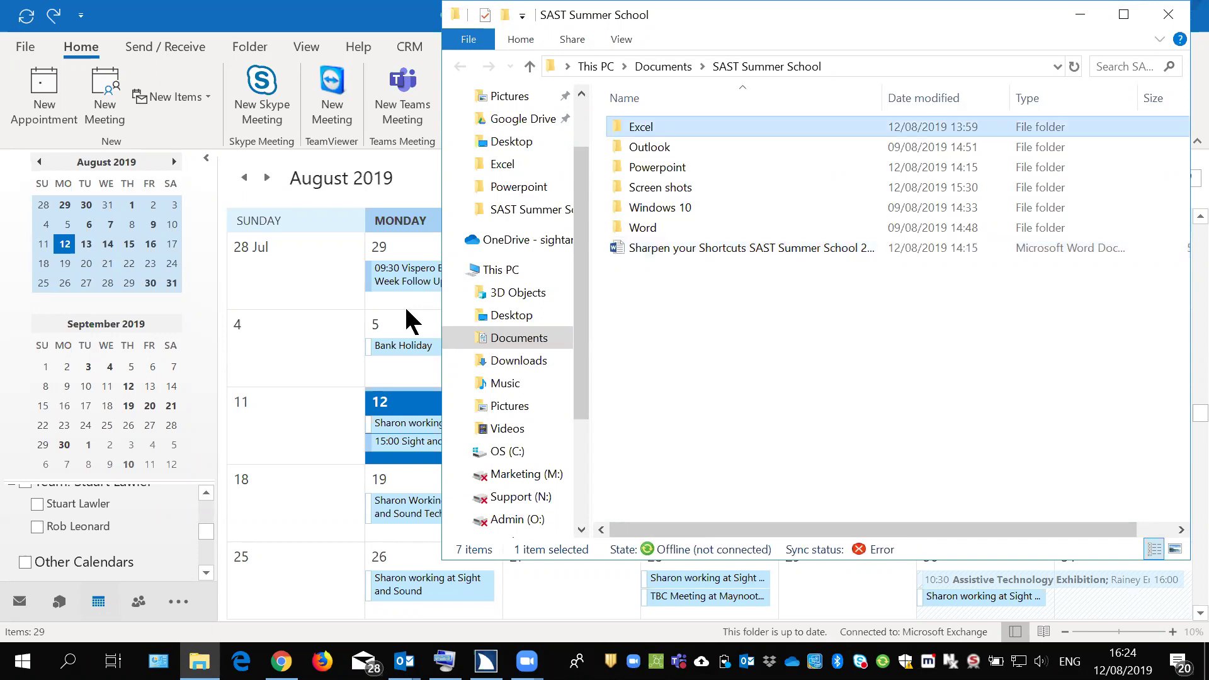
pyautogui.press('Return')
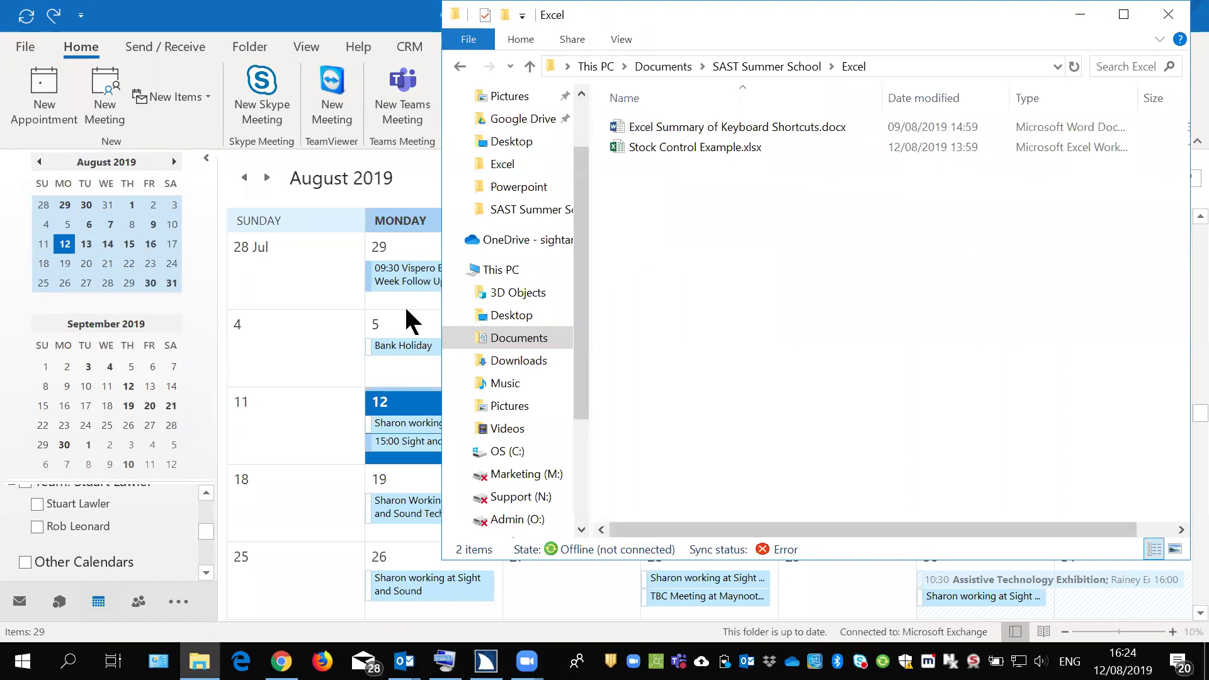
pyautogui.press('Down')
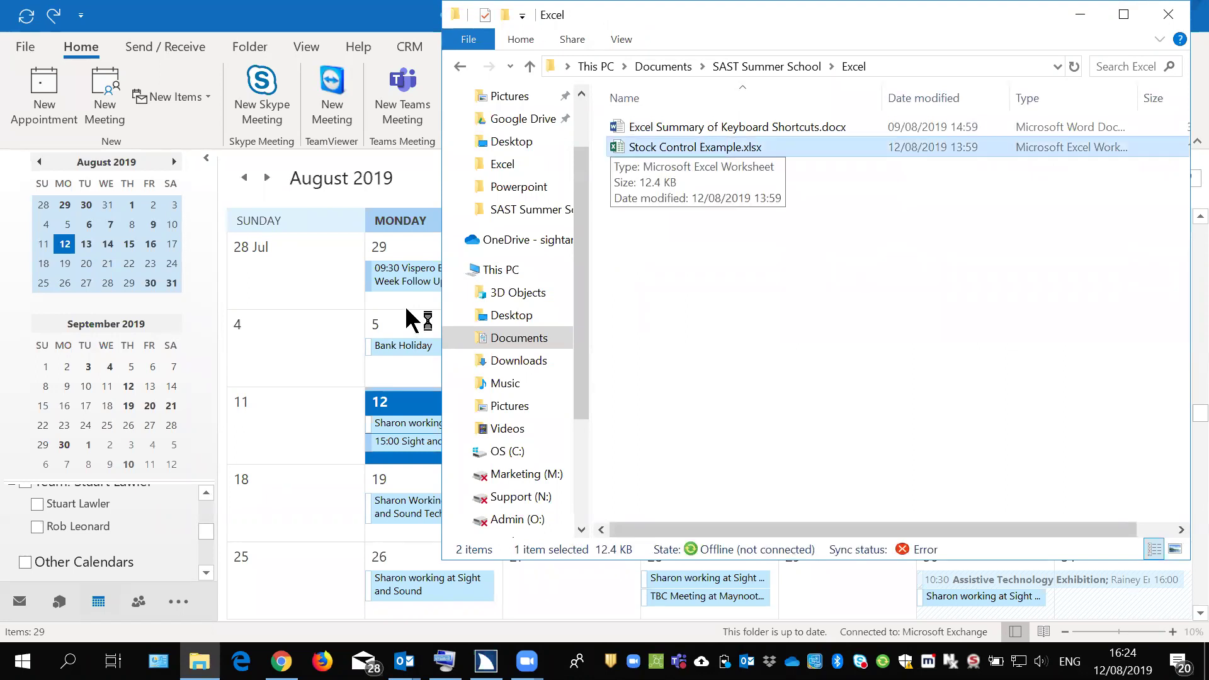
pyautogui.press('Return')
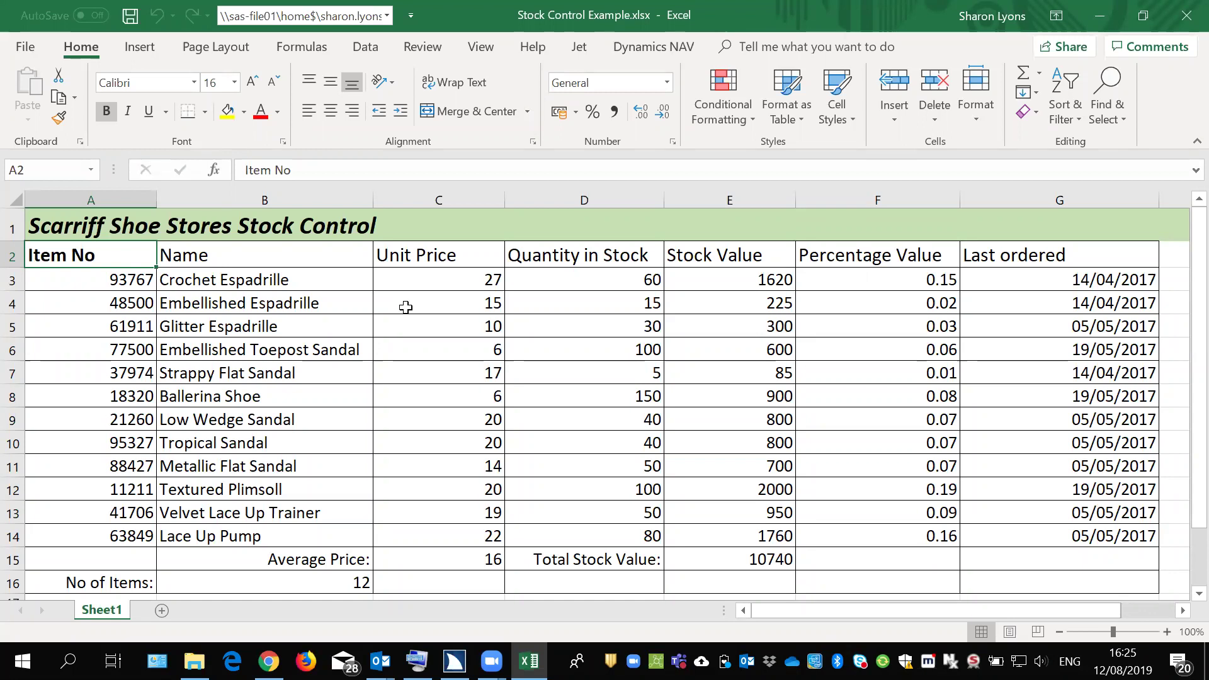
# Read the column headings in row 2 from Item No across to Percentage Value, returning to cell A2
pyautogui.press('Right')
pyautogui.press('Left')
pyautogui.press('Right')
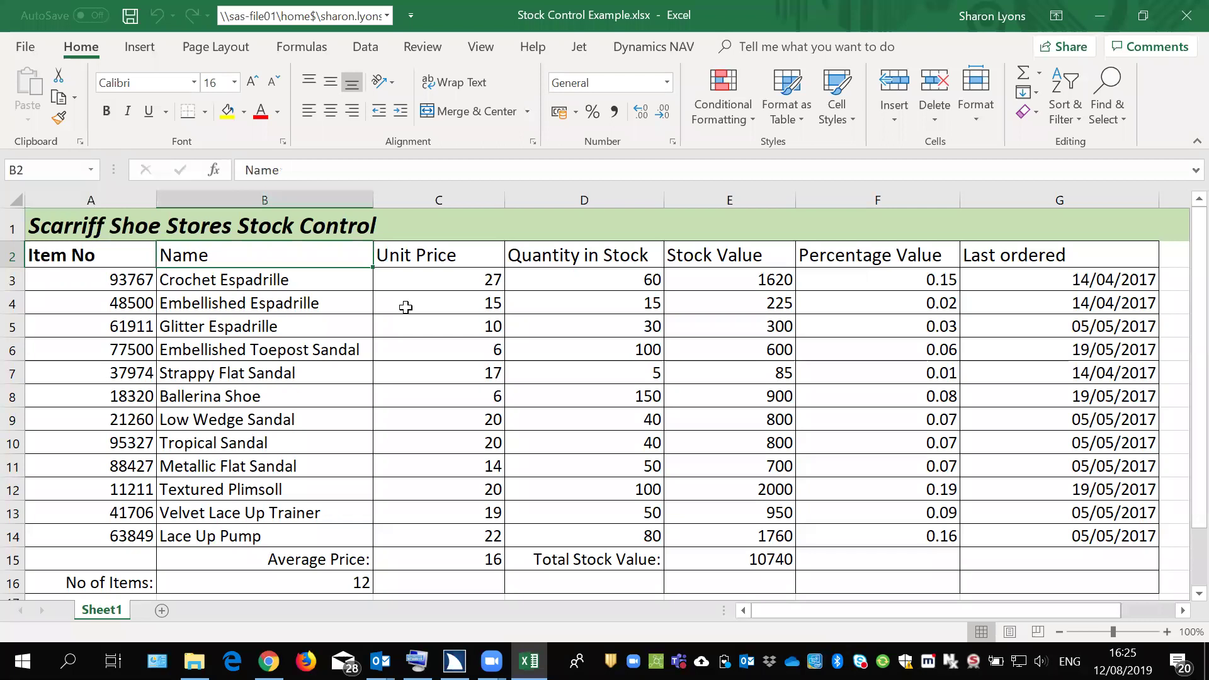
pyautogui.press('Right')
pyautogui.press('Right')
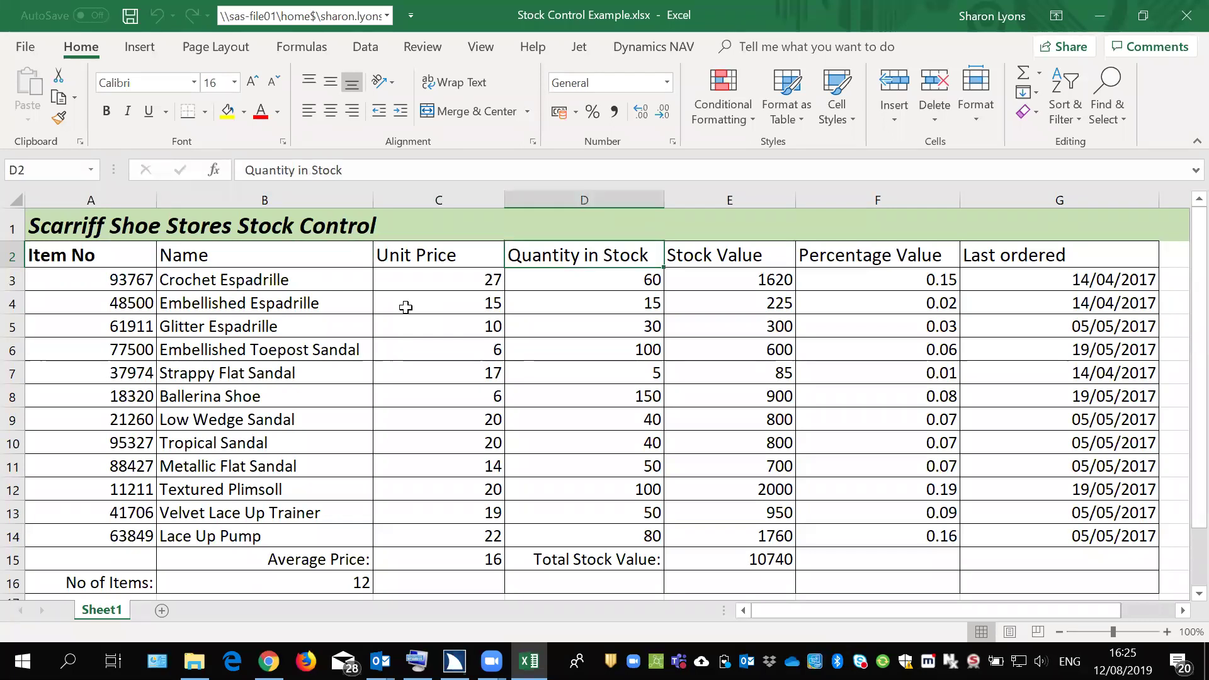
pyautogui.press('Right')
pyautogui.press('Right')
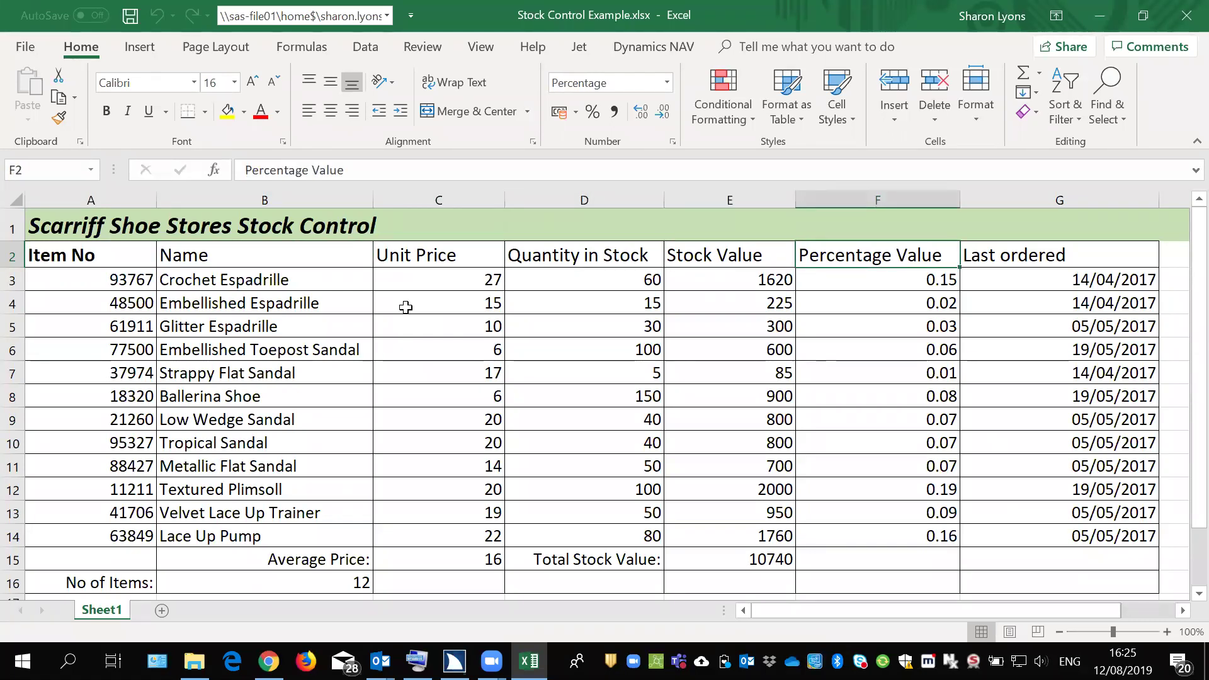
pyautogui.press('Left')
pyautogui.press('Left')
pyautogui.press('Left')
pyautogui.press('Left')
pyautogui.press('Left')
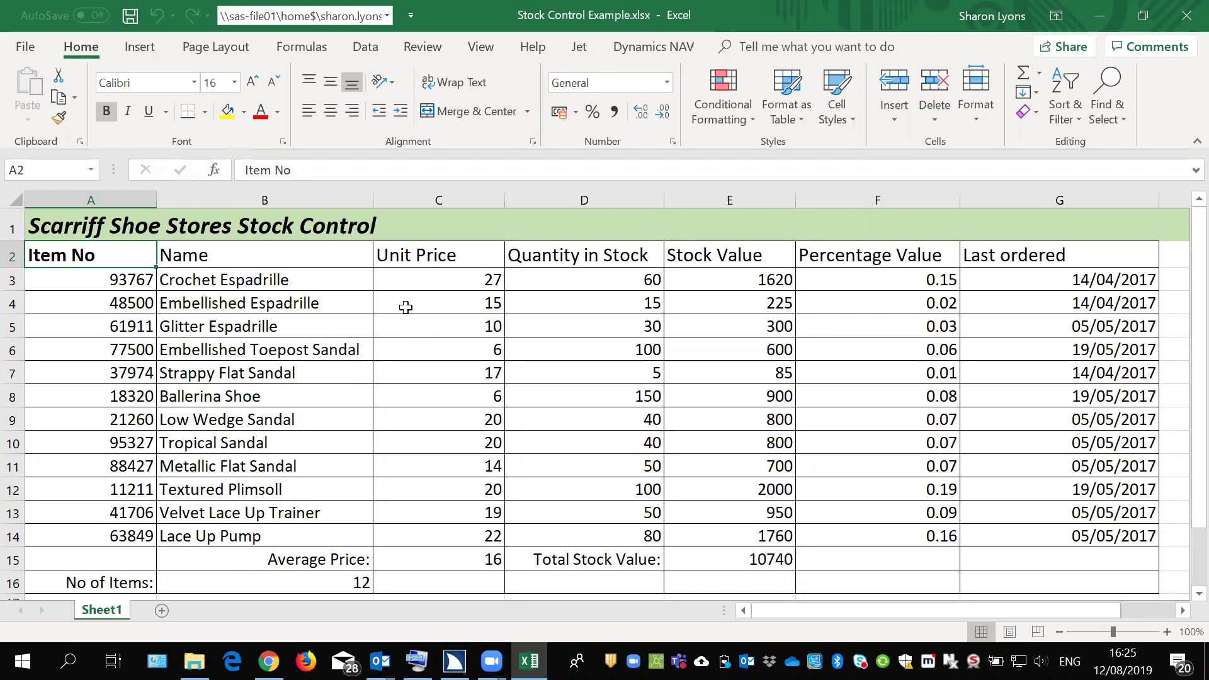
# Examine the item number, name, unit price and quantity cells in rows 3 and 4 against their column headings
pyautogui.press('Down')
pyautogui.press('Right')
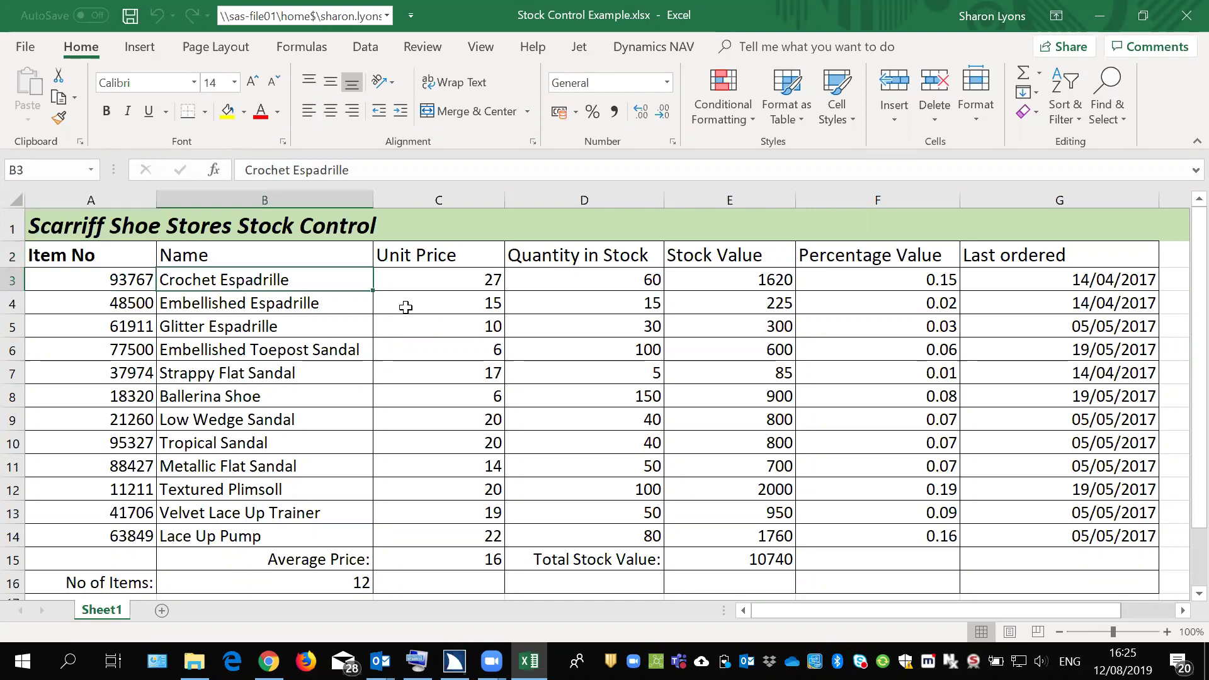
pyautogui.press('Up')
pyautogui.press('Down')
pyautogui.press('Right')
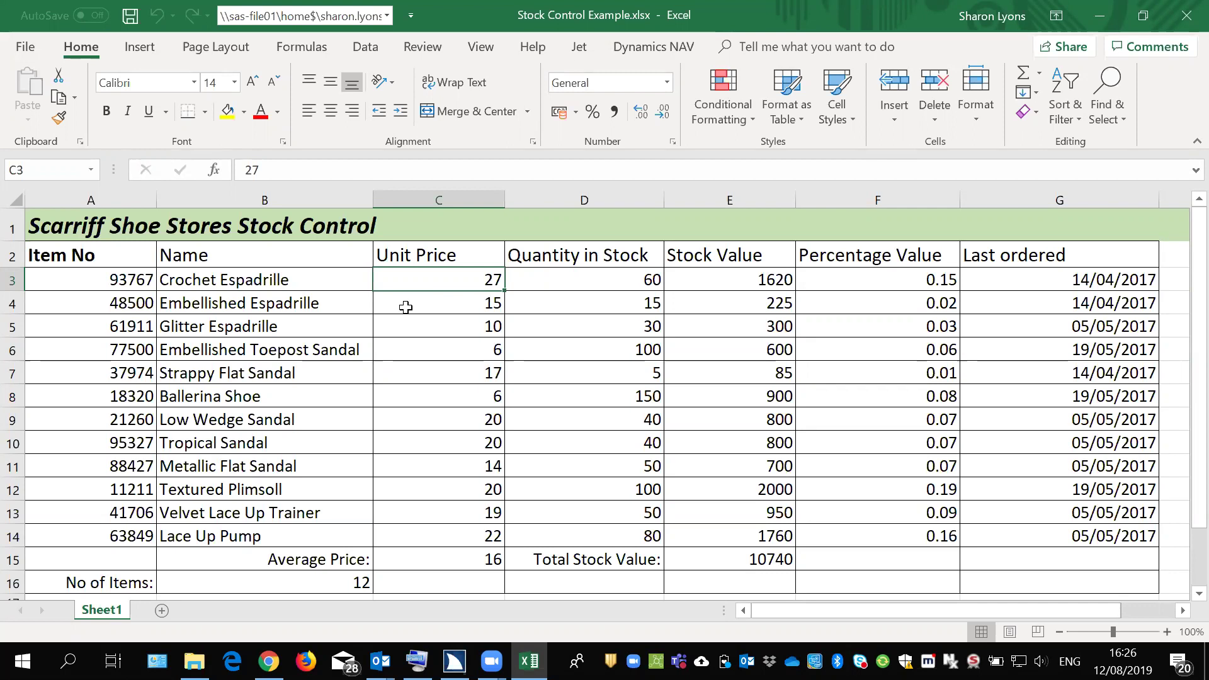
pyautogui.click(405, 307)
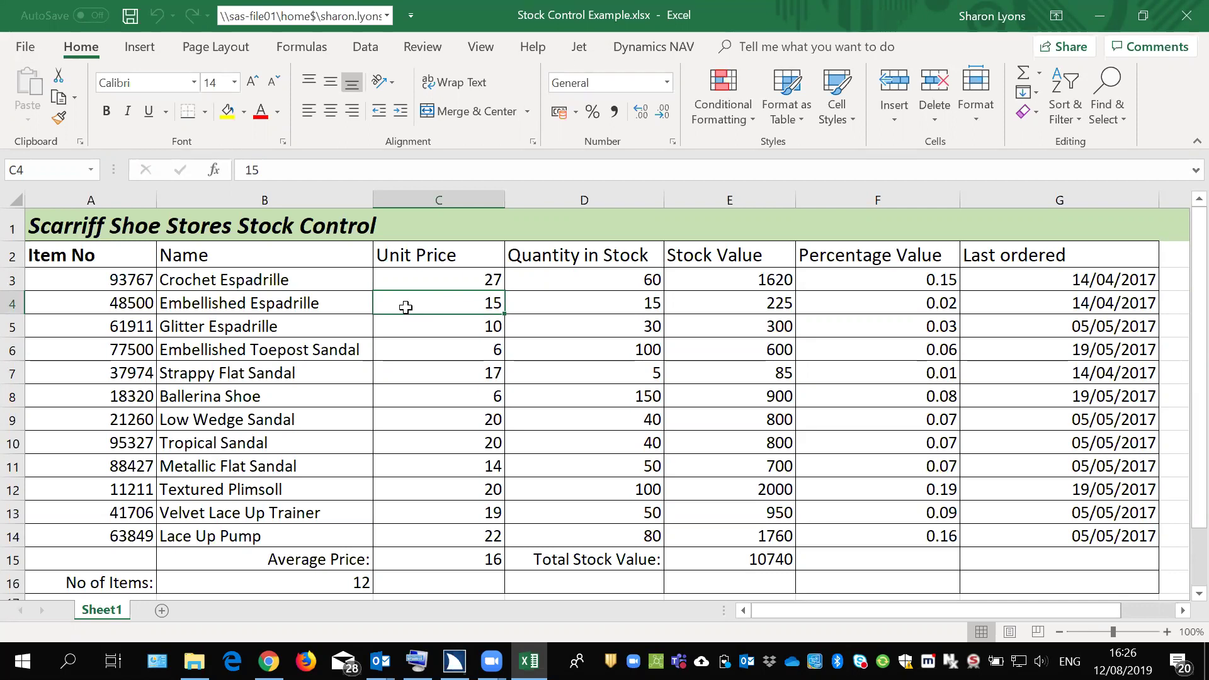
pyautogui.press('Right')
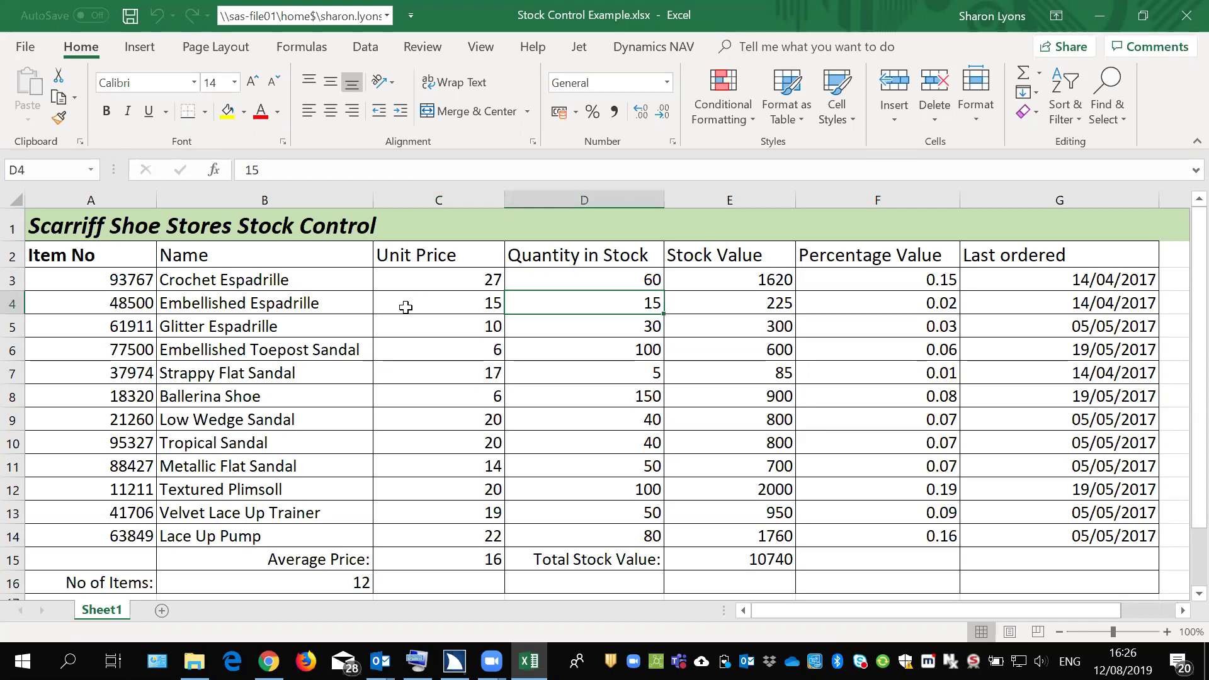
pyautogui.press('Up')
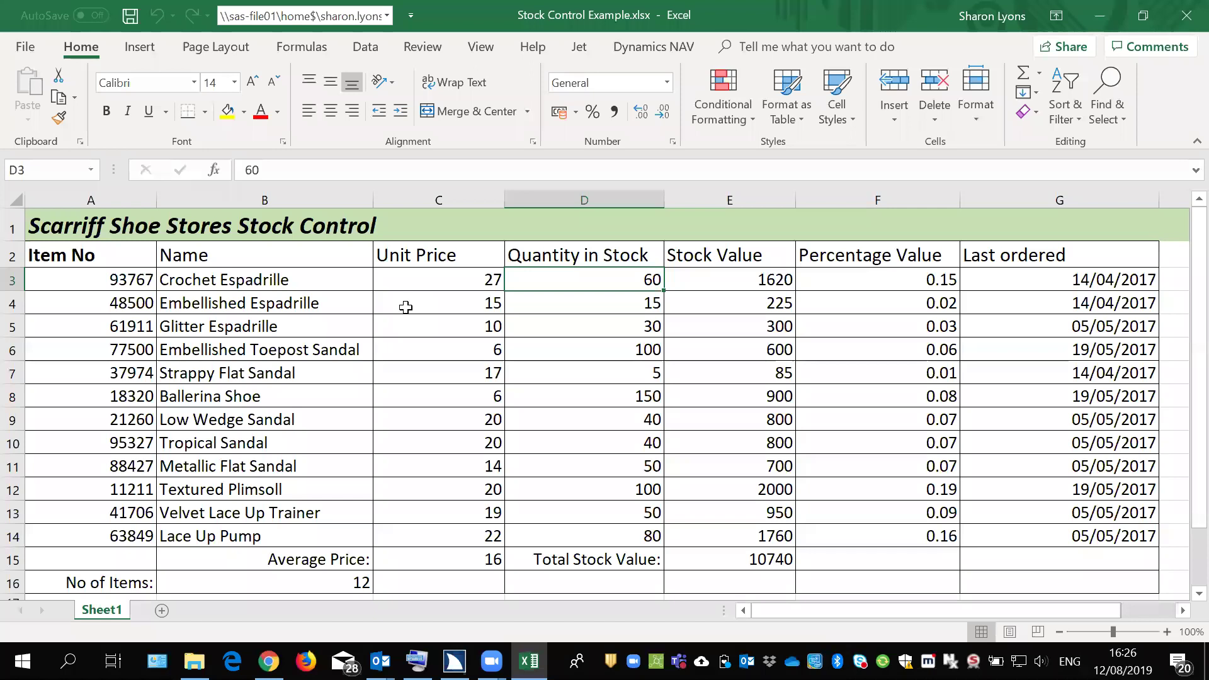
pyautogui.press('Left')
pyautogui.press('Left')
pyautogui.press('Left')
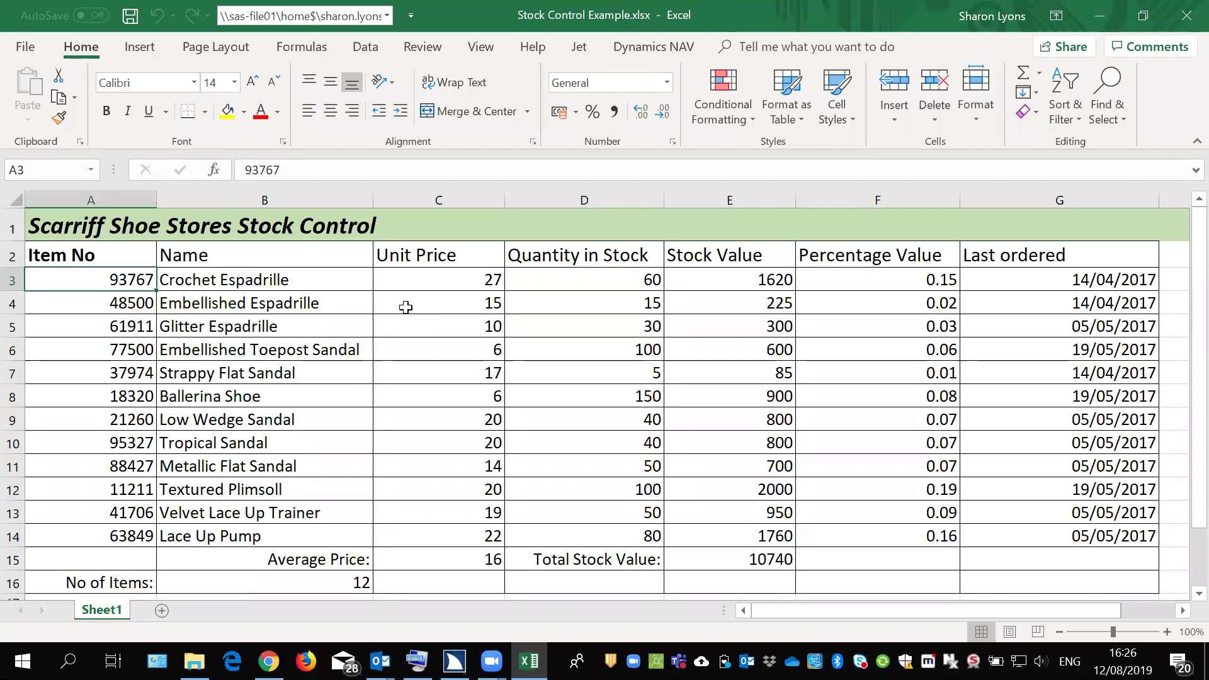
pyautogui.press('Right')
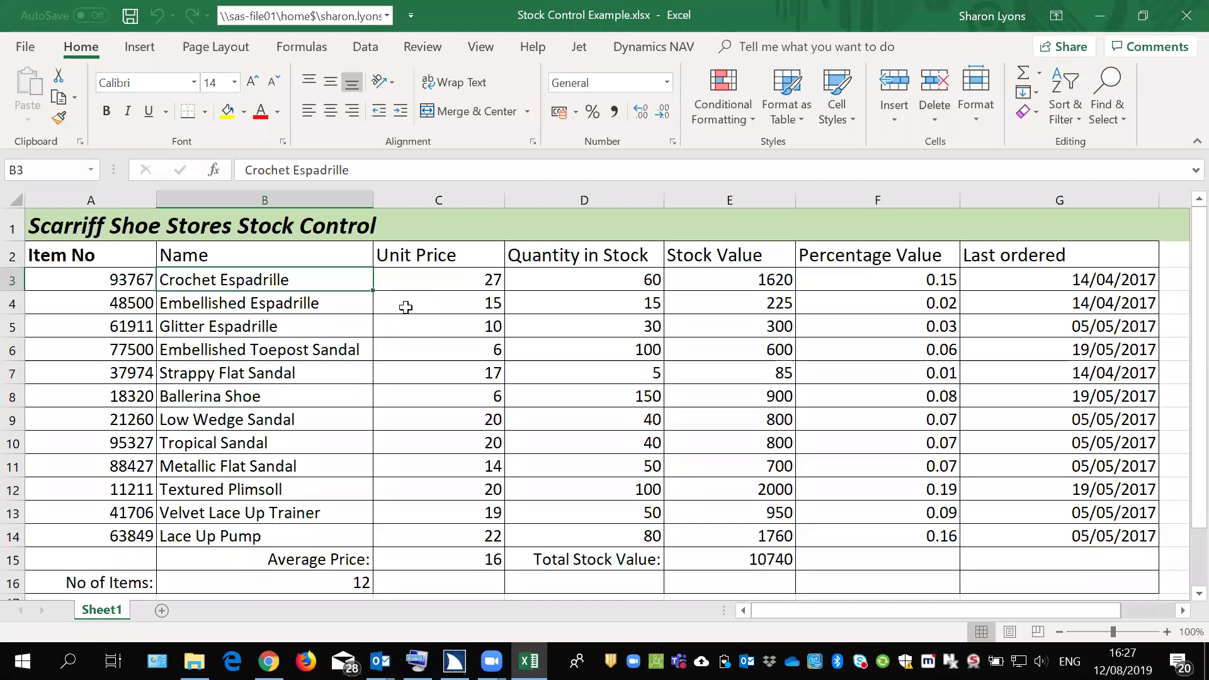
pyautogui.hotkey('alt', 'm')
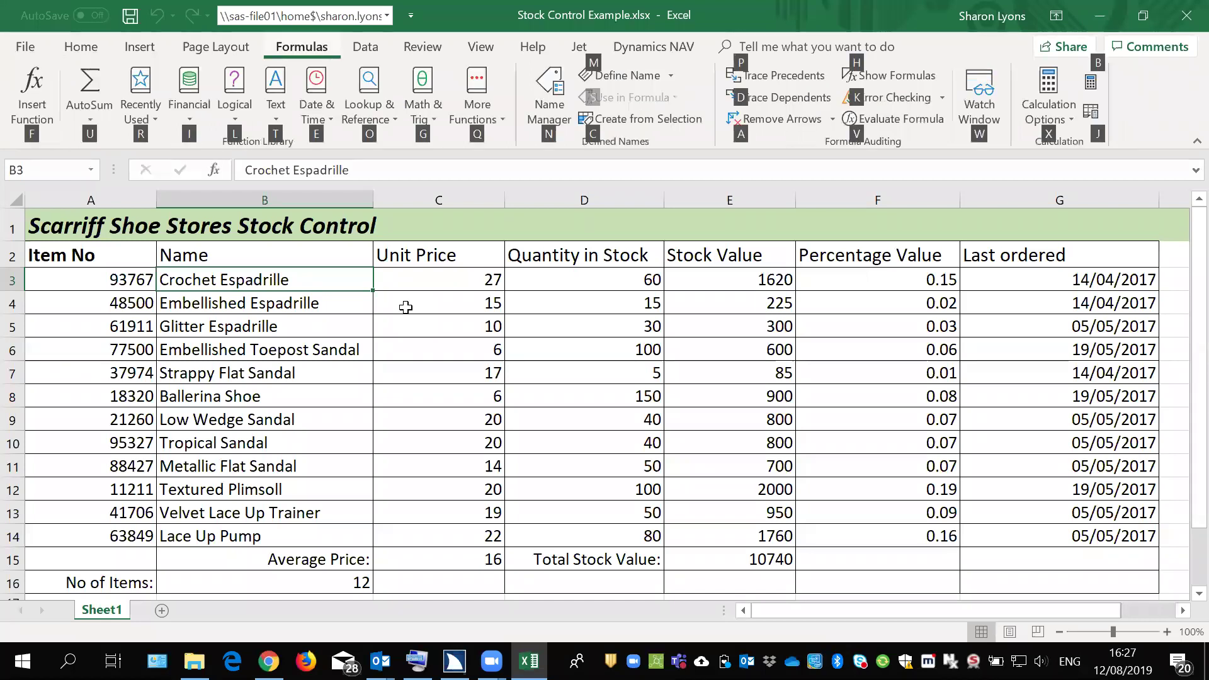
pyautogui.press('m')
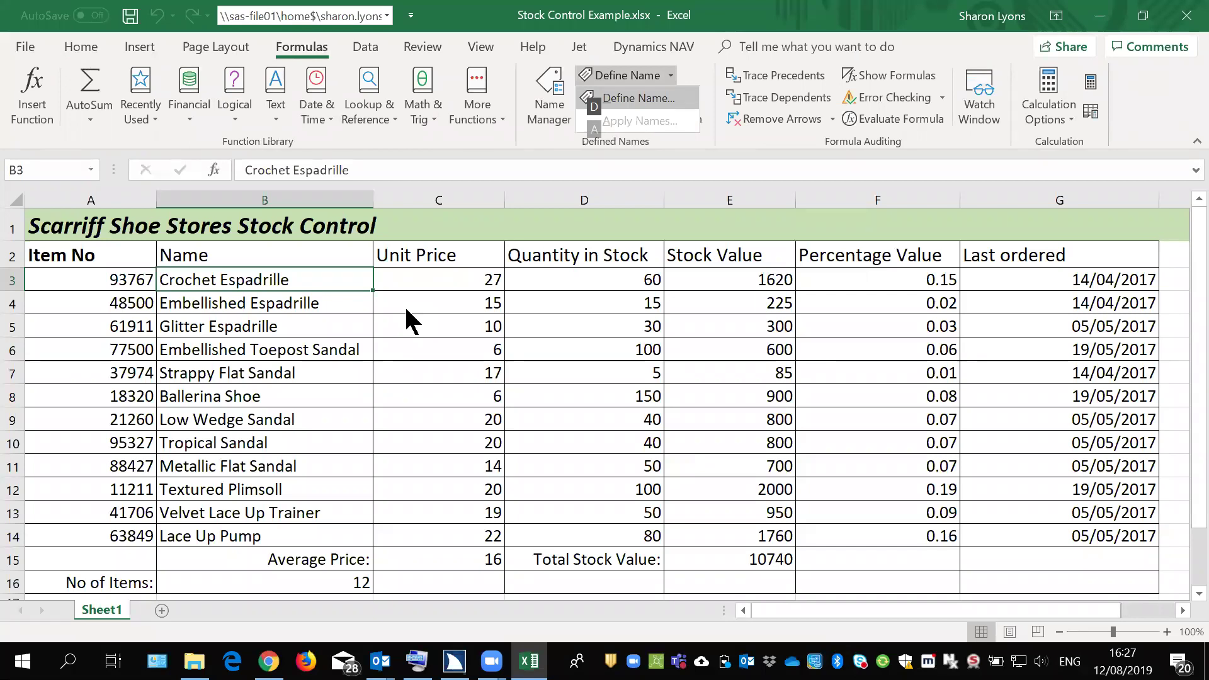
pyautogui.press('d')
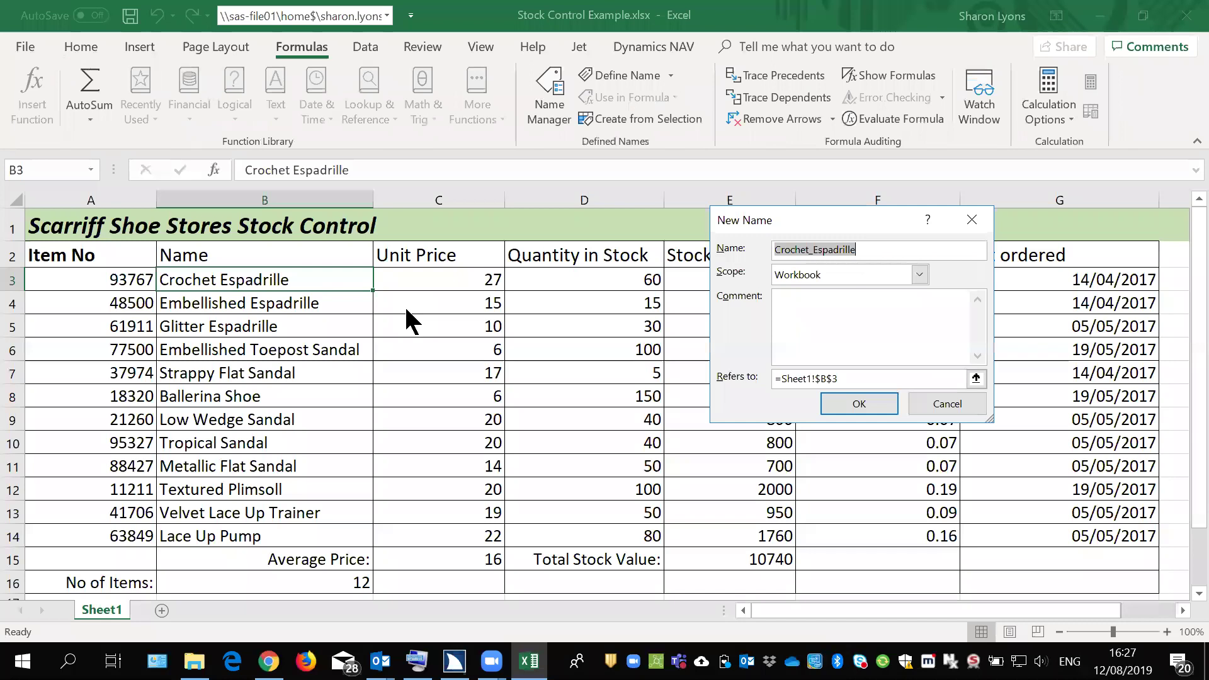
pyautogui.press('Return')
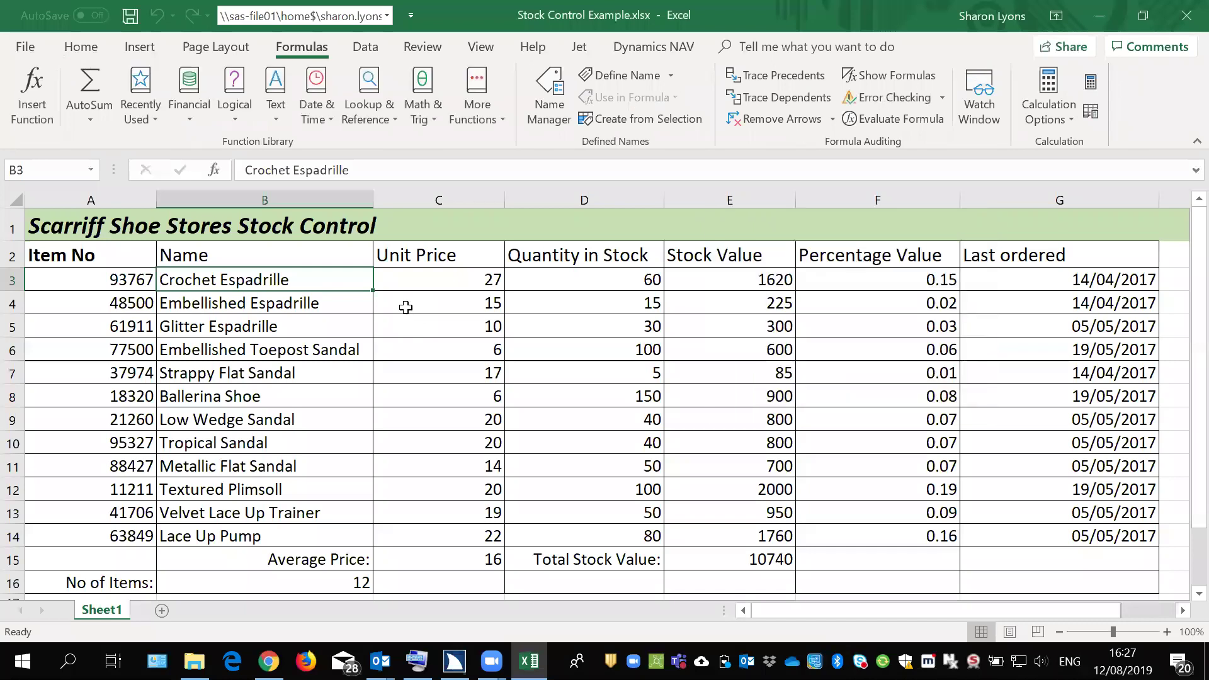
# Define the workbook-scope name Title..G14 for the Item No heading in cell A2, then move to cell A3
pyautogui.press('Down')
pyautogui.press('Up')
pyautogui.press('Up')
pyautogui.press('Left')
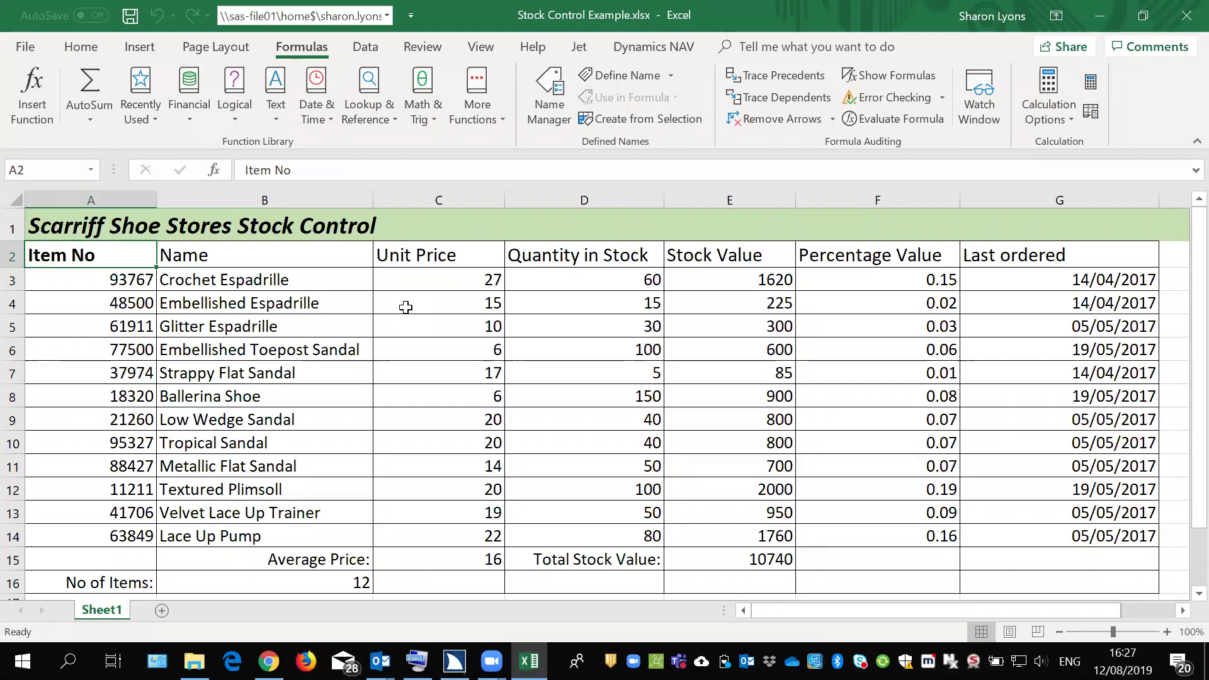
pyautogui.hotkey('alt', 'm')
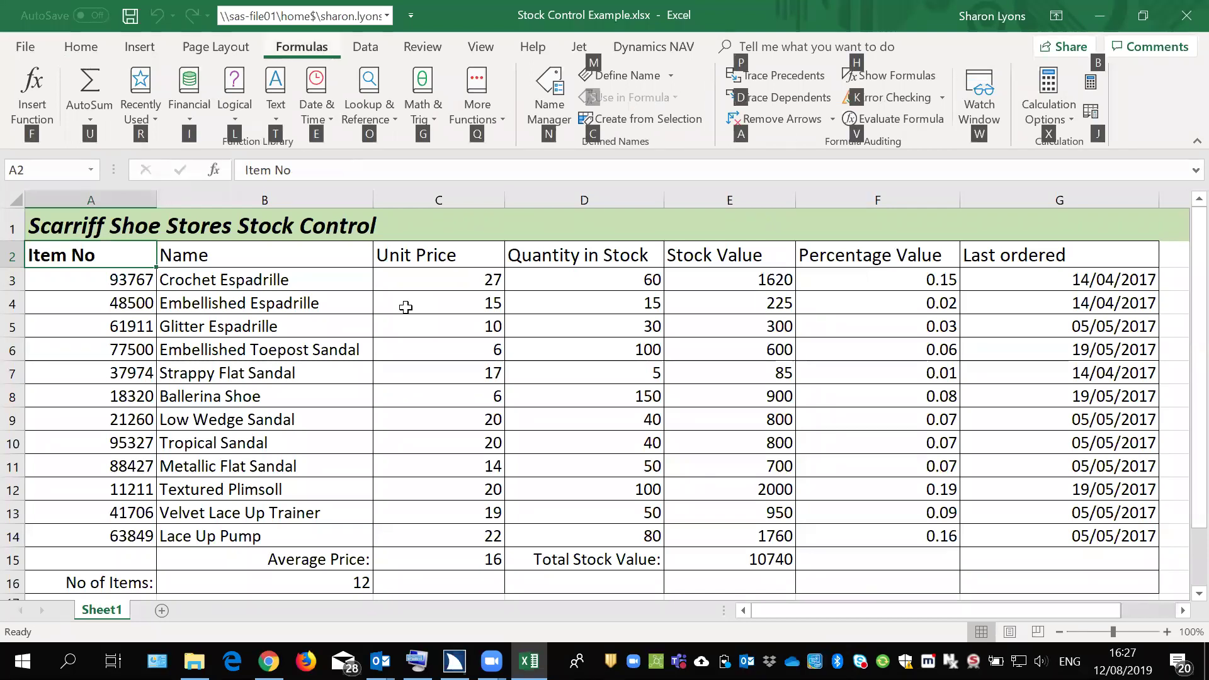
pyautogui.press('m')
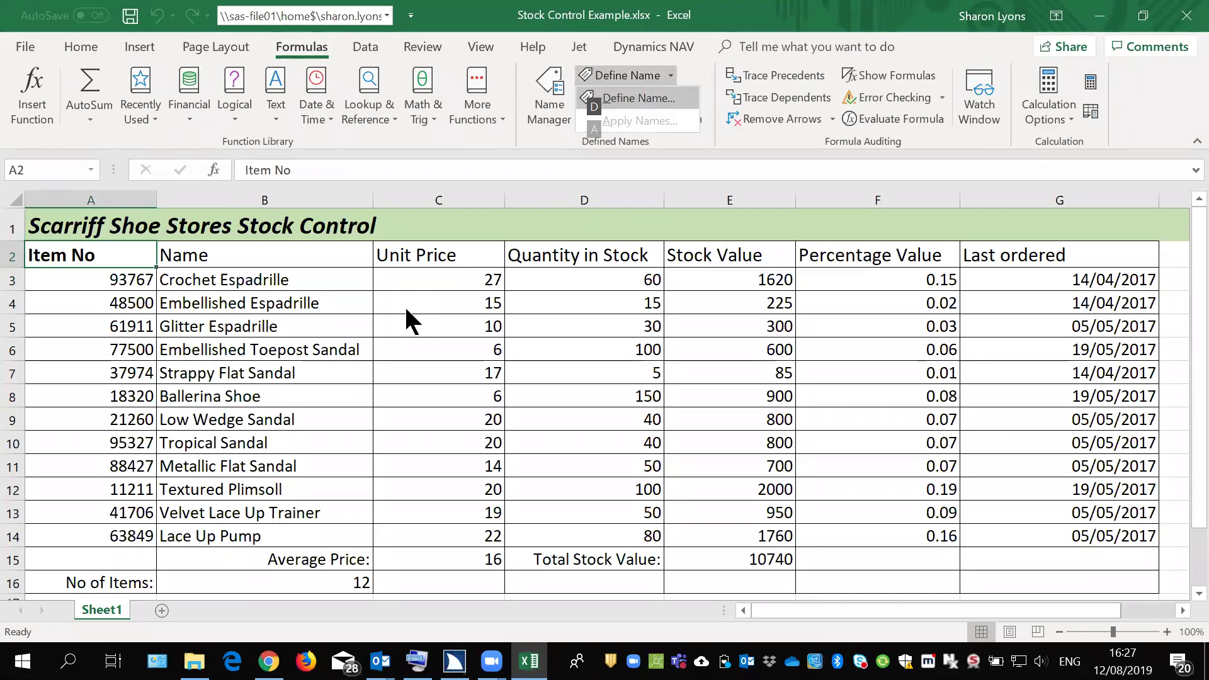
pyautogui.press('d')
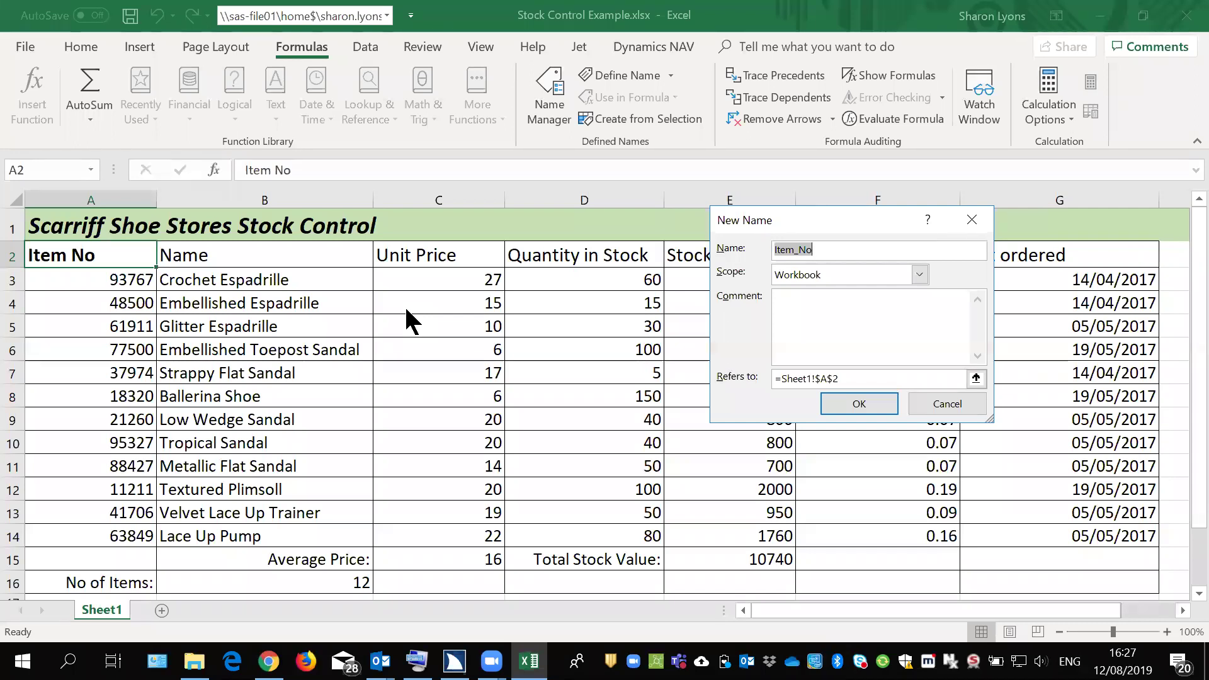
pyautogui.write('Ti')
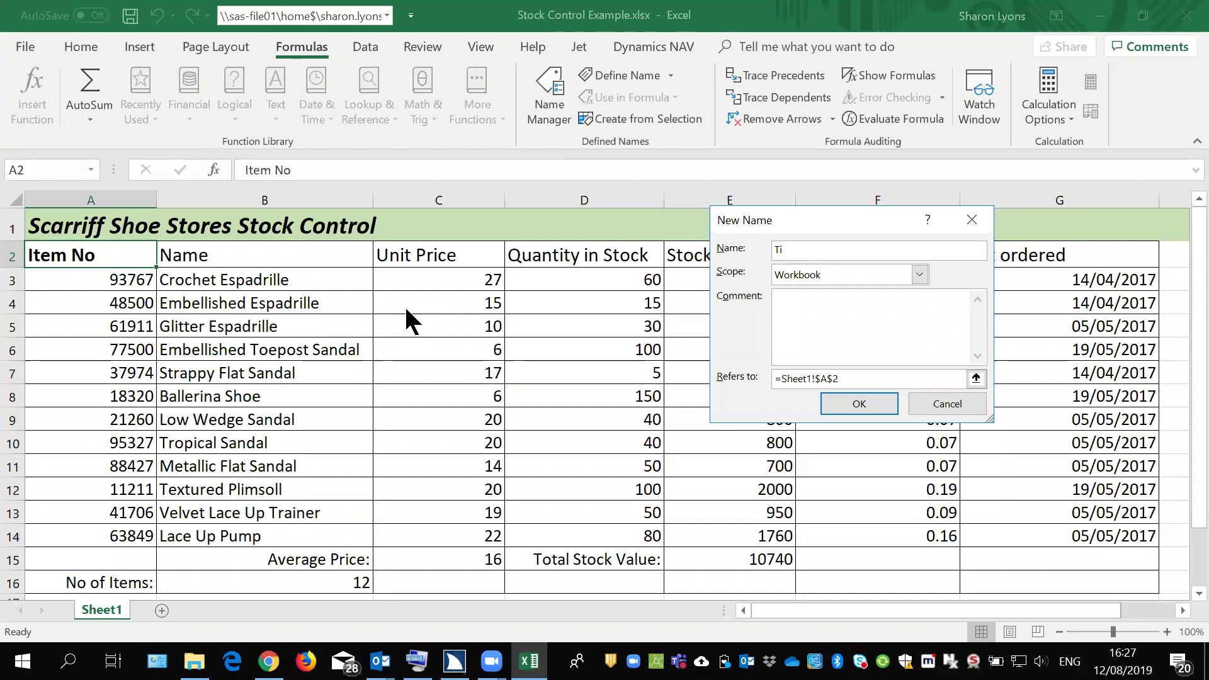
pyautogui.write('tle.')
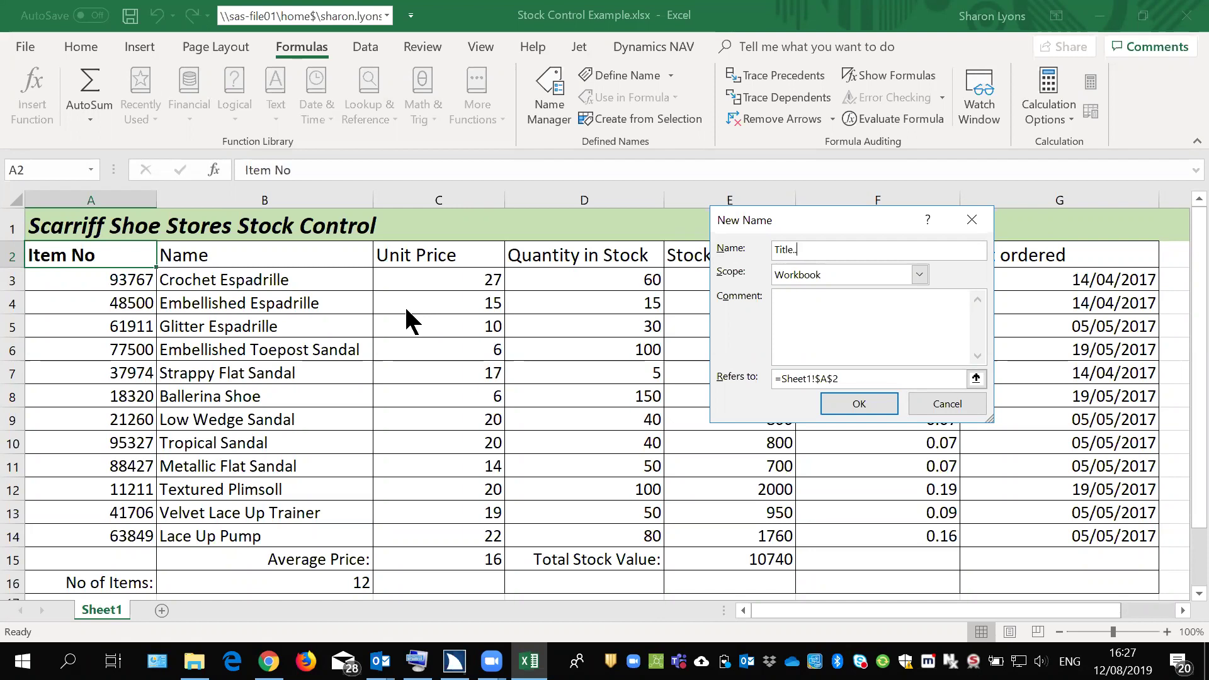
pyautogui.write('.G14')
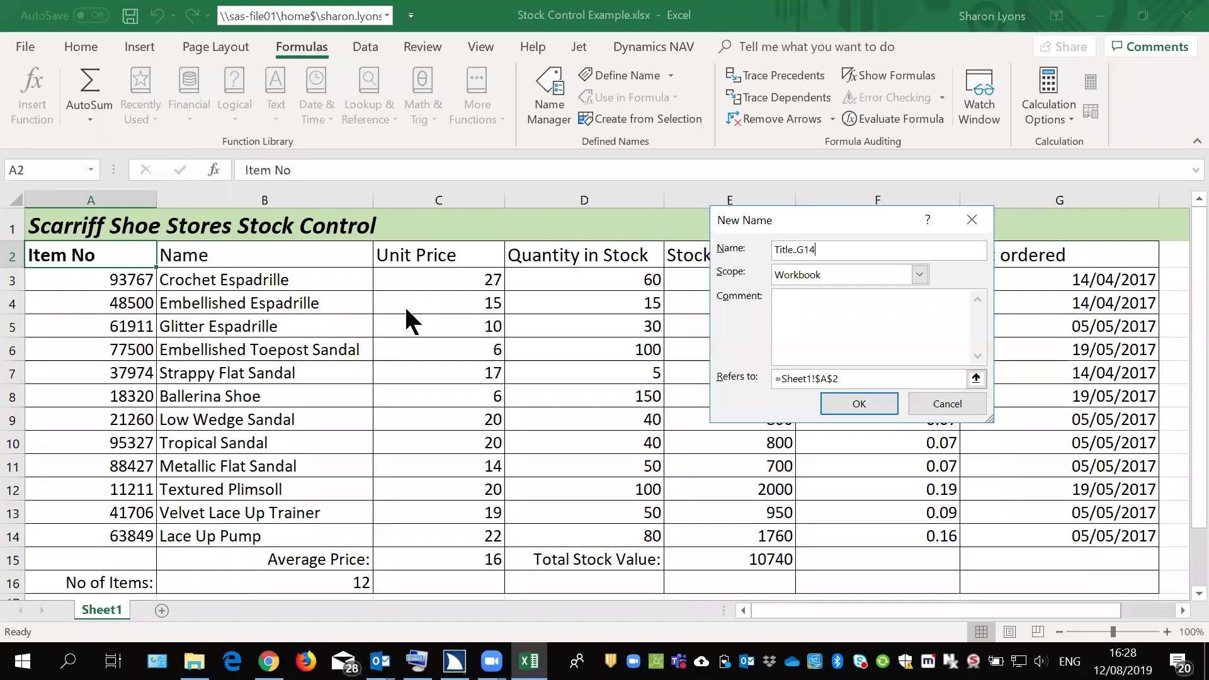
pyautogui.press('Return')
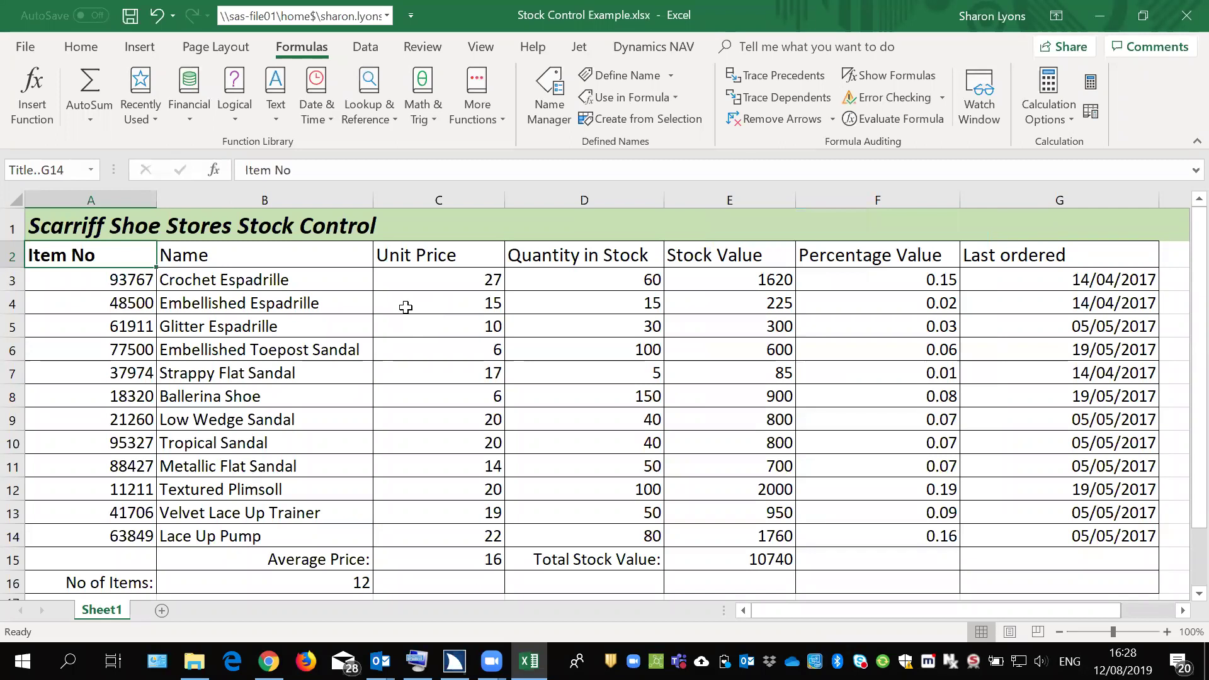
pyautogui.press('Down')
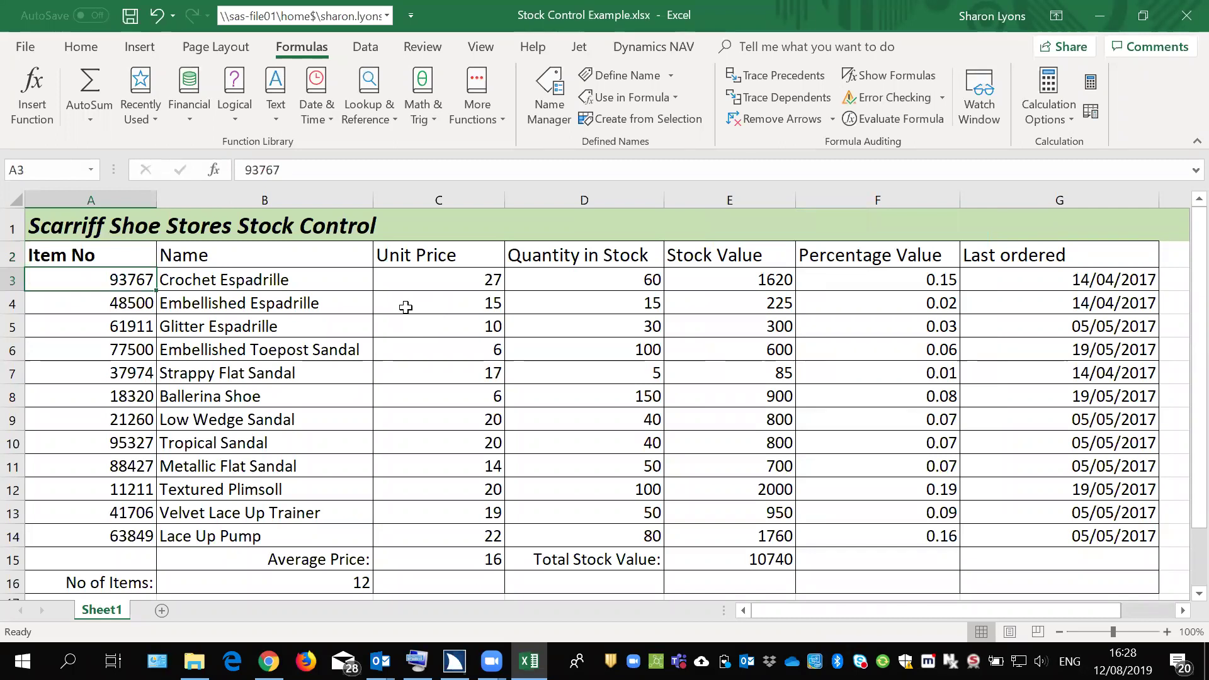
# Examine the name, unit price and quantity cells in row 3, and the quantities down to cell D6
pyautogui.press('Right')
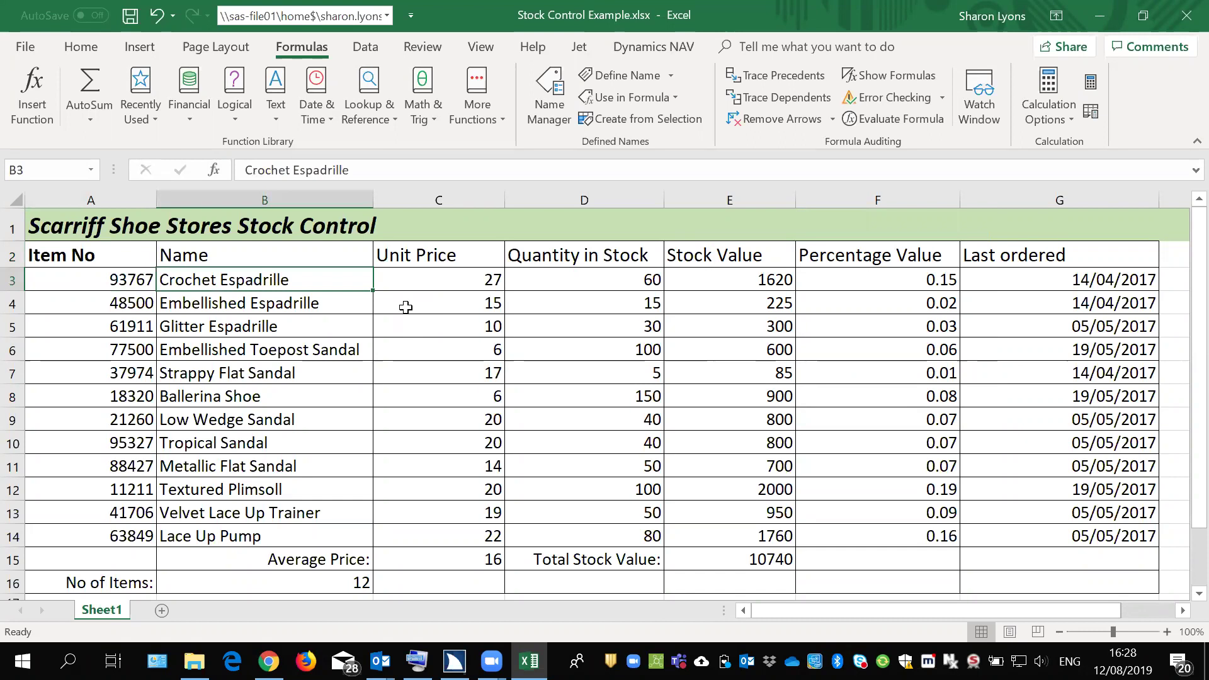
pyautogui.press('Right')
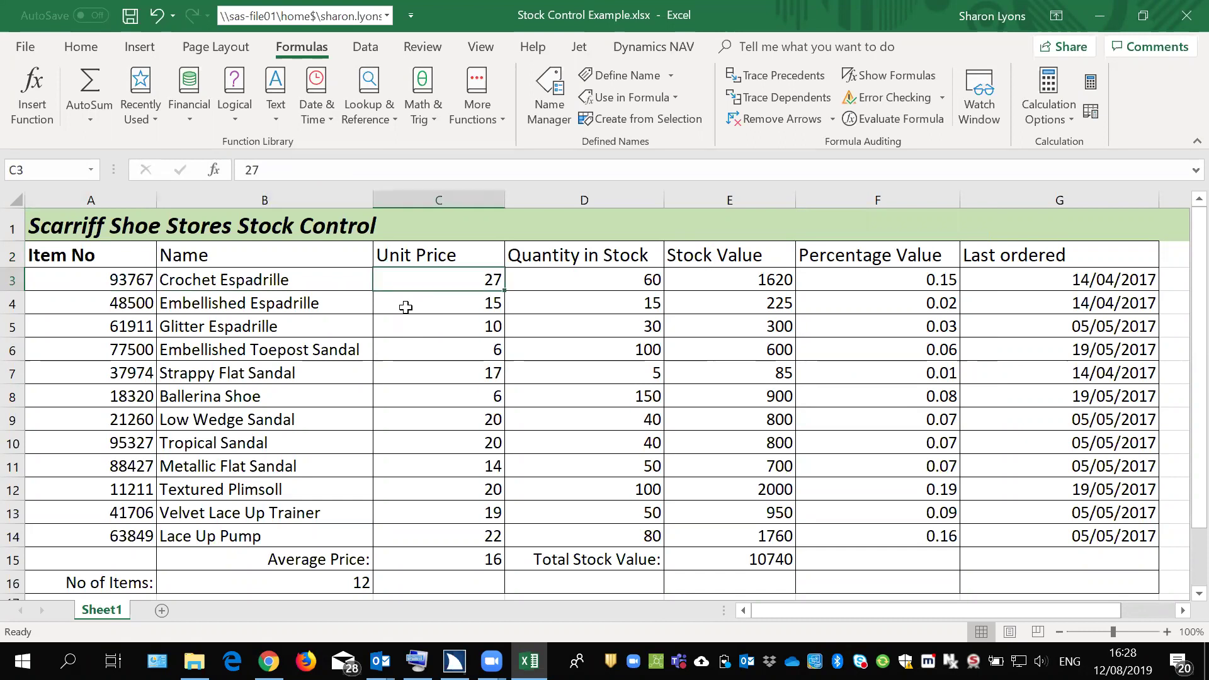
pyautogui.press('Right')
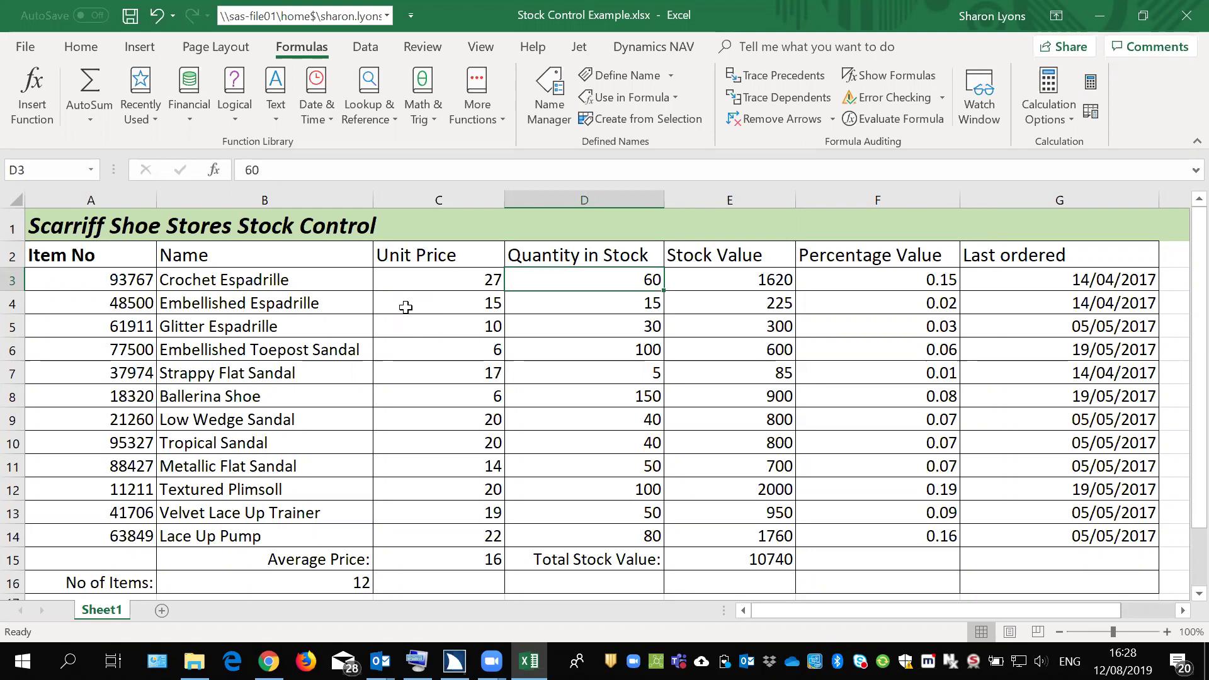
pyautogui.press('Down')
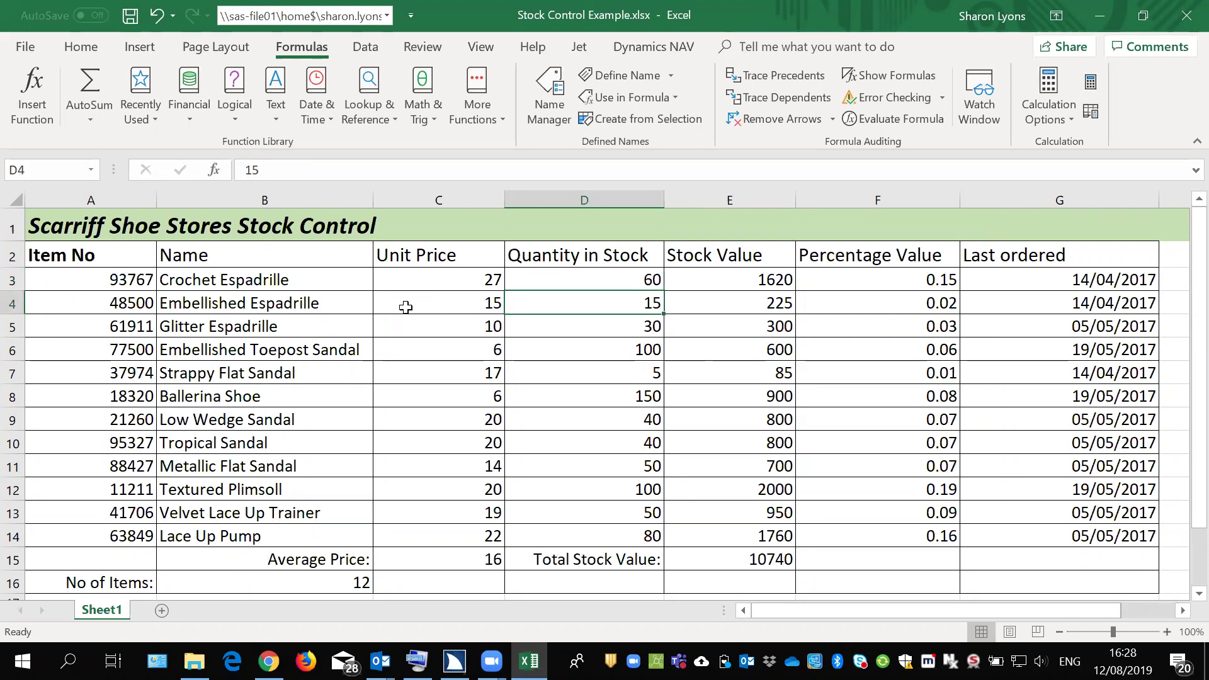
pyautogui.press('Down')
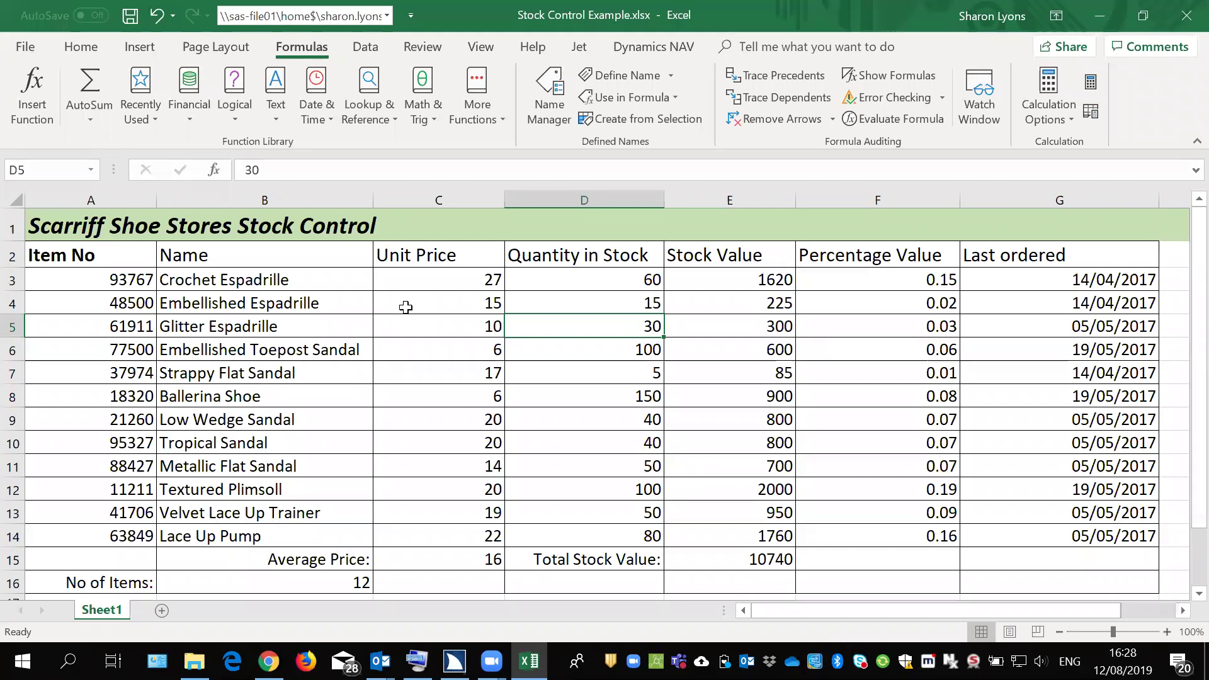
pyautogui.press('Down')
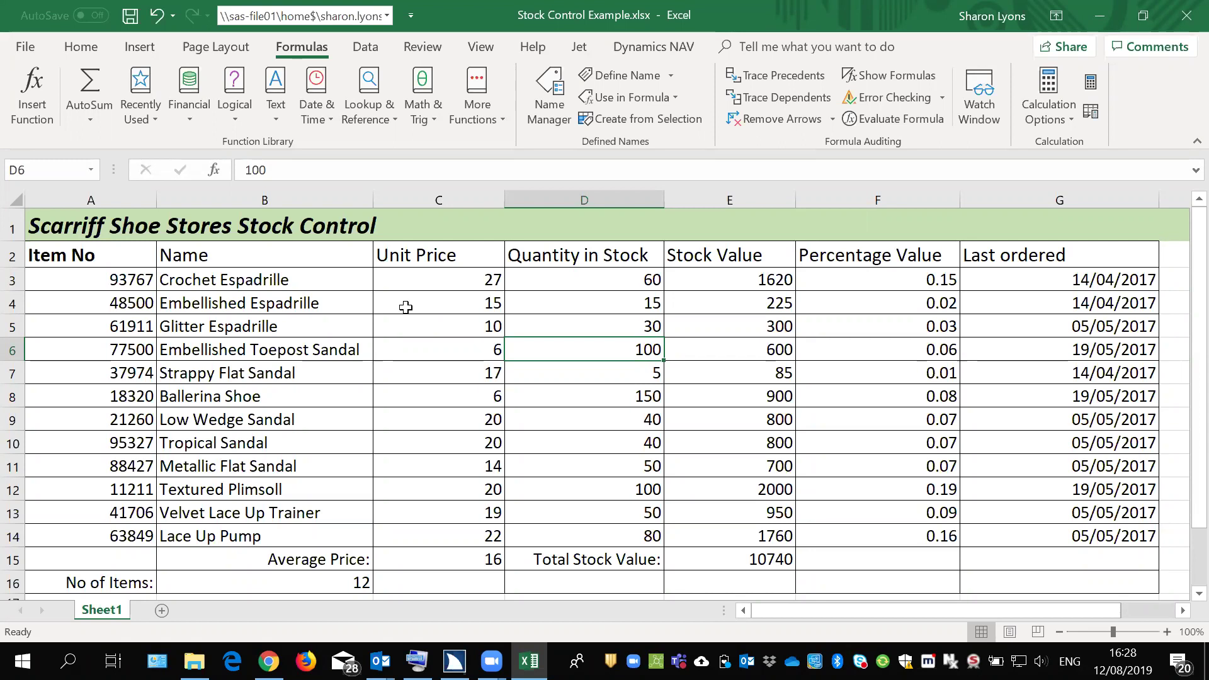
# Open the Embellished Espadrille quantity in D4 for editing, cancel it, and recheck the quantities below
pyautogui.press('Up')
pyautogui.press('Up')
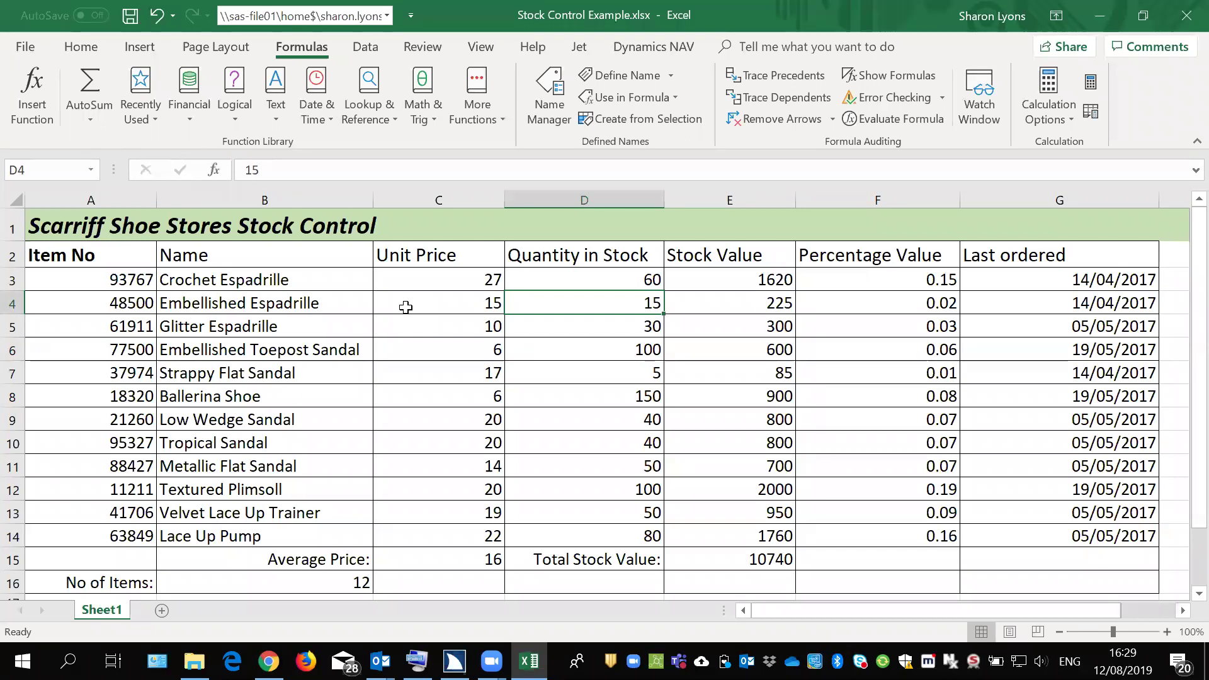
pyautogui.press('F2')
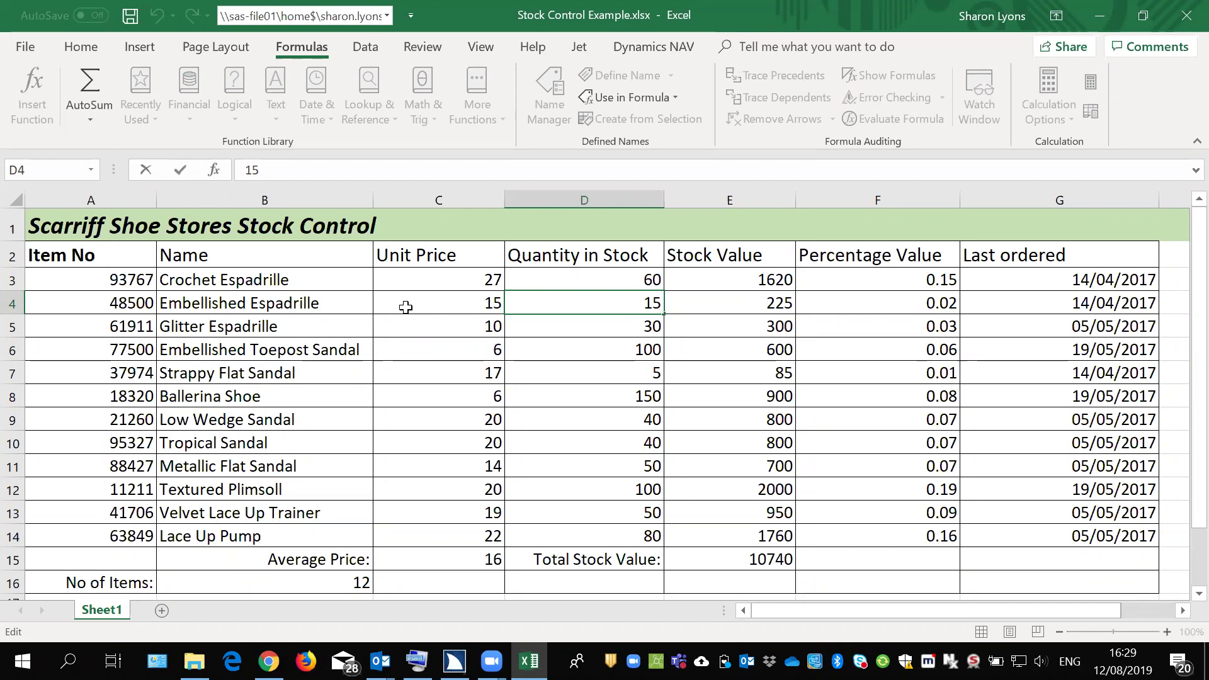
pyautogui.press('Escape')
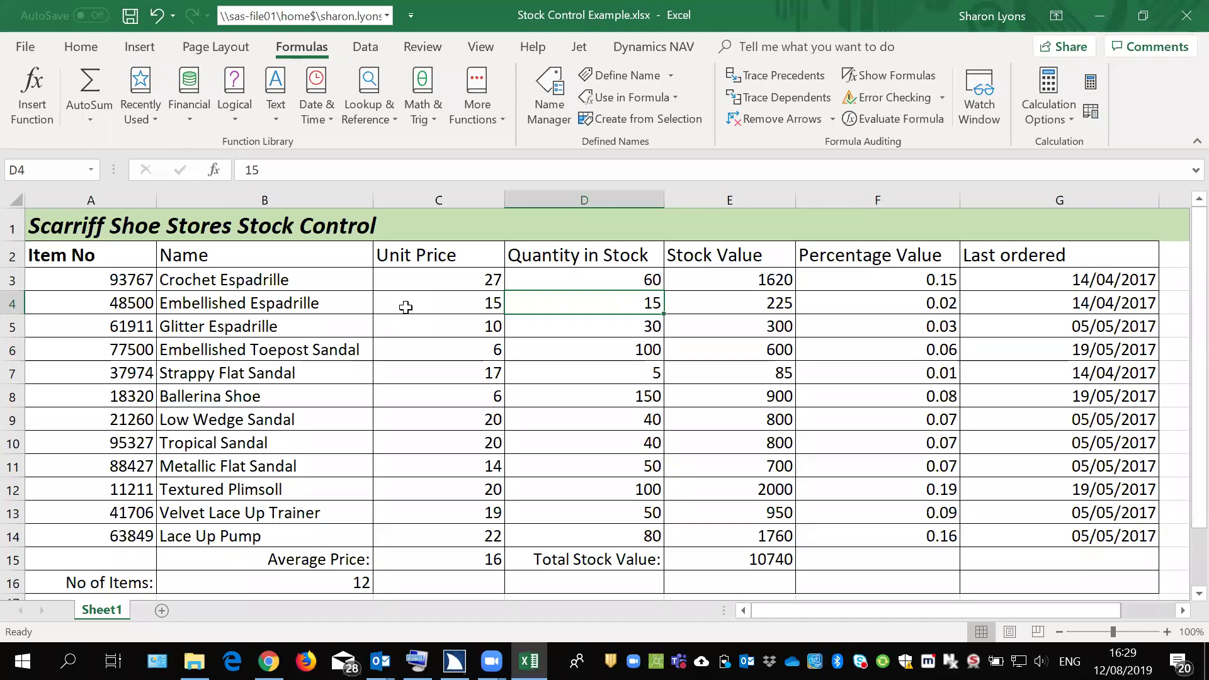
pyautogui.press('Down')
pyautogui.press('Down')
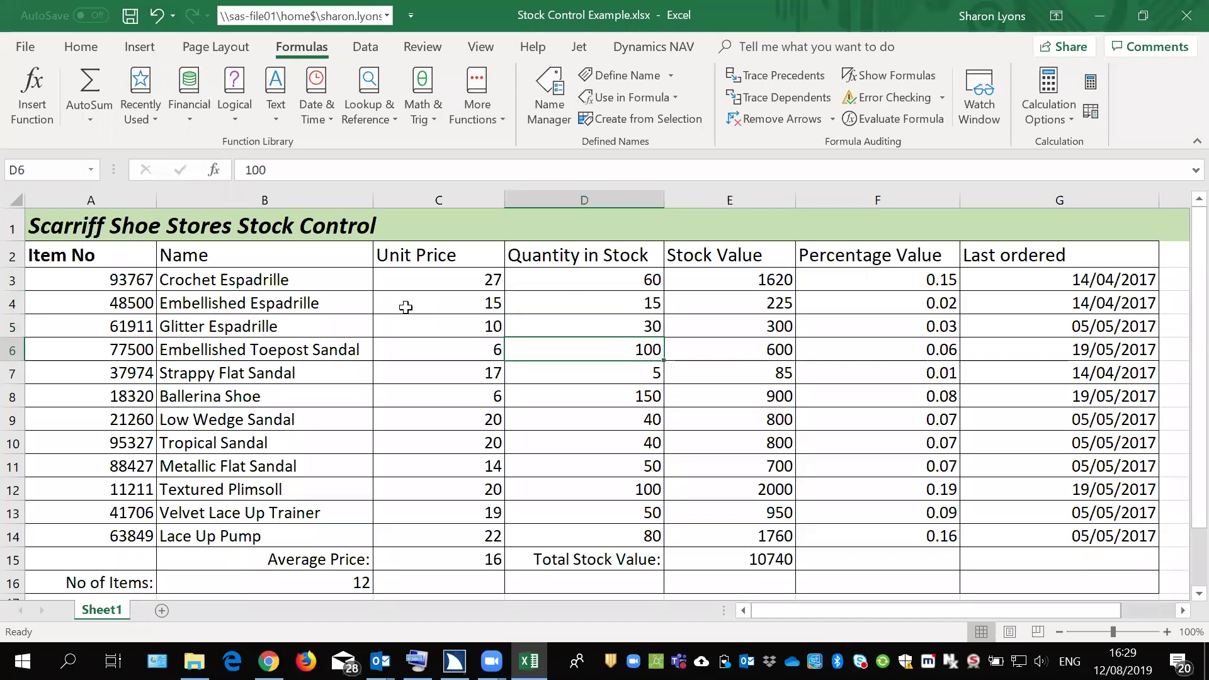
pyautogui.press('Up')
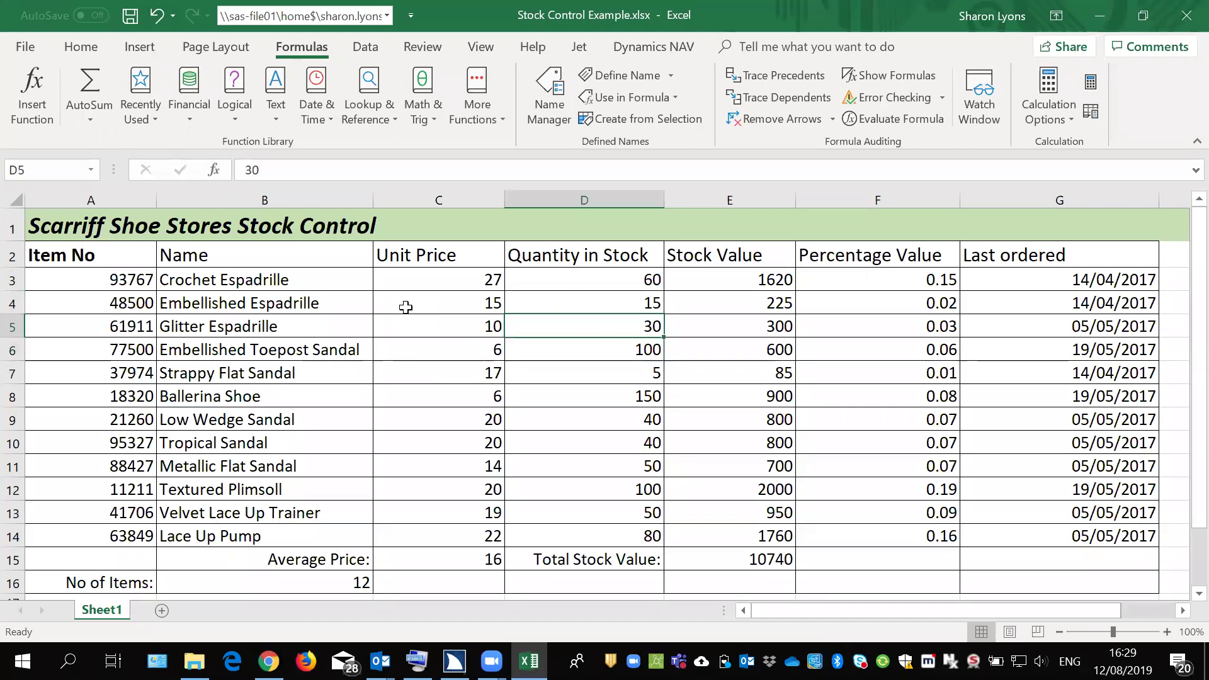
# Jump between the edges of the stock table, from the Item No heading to A14, across to G14 and back to A14
pyautogui.hotkey('ctrl', 'Home')
pyautogui.press('Up')
pyautogui.press('Left')
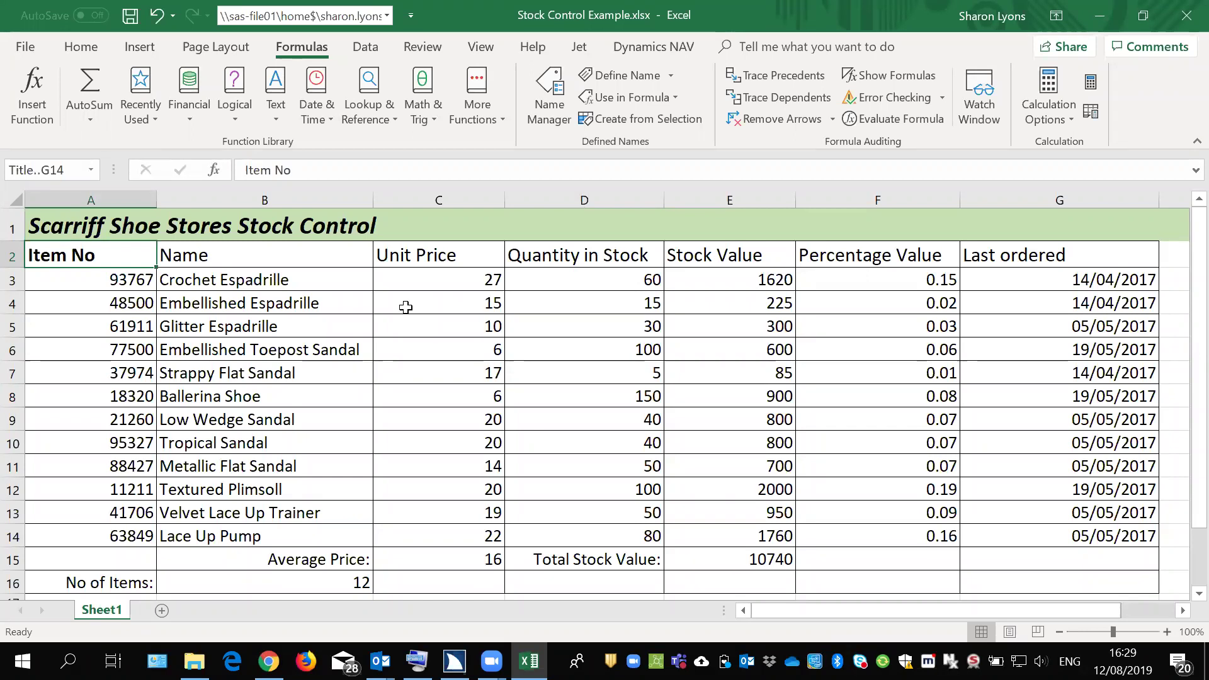
pyautogui.hotkey('ctrl', 'Down')
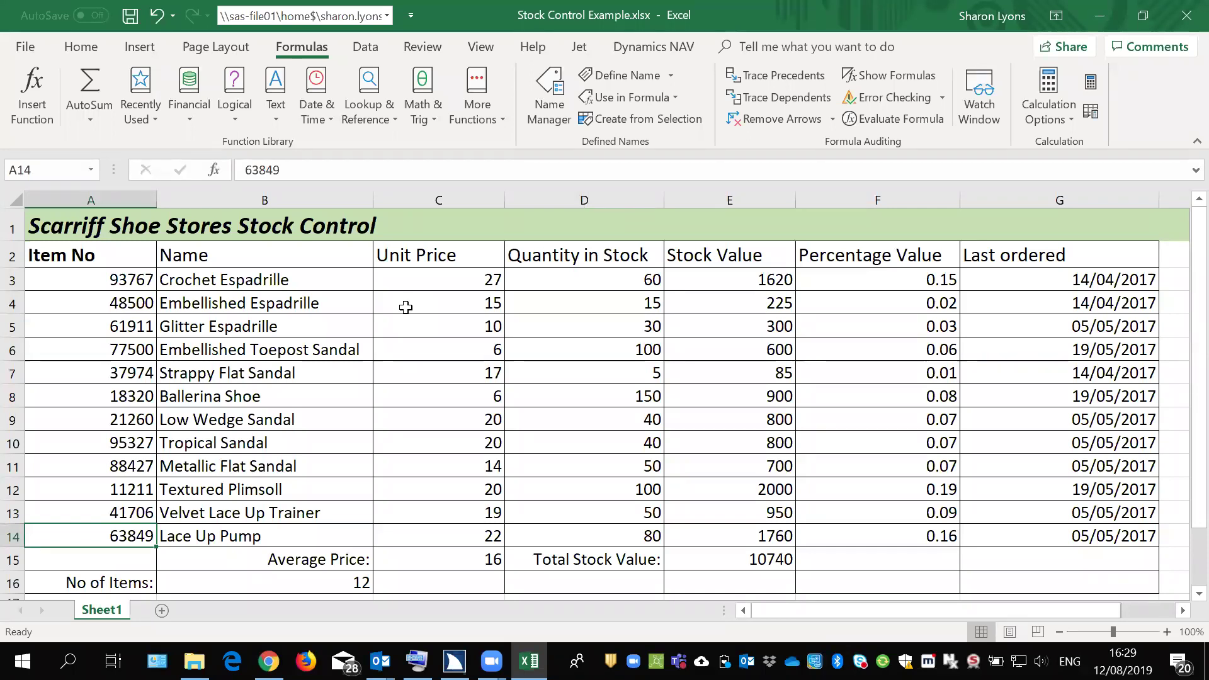
pyautogui.hotkey('ctrl', 'Up')
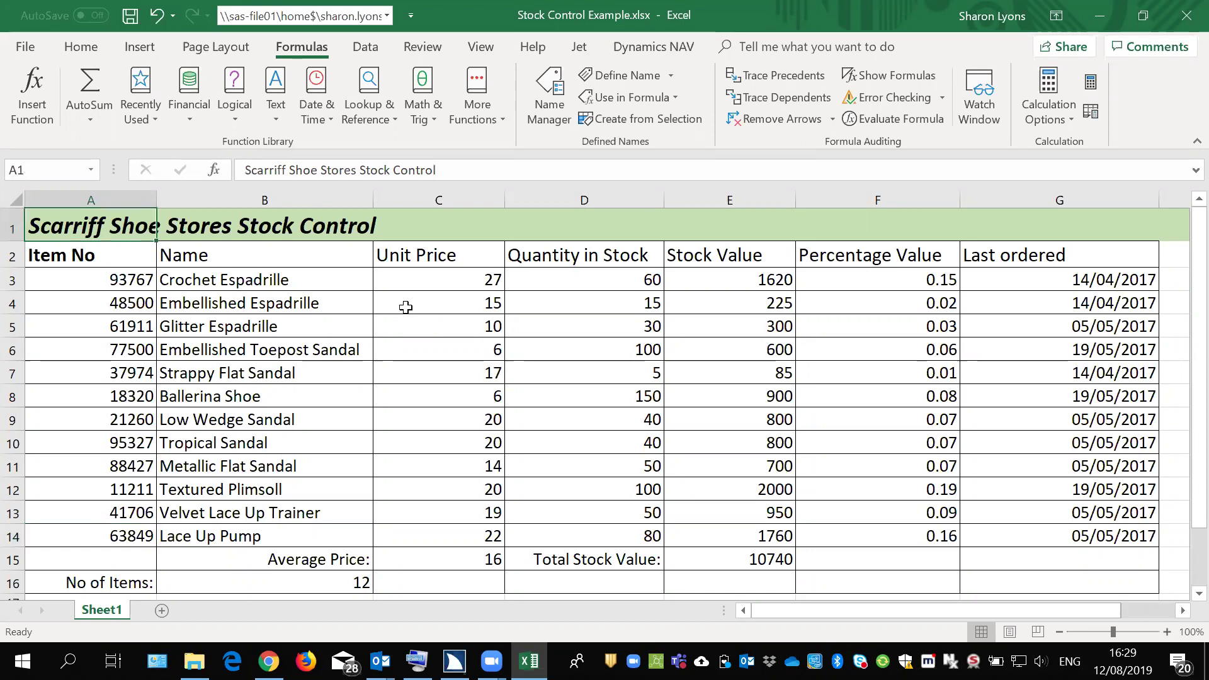
pyautogui.hotkey('ctrl', 'Down')
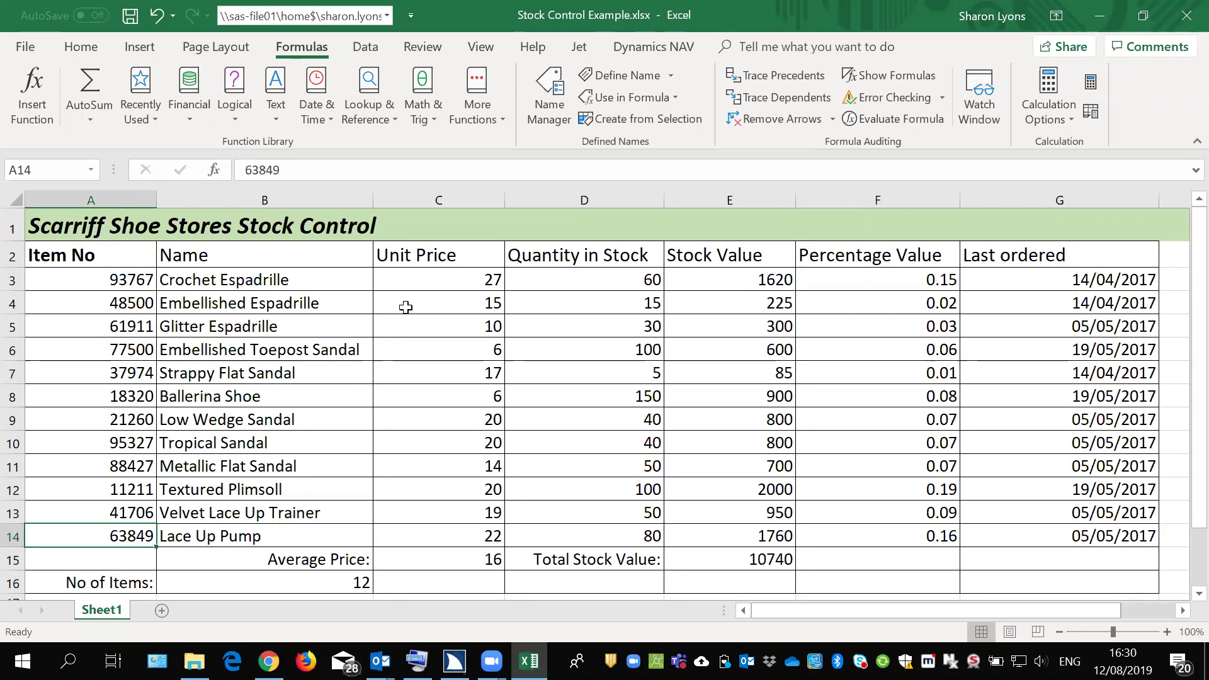
pyautogui.hotkey('ctrl', 'Right')
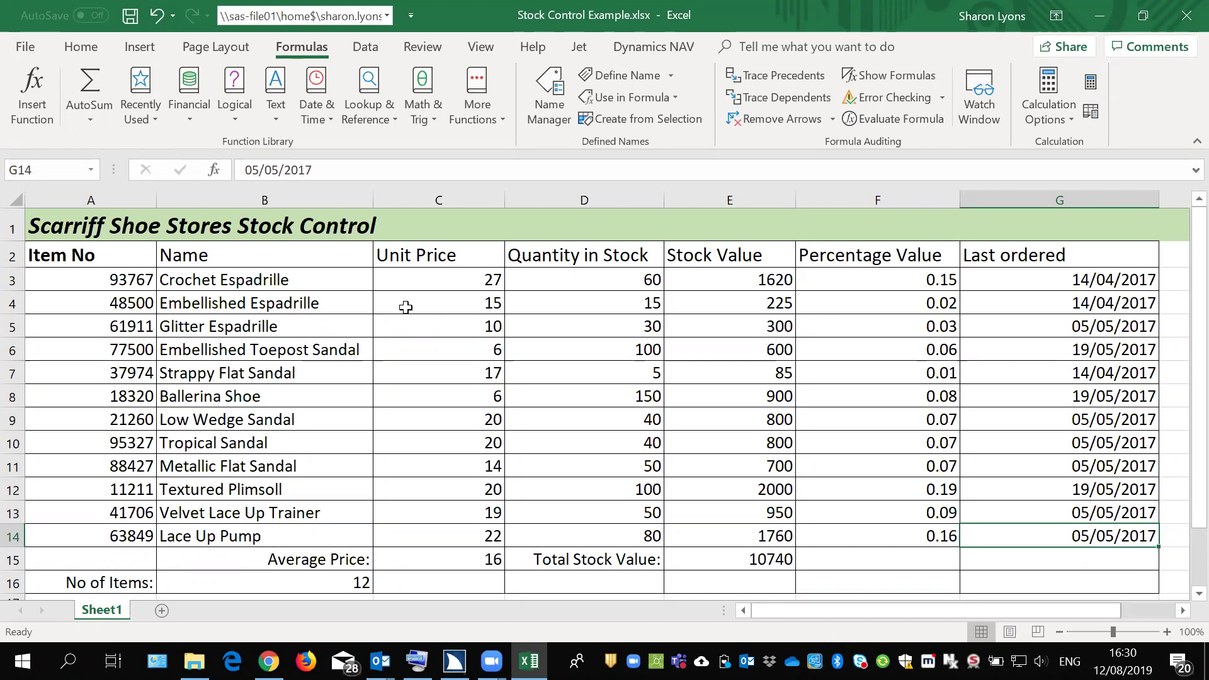
pyautogui.press('Home')
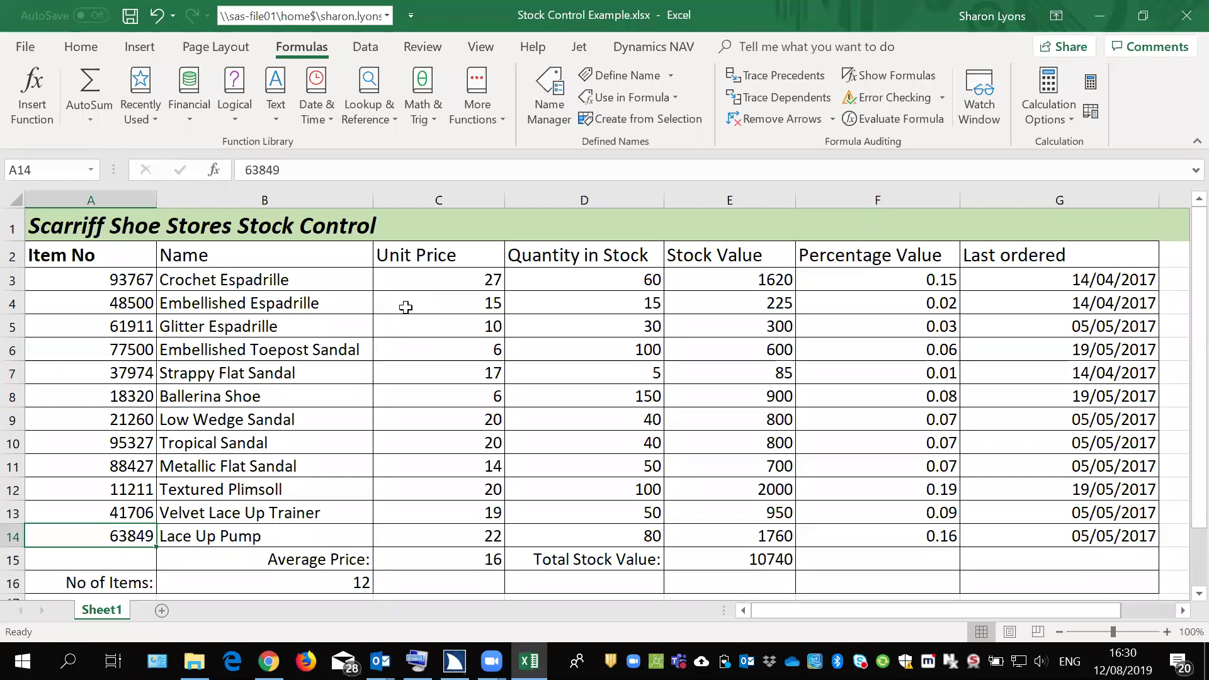
# Insert a blank row at row 15, above the Average Price row
pyautogui.press('Down')
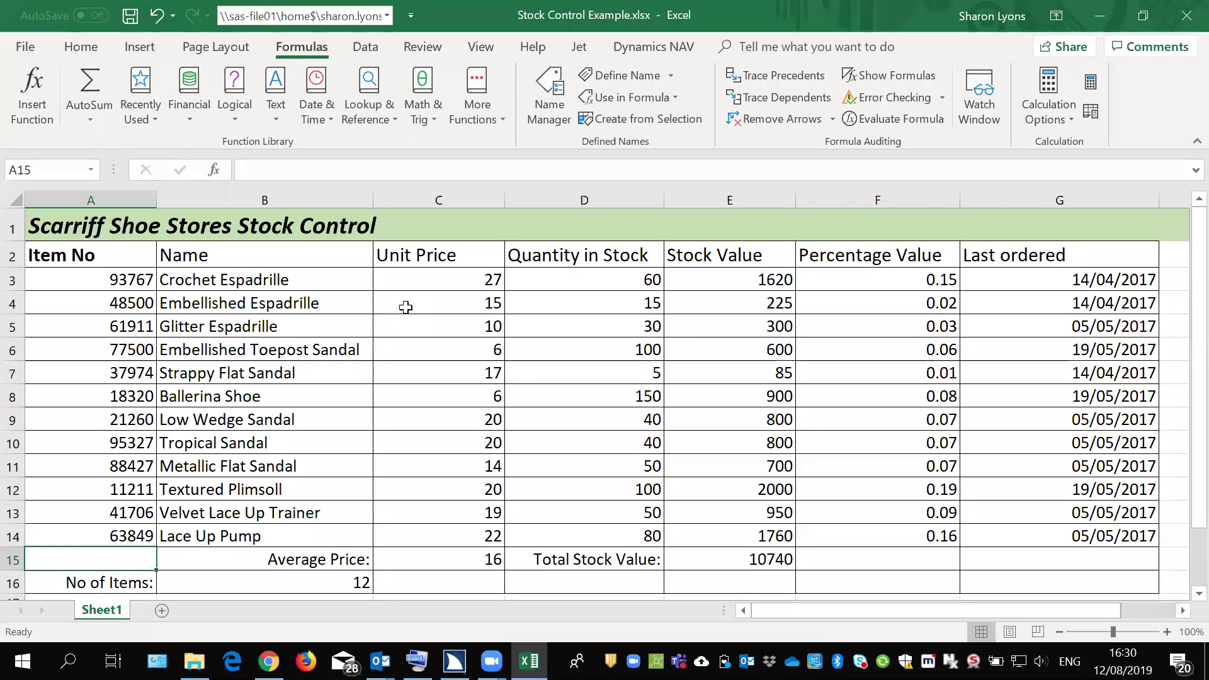
pyautogui.hotkey('shift', 'space')
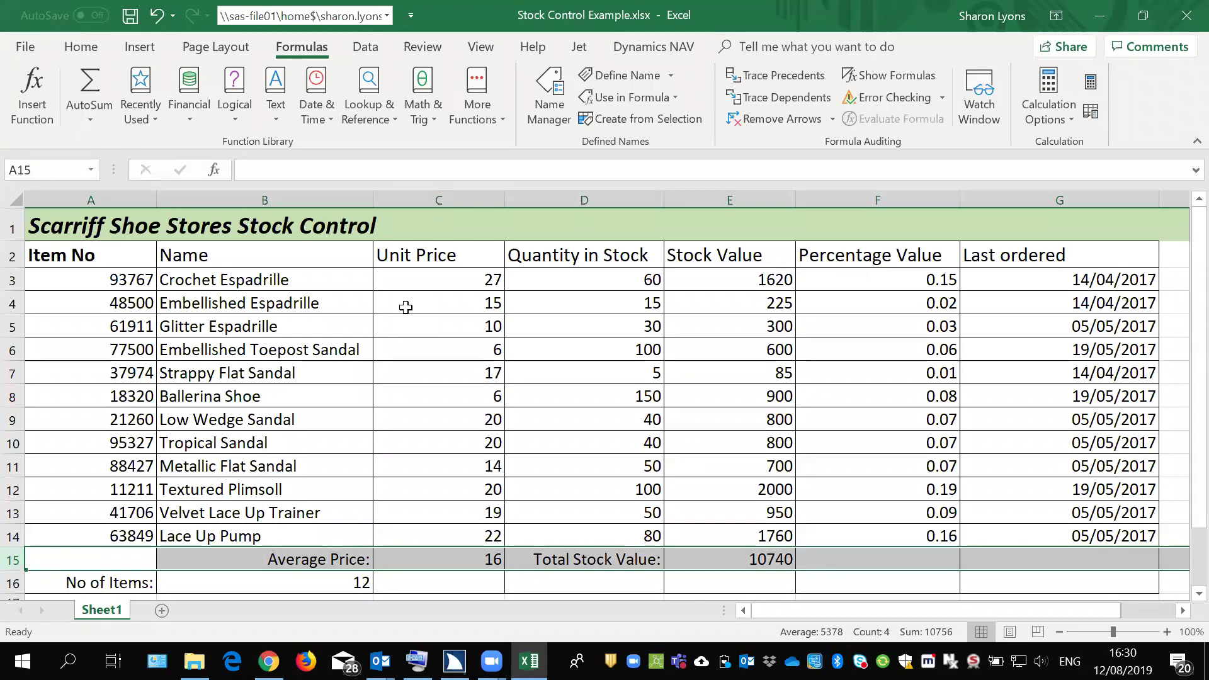
pyautogui.hotkey('shift', 'F10')
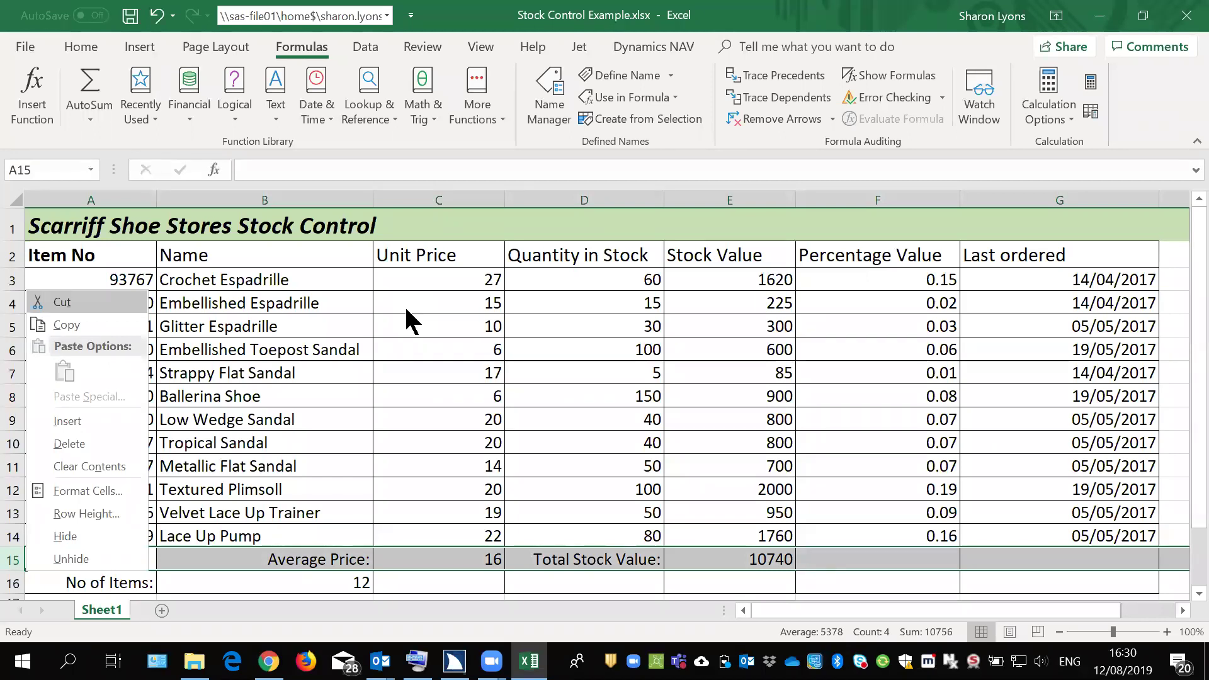
pyautogui.press('Escape')
pyautogui.hotkey('ctrl', 'shift', '+')
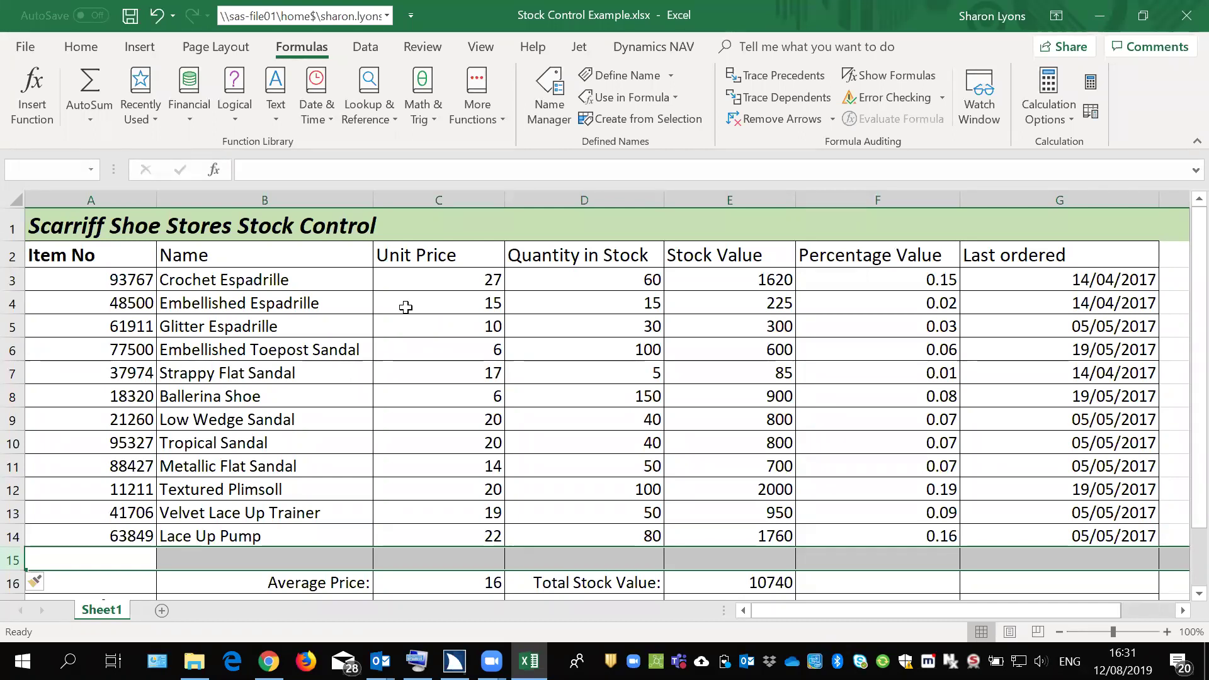
# Select the whole data region, check the title and Item No heading, and return to blank cell A15
pyautogui.hotkey('ctrl', 'a')
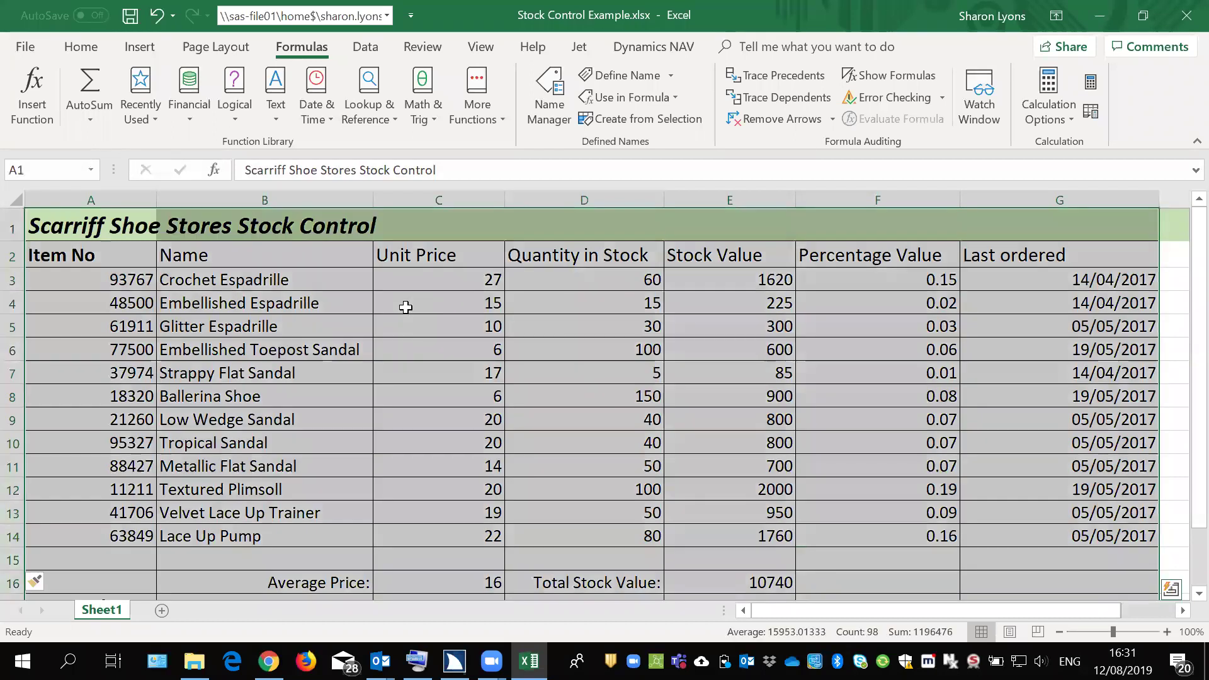
pyautogui.press('Down')
pyautogui.press('Up')
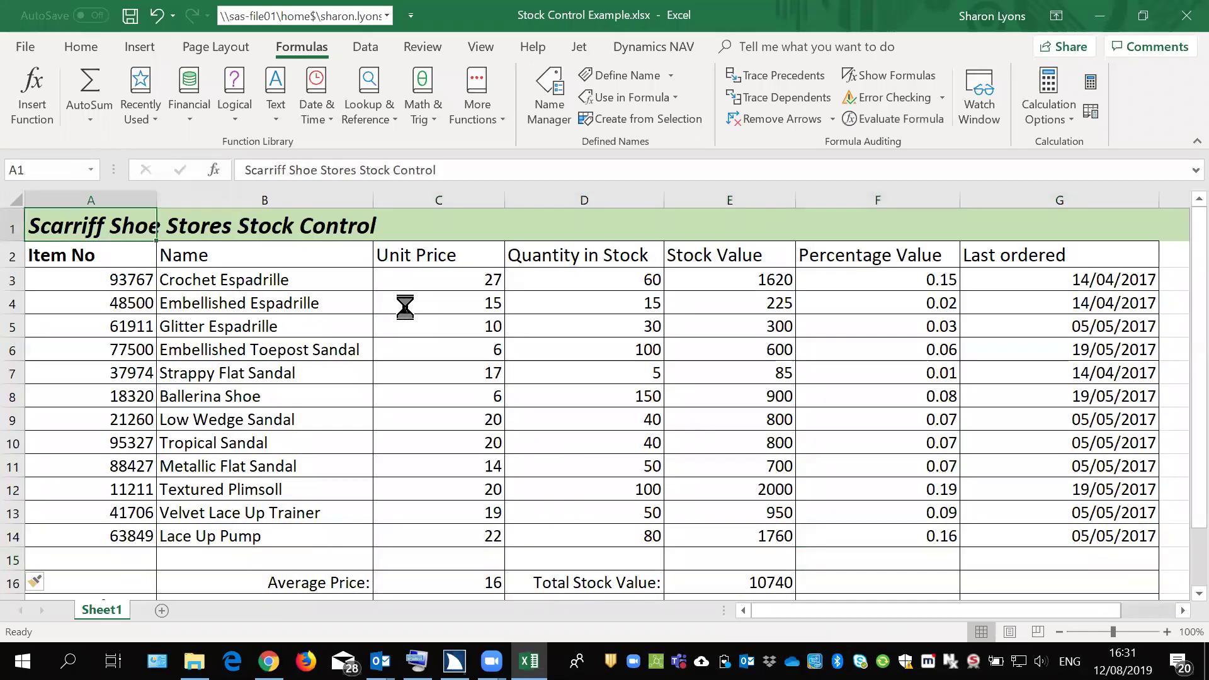
pyautogui.press('Down')
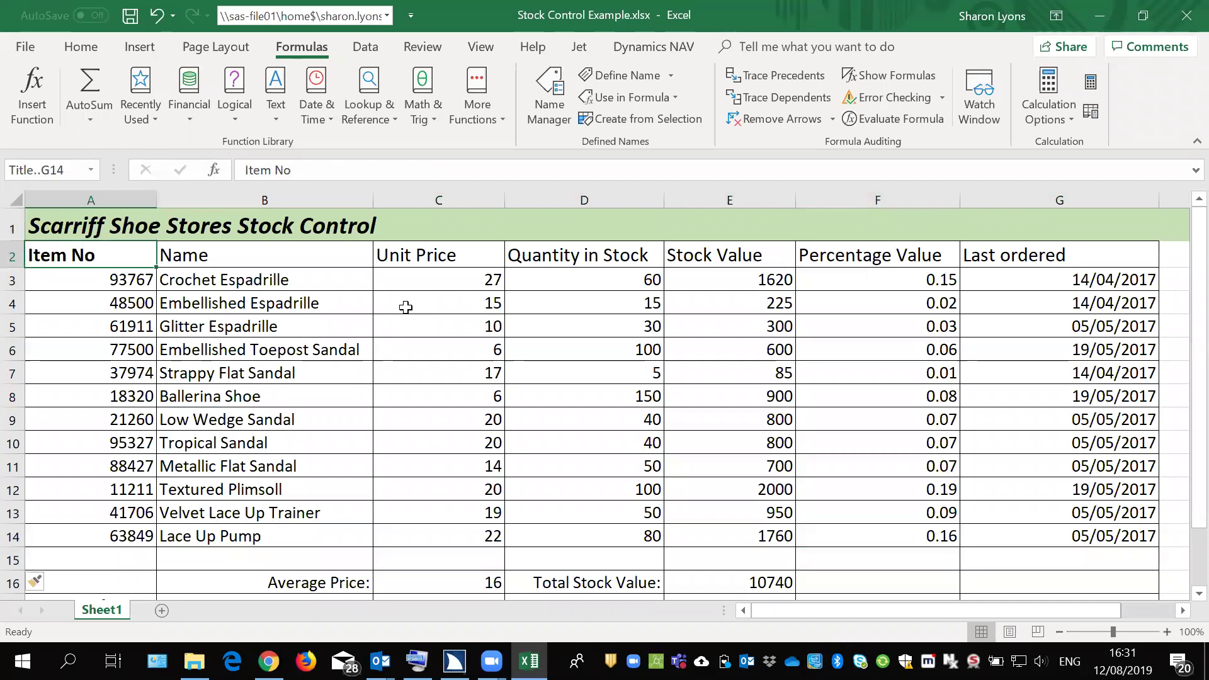
pyautogui.hotkey('ctrl', 'Down')
pyautogui.press('Down')
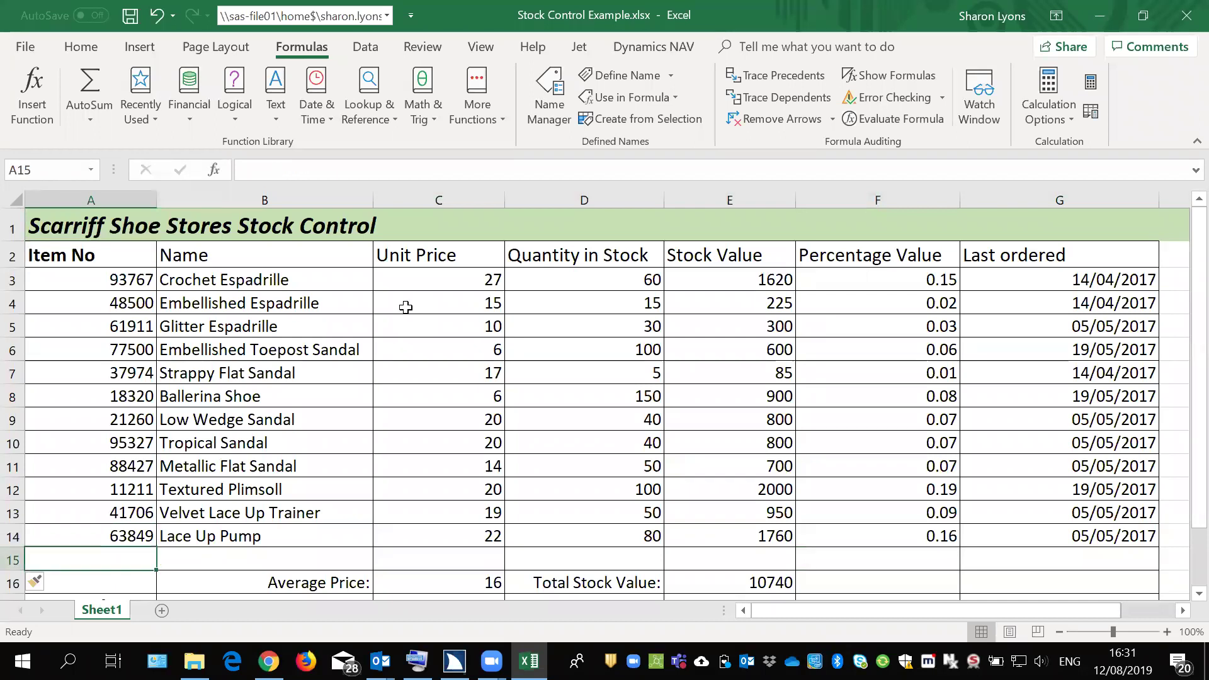
# Select the whole of row 15 and insert another blank row there
pyautogui.hotkey('ctrl', 'space')
pyautogui.press('Down')
pyautogui.press('Up')
pyautogui.hotkey('shift', 'space')
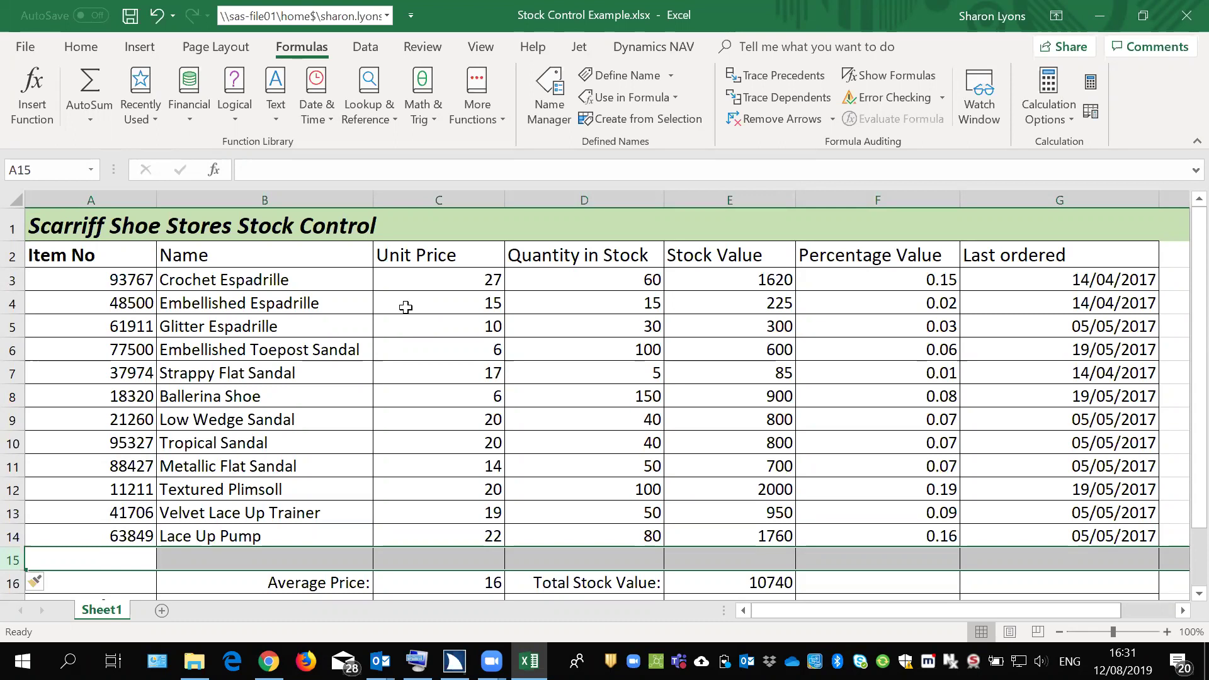
pyautogui.press('Down')
pyautogui.press('Up')
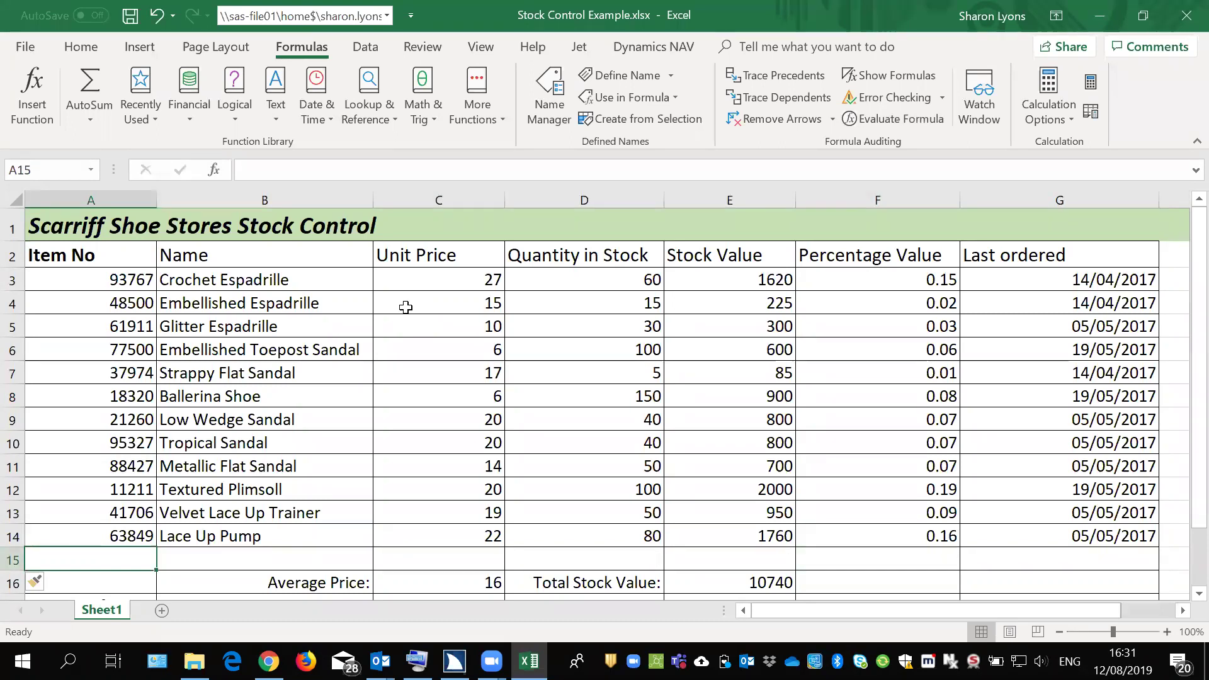
pyautogui.hotkey('shift', 'space')
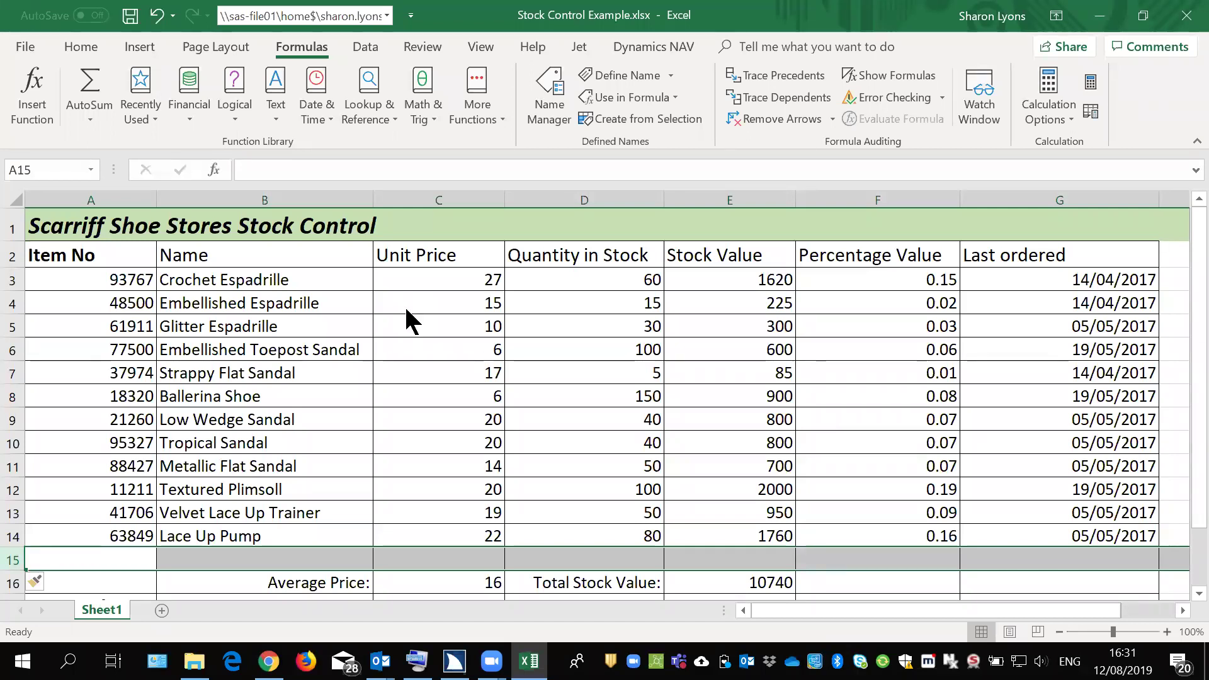
pyautogui.hotkey('shift', 'F10')
pyautogui.press('i')
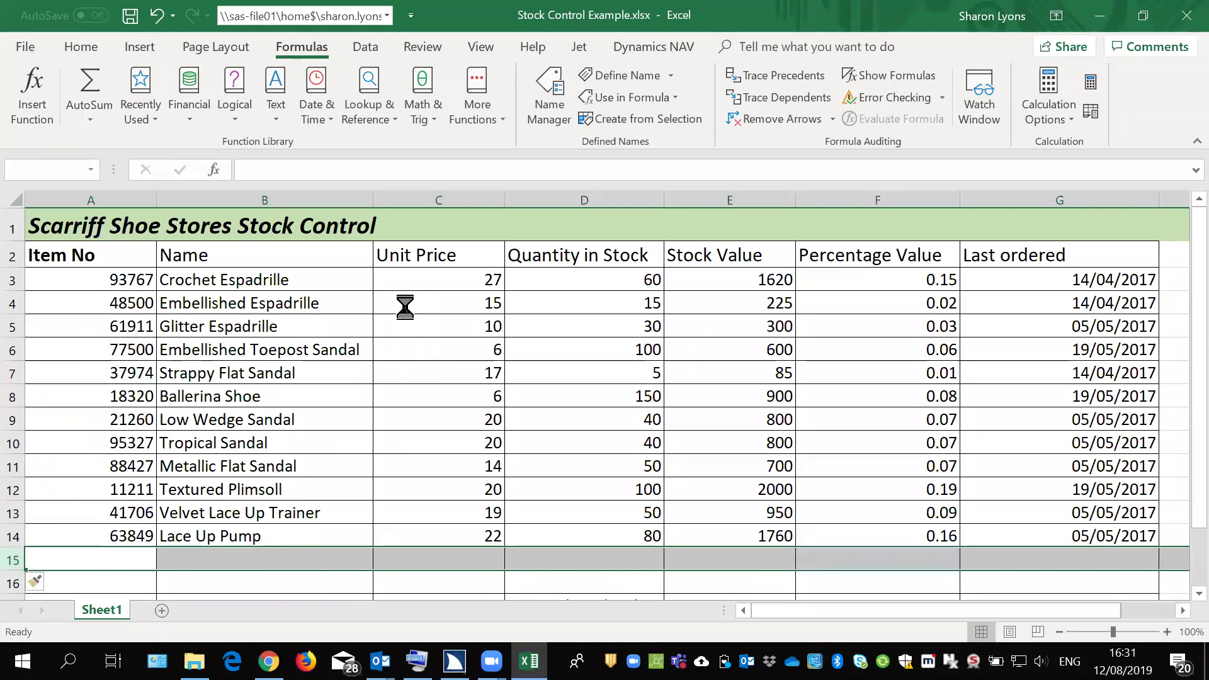
# Select the data region and set the inserted row's formatting option to Format Same As Below
pyautogui.hotkey('ctrl', 'a')
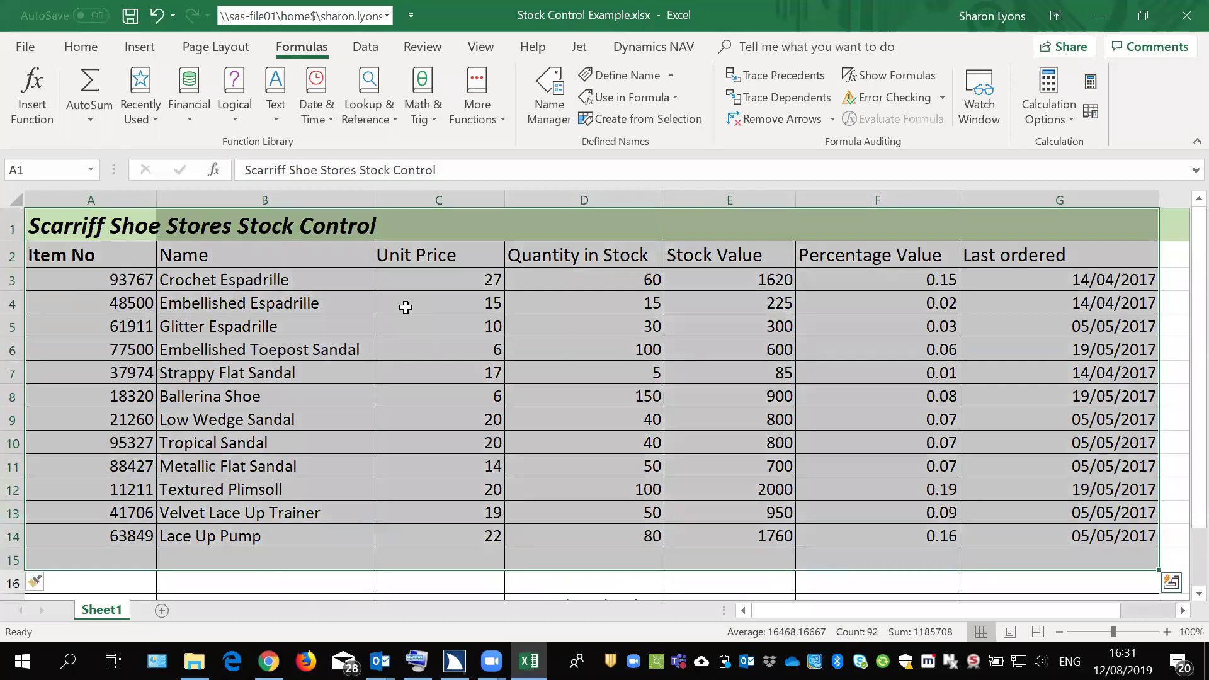
pyautogui.hotkey('alt', 'shift', 'F10')
pyautogui.press('Down')
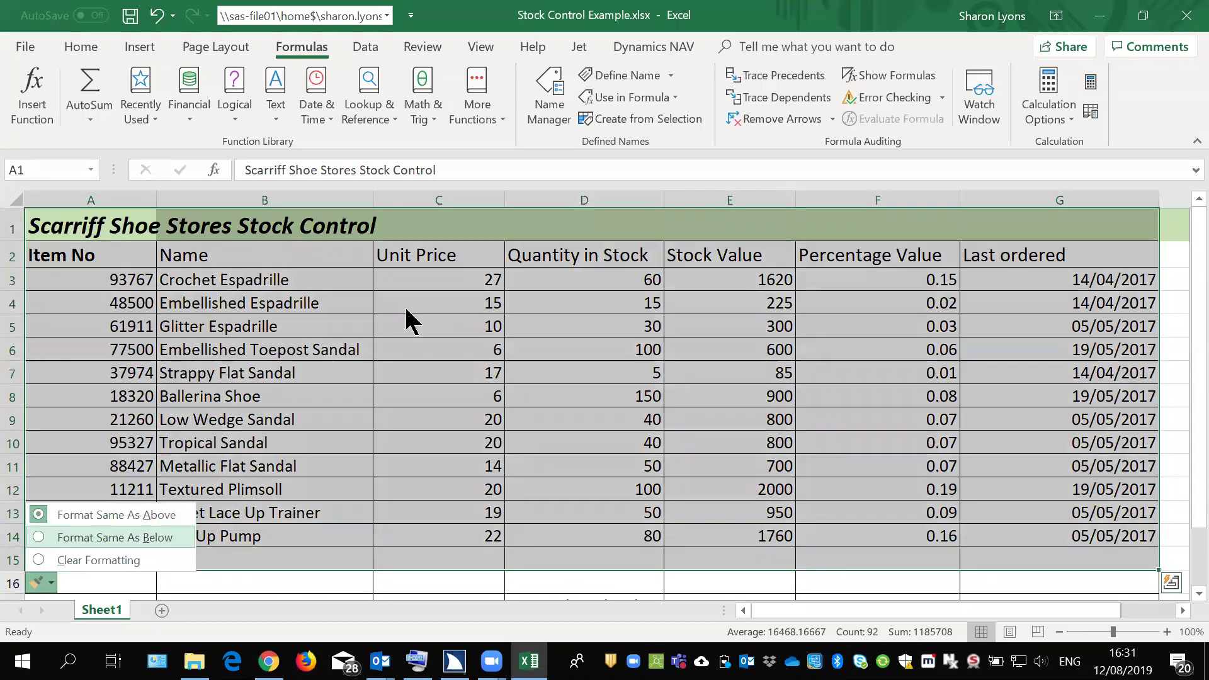
pyautogui.press('Down')
pyautogui.press('Return')
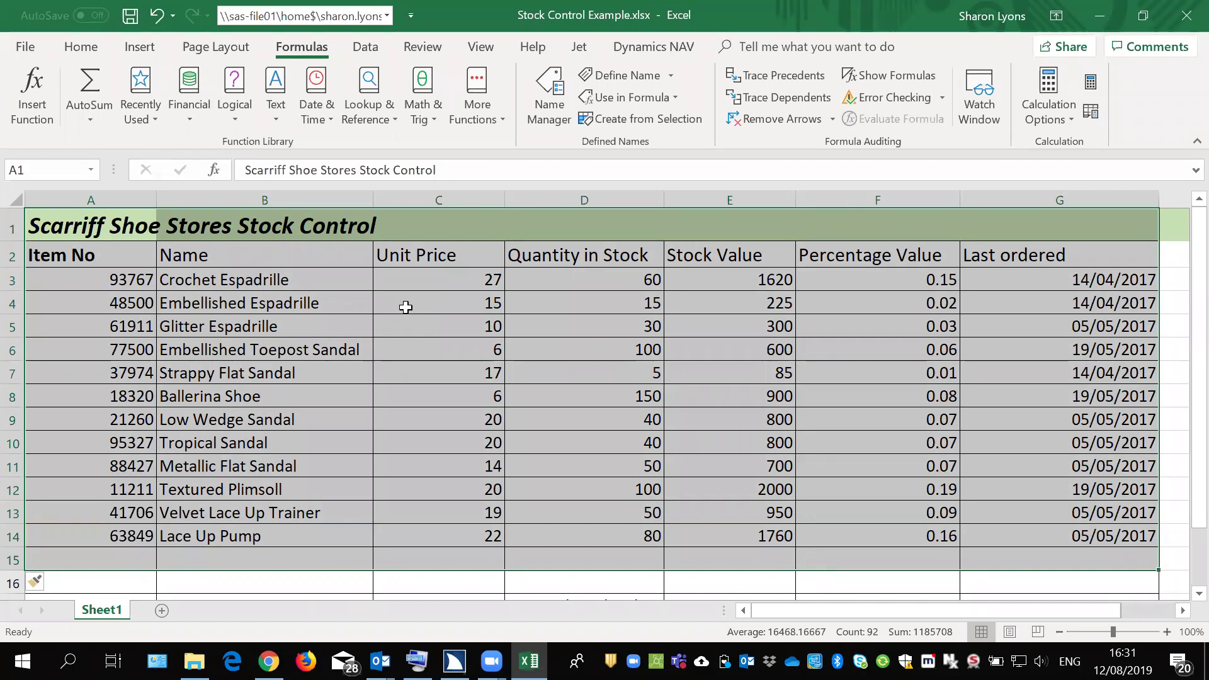
# Read down the Item No column from the heading to the blank rows under the last item, ending at A15
pyautogui.press('Down')
pyautogui.press('Down')
pyautogui.press('Down')
pyautogui.press('Down')
pyautogui.press('Down')
pyautogui.press('Down')
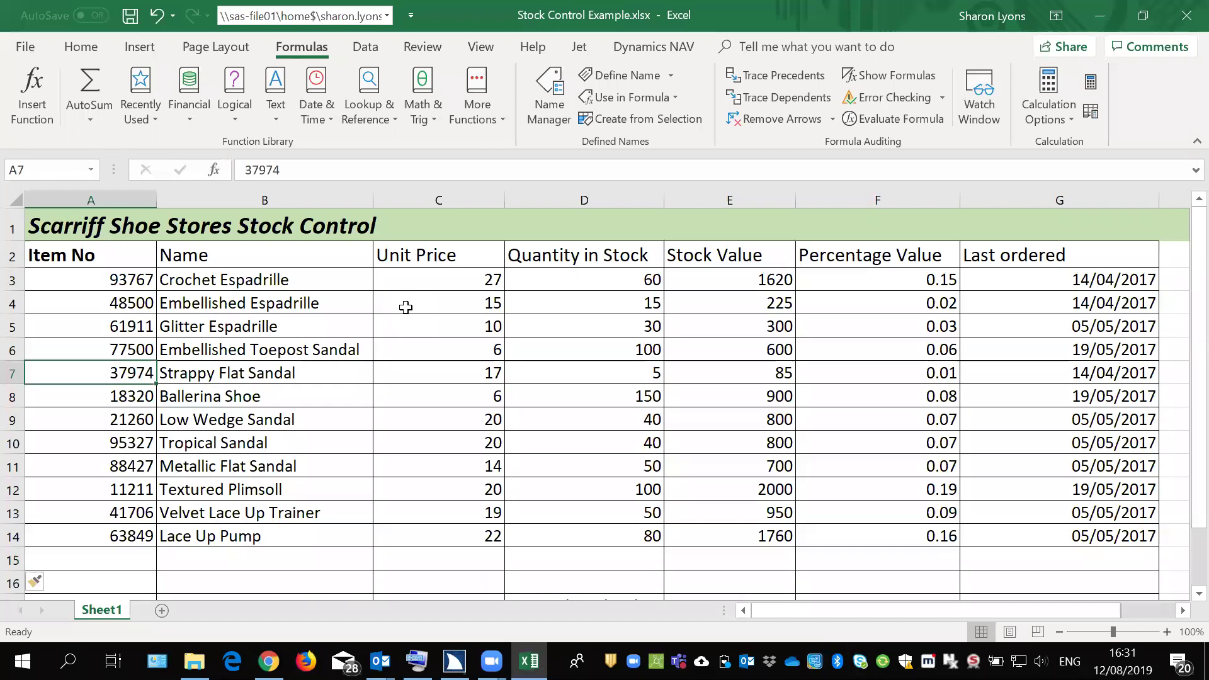
pyautogui.press('Down')
pyautogui.press('Down')
pyautogui.press('Down')
pyautogui.press('Down')
pyautogui.press('Down')
pyautogui.press('Down')
pyautogui.press('Down')
pyautogui.press('Down')
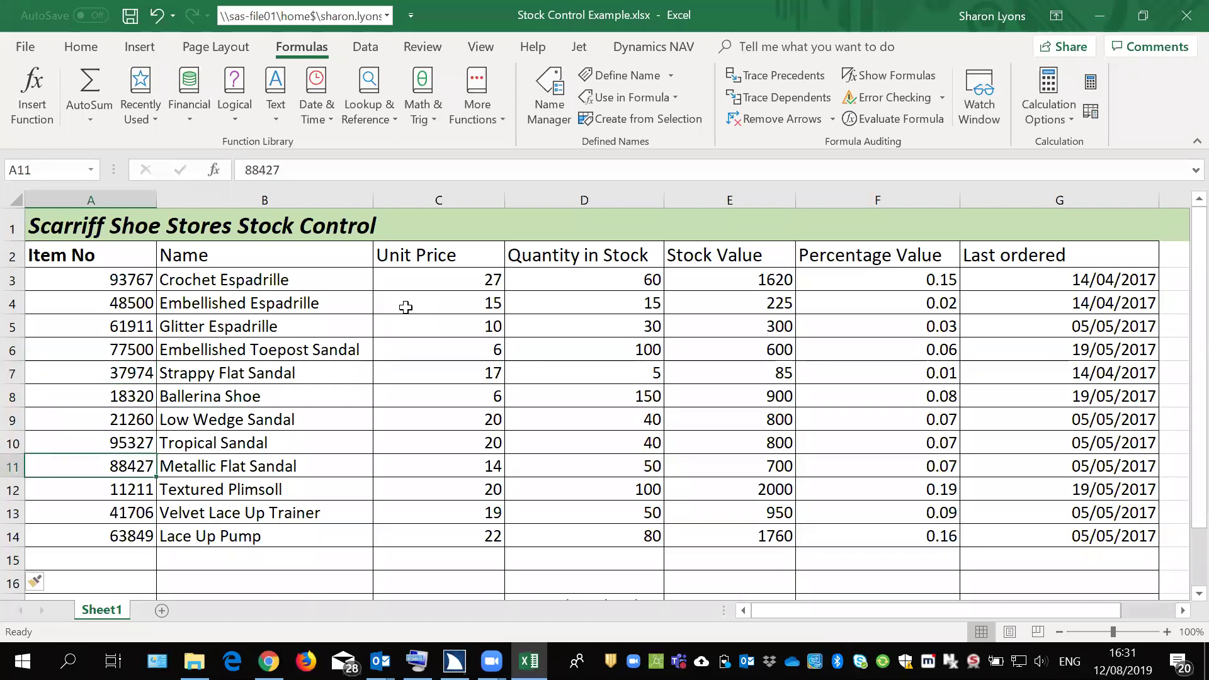
pyautogui.press('Down')
pyautogui.press('Down')
pyautogui.press('Up')
pyautogui.press('Up')
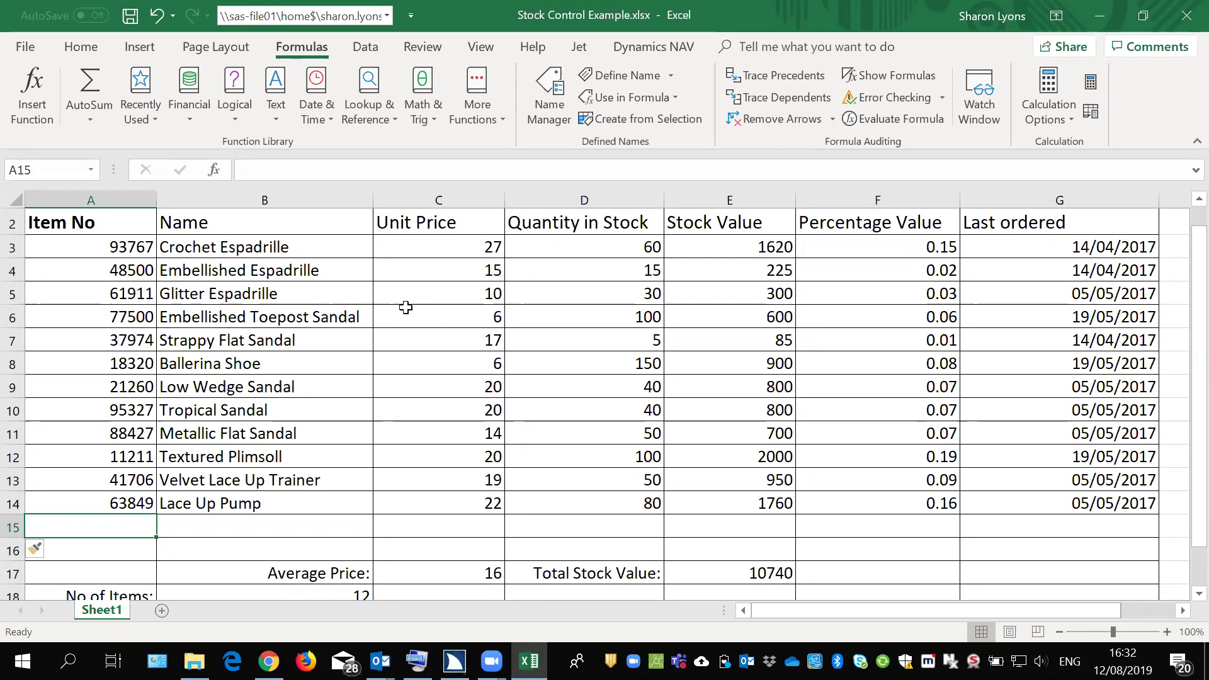
# Delete the two blank rows 15 and 16 between the last item and the Average Price row
pyautogui.hotkey('shift', 'space')
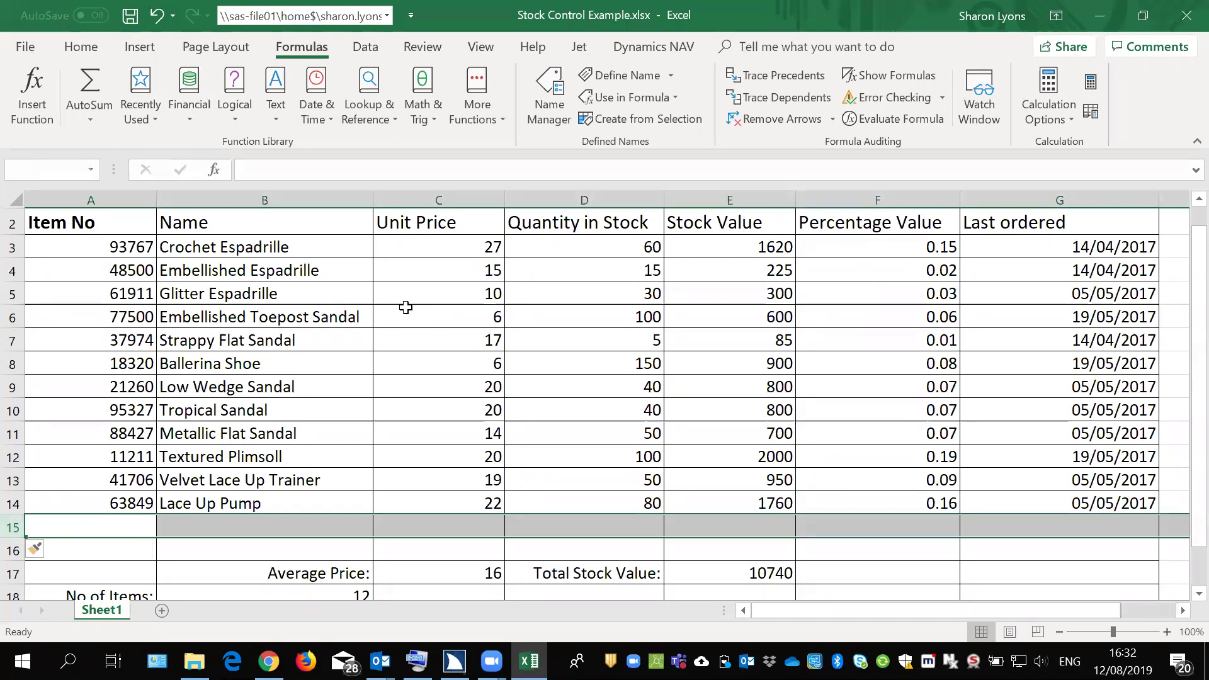
pyautogui.hotkey('shift', 'Down')
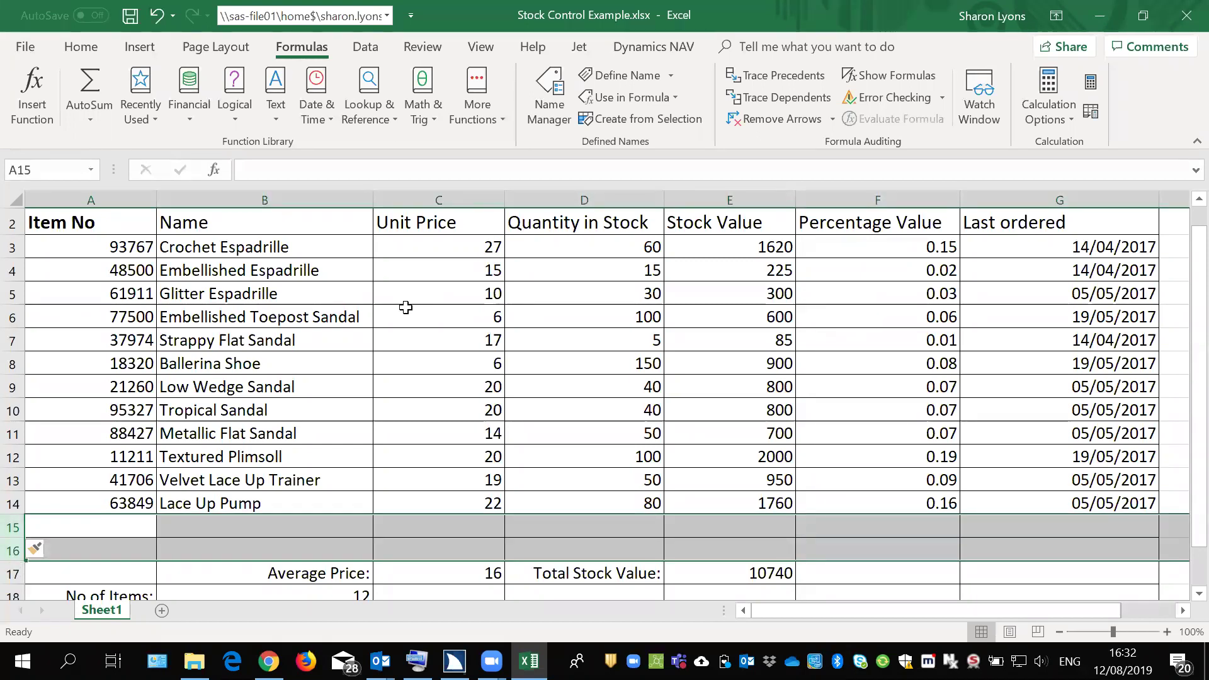
pyautogui.hotkey('shift', 'F10')
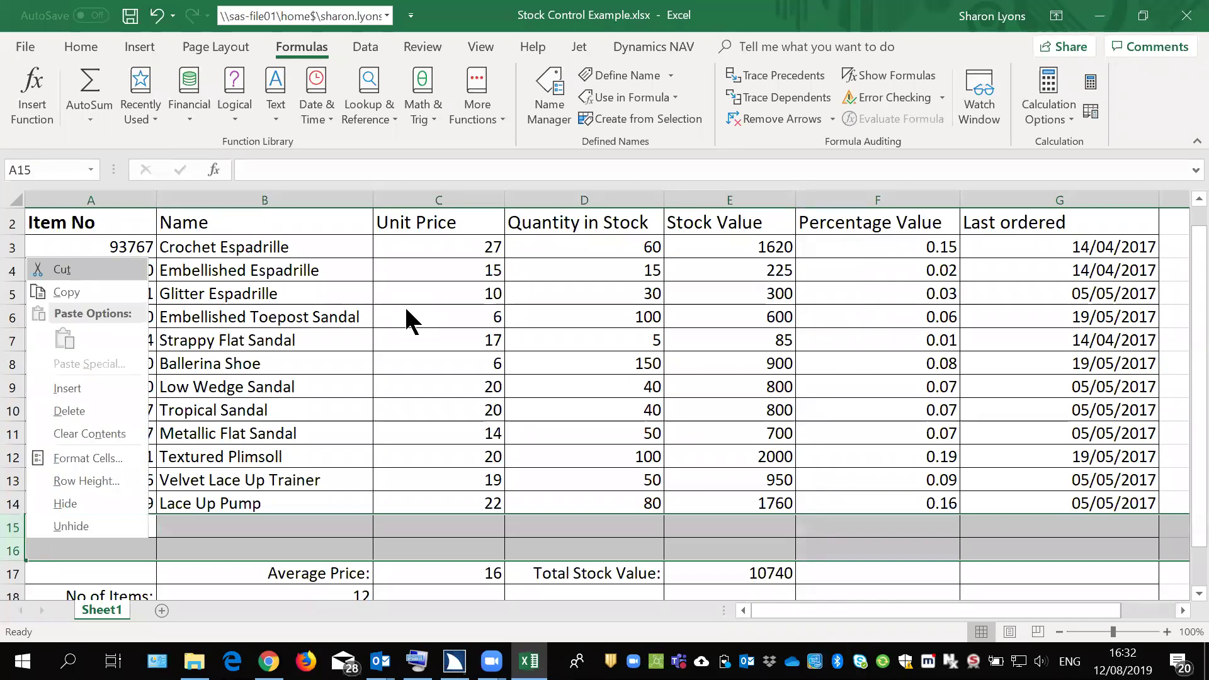
pyautogui.press('Down')
pyautogui.press('Down')
pyautogui.press('Down')
pyautogui.press('Down')
pyautogui.press('Down')
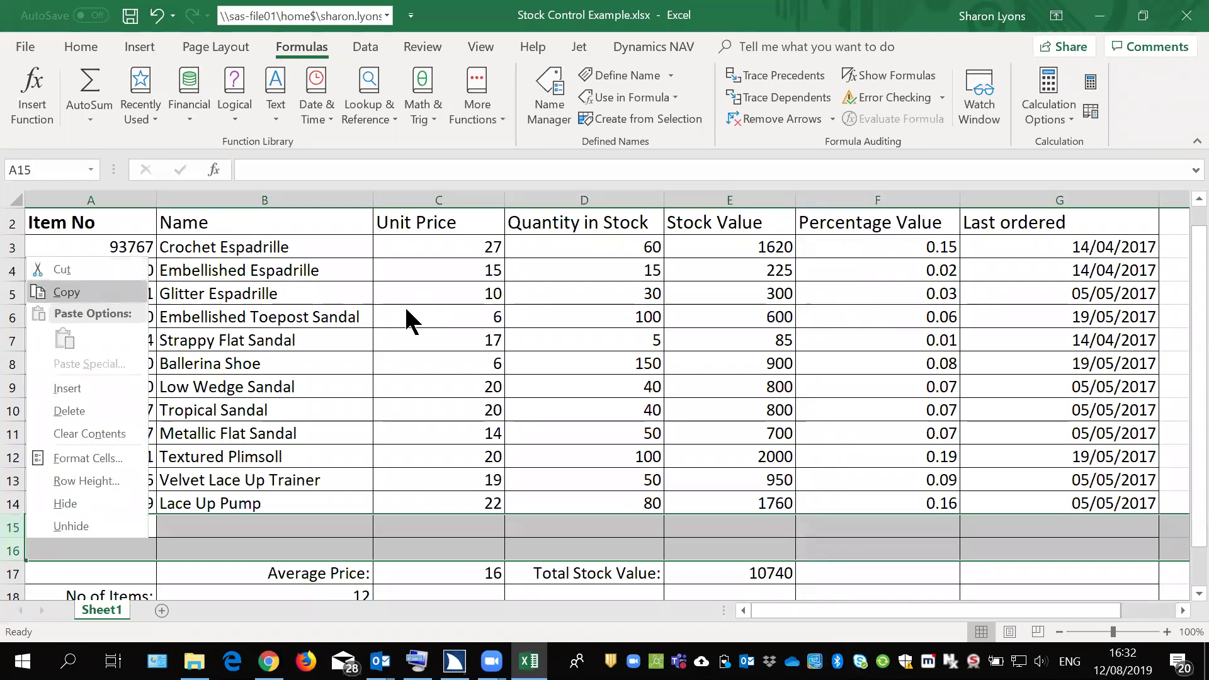
pyautogui.press('Return')
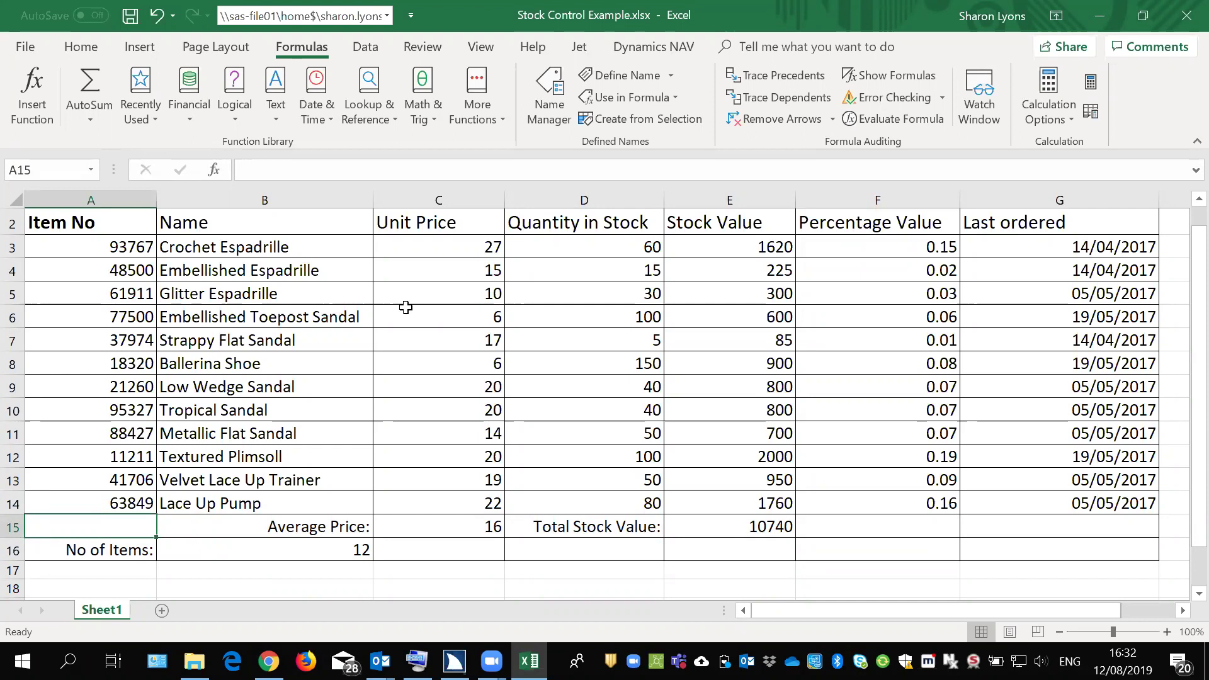
# Read up the Item No column from A15 to the first item, and across row 3 to the Stock Value cell E3
pyautogui.press('Up')
pyautogui.press('Up')
pyautogui.press('Up')
pyautogui.press('Up')
pyautogui.press('Up')
pyautogui.press('Up')
pyautogui.press('Up')
pyautogui.press('Up')
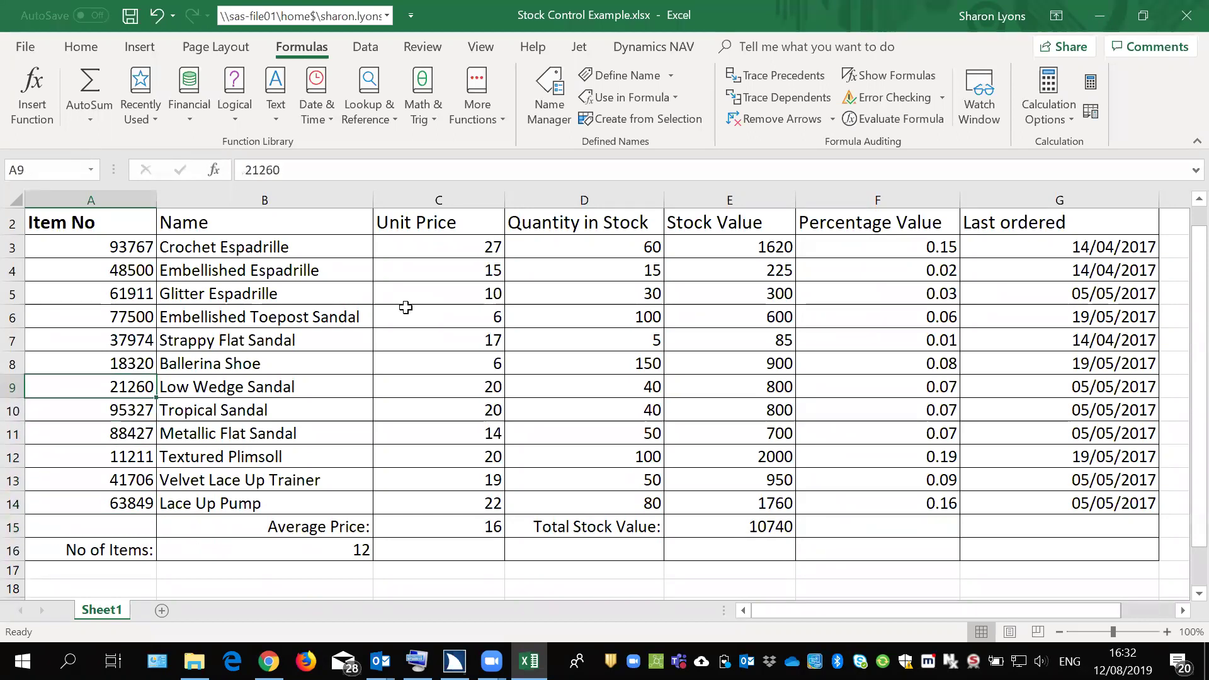
pyautogui.press('Up')
pyautogui.press('Up')
pyautogui.press('Up')
pyautogui.press('Up')
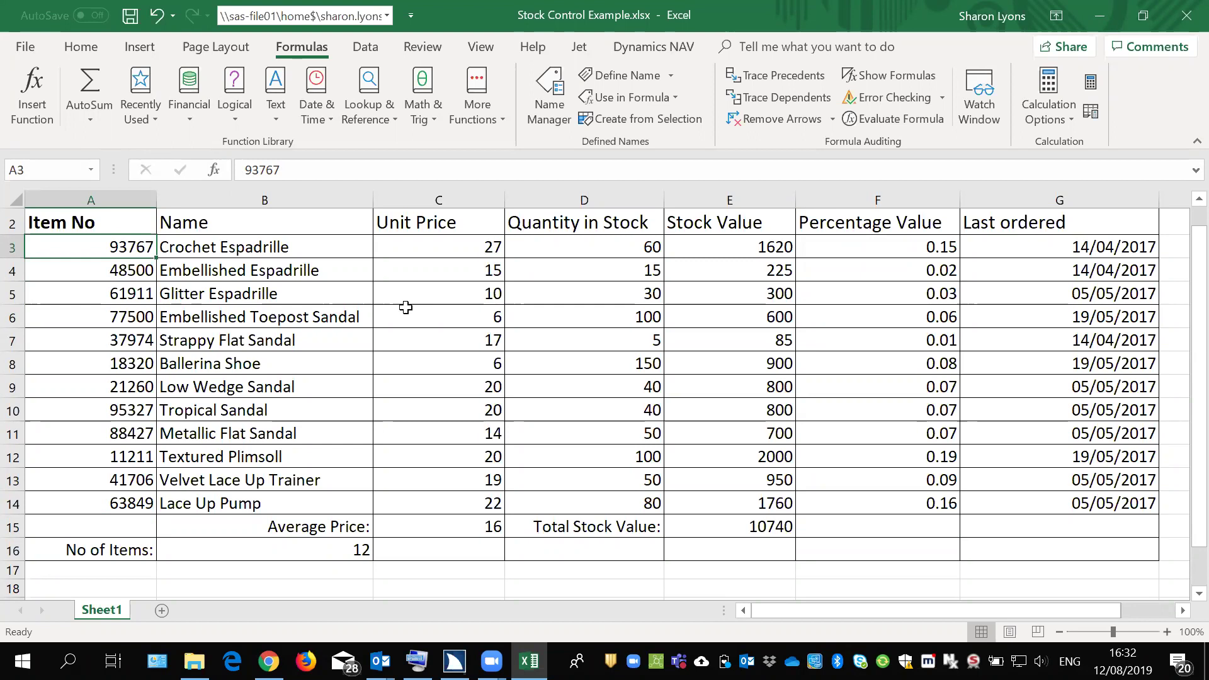
pyautogui.press('Right')
pyautogui.press('Right')
pyautogui.press('Right')
pyautogui.press('Right')
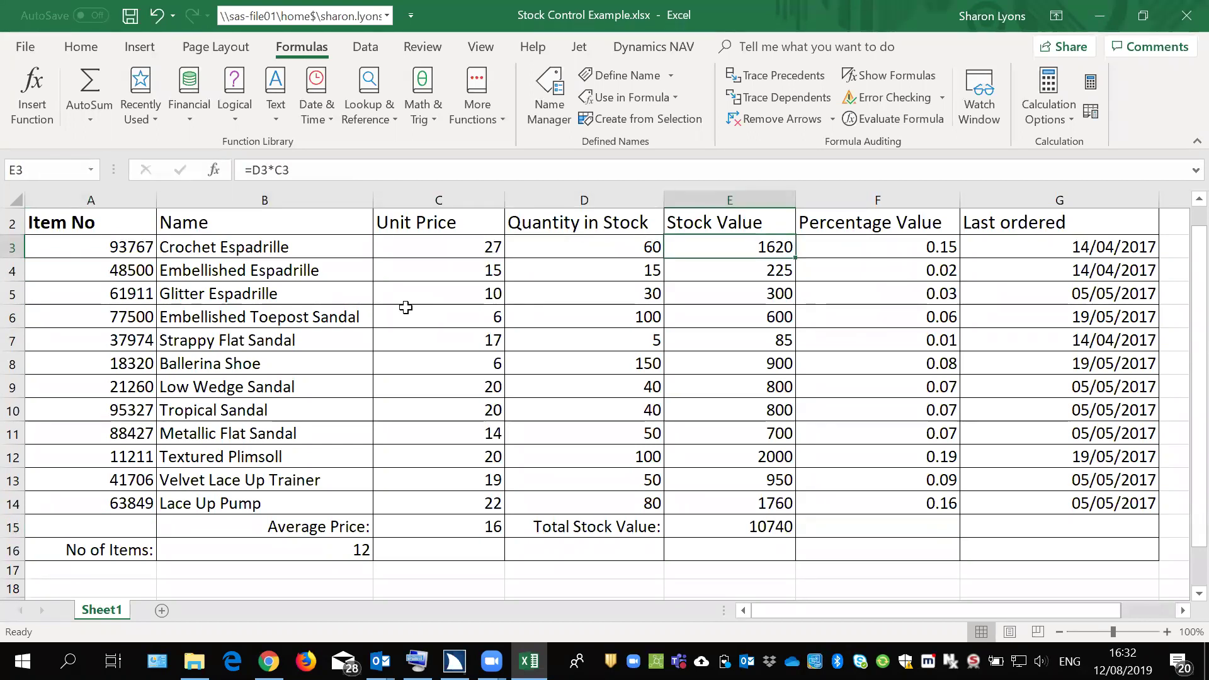
# Look at the Quick Analysis options for the Unit Price figures C3:C15 and format that range as euro currency with two decimals
pyautogui.press('Left')
pyautogui.press('Left')
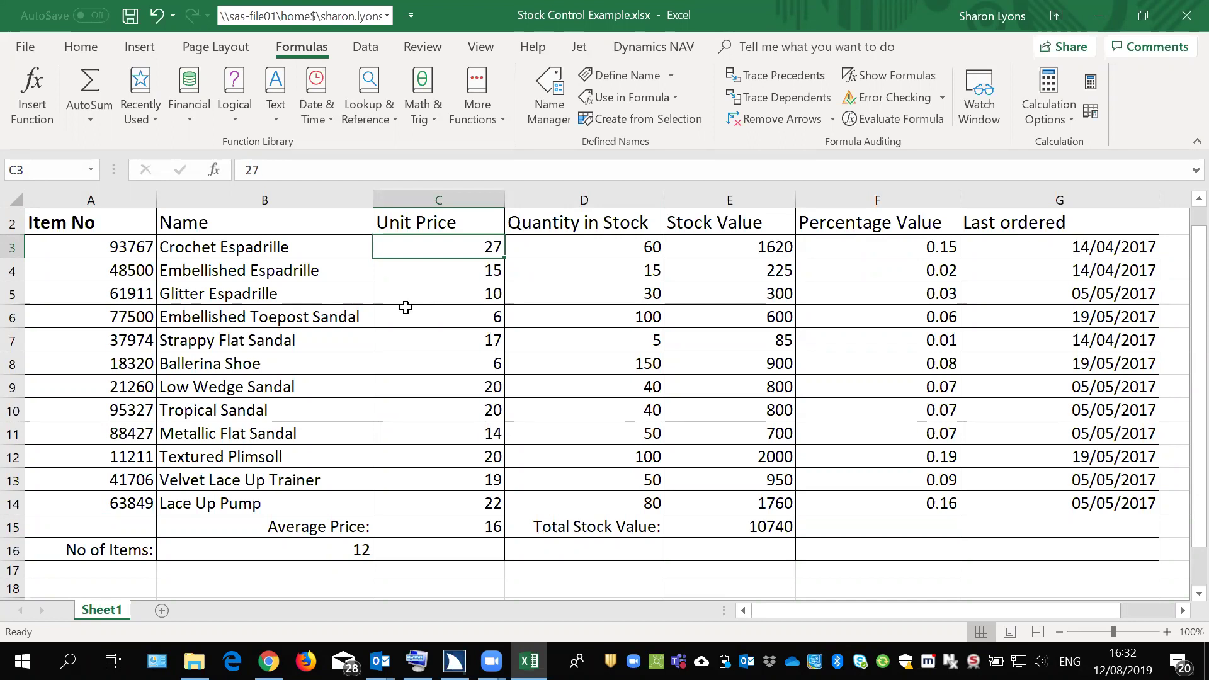
pyautogui.hotkey('ctrl', 'shift', 'Down')
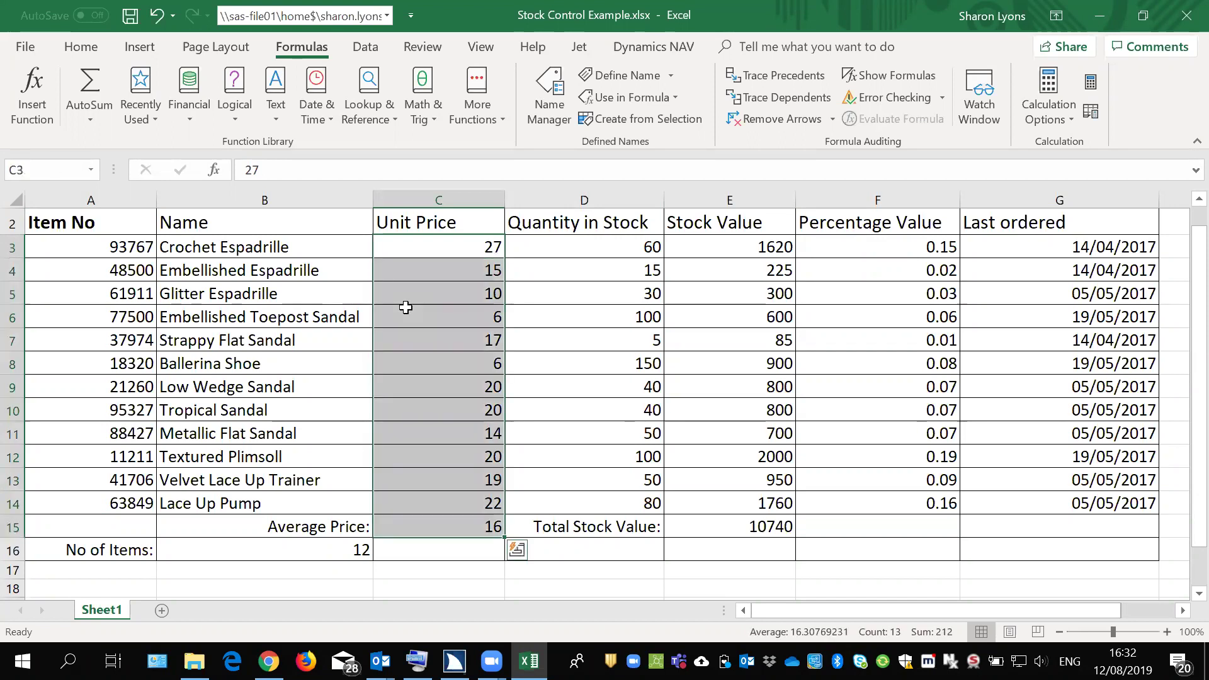
pyautogui.hotkey('ctrl', 'q')
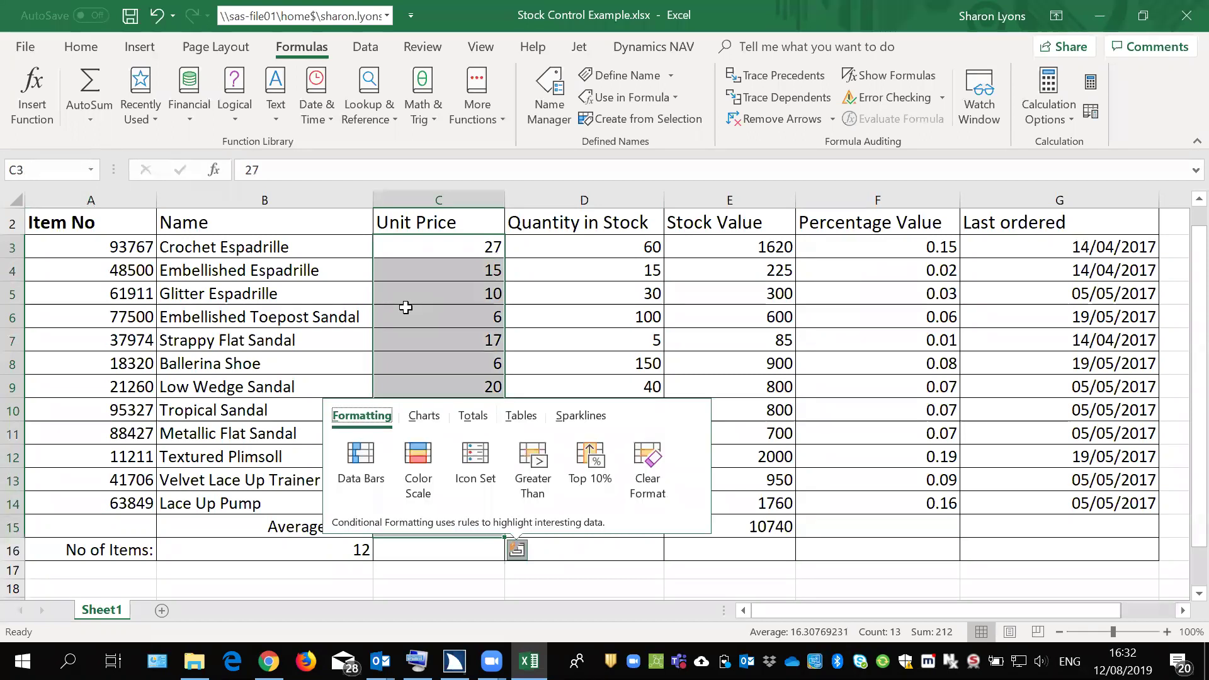
pyautogui.press('Escape')
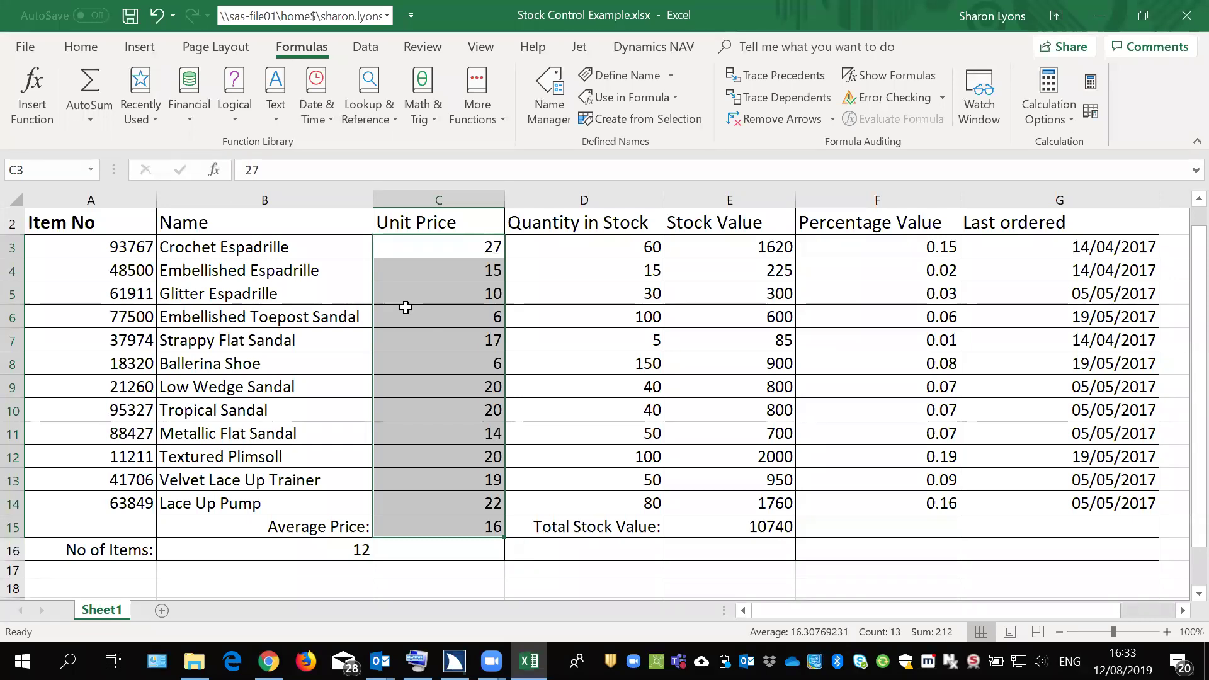
pyautogui.hotkey('ctrl', 'shift', '4')
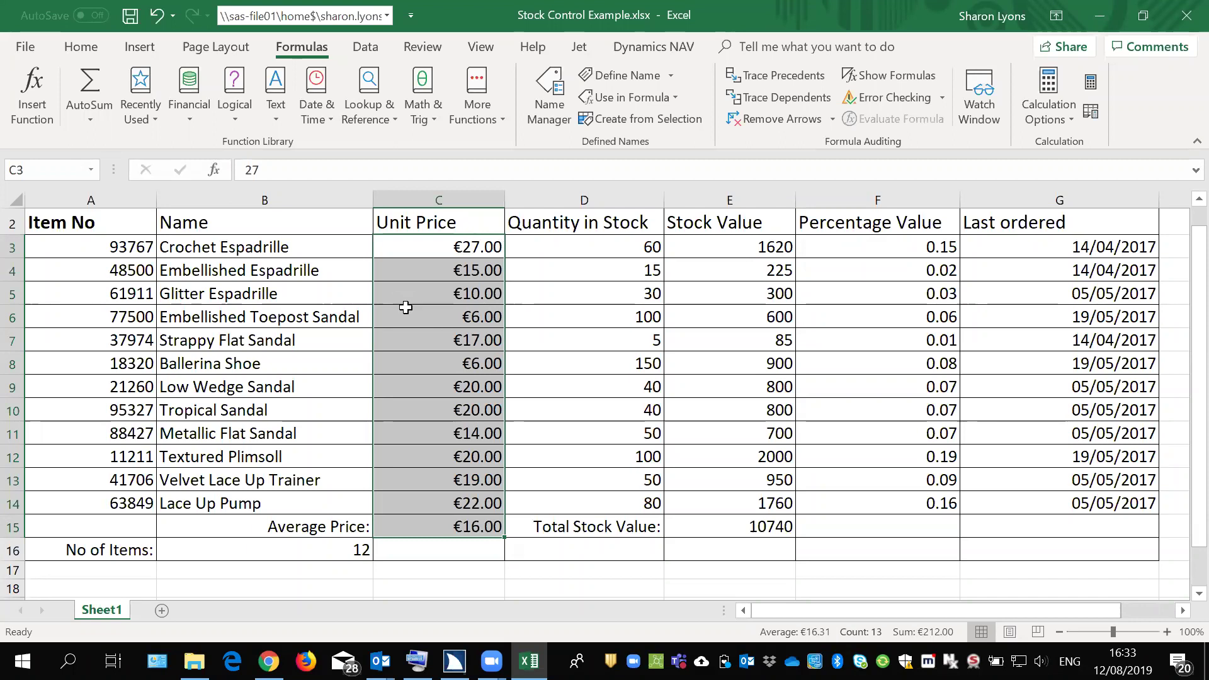
pyautogui.press('Down')
pyautogui.press('Up')
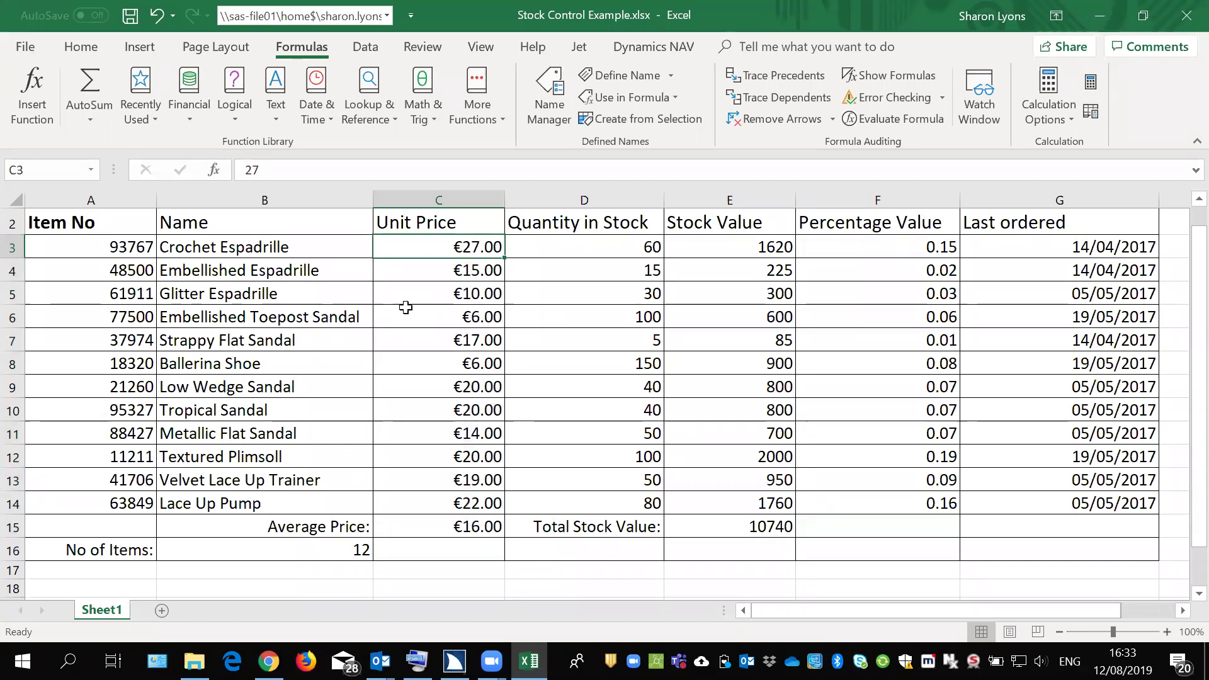
# Format the Stock Value figures and their total, E3:E15, as euro currency with two decimals
pyautogui.press('Right')
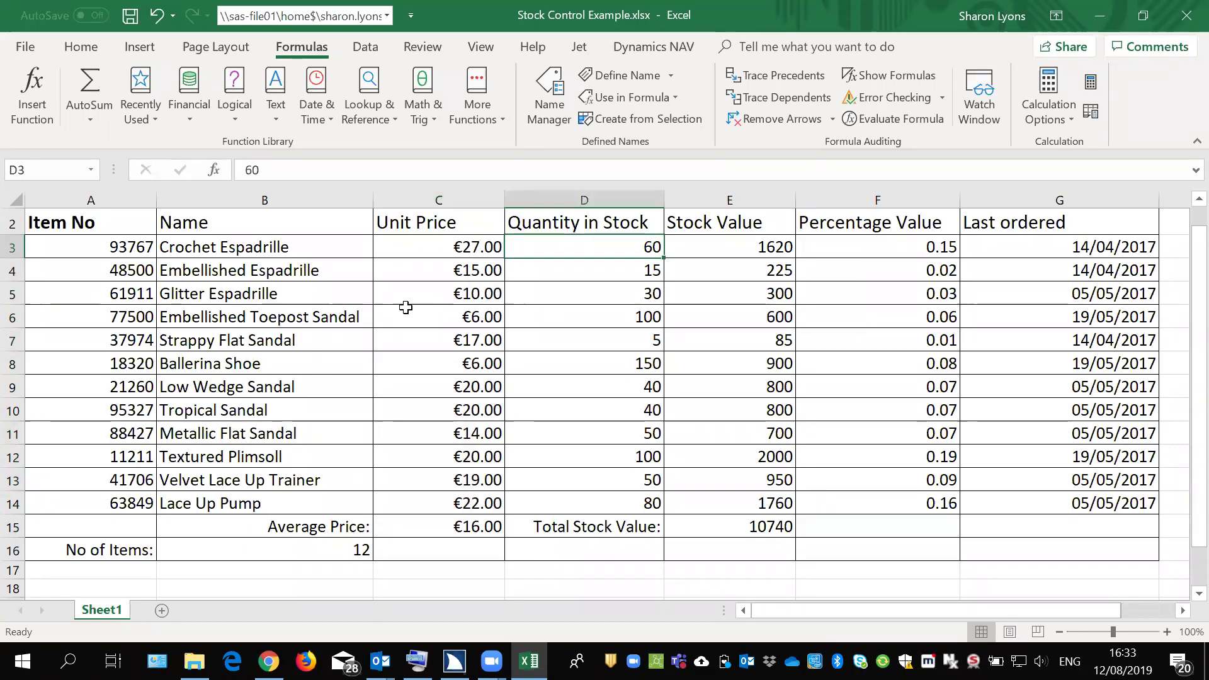
pyautogui.press('Right')
pyautogui.hotkey('ctrl', 'shift', 'Down')
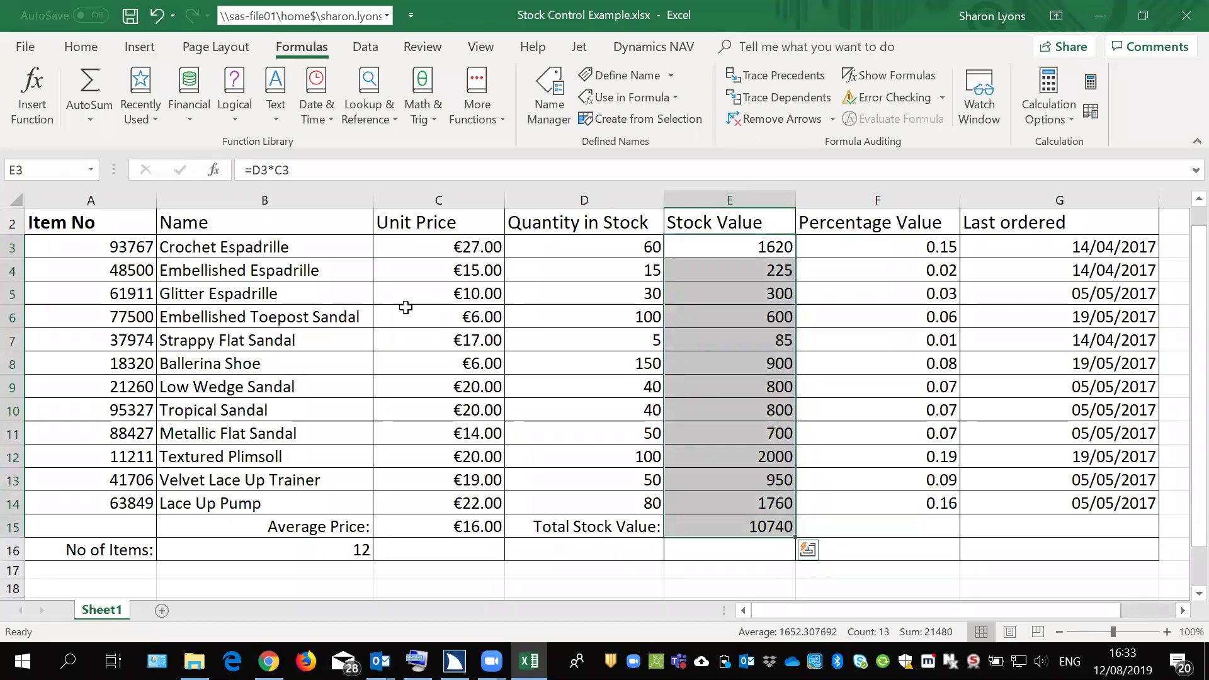
pyautogui.hotkey('ctrl', 'shift', '4')
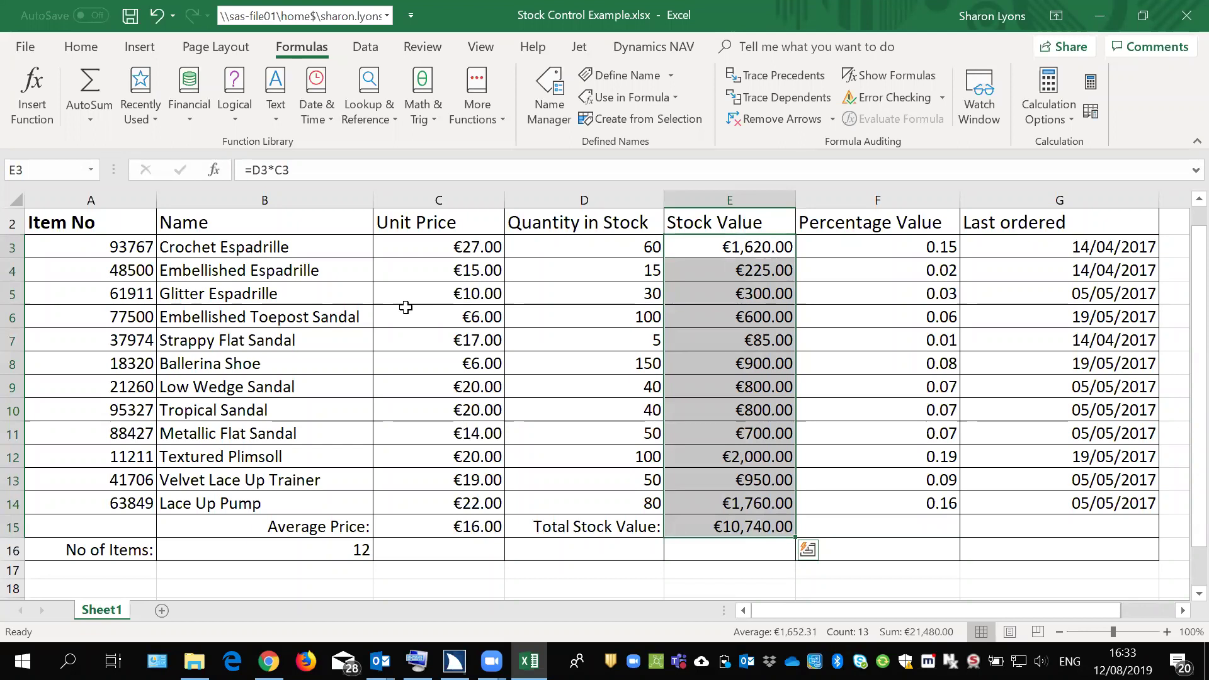
# View the Quick Analysis formatting options for the Stock Value range, close them and return to title cell A1
pyautogui.hotkey('ctrl', 'q')
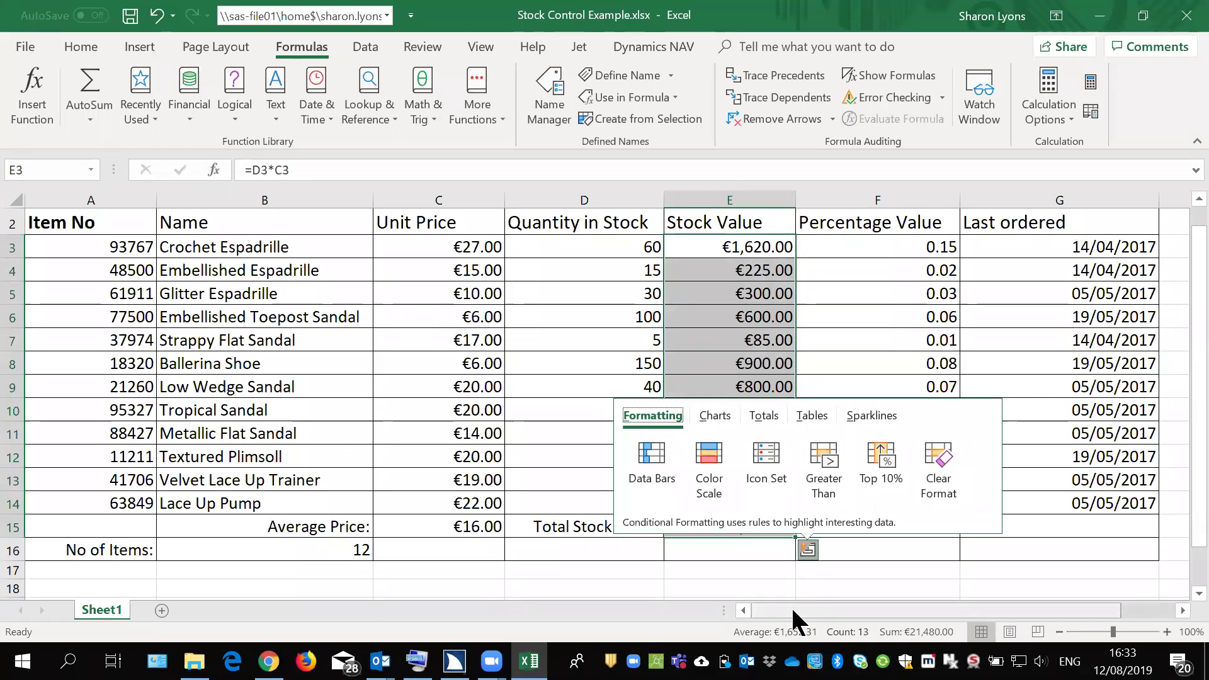
pyautogui.press('Escape')
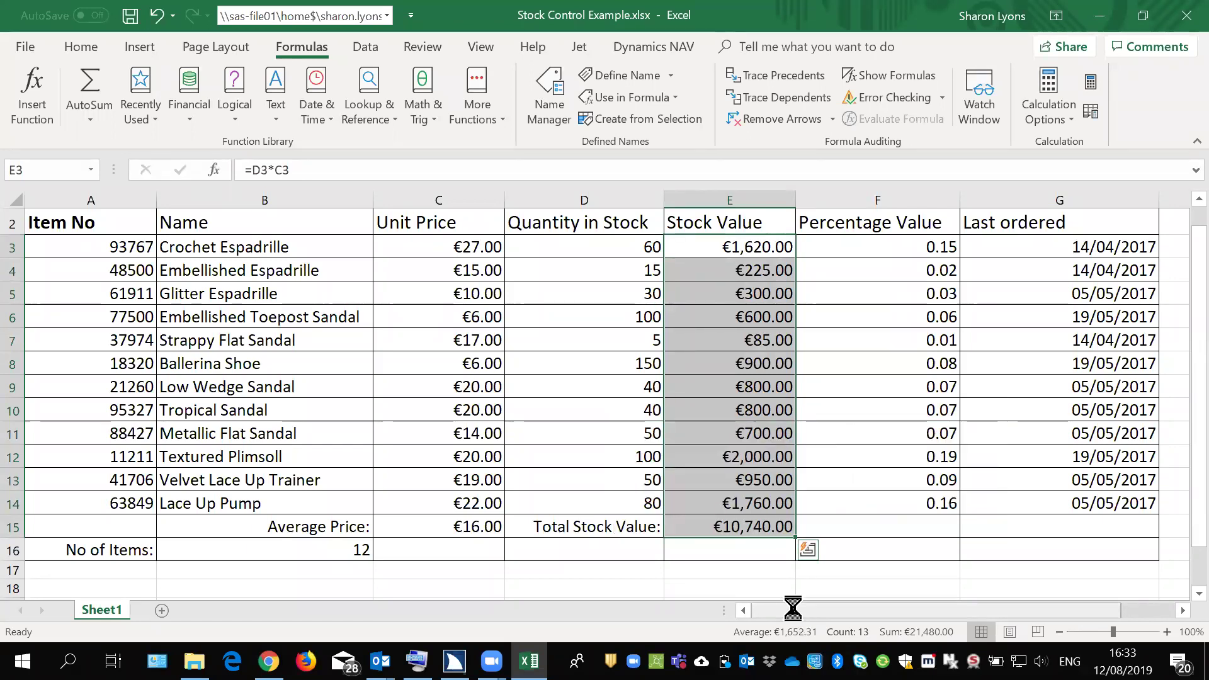
pyautogui.hotkey('ctrl', 'Home')
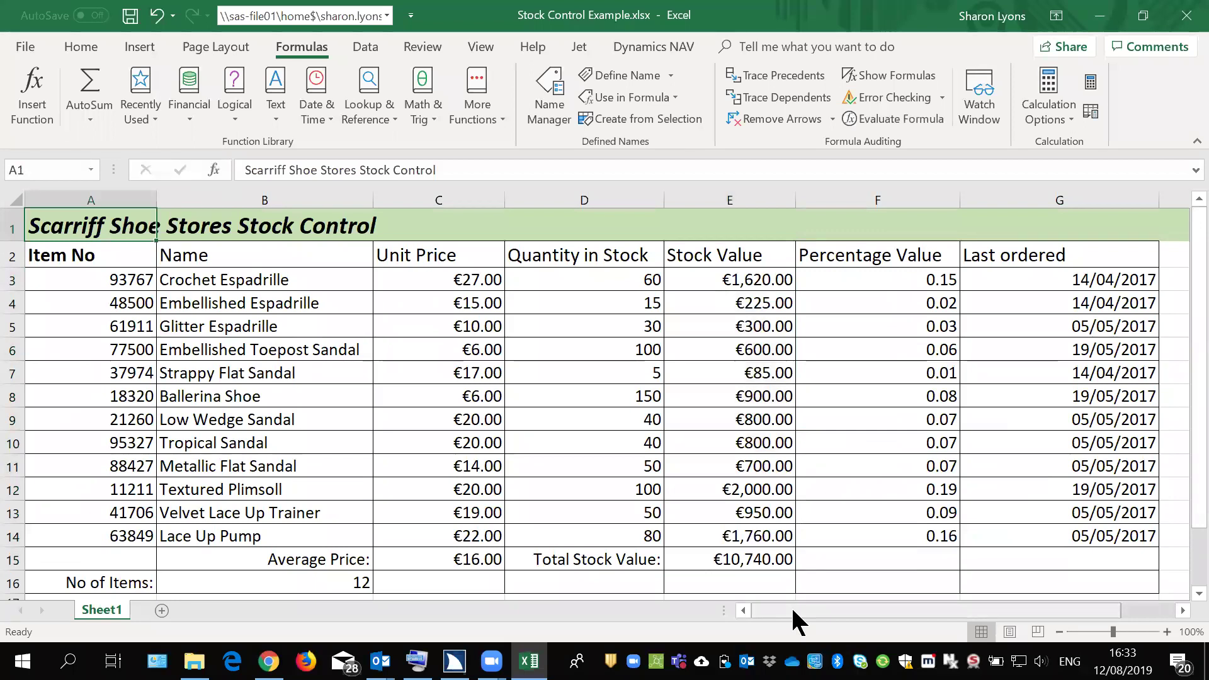